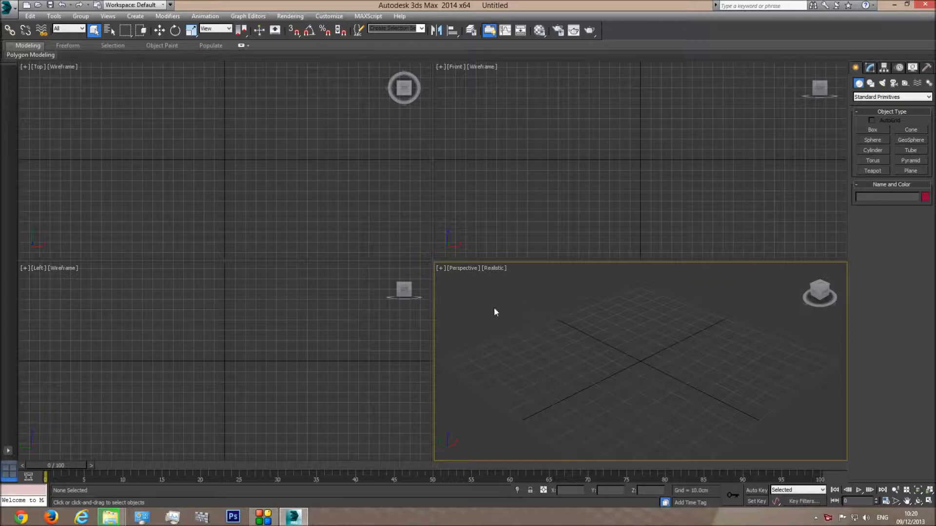
Maximize the Perspective viewport and draw a plane about 125 cm long and 60 cm wide across the grid centre
left_click(340, 165)
left_click(328, 358)
left_click(587, 269)
left_click(587, 259)
left_click(587, 320)
left_click(928, 501)
scroll(387, 220, "down", 3)
left_click(918, 501)
left_click_drag(386, 215, 458, 237)
middle_click_drag(458, 237, 463, 239)
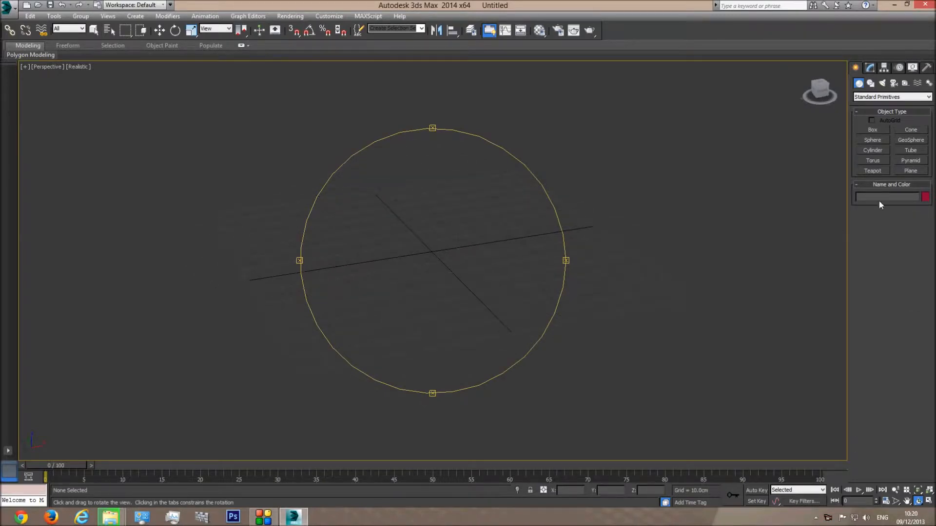
left_click(909, 170)
left_click_drag(350, 211, 638, 316)
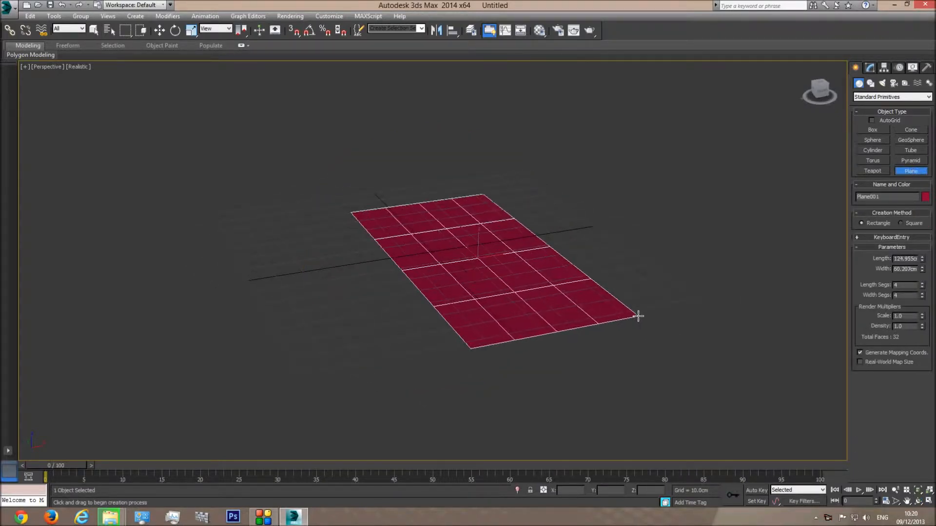
Set the plane's length segments and width segments to 1
key("Return")
left_click(901, 295)
type("1")
key("Return")
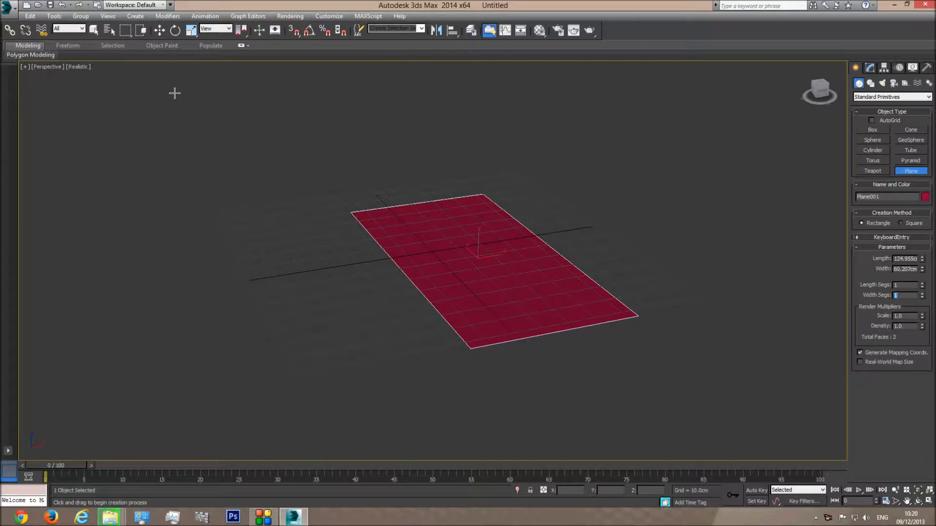
Rotate the plane upright with angle snap enabled and widen it to about 160 cm
left_click(175, 30)
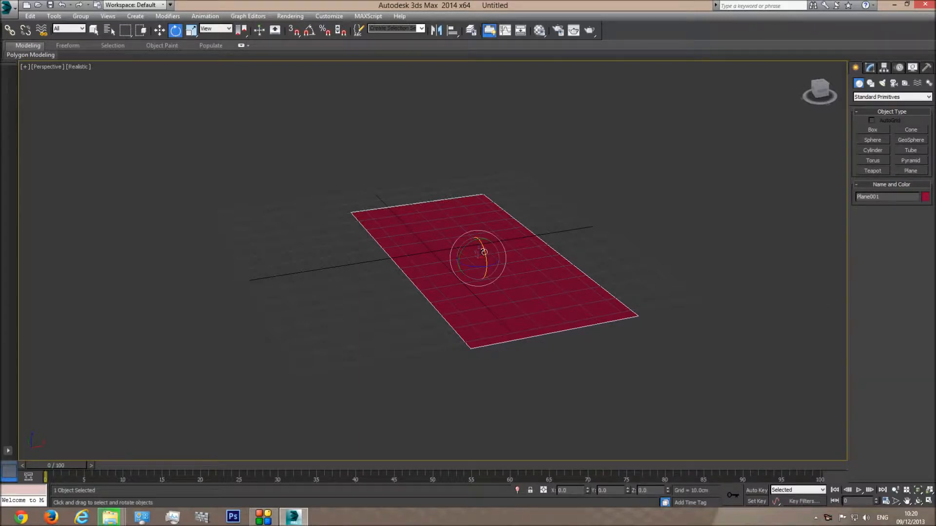
left_click(312, 30)
left_click_drag(480, 254, 489, 295)
left_click(917, 501)
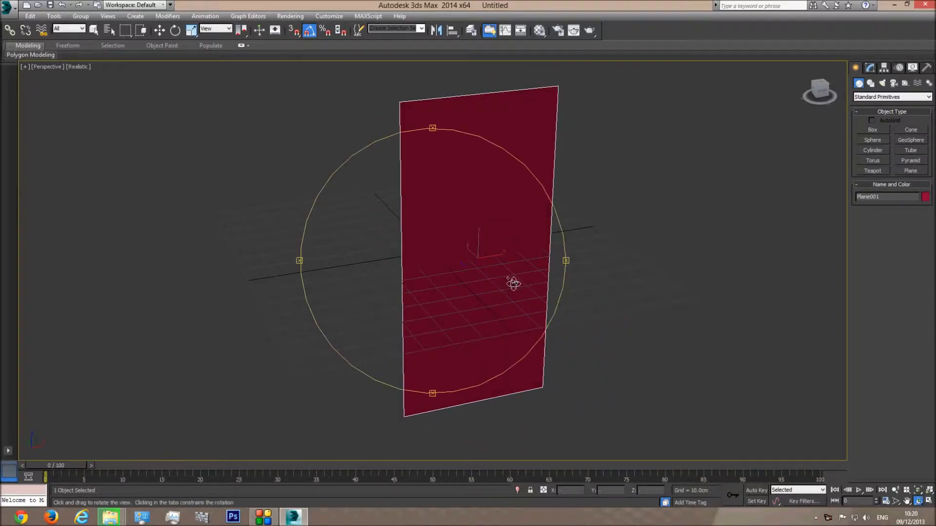
left_click(871, 68)
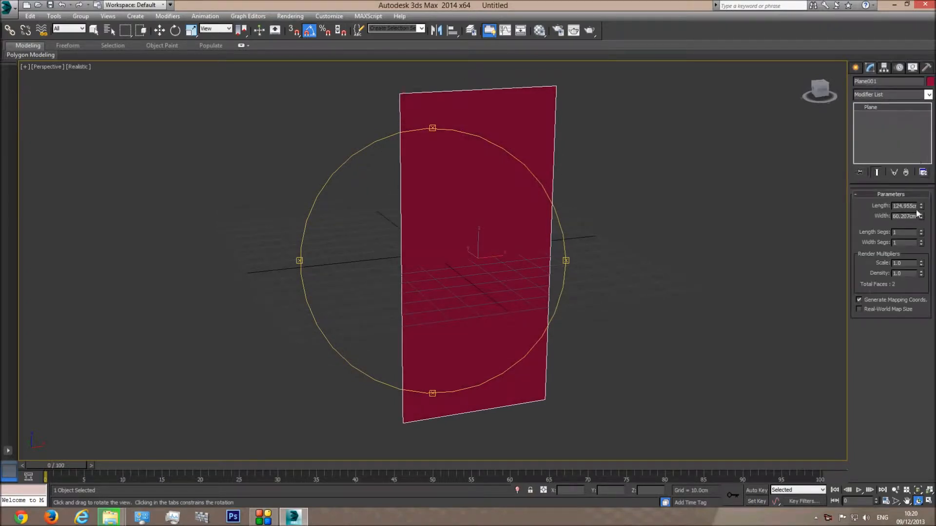
left_click_drag(922, 218, 921, 185)
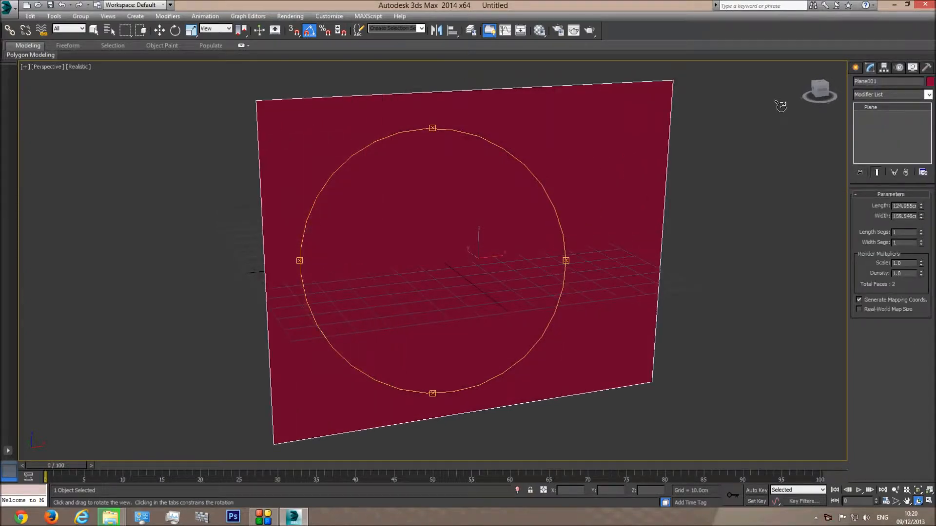
Load the aluminium_sliding_window JPEG from the Desktop as the diffuse bitmap of the first material, 01 - Default
left_click(539, 30)
left_click_drag(168, 112, 738, 121)
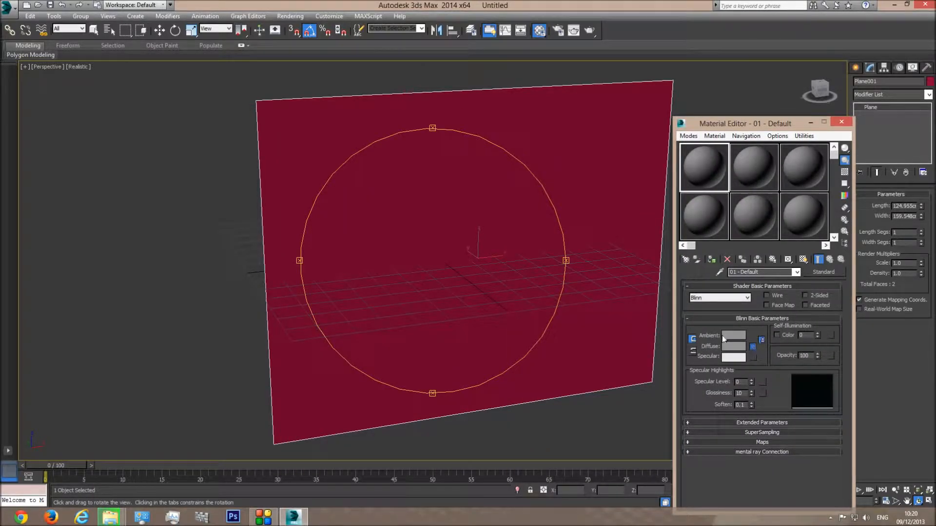
scroll(449, 267, "down", 1)
left_click(402, 369)
scroll(432, 369, "down", 2)
left_click(424, 332)
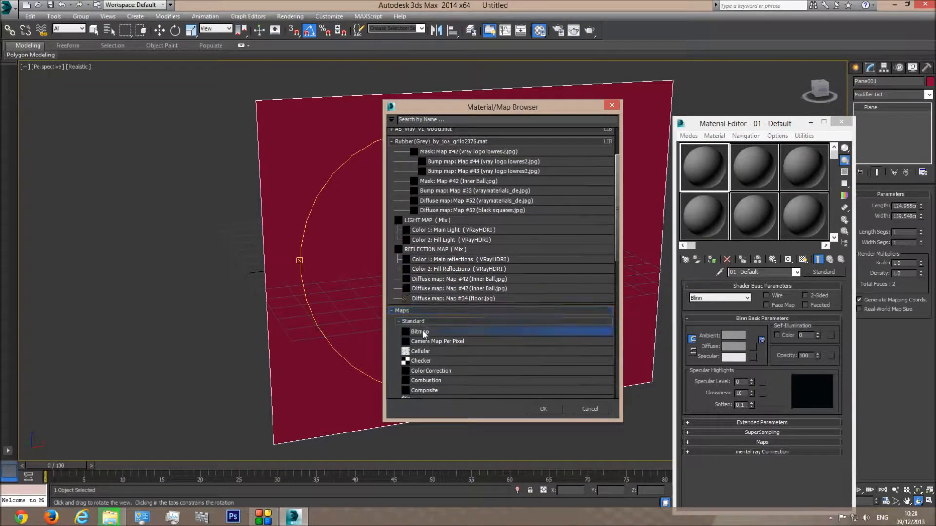
double_click(424, 333)
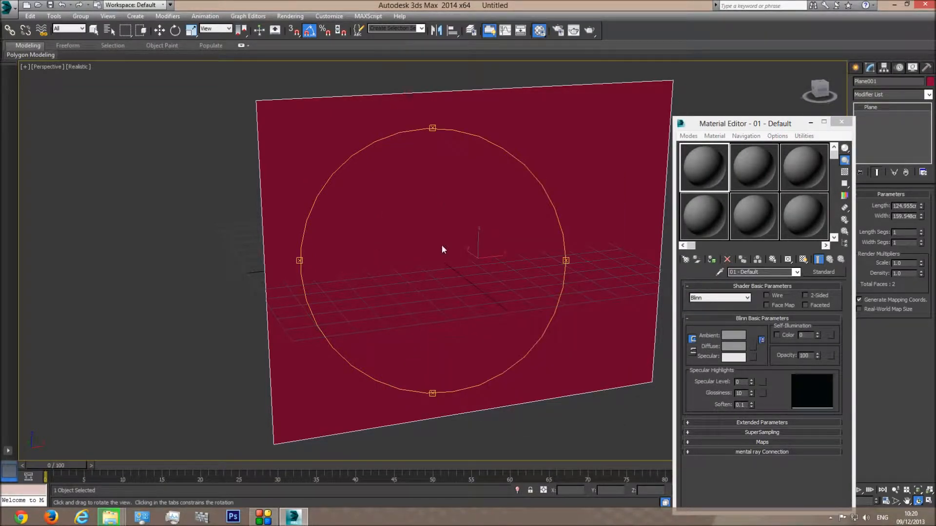
left_click(136, 41)
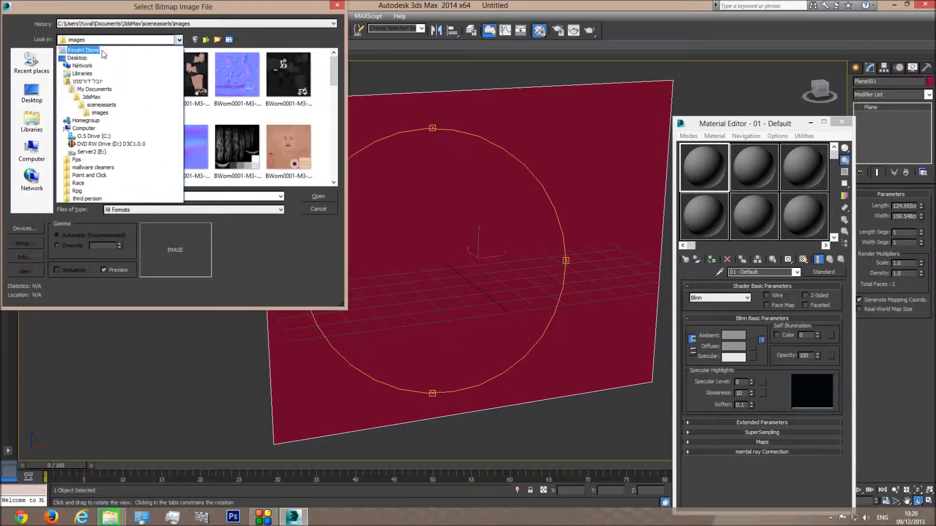
left_click(80, 48)
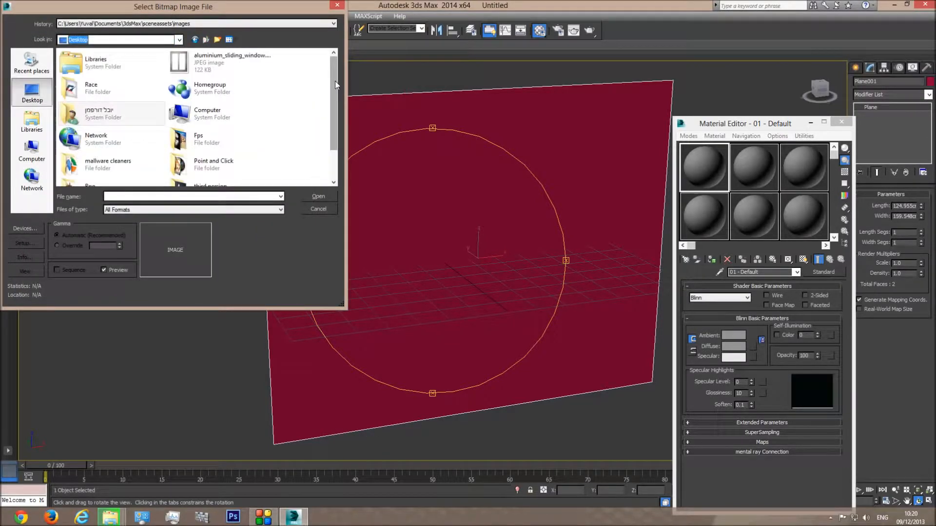
double_click(188, 67)
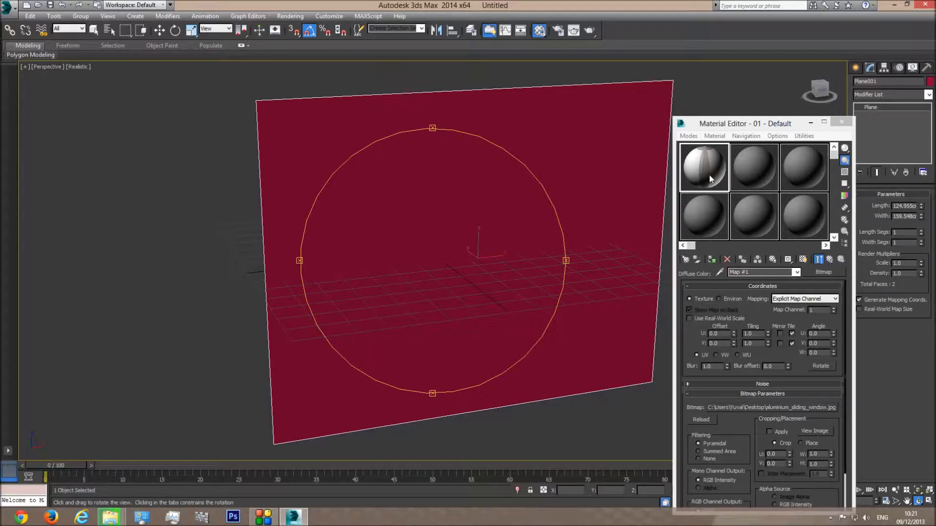
Assign the window material to the plane, display its map in the viewport and close the Material Editor
left_click_drag(709, 171, 543, 220)
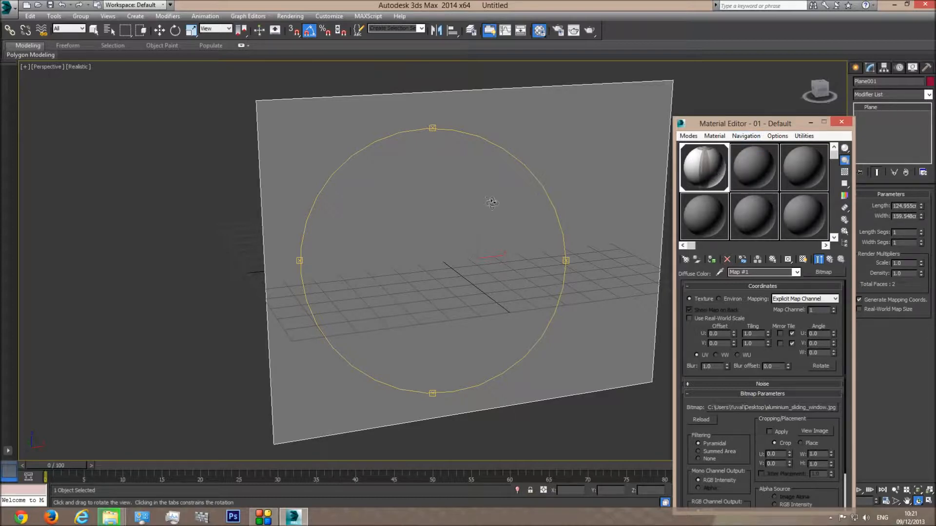
left_click(803, 260)
left_click_drag(438, 271, 434, 271)
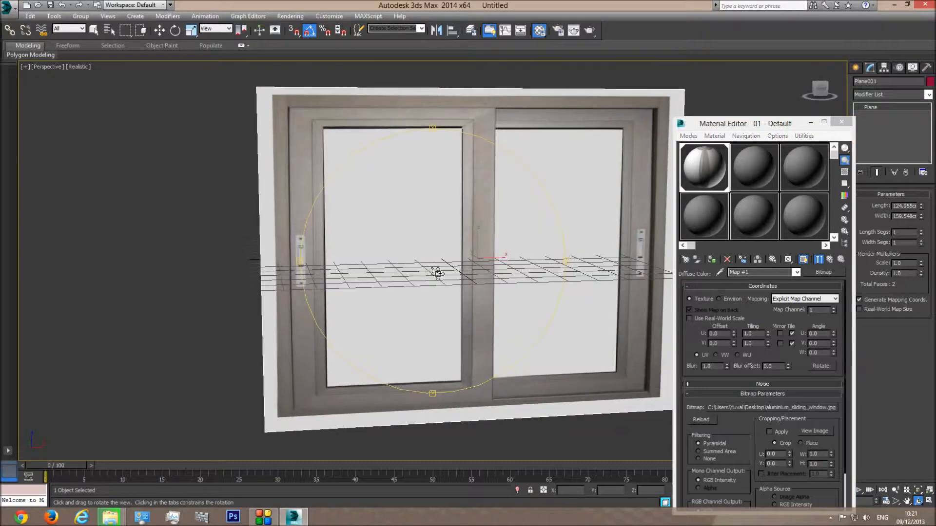
left_click(841, 122)
Reduce the plane's width to about 121 cm
scroll(444, 239, "down", 5)
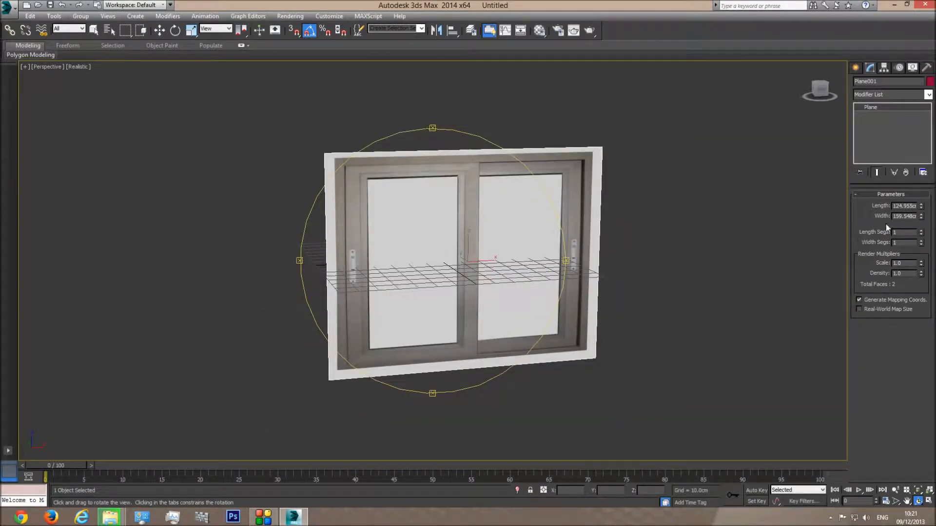
mouse_move(926, 216)
left_mouse_down()
mouse_move(926, 195)
mouse_move(923, 256)
mouse_move(925, 203)
mouse_move(924, 226)
left_mouse_up()
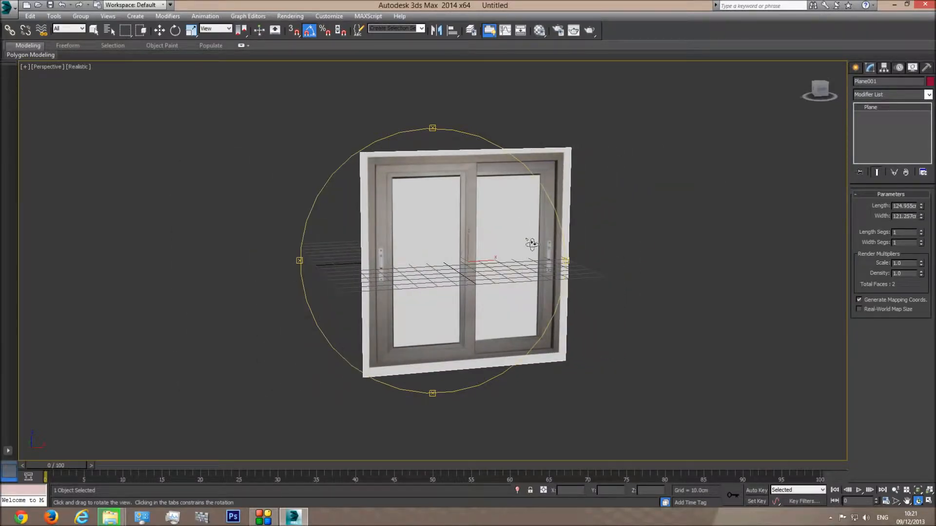
scroll(485, 257, "up", 3)
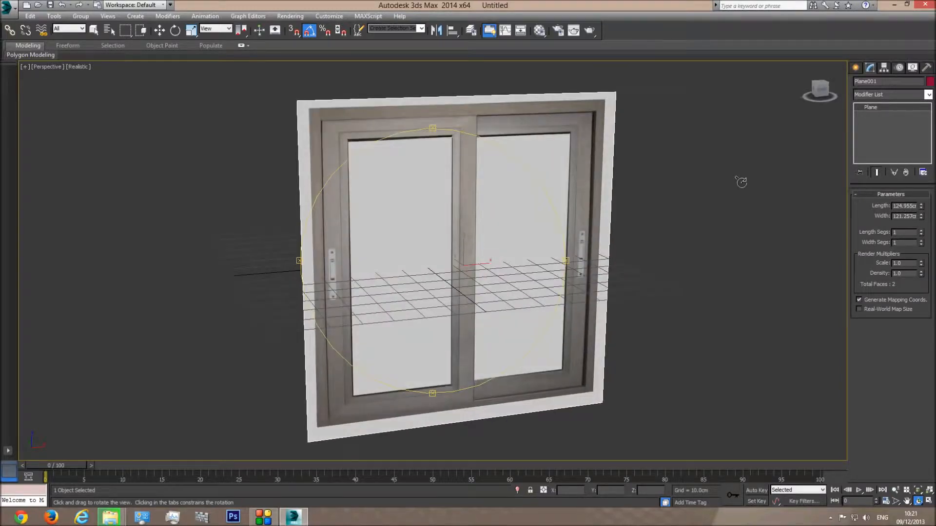
Add a UVW Map modifier to the plane and bitmap-fit it to the aluminium_sliding_window image
left_click(927, 94)
left_click_drag(928, 146, 933, 360)
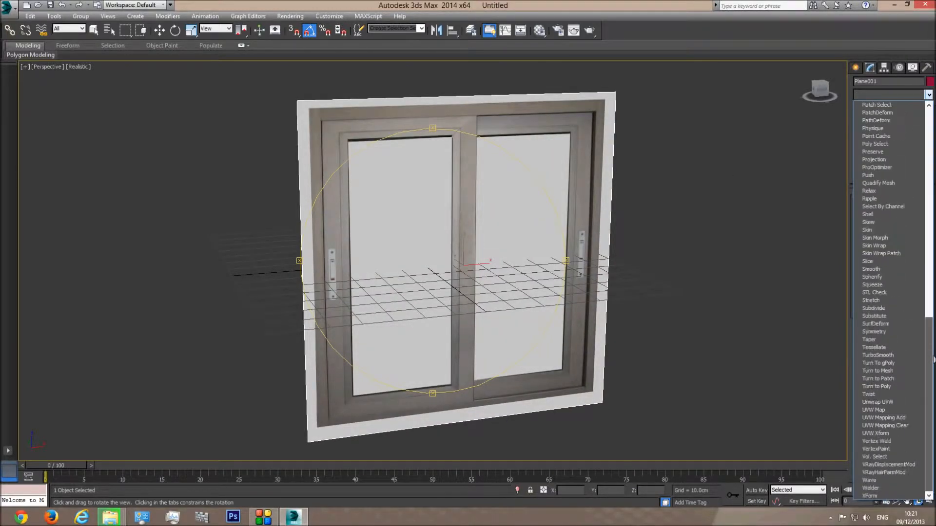
left_click(886, 410)
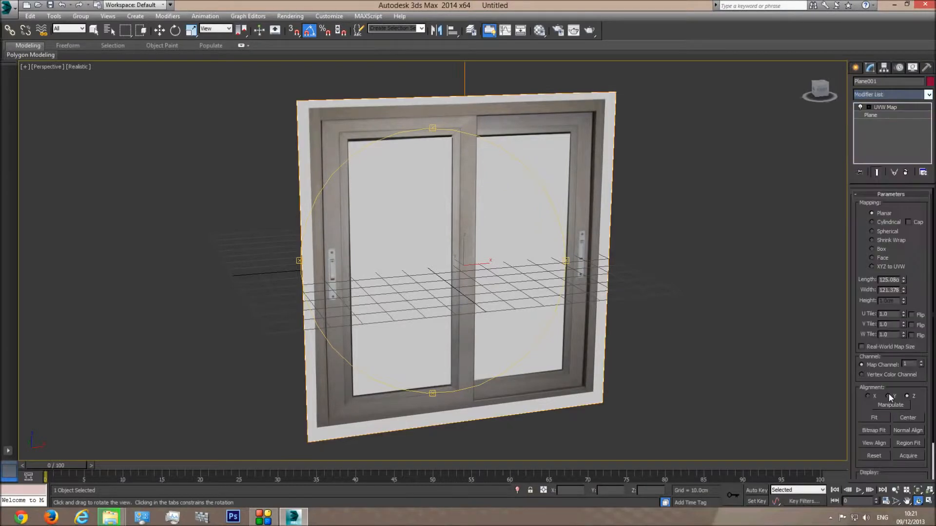
left_click(873, 430)
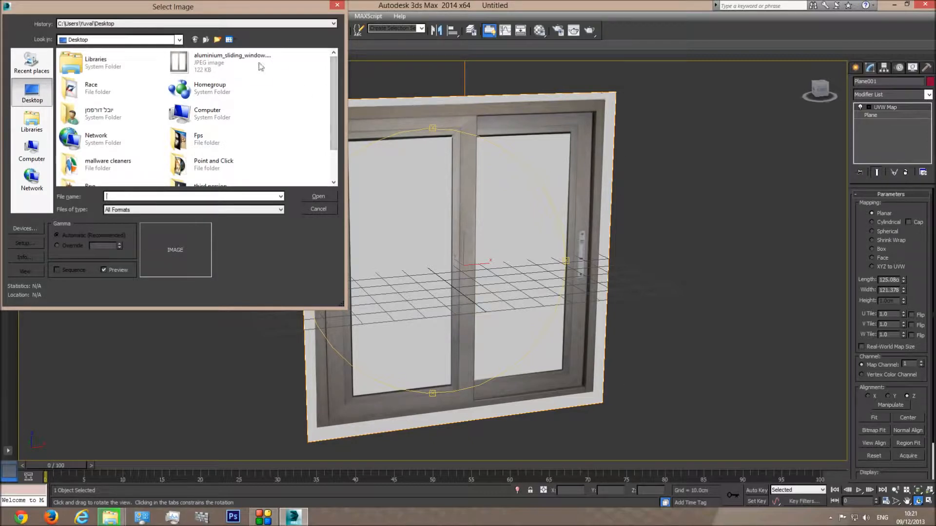
double_click(203, 62)
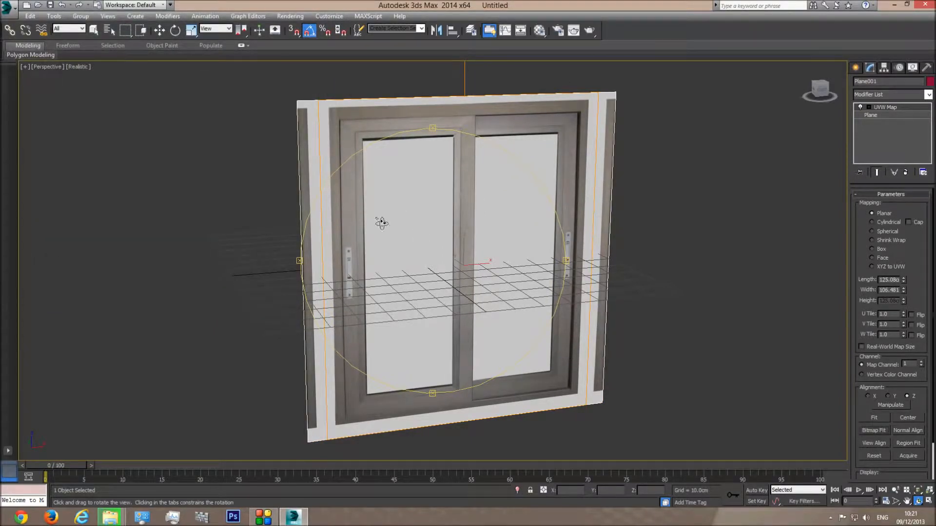
Resize the plane to about 123.7 by 103.1 cm and move it to about Y 2.2 cm, Z 65.6 cm
left_click(887, 116)
mouse_move(921, 216)
left_mouse_down()
mouse_move(920, 230)
mouse_move(922, 213)
left_mouse_up()
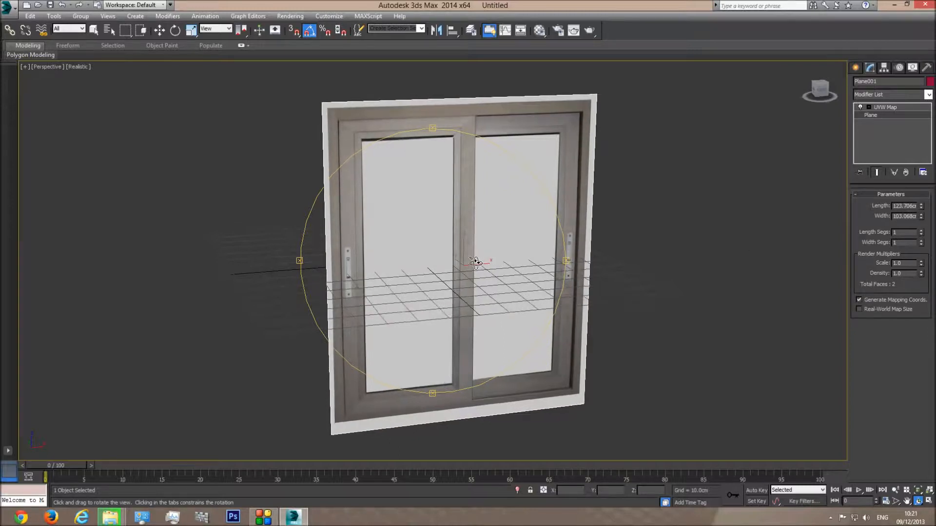
key("w")
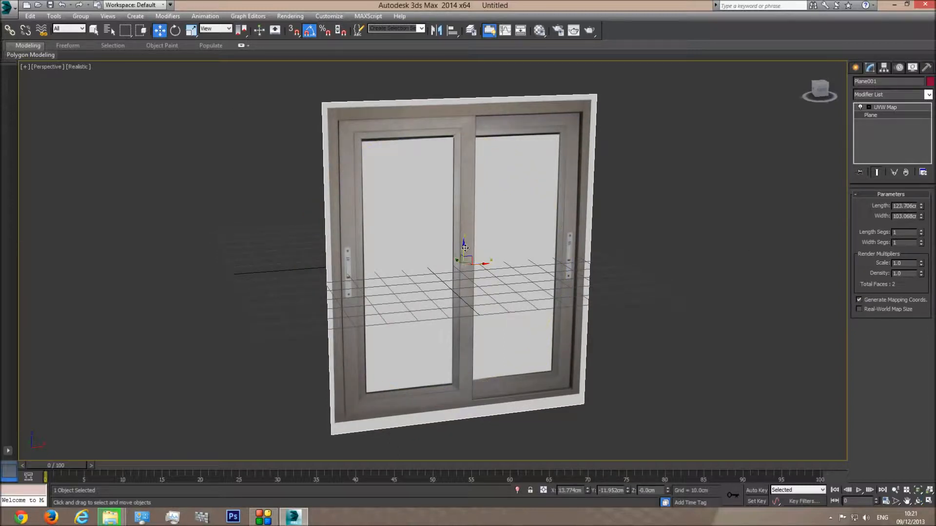
left_click_drag(465, 248, 466, 178)
middle_click_drag(468, 163, 475, 256)
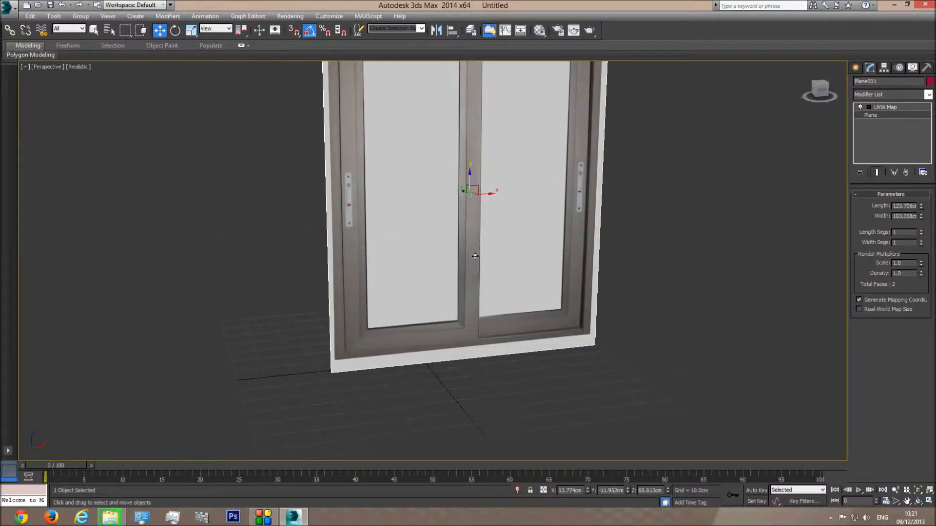
left_click_drag(461, 191, 460, 267)
Switch the viewport to the Front view of the window reference and hide the grid
key("f")
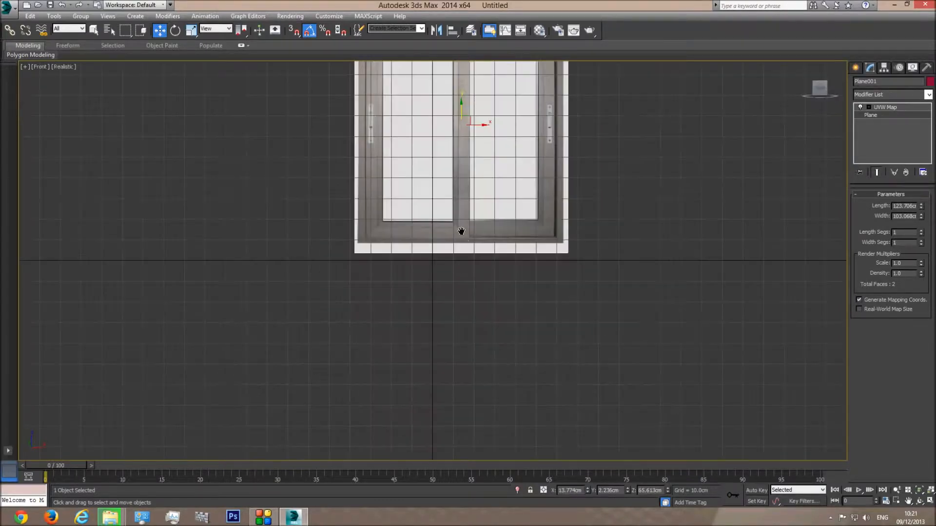
key("g")
middle_click_drag(461, 262, 455, 309)
scroll(452, 297, "up", 3)
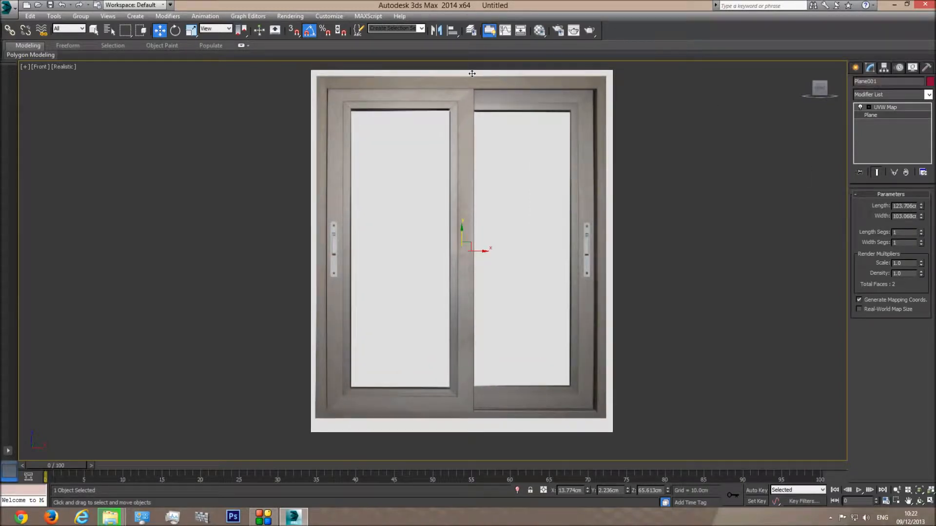
mouse_move(315, 87)
middle_mouse_down()
mouse_move(314, 100)
mouse_move(320, 79)
middle_mouse_up()
scroll(314, 101, "up", 2)
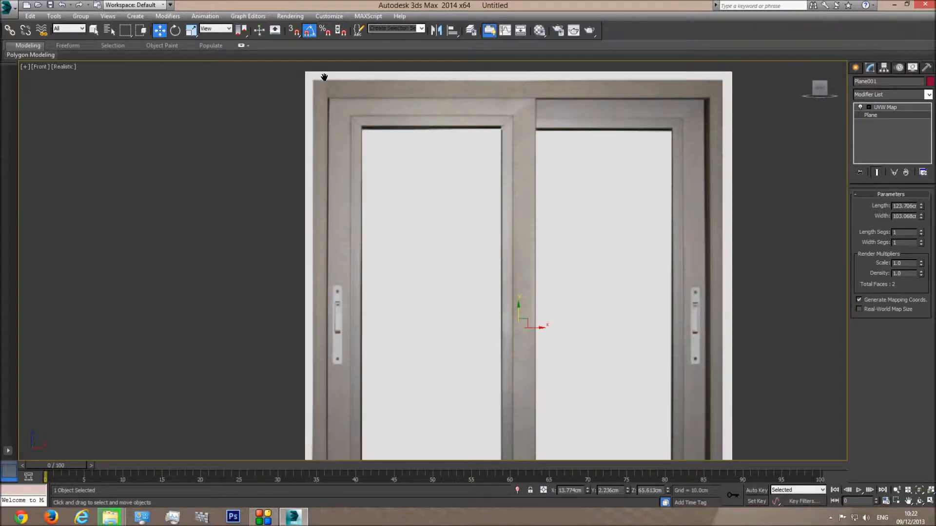
scroll(320, 70, "down", 2)
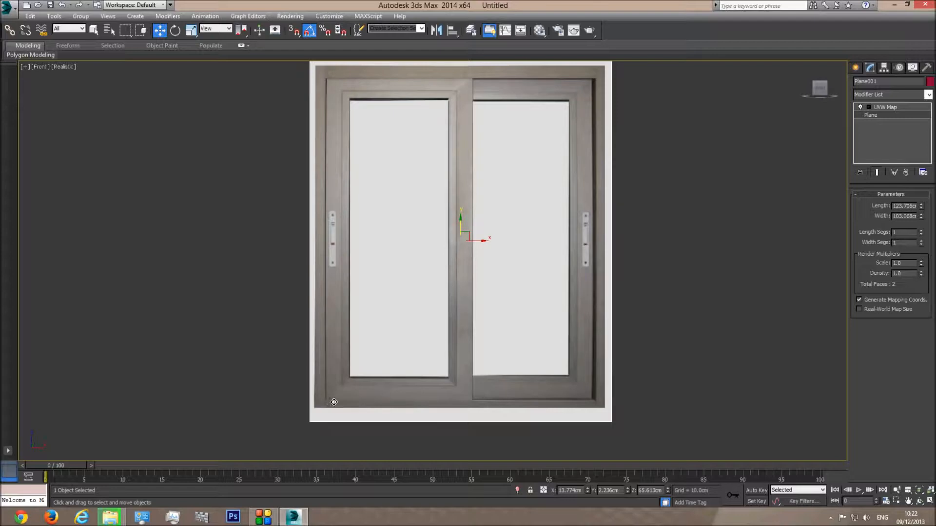
Draw a box over the window's left frame post, about 117.5 cm long and 3.8 cm wide, with a height of 5 cm
left_click(855, 69)
left_click(872, 130)
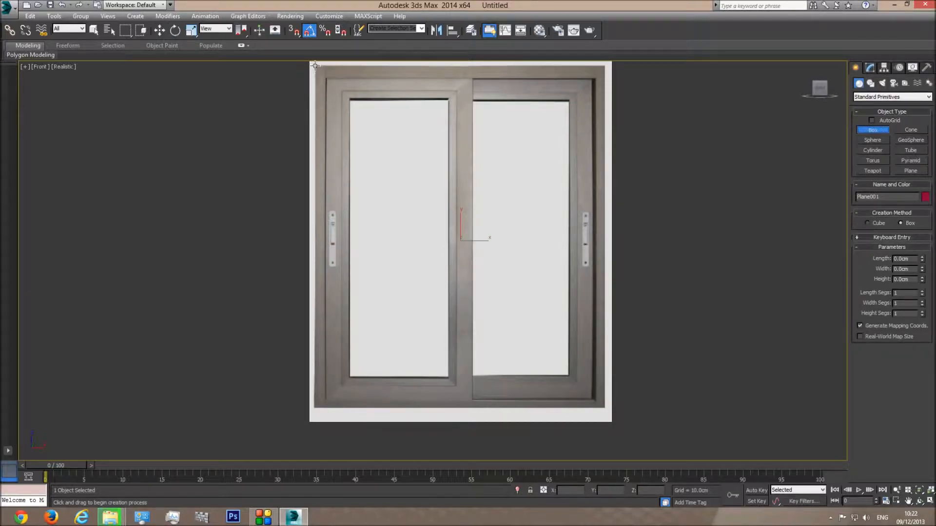
left_click_drag(314, 65, 325, 410)
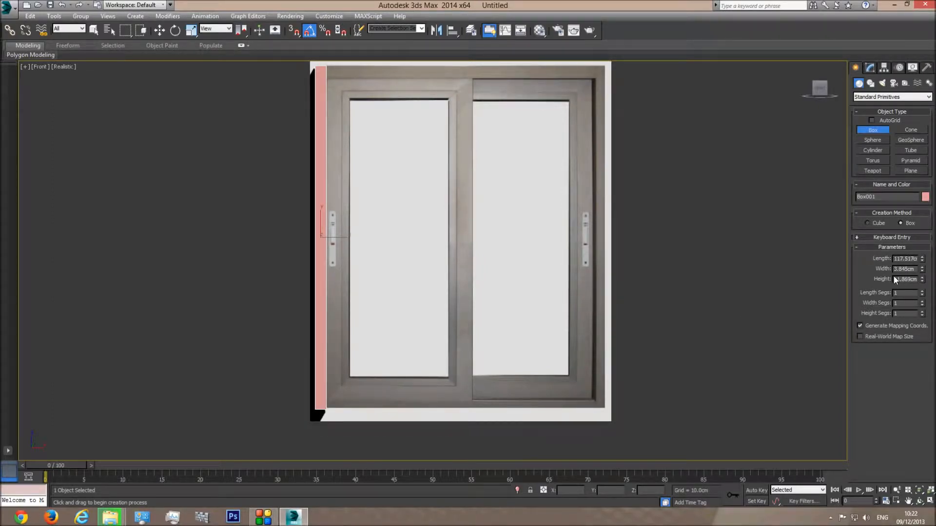
double_click(909, 280)
type("5")
key("Return")
Set the viewport display to Shaded and clone the frame post box onto the window's right frame post
left_click(64, 67)
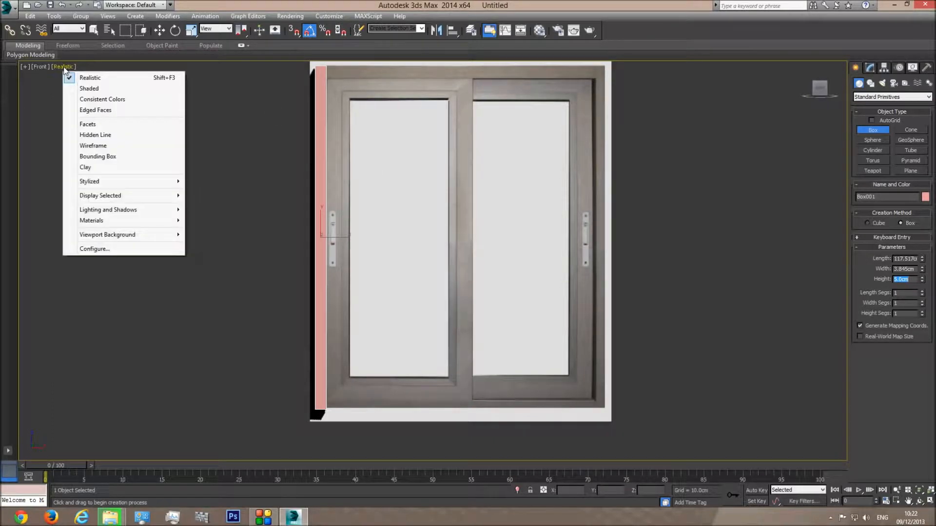
left_click(89, 89)
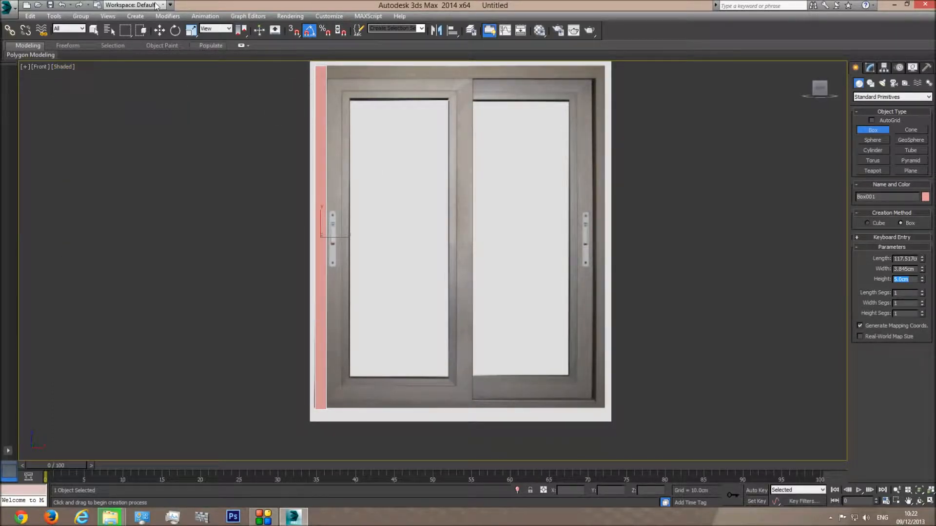
left_click(159, 30)
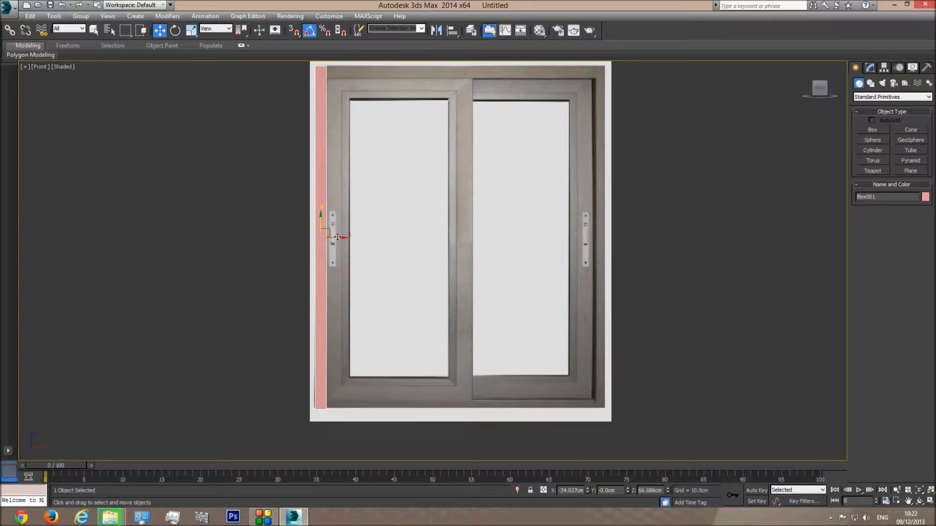
mouse_move(357, 237)
left_mouse_down("shift")
mouse_move(563, 226)
mouse_move(615, 243)
left_mouse_up("shift")
left_click(469, 297)
Copy the right frame post rotated by 90 degrees and move the copy onto the window's top edge, starting at the left post
left_click(175, 31)
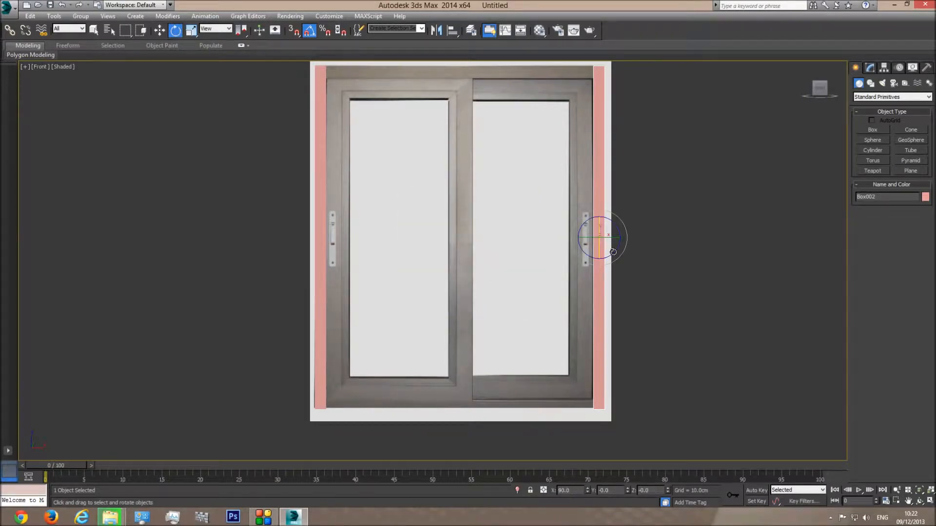
left_click_drag(615, 225, 579, 270, "shift")
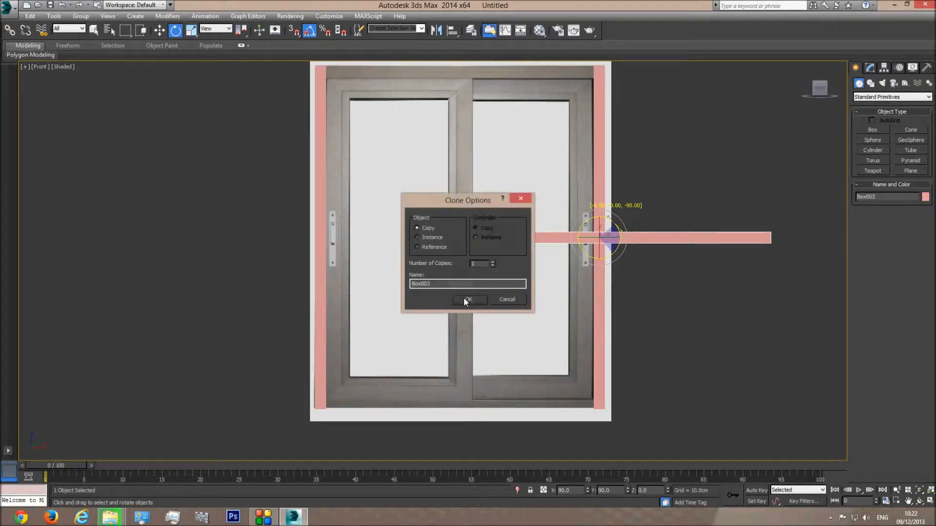
left_click(466, 296)
left_click(159, 30)
left_click_drag(604, 228, 507, 64)
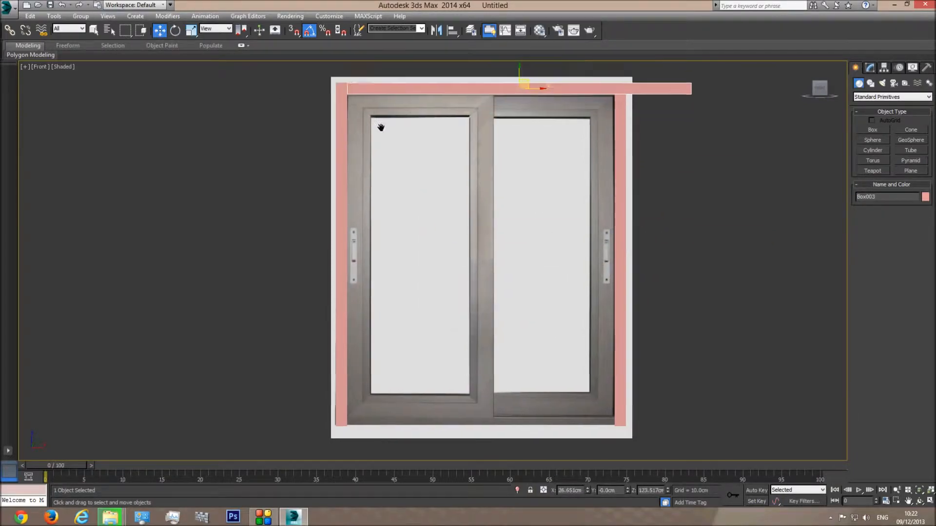
scroll(382, 131, "up", 12)
left_click_drag(423, 132, 428, 126)
scroll(654, 236, "down", 8)
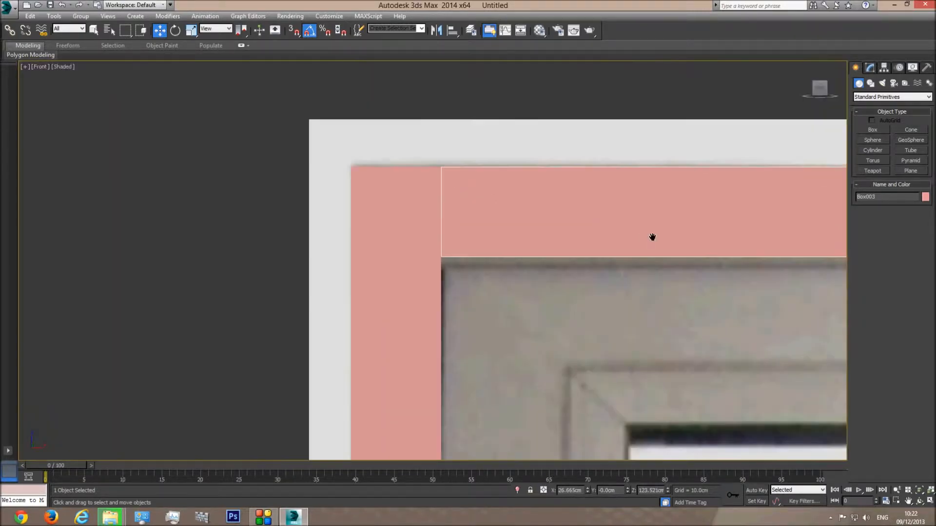
Convert the top rail box to an Editable Poly
middle_click_drag(695, 209, 300, 242)
left_click(872, 69)
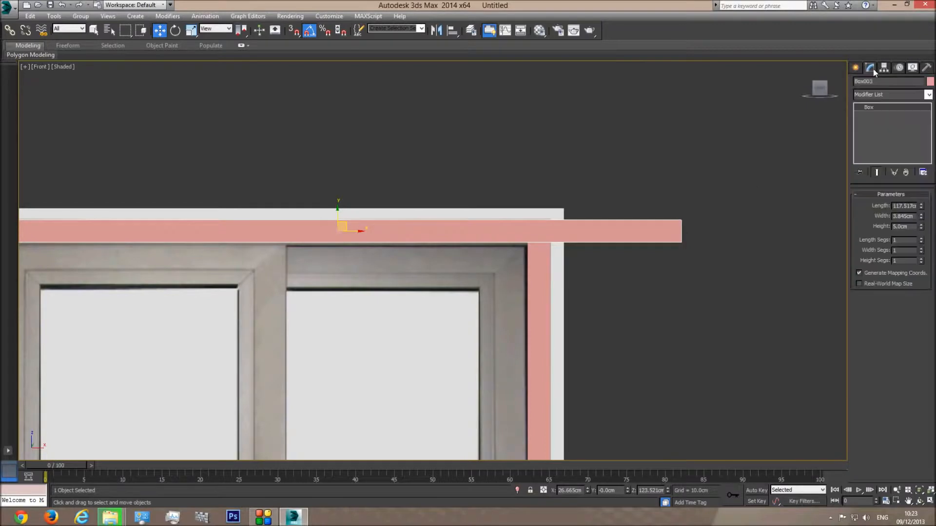
right_click(600, 229)
mouse_move(642, 317)
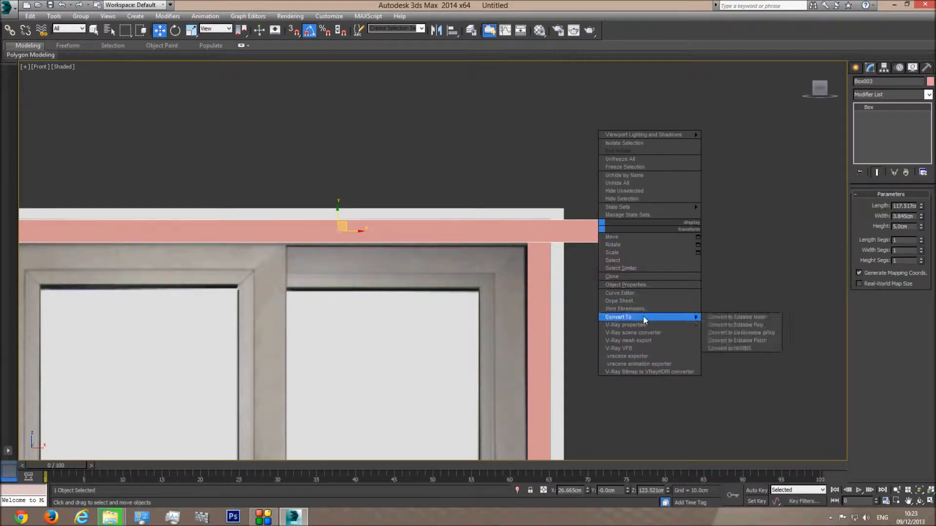
left_click(748, 324)
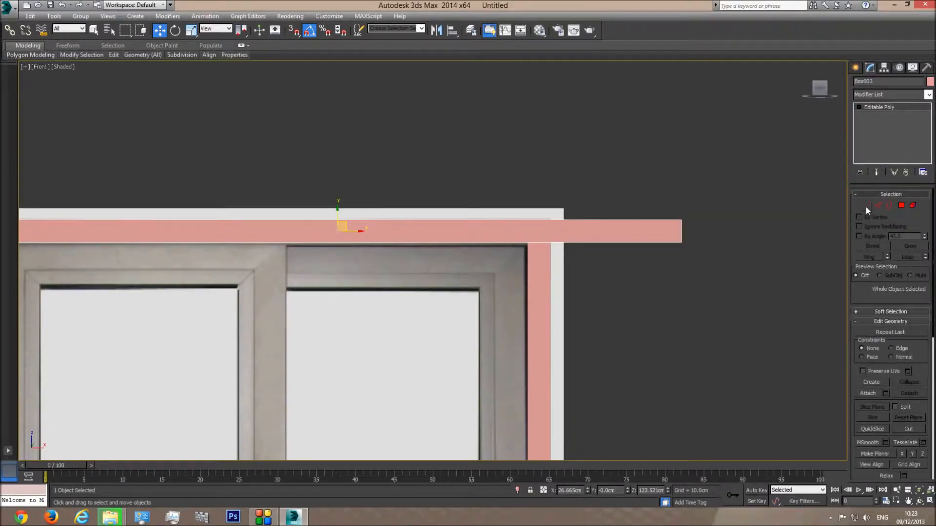
Shorten the top rail by moving its right-end vertices back to the inner edge of the right frame post
left_click_drag(669, 207, 573, 250)
scroll(523, 235, "up", 5)
scroll(524, 229, "up", 6)
scroll(568, 231, "up", 4)
scroll(569, 268, "down", 14)
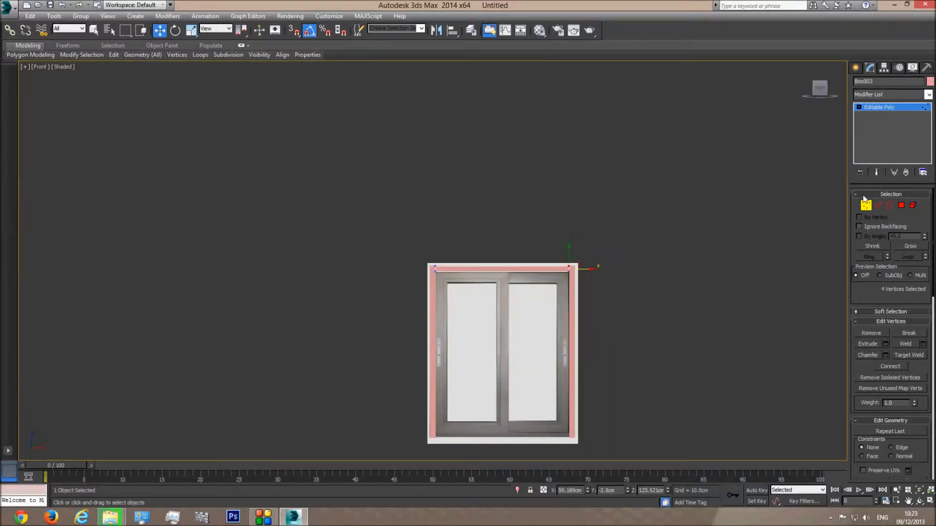
scroll(624, 219, "up", 6)
left_click(894, 107)
scroll(533, 278, "down", 3)
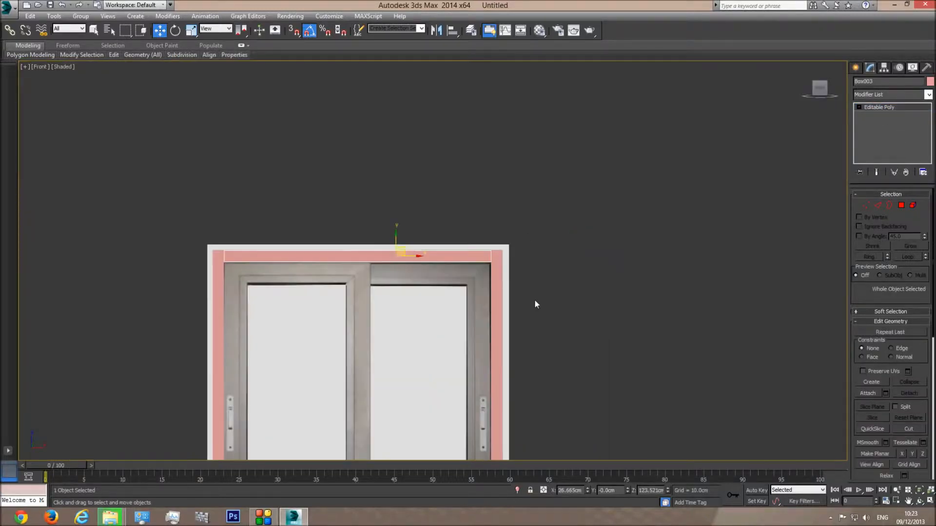
Copy the top rail straight down onto the window's bottom edge in the Front view
key("p")
left_click(920, 501)
left_click_drag(533, 338, 464, 269)
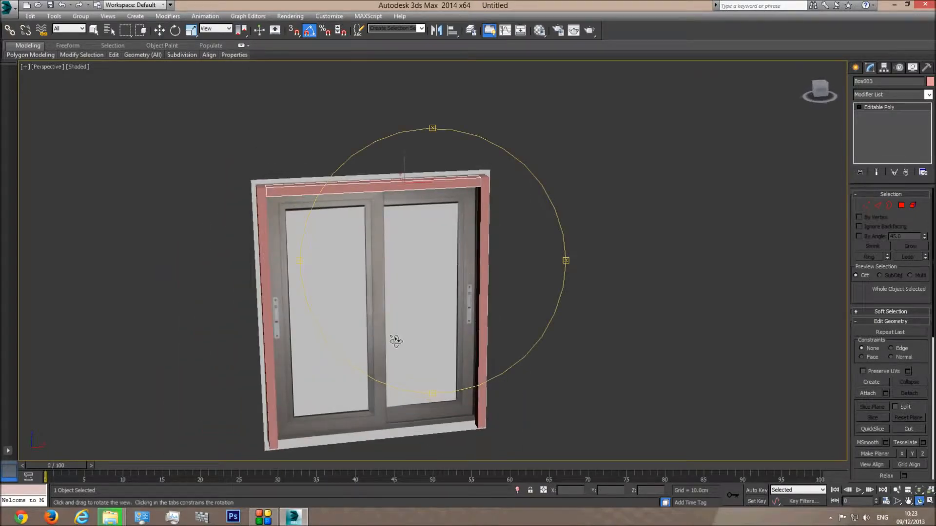
key("f")
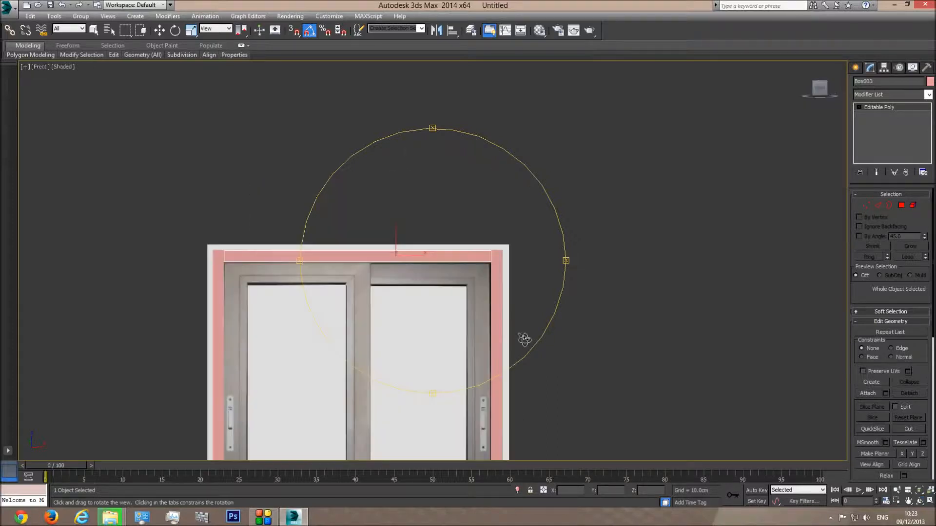
left_click(159, 30)
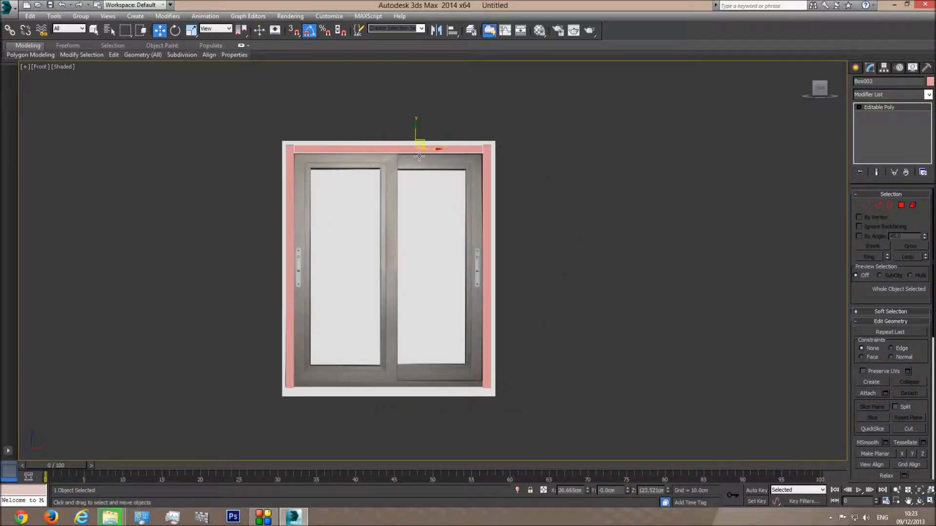
left_click_drag(417, 142, 417, 367, "shift")
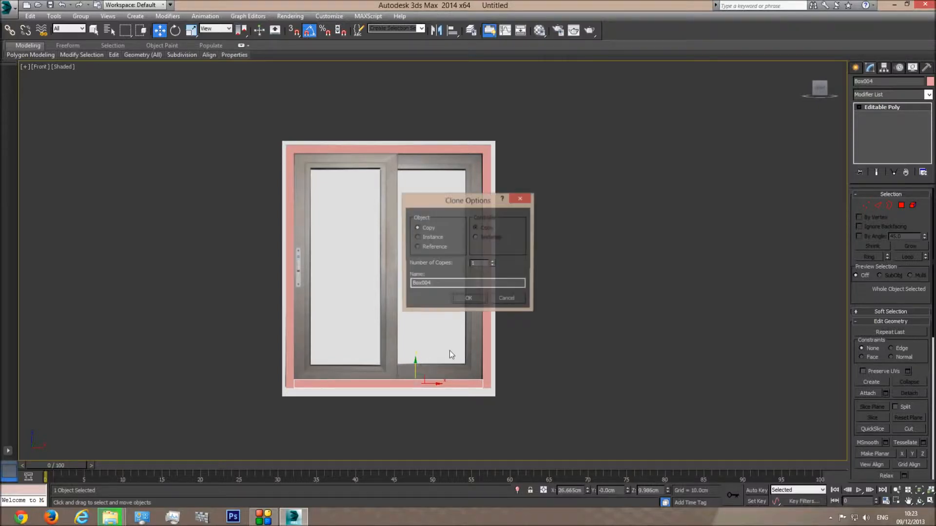
left_click(475, 297)
Lower the upper vertices of the bottom rail to about Z 11.03 cm, matching the frame edge in the reference image
middle_click_drag(401, 337, 438, 238)
scroll(438, 260, "up", 3)
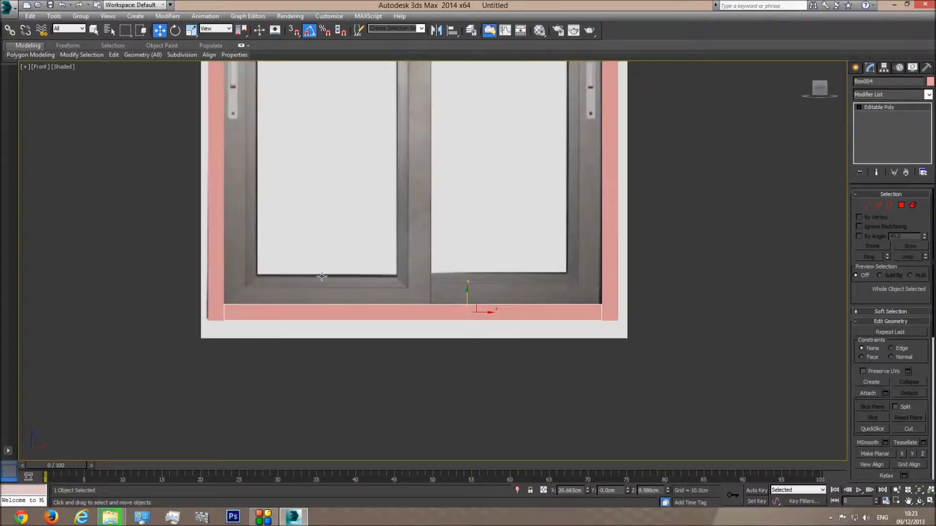
left_click(864, 207)
left_click_drag(710, 278, 595, 325)
scroll(429, 308, "up", 3)
mouse_move(397, 284)
left_mouse_down()
mouse_move(397, 302)
mouse_move(396, 292)
left_mouse_up()
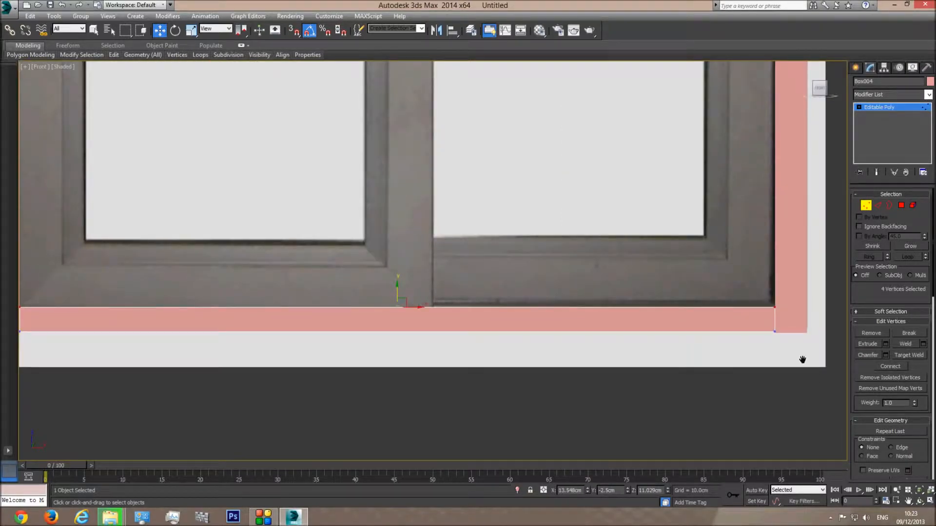
Move the lower vertices of the bottom rail to about Z 7.93 cm, level with the lower ends of the posts
scroll(806, 341, "down", 2)
scroll(546, 330, "up", 4)
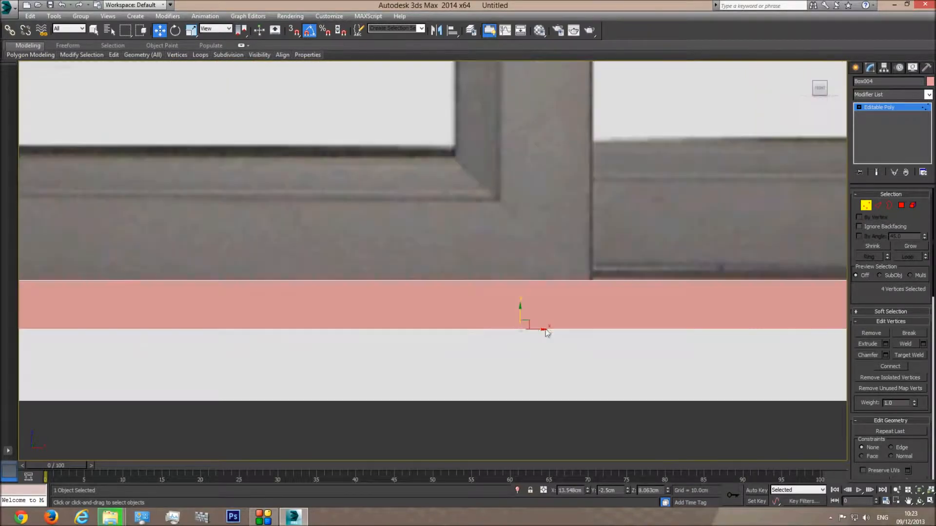
left_click_drag(522, 314, 521, 318)
middle_click_drag(105, 352, 609, 345)
scroll(220, 329, "up", 7)
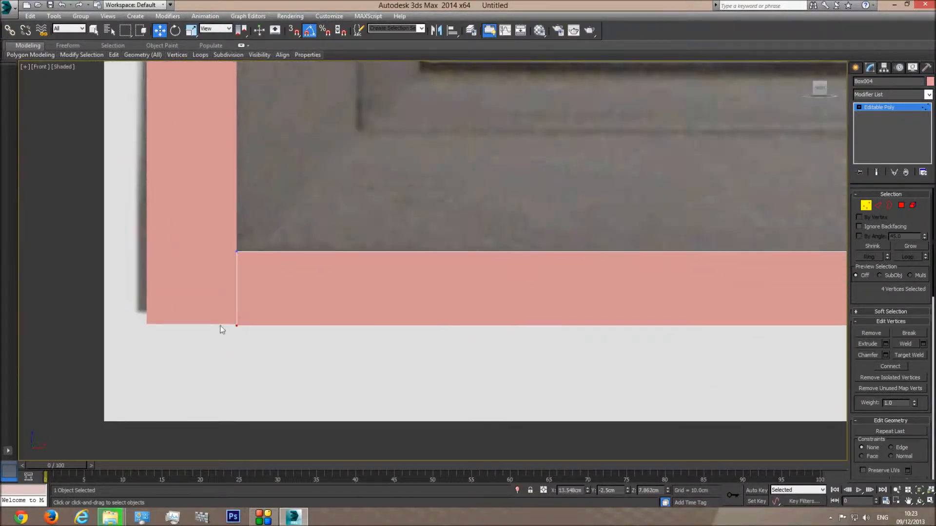
left_click_drag(240, 326, 243, 323)
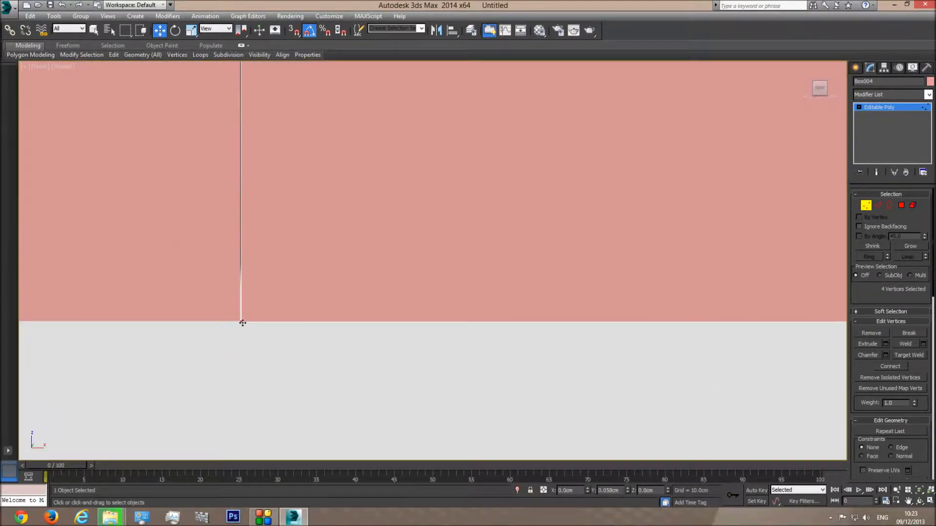
scroll(477, 319, "down", 8)
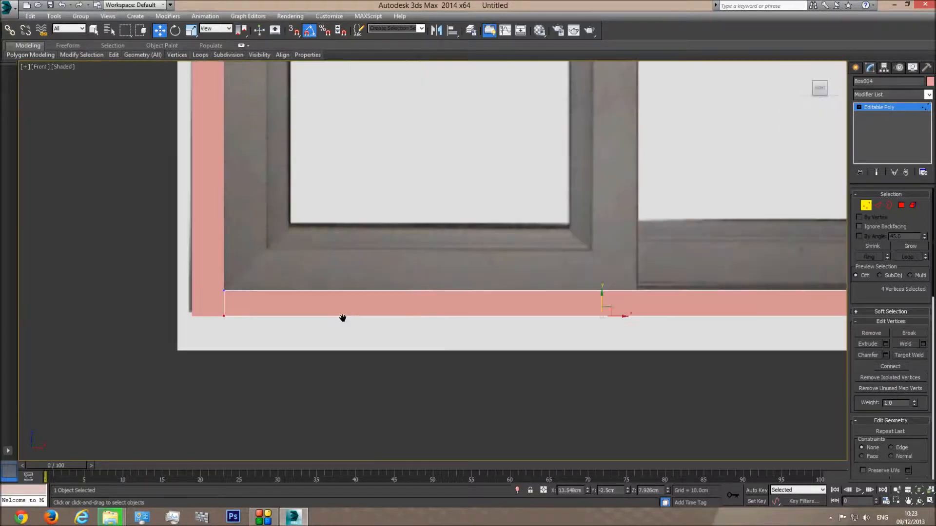
scroll(633, 304, "down", 2)
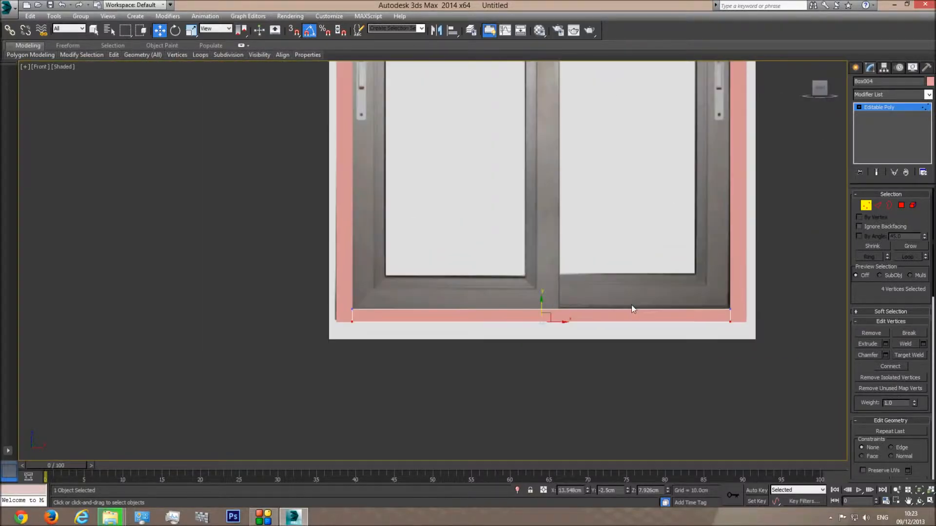
Examine the bottom rail up close in the Perspective view and leave vertex editing
key("p")
left_click(919, 501)
left_click_drag(488, 293, 357, 206)
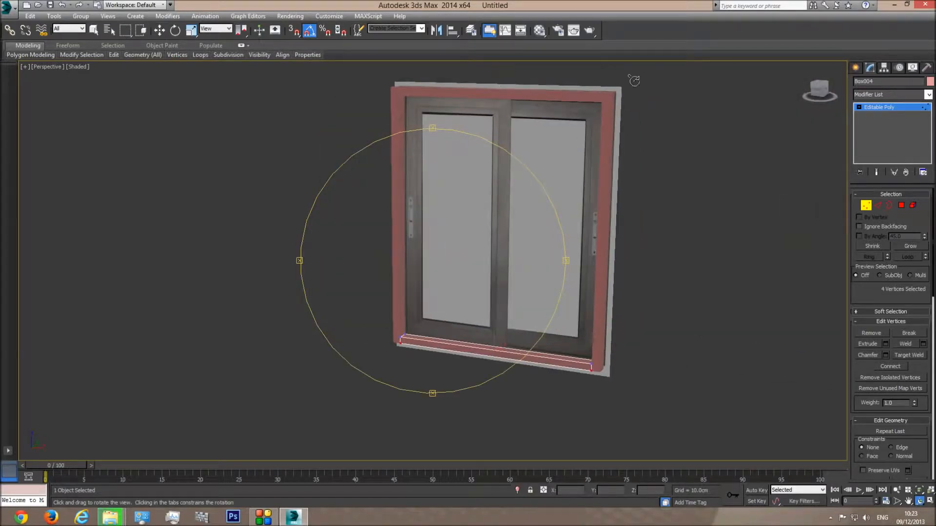
left_click_drag(527, 261, 506, 306)
scroll(504, 289, "up", 3)
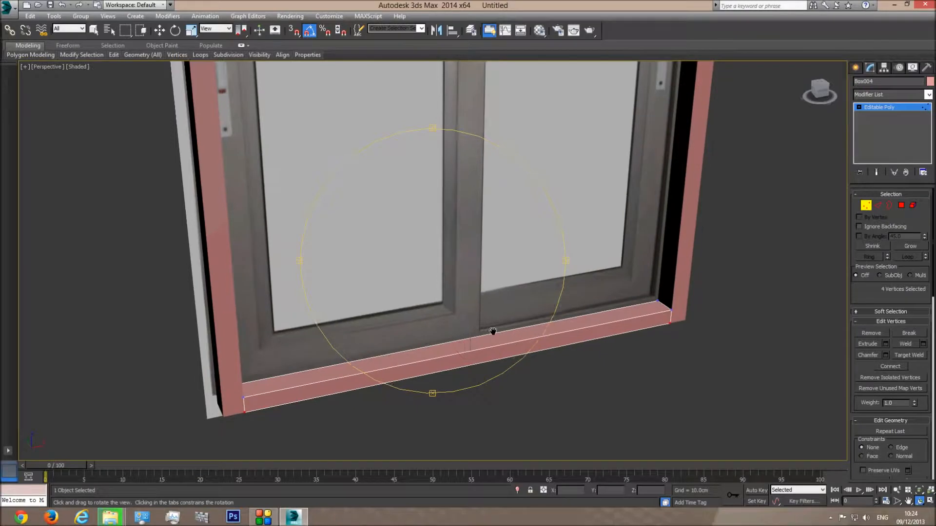
scroll(489, 330, "up", 2)
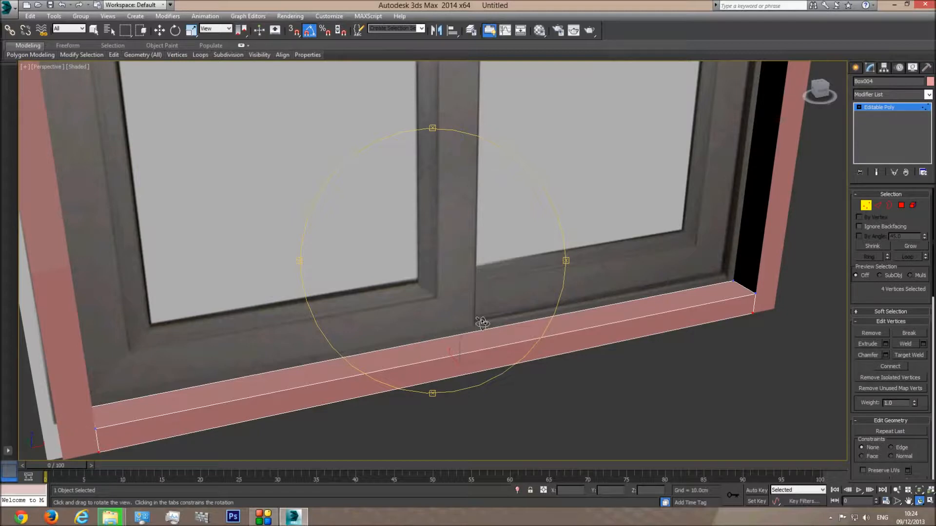
left_click_drag(468, 323, 476, 316)
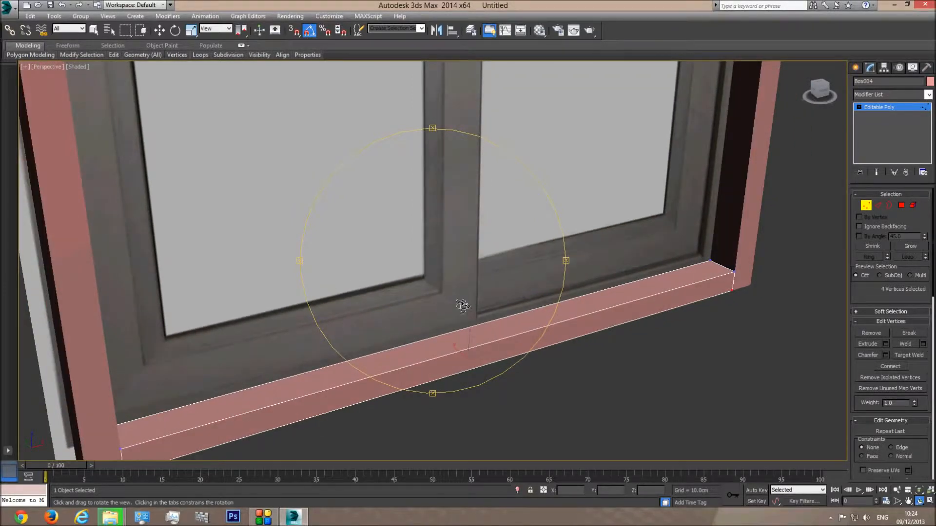
left_click(865, 205)
key("w")
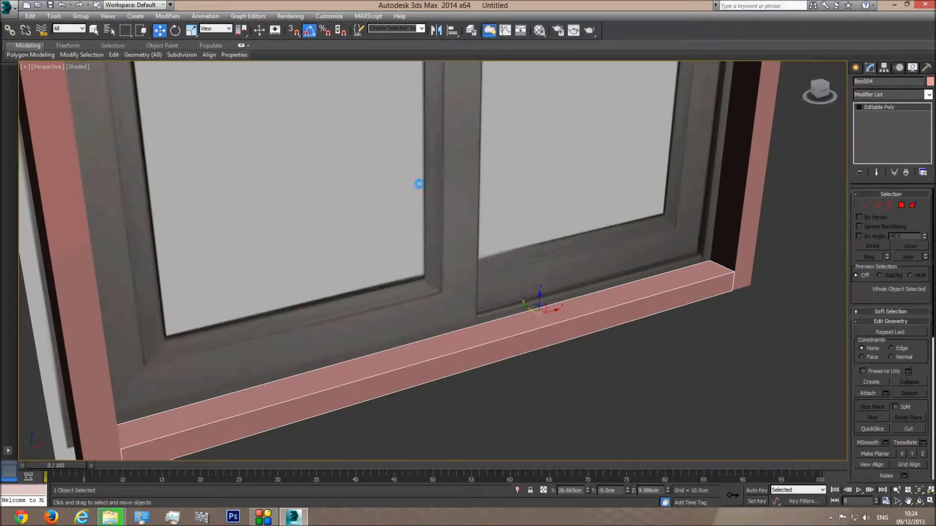
Select the ring of four short edges running across the depth of the bottom rail
left_click(877, 206)
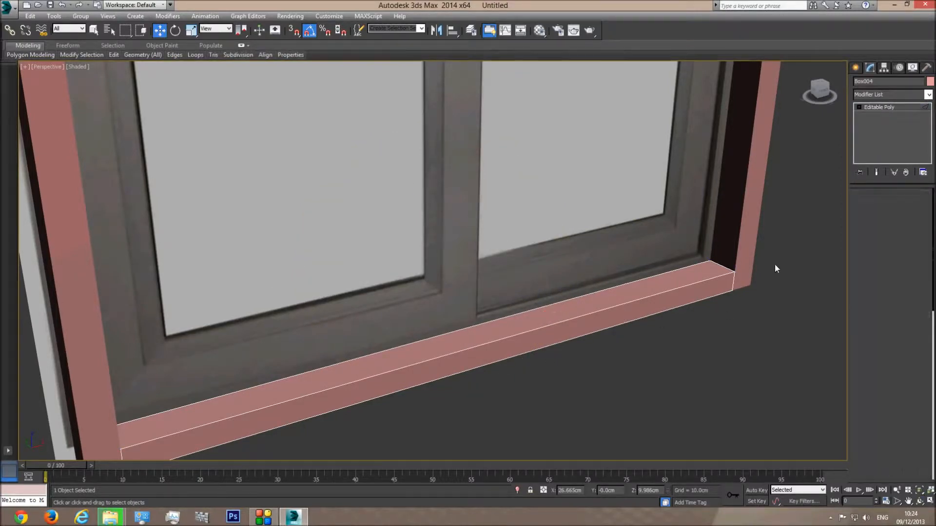
left_click(722, 265)
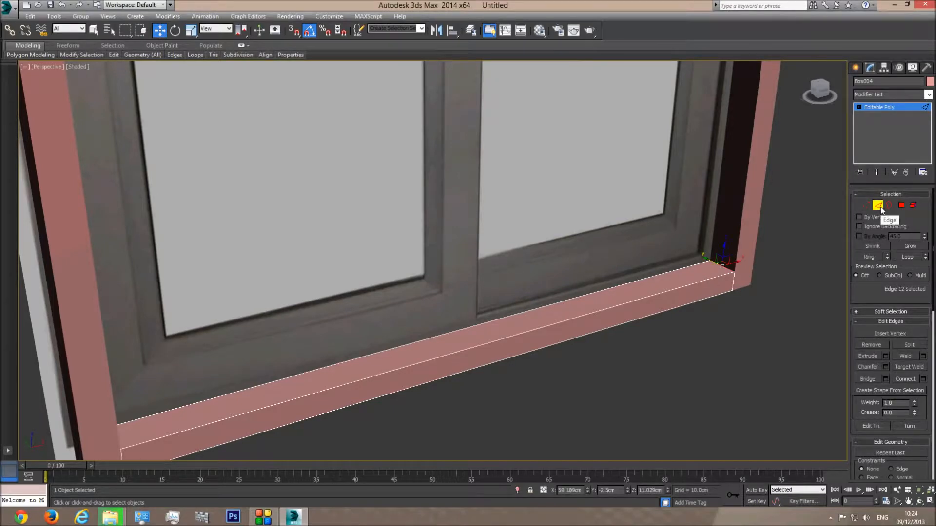
left_click(869, 257)
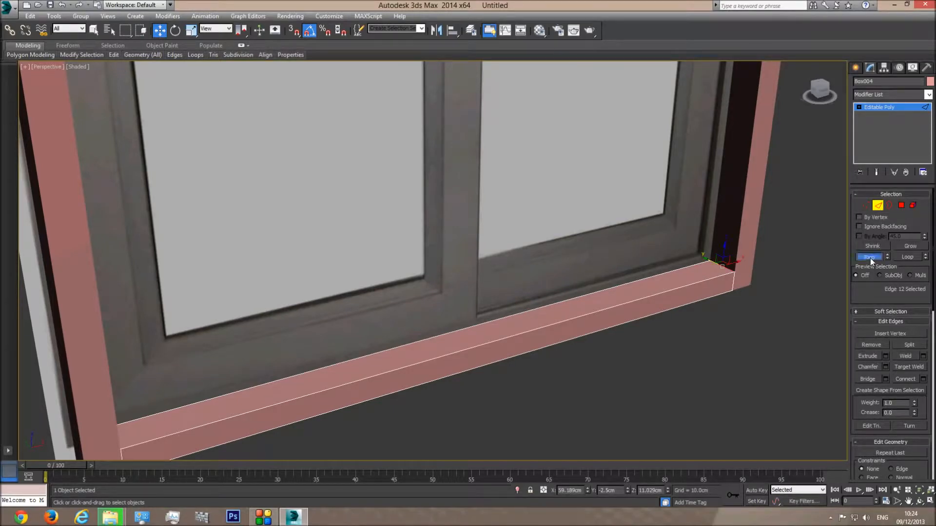
key("F3")
middle_click_drag(700, 330, 743, 311)
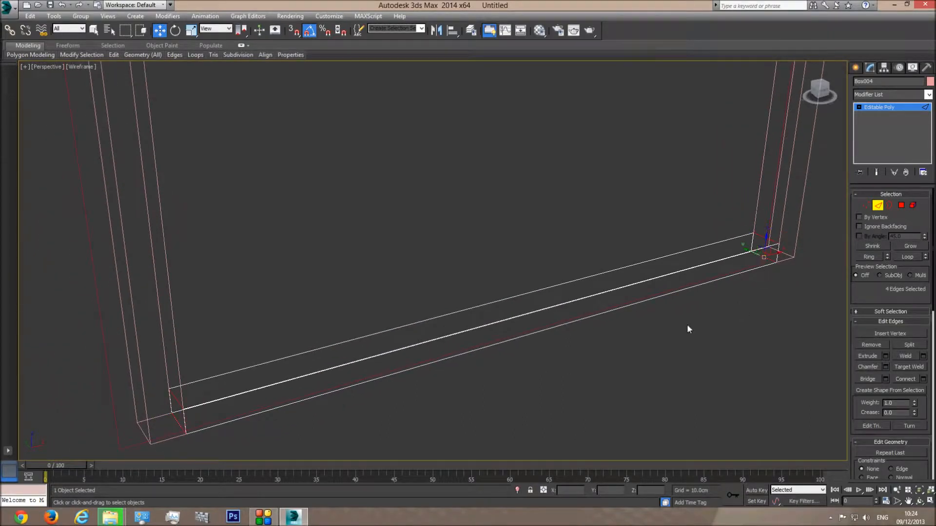
left_click(183, 423)
left_click(174, 399)
key("ctrl+z")
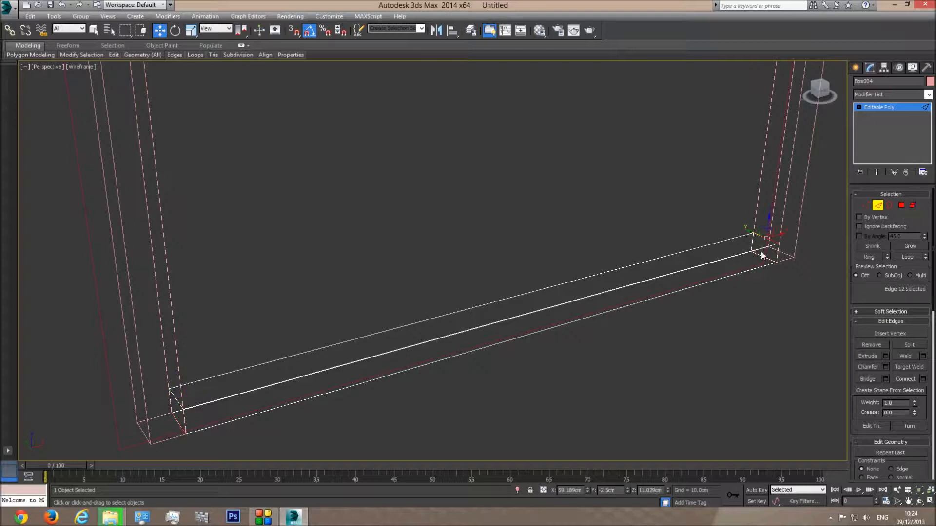
left_click(870, 258)
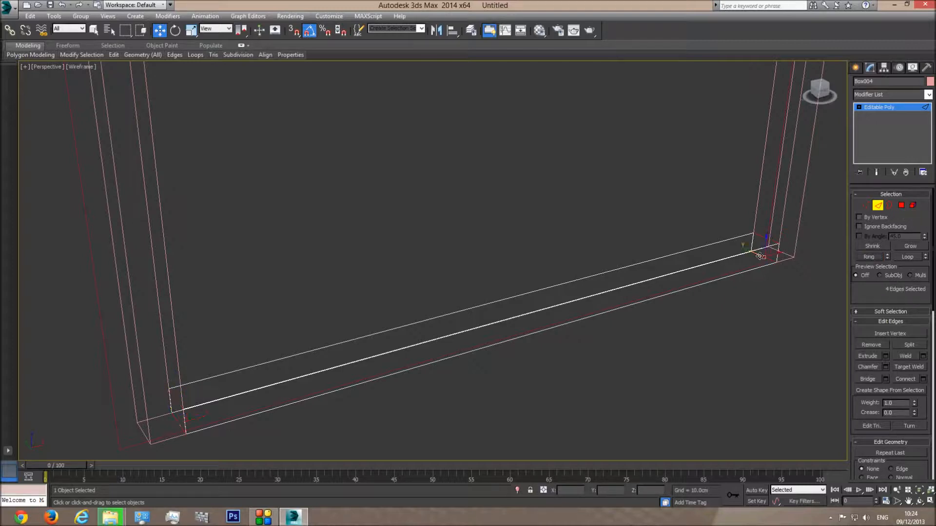
key("F3")
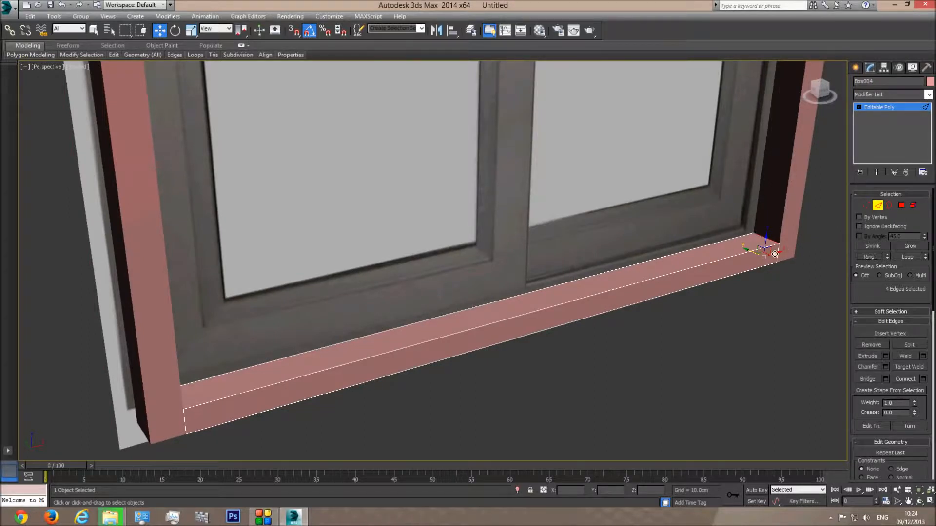
Connect the selected edges with two segments running lengthwise along the bottom rail
left_click(923, 379)
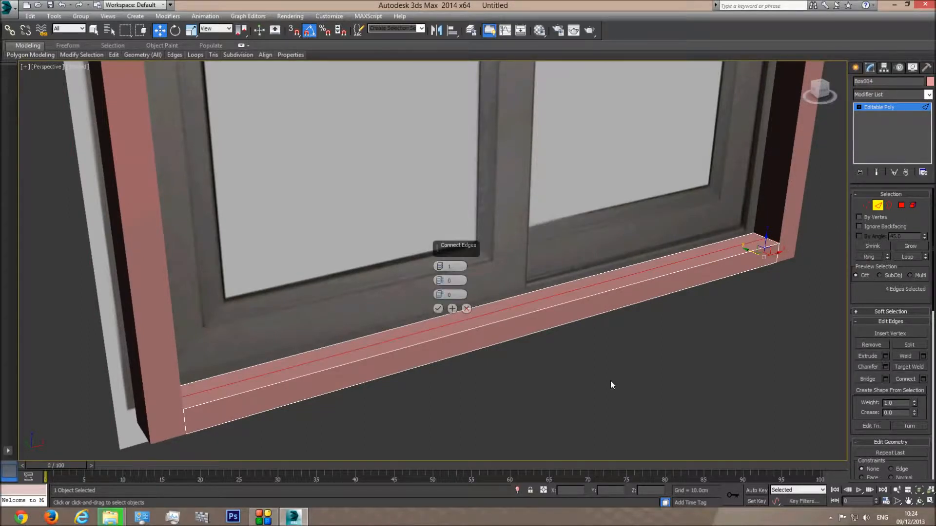
left_click(440, 265)
left_click(434, 309)
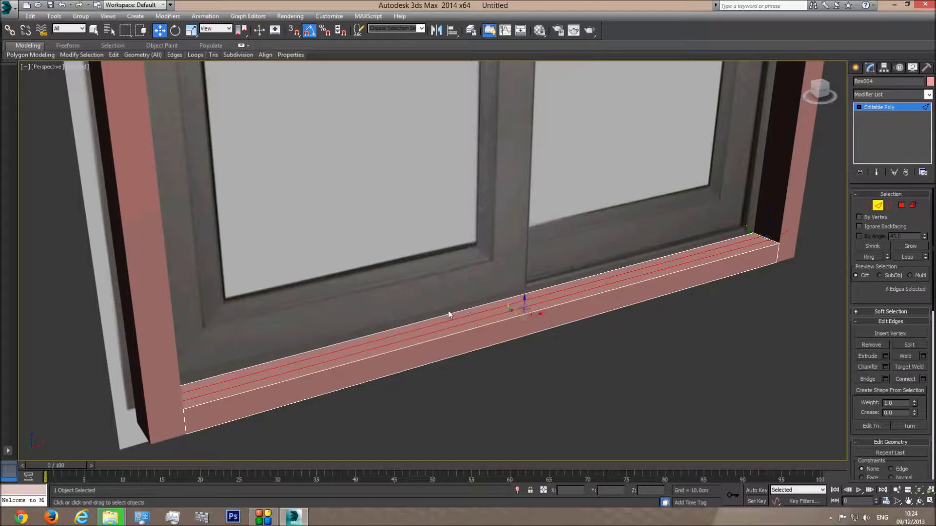
Chamfer the new lengthwise edges along the bottom rail by about 0.315 cm with one segment
left_click(884, 367)
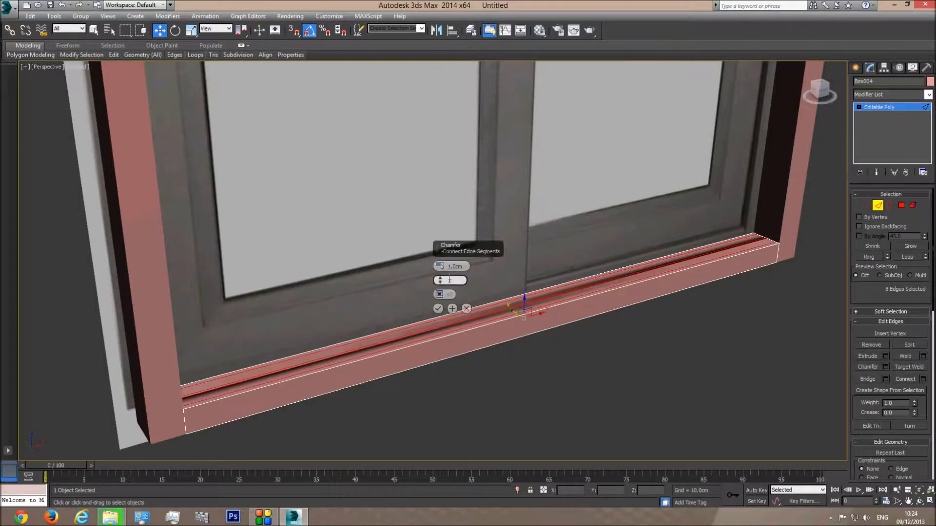
left_click_drag(440, 268, 440, 273)
scroll(560, 292, "up", 4)
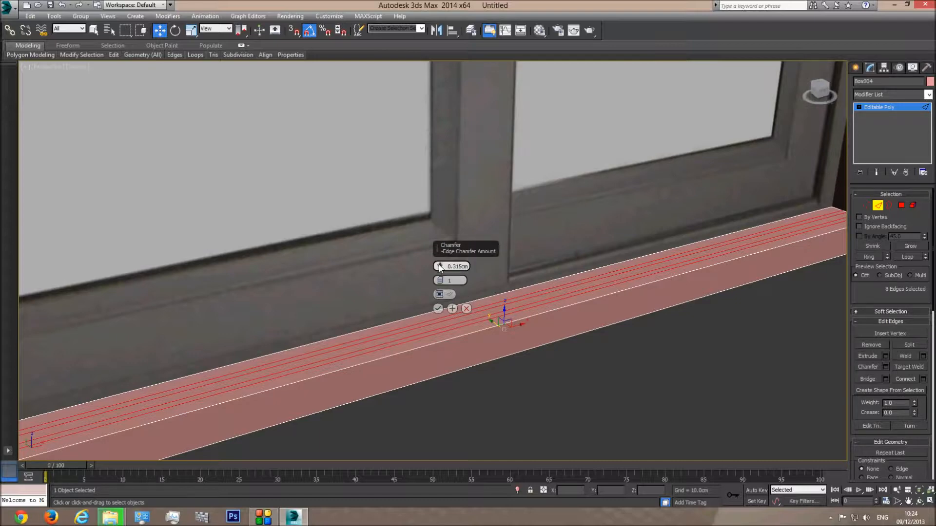
left_click(438, 308)
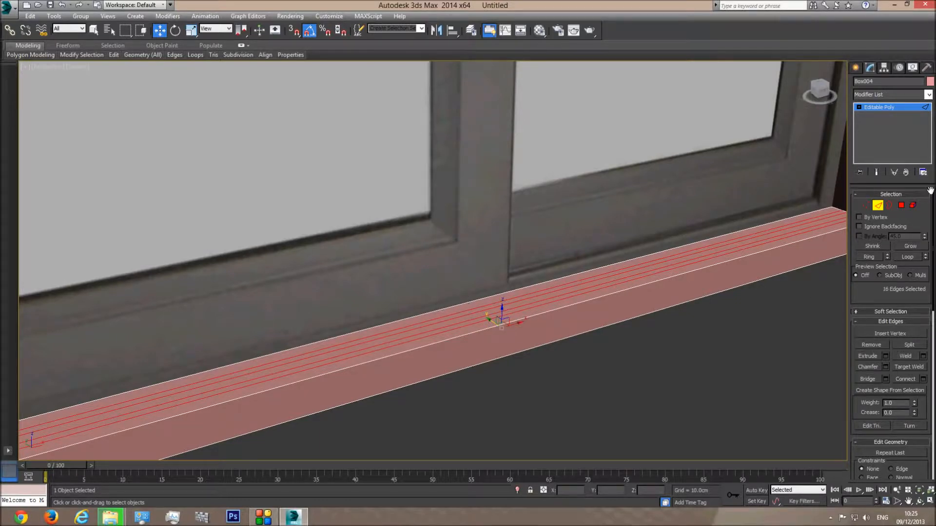
Extrude the two narrow strips along the top of the bottom rail 0.5 cm as sliding tracks and deselect the rail
left_click(901, 206)
left_click(796, 229)
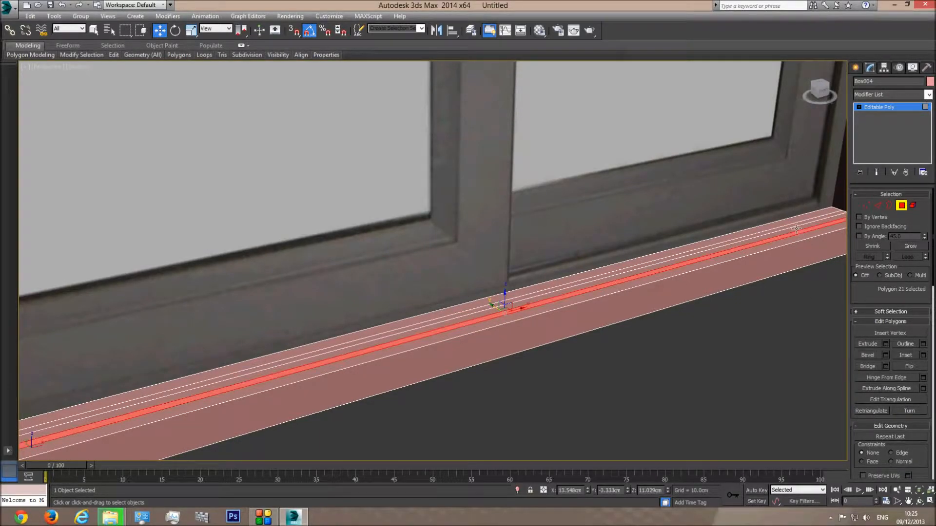
left_click(793, 225, "ctrl")
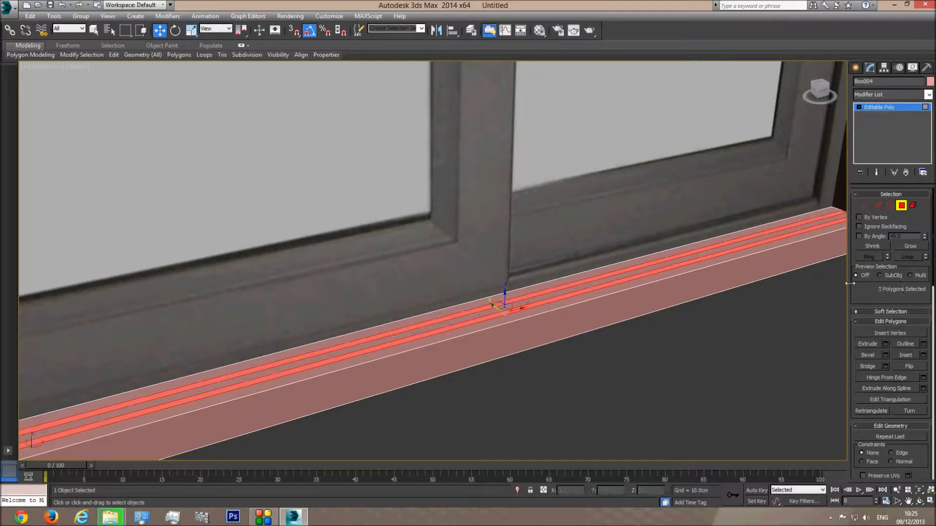
left_click(885, 345)
double_click(460, 281)
type("1")
key("Return")
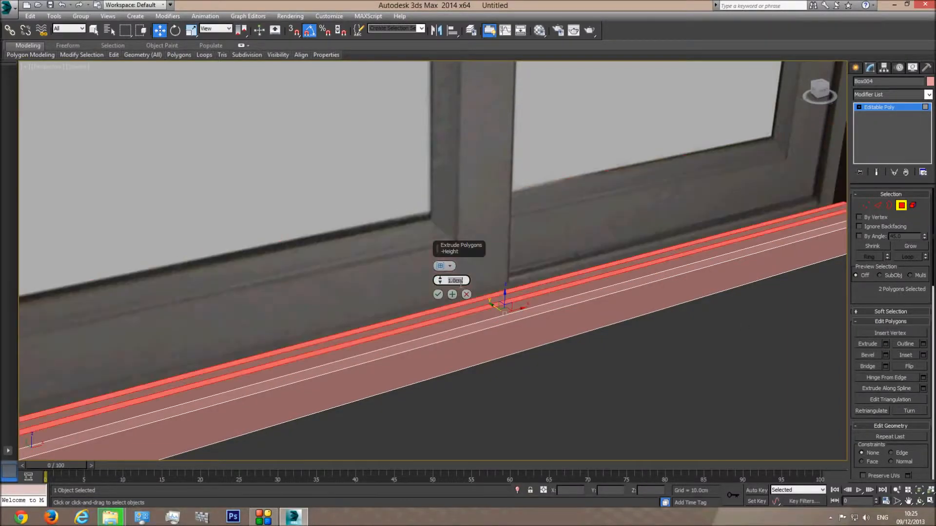
type("0.5")
key("Return")
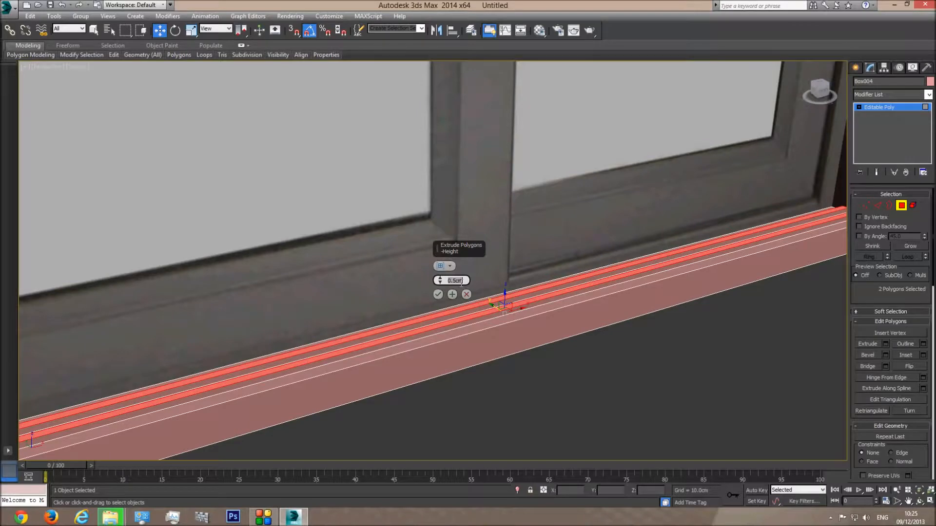
left_click(438, 294)
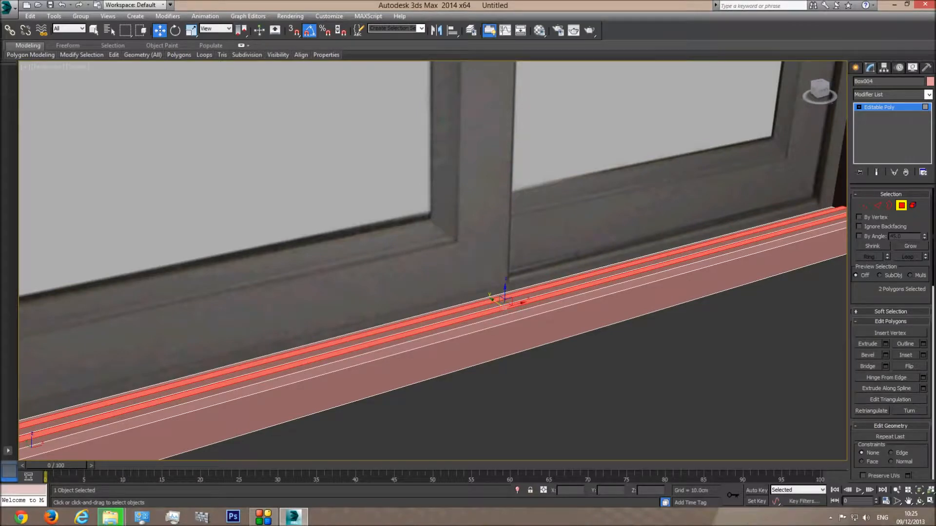
left_click(902, 207)
left_click(652, 342)
Display edged faces in the Perspective view and look over the whole frame with its new tracks
scroll(652, 342, "down", 3)
middle_click_drag(652, 342, 663, 365)
middle_click_drag(717, 332, 685, 347)
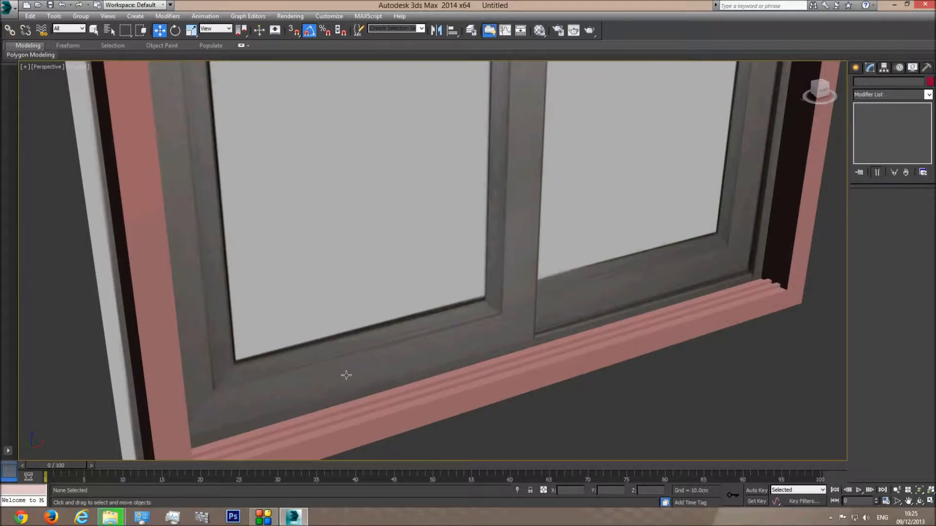
scroll(774, 320, "down", 3)
middle_click_drag(801, 303, 713, 344)
key("F4")
scroll(628, 338, "down", 3)
middle_click_drag(590, 255, 583, 308)
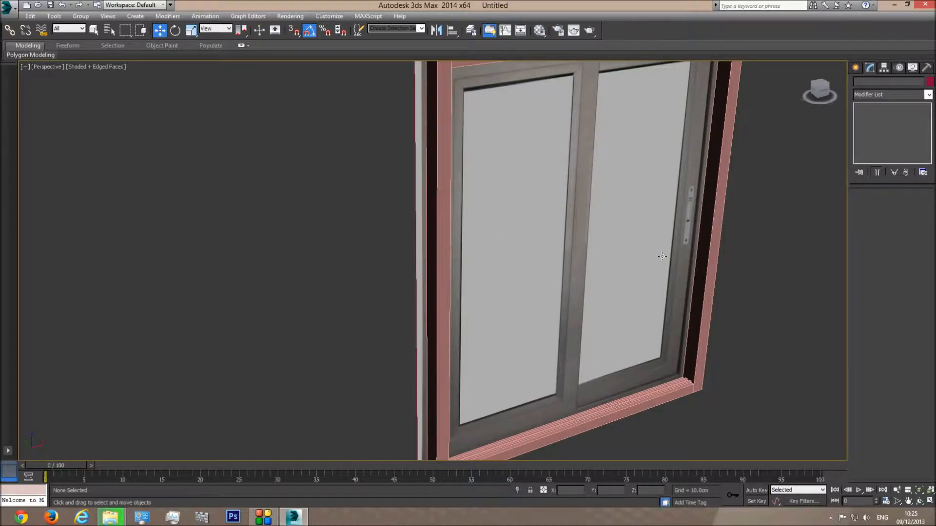
Create a box over the left sash in the Front view, about 110.5 cm long, 49.9 cm wide and 1.86 cm thick
key("f")
scroll(600, 333, "down", 2)
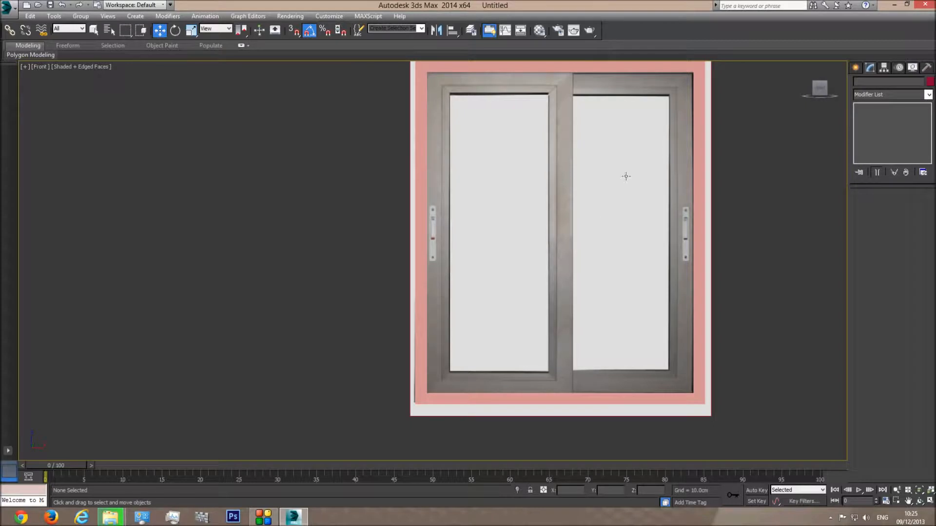
left_click(857, 68)
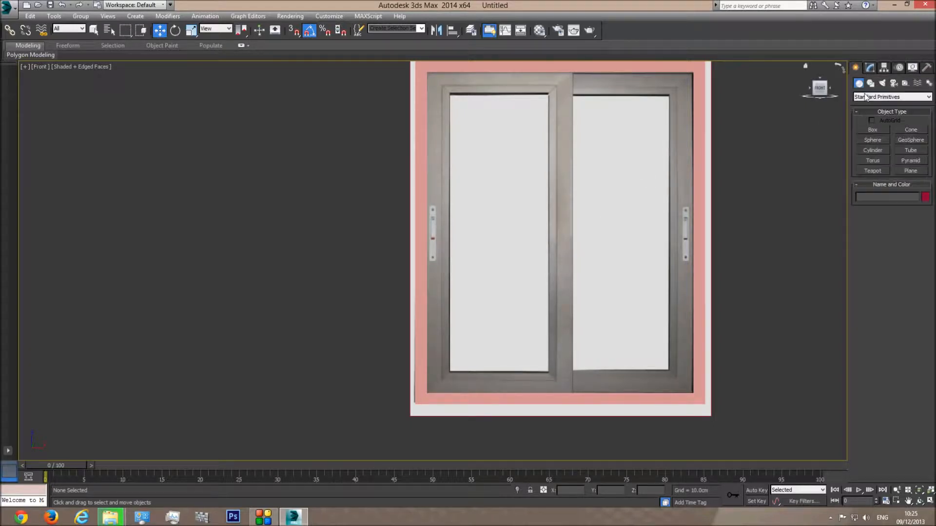
left_click(873, 129)
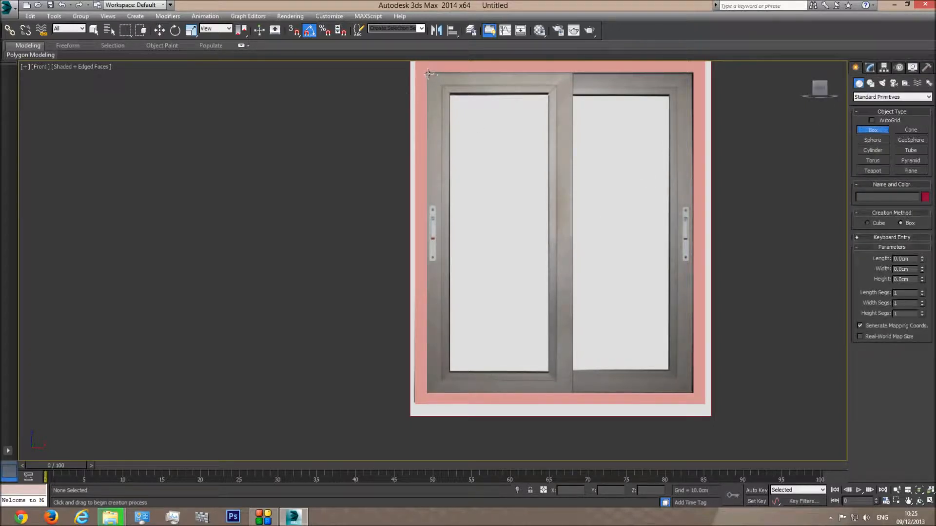
middle_click_drag(429, 74, 450, 141)
scroll(450, 141, "up", 10)
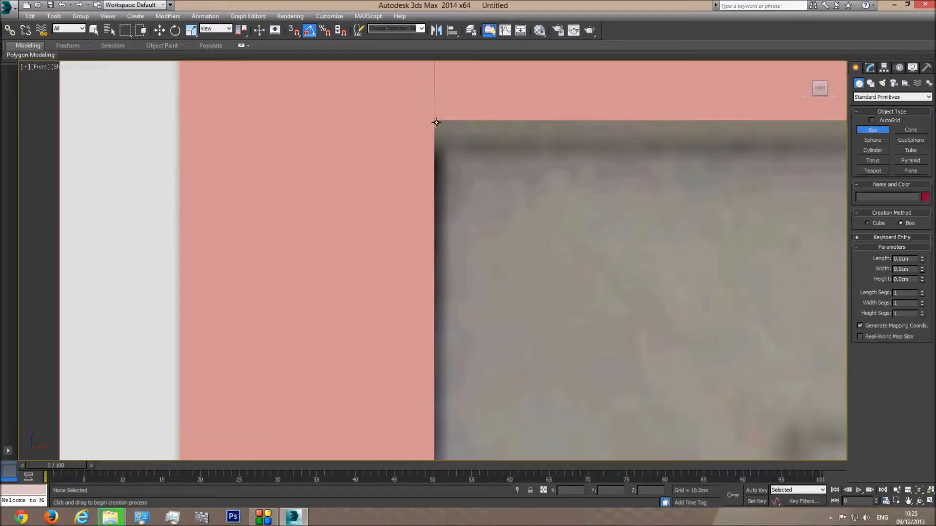
left_click_drag(435, 122, 624, 298)
left_click(624, 298)
scroll(604, 298, "down", 6)
middle_click_drag(604, 298, 482, 58)
left_click_drag(482, 58, 593, 411)
middle_click_drag(593, 412, 563, 204)
scroll(564, 203, "up", 5)
left_click_drag(564, 203, 612, 322)
scroll(613, 299, "up", 3)
key("F3")
key("F3")
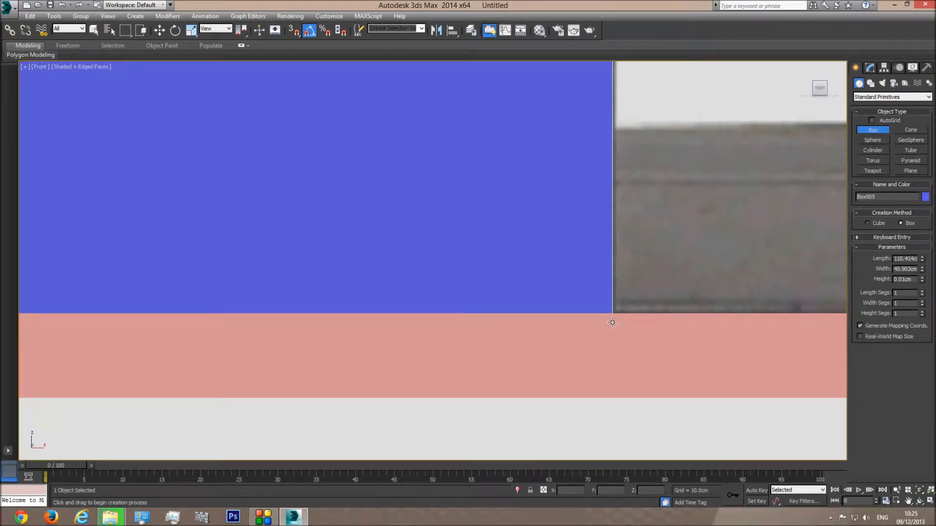
left_click_drag(612, 323, 612, 323)
Make the new sash box see-through in its object properties so the reference image shows behind it
key("p")
left_click(919, 490)
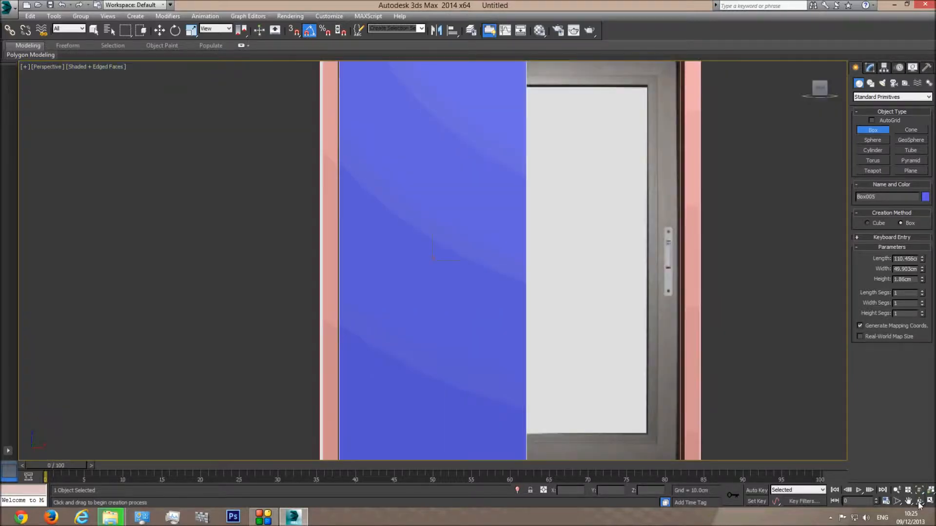
left_click(919, 500)
left_click_drag(464, 250, 491, 277)
key("f")
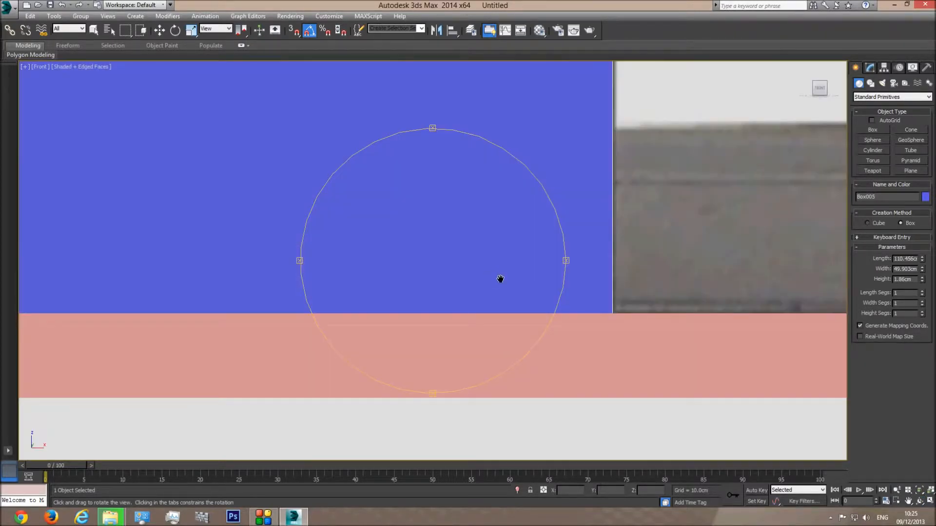
scroll(492, 278, "down", 6)
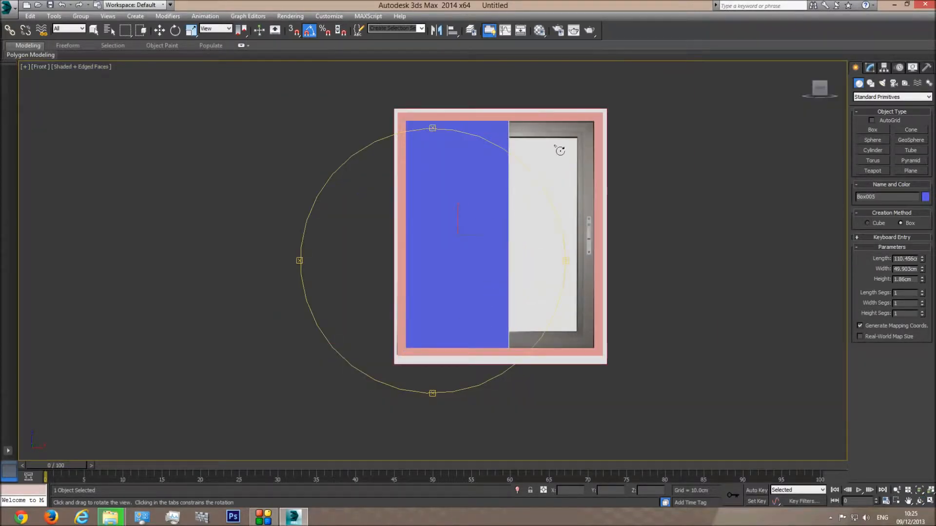
right_click(460, 195)
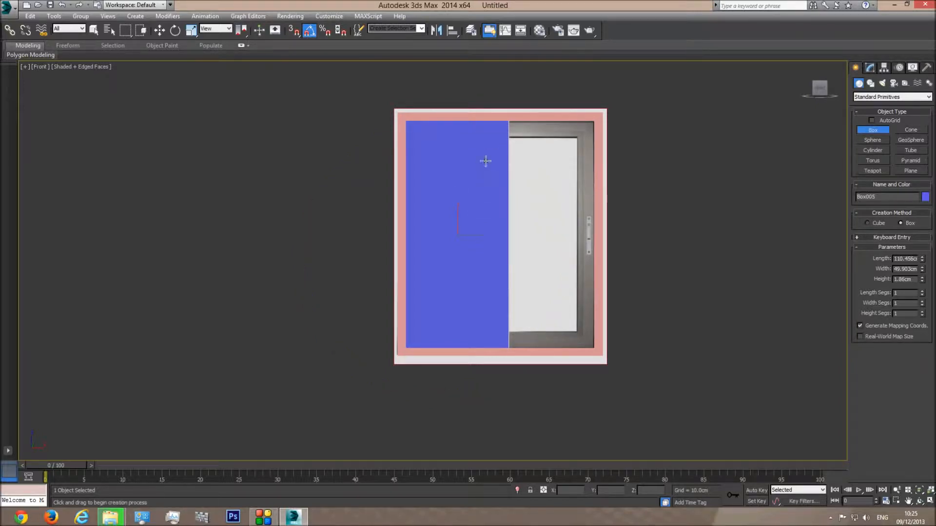
right_click(472, 212)
right_click(471, 211)
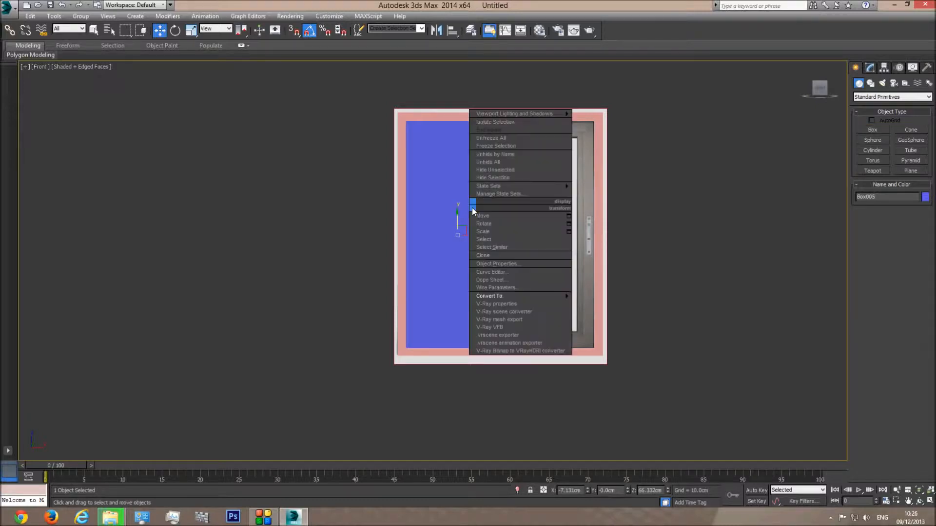
left_click(516, 266)
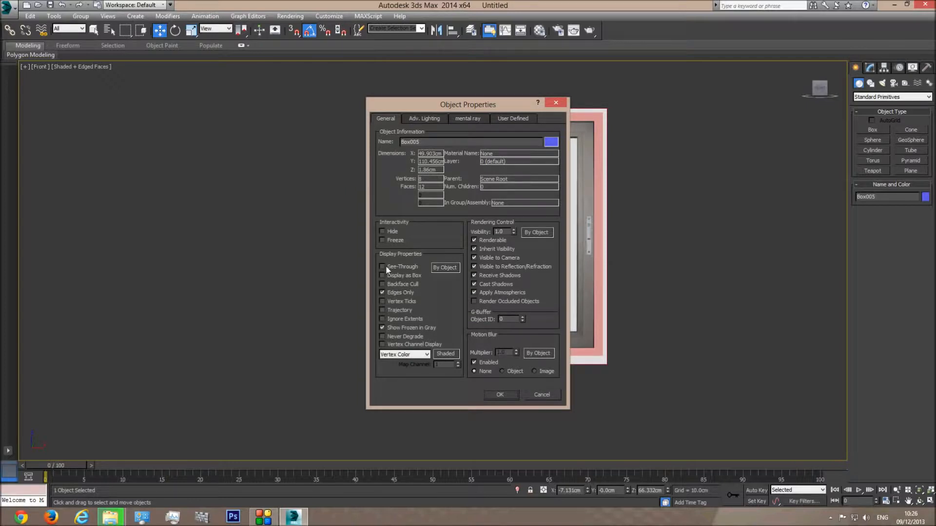
left_click(499, 394)
scroll(507, 154, "up", 4)
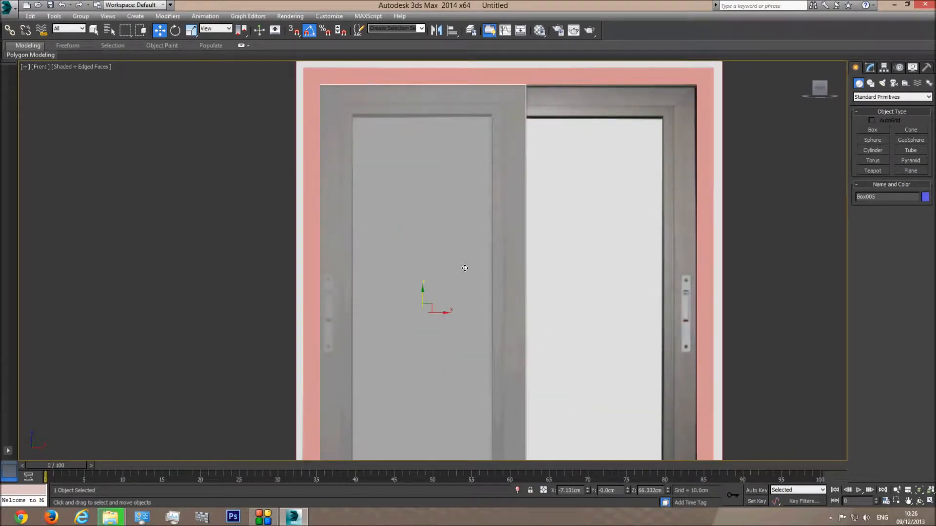
Convert the left sash box to an editable poly
left_click(870, 69)
right_click(481, 223)
mouse_move(526, 314)
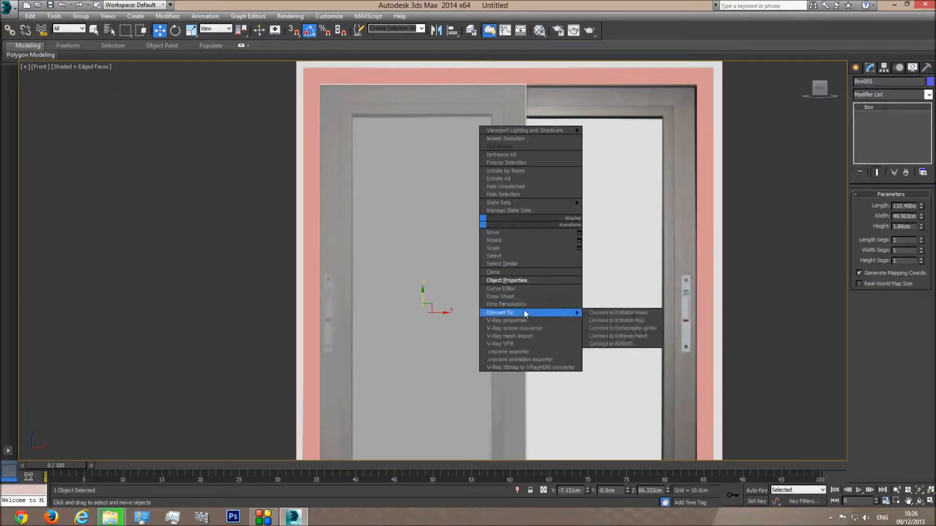
left_click(642, 320)
Select the front and back faces of the sash and inset them by about 5.02 cm
left_click(901, 205)
left_click(94, 30)
left_click(436, 241)
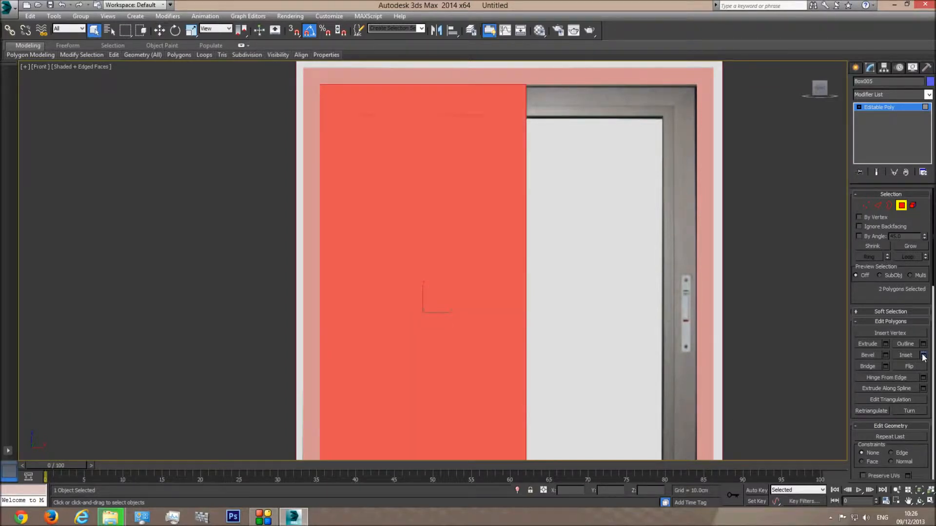
left_click(923, 356)
left_click_drag(441, 282, 441, 261)
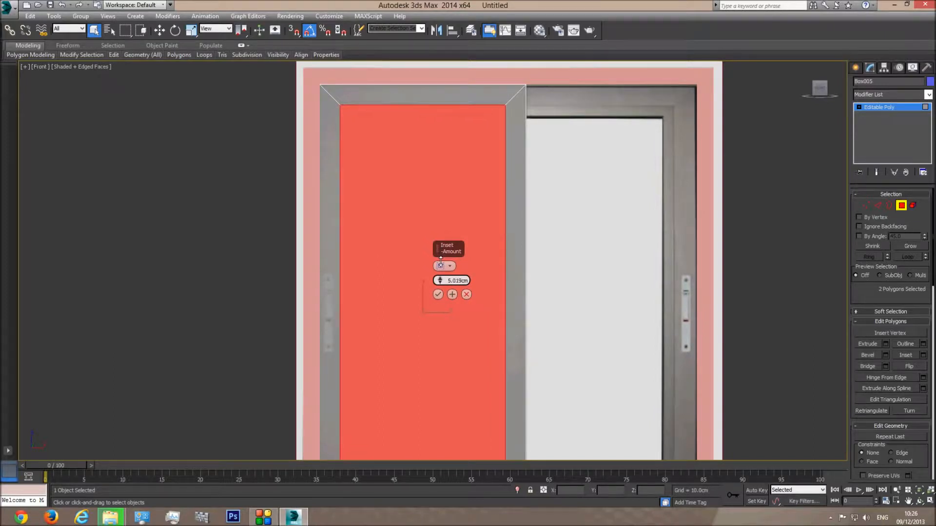
left_click(452, 295)
left_click(452, 294)
left_click(453, 295)
key("ctrl+z")
key("ctrl+z")
key("ctrl+z")
Apply the first inset and inset the same sash faces again by about 3.01 cm, up to the glass edge
left_click(452, 295)
left_click_drag(440, 281, 440, 289)
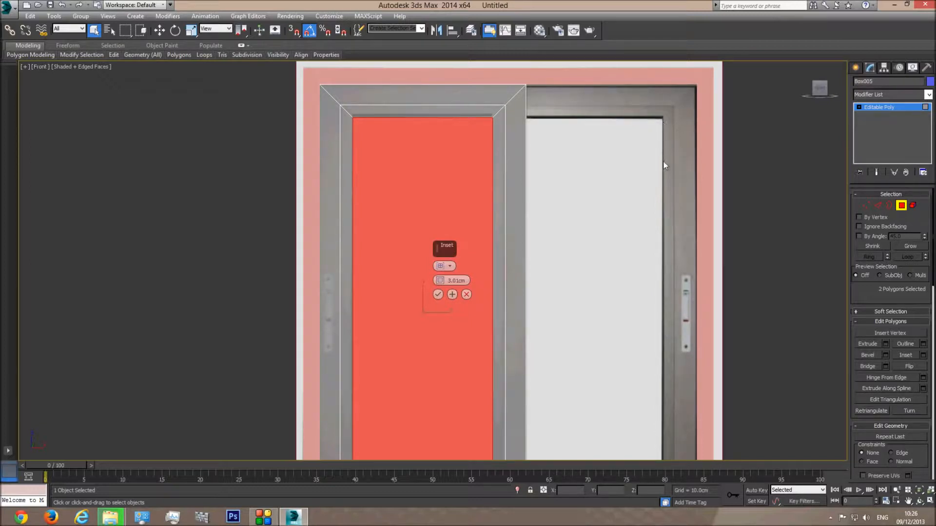
left_click(438, 294)
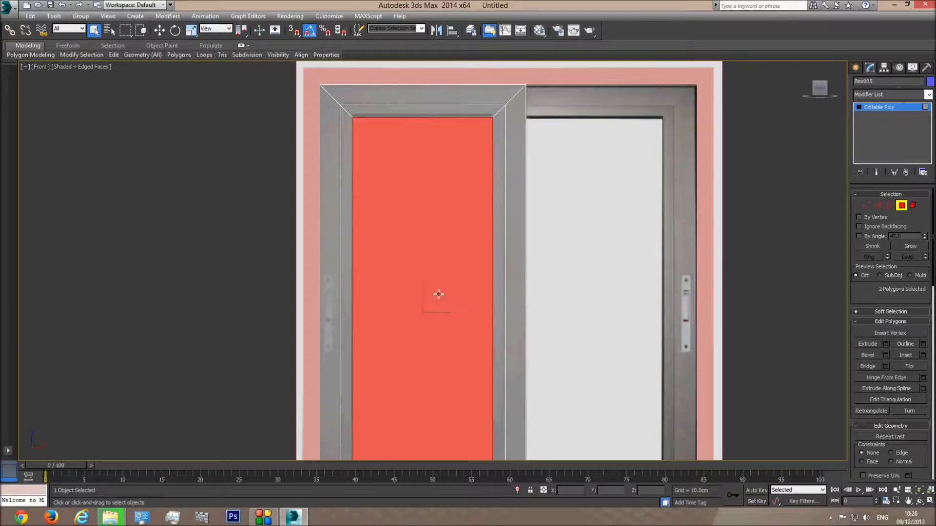
Delete the two selected inner faces of the sash in the Perspective view to open up the glass area
key("p")
left_click(918, 501)
left_click_drag(474, 284, 453, 293)
left_click_drag(454, 287, 453, 282)
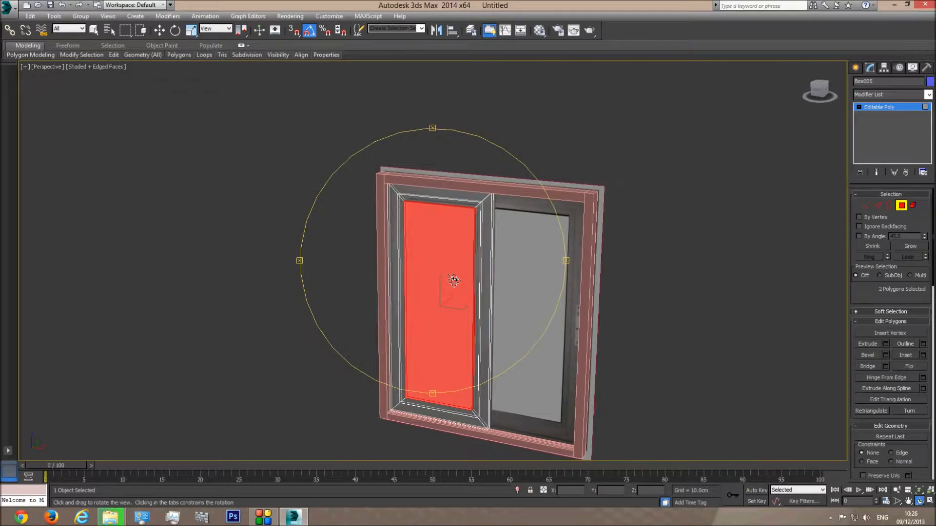
key("ctrl+d")
Turn off the see-through display of the sash in its object properties
middle_click_drag(462, 243, 480, 223)
scroll(481, 222, "up", 2)
right_click(505, 222)
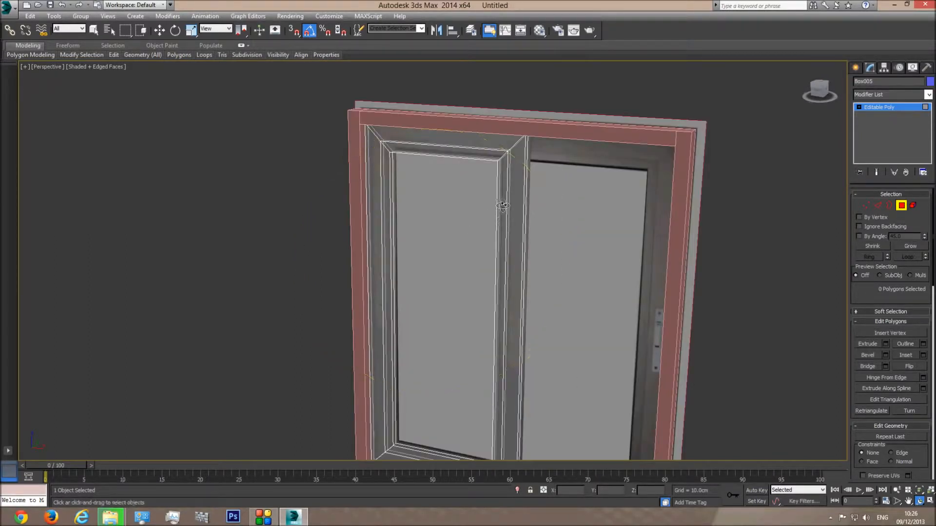
right_click(510, 177)
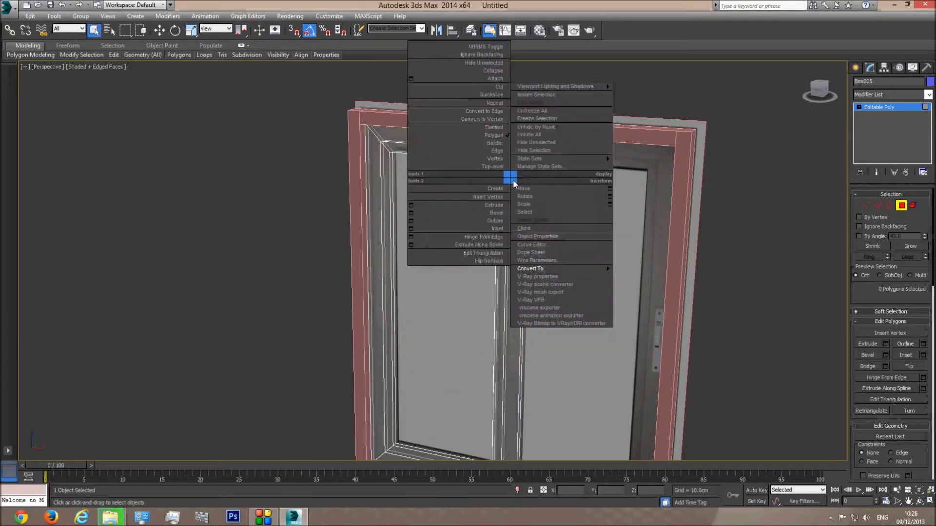
left_click(545, 238)
left_click(389, 266)
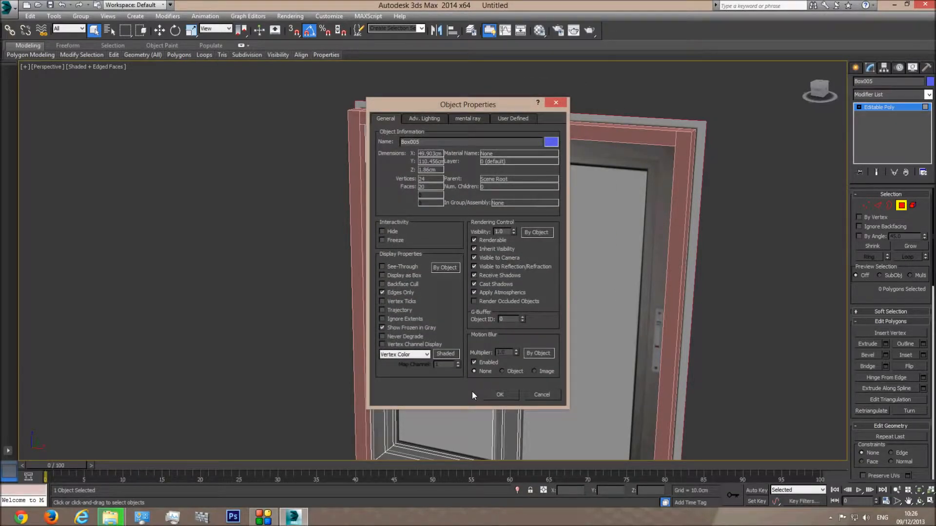
left_click(499, 394)
Select the front and back open borders of the sash's glass opening and bridge them to close its inner sides
scroll(379, 193, "up", 3)
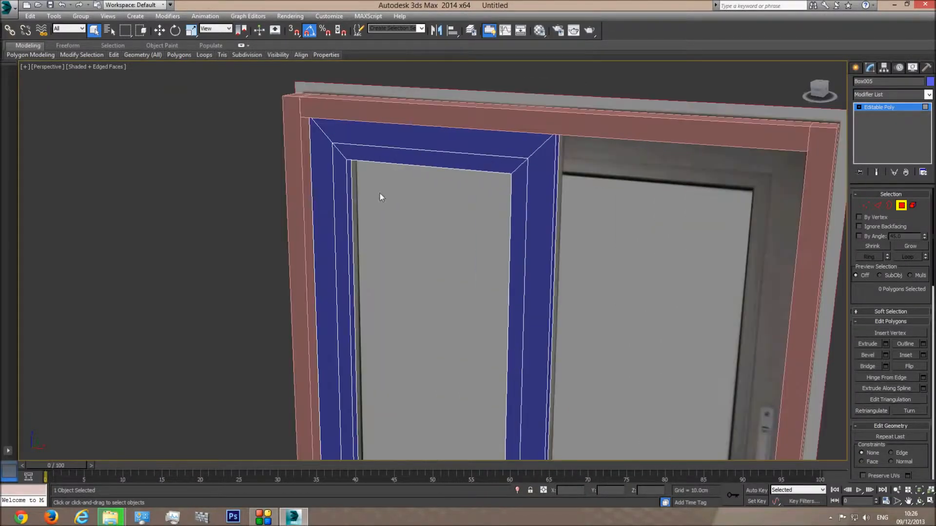
scroll(380, 193, "up", 4)
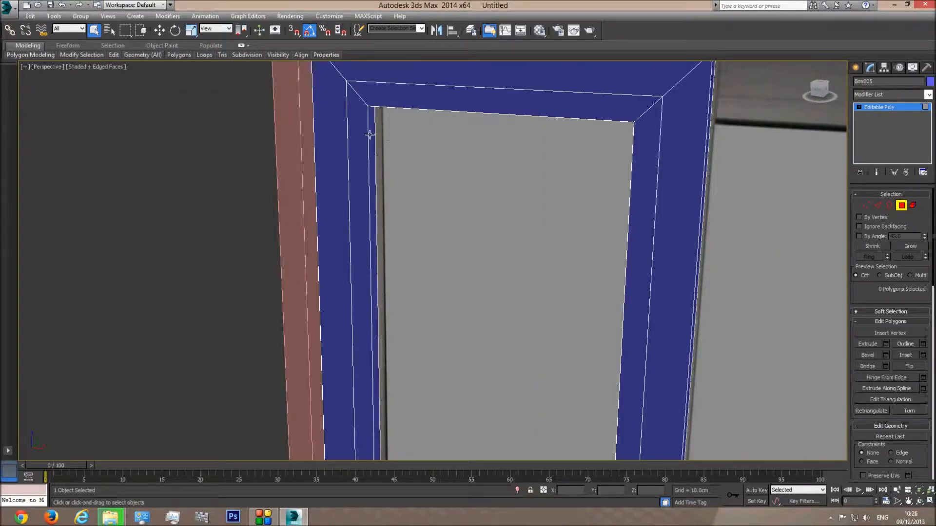
left_click(919, 501)
left_click_drag(390, 244, 422, 199)
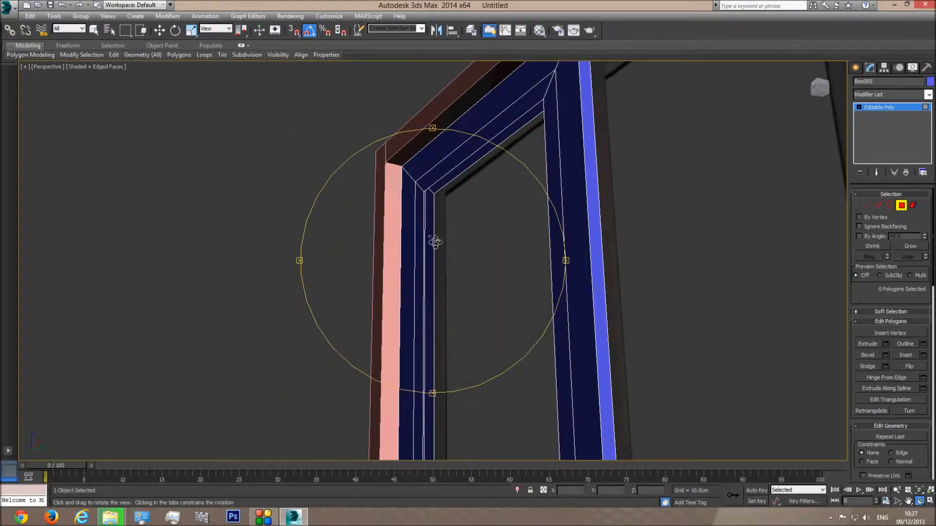
middle_click_drag(453, 232, 455, 226)
left_click(889, 206)
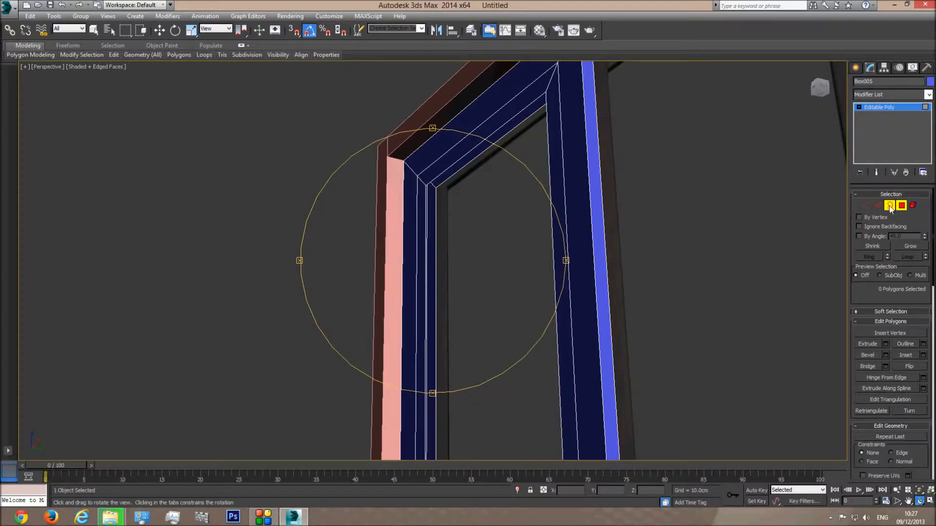
left_click(427, 205)
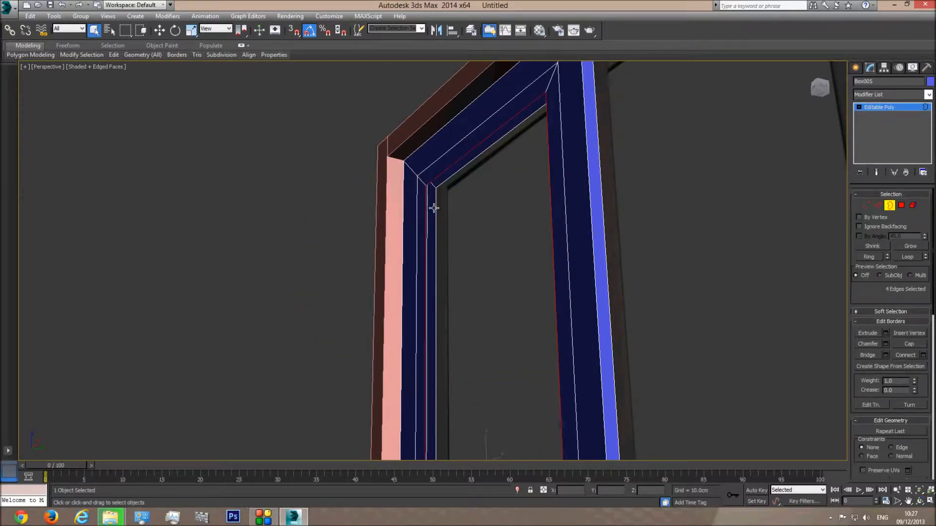
left_click(434, 208, "ctrl")
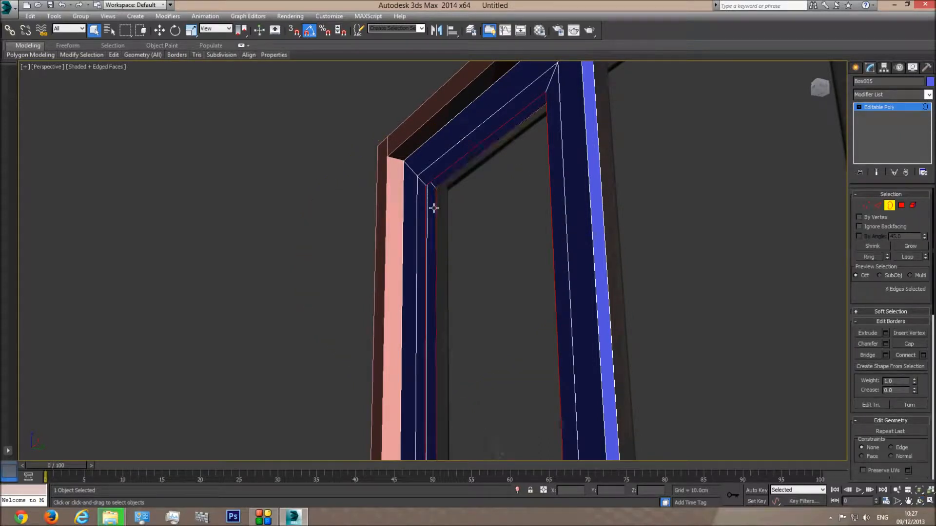
left_click(868, 355)
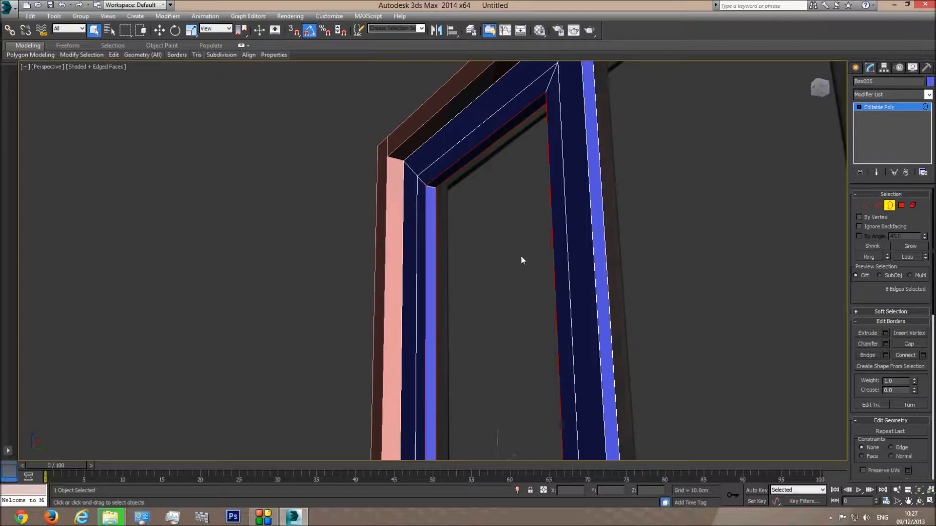
Inspect the bridged sash opening from several angles, and check it deselected with edge display off
left_click(919, 501)
left_click_drag(487, 264, 472, 287)
middle_click_drag(526, 260, 447, 273)
scroll(447, 274, "up", 3)
left_click_drag(447, 274, 471, 252)
scroll(471, 252, "down", 5)
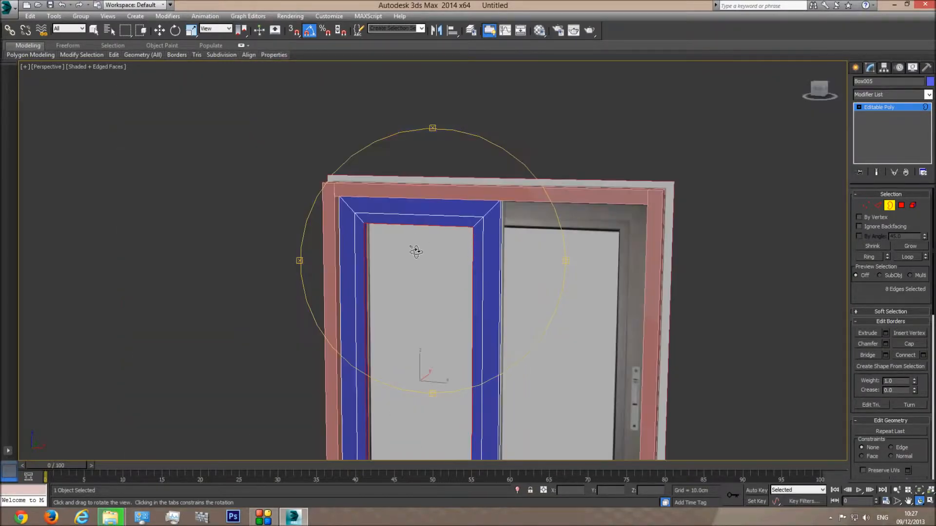
right_click(477, 244)
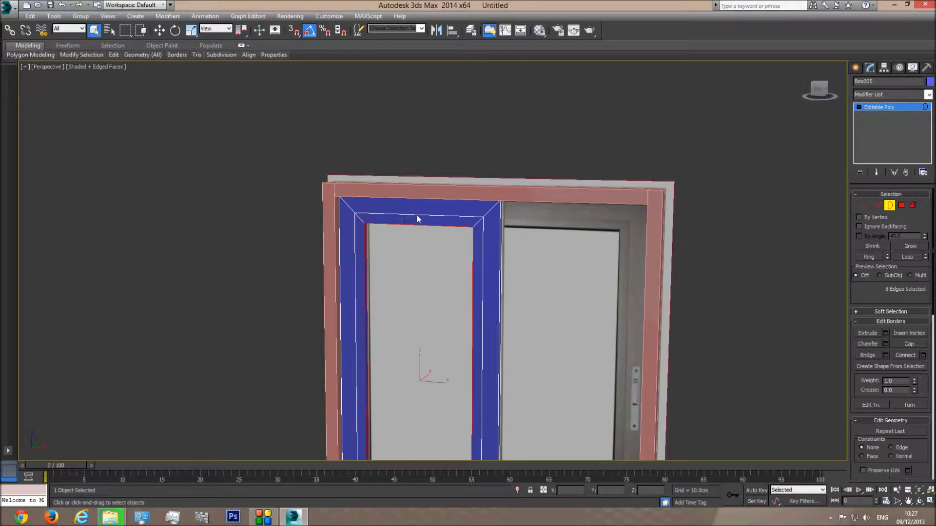
scroll(458, 244, "up", 2)
left_click(485, 139)
left_click(889, 206)
key("F4")
left_click(504, 123)
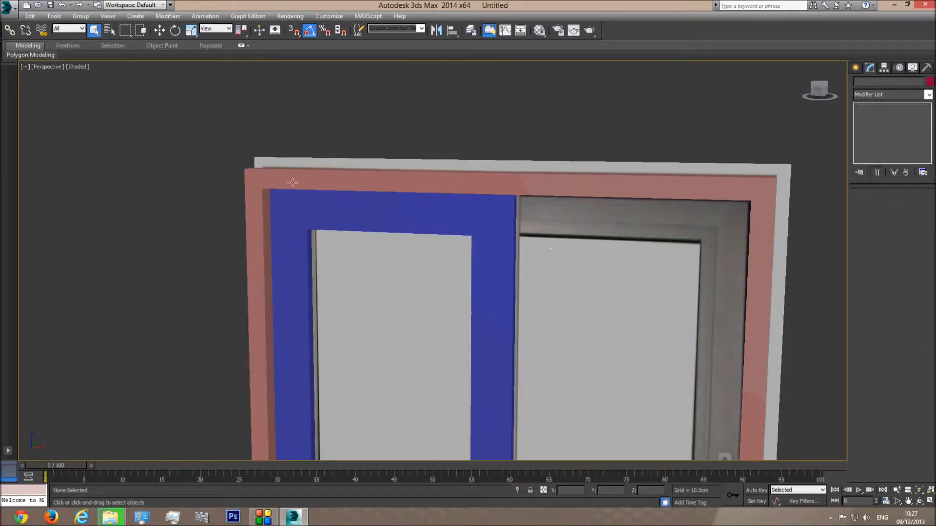
key("F4")
Select the edge loop running around the front face of the left sash, between its outer edge and the glass opening
left_click(495, 247)
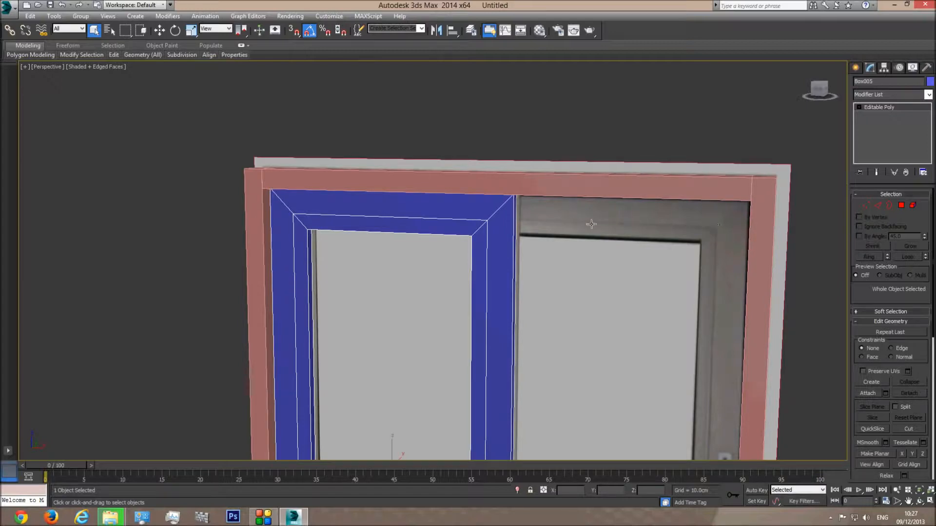
left_click(877, 205)
left_click(452, 220)
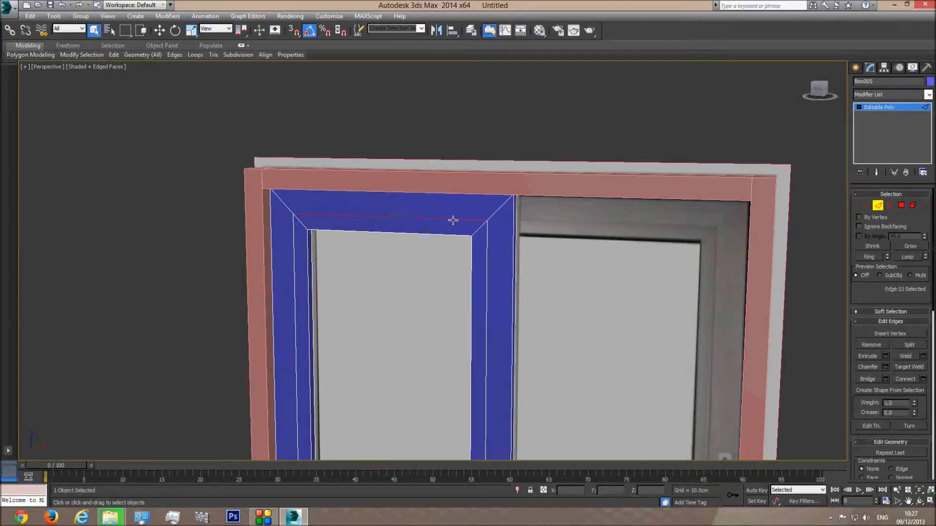
left_click(905, 258)
scroll(595, 227, "down", 3)
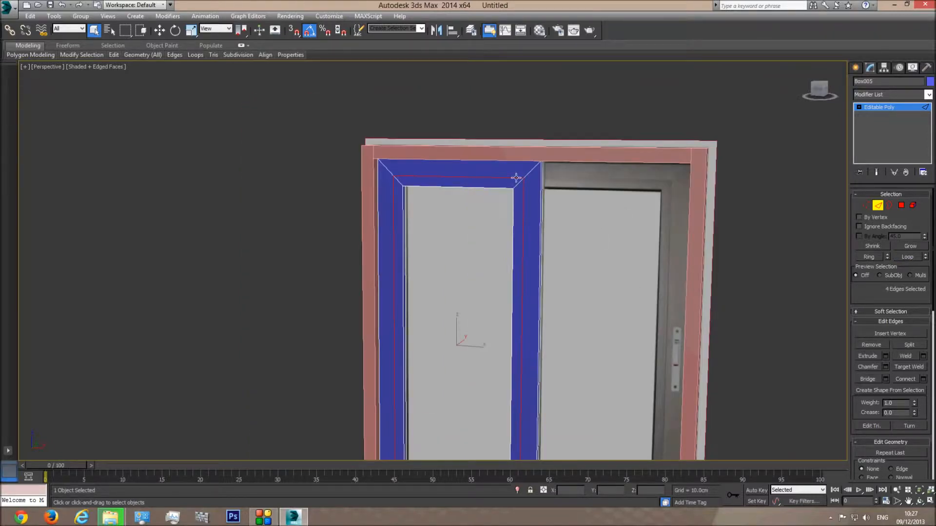
middle_click_drag(523, 369, 524, 226)
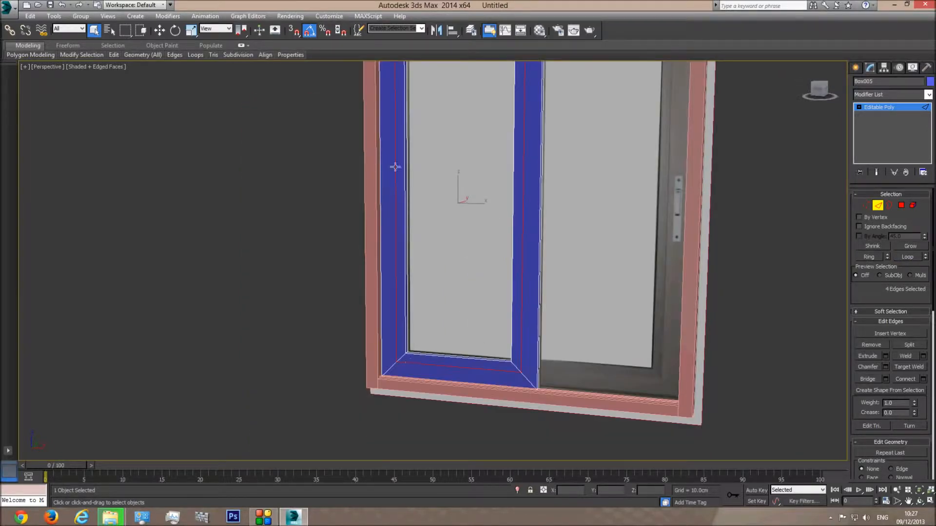
middle_click_drag(393, 77, 390, 203)
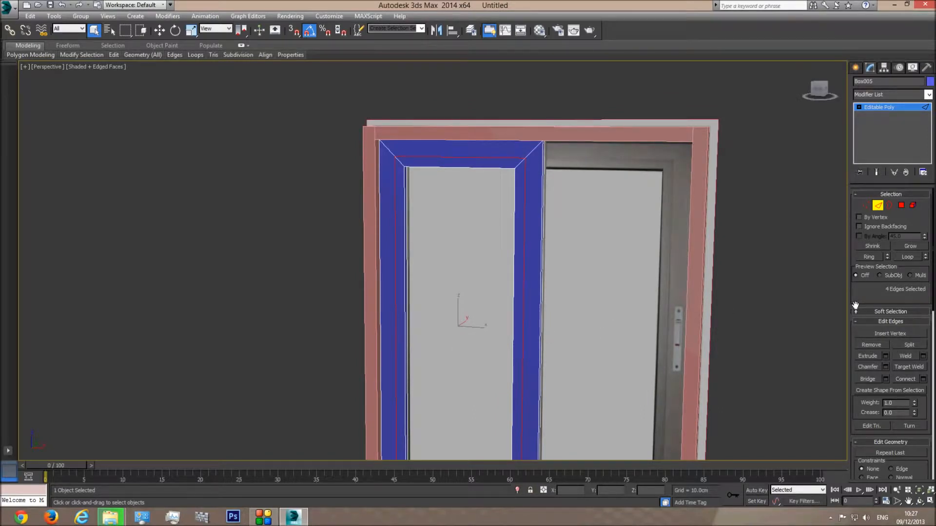
Try to extrude the selected sash edge loop with a height of -0.1 cm and a width of 0.2 cm
left_click(885, 355)
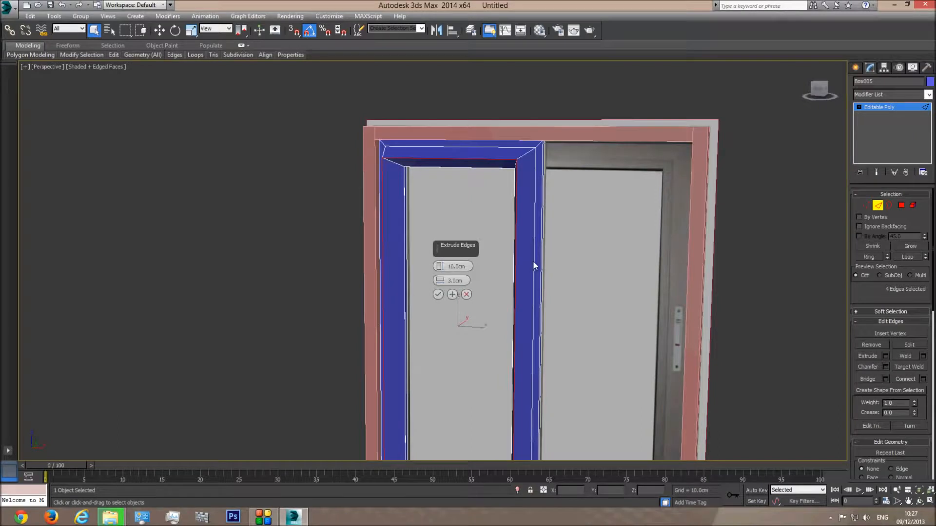
scroll(493, 235, "up", 3)
left_click_drag(439, 267, 440, 292)
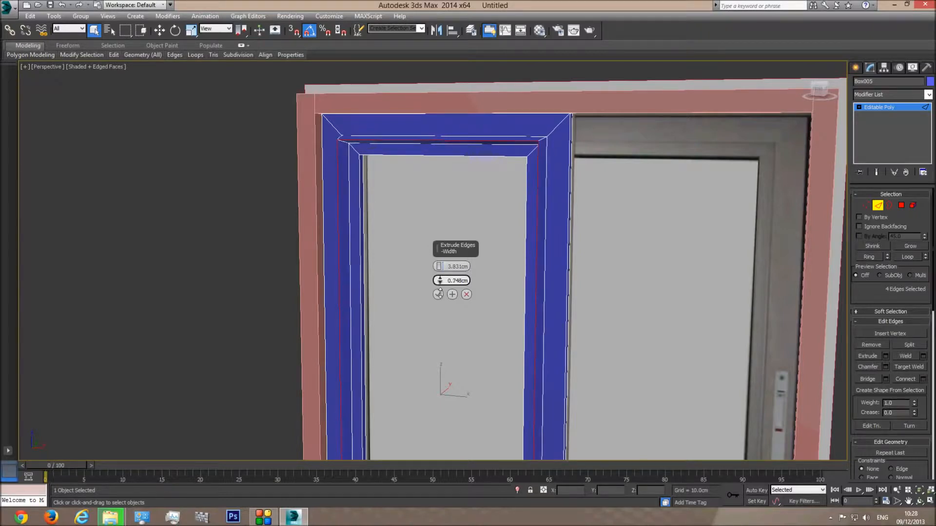
double_click(455, 281)
type("0.2")
key("Return")
double_click(458, 266)
type("-")
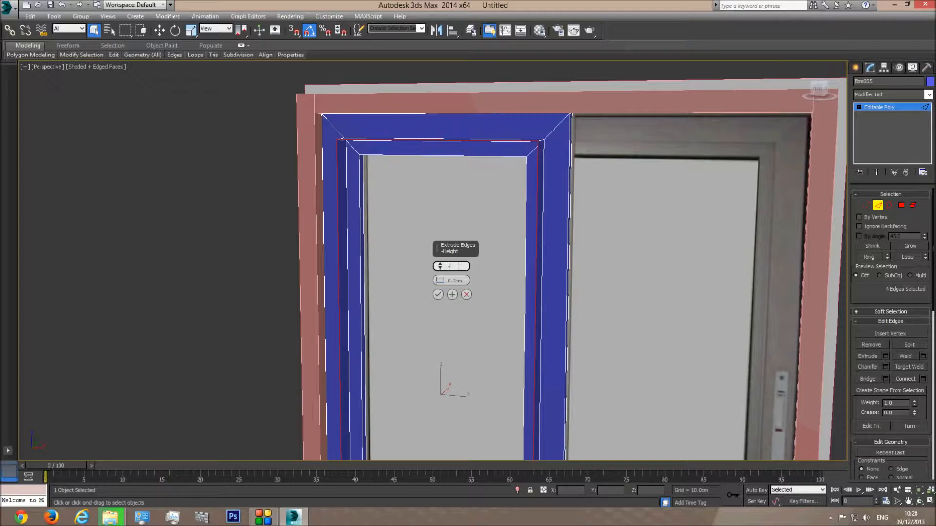
type("0.1")
key("Return")
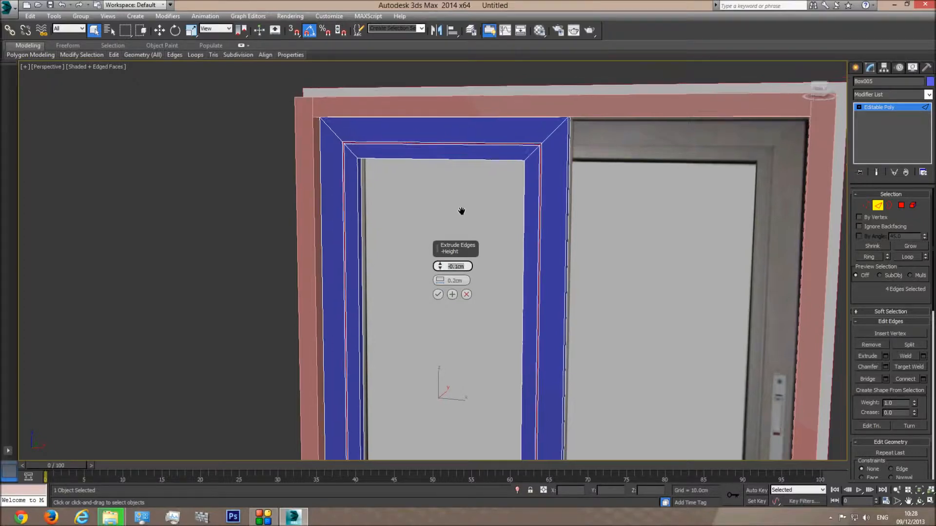
Set the edge extrusion height to 0 and cancel the extrusion
scroll(503, 190, "up", 3)
scroll(517, 189, "up", 4)
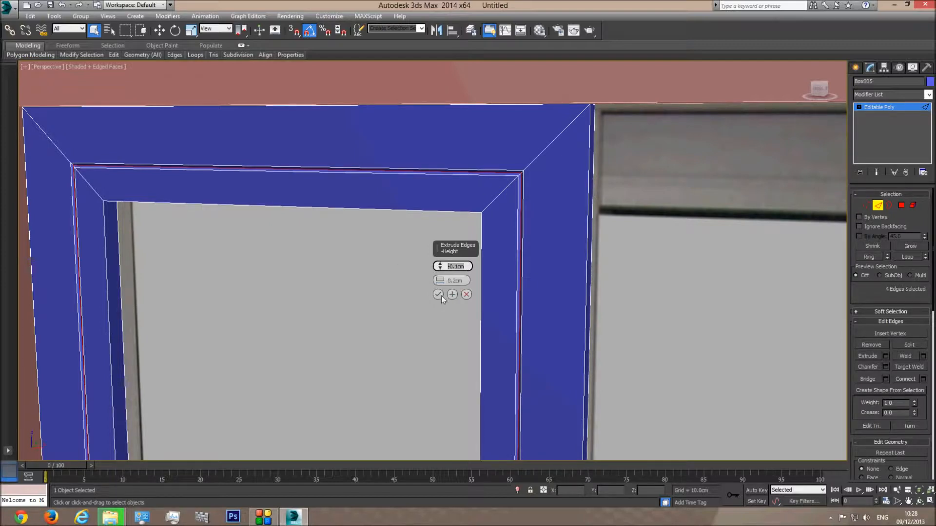
type("0")
key("Return")
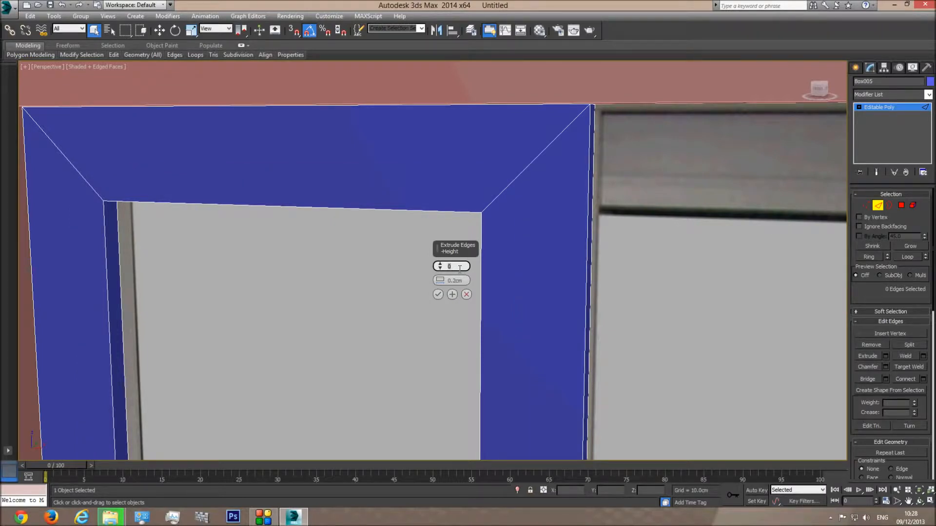
left_click(466, 295)
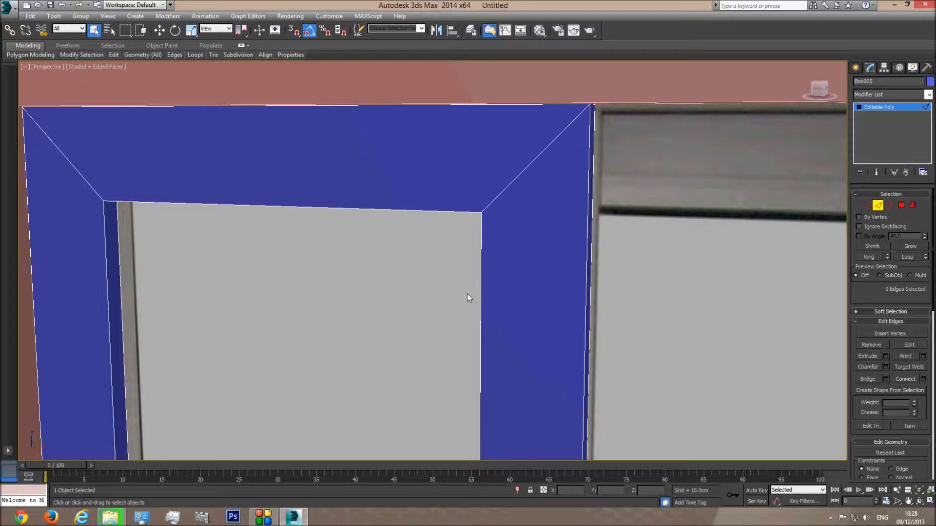
Reselect the edge loop on the sash's front face and undo the last edge operations
scroll(730, 235, "down", 4)
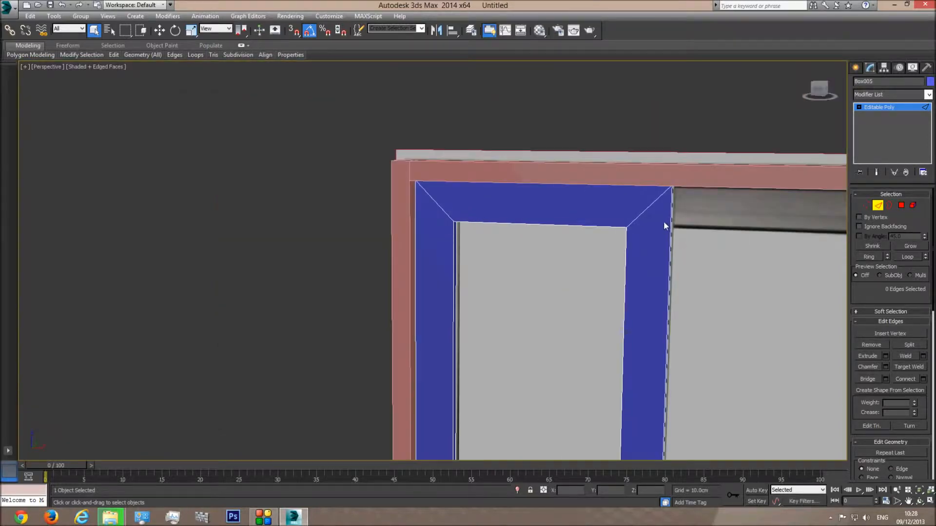
left_click(645, 222)
key("F3")
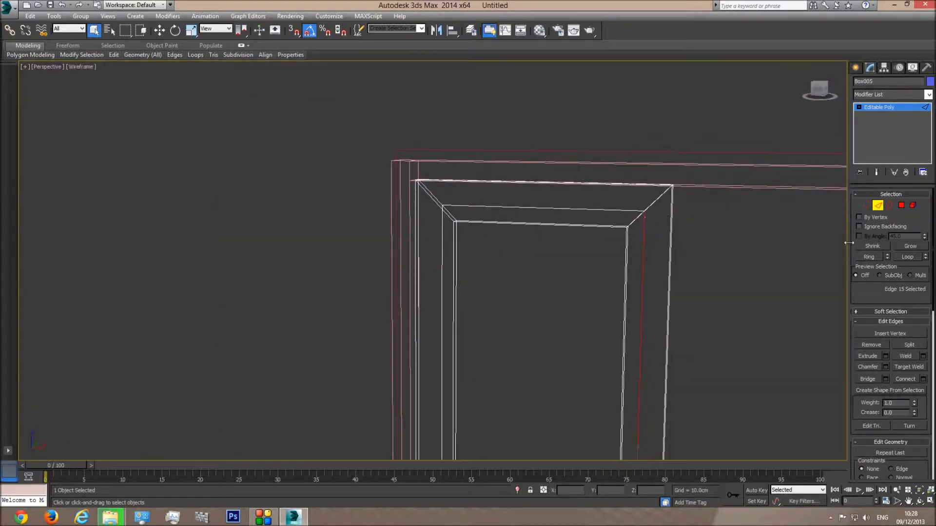
left_click(903, 258)
key("F3")
key("ctrl+z")
key("ctrl+z")
key("ctrl+z")
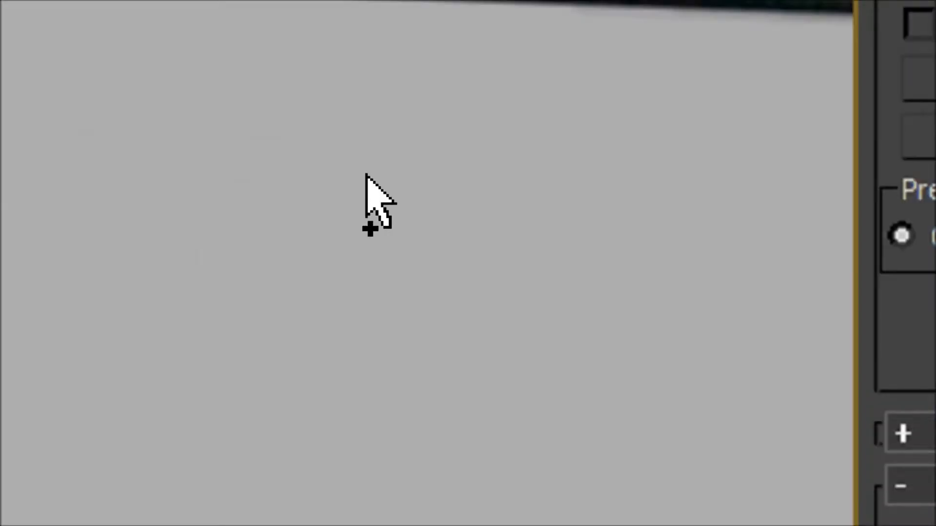
middle_click_drag(644, 290, 467, 286)
key("F10")
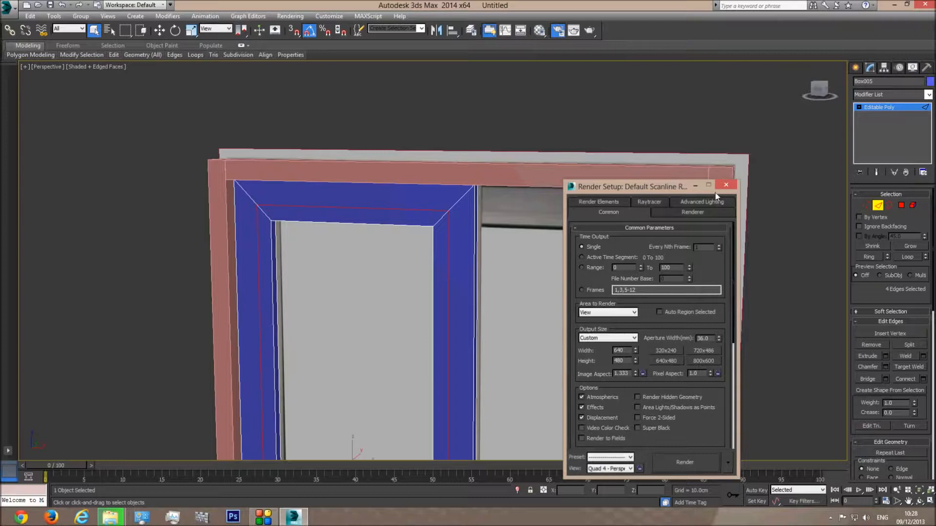
left_click(726, 185)
Select the edge loop on the sash's front face and start an edge extrusion with a height of -0.05 cm
scroll(488, 214, "up", 5)
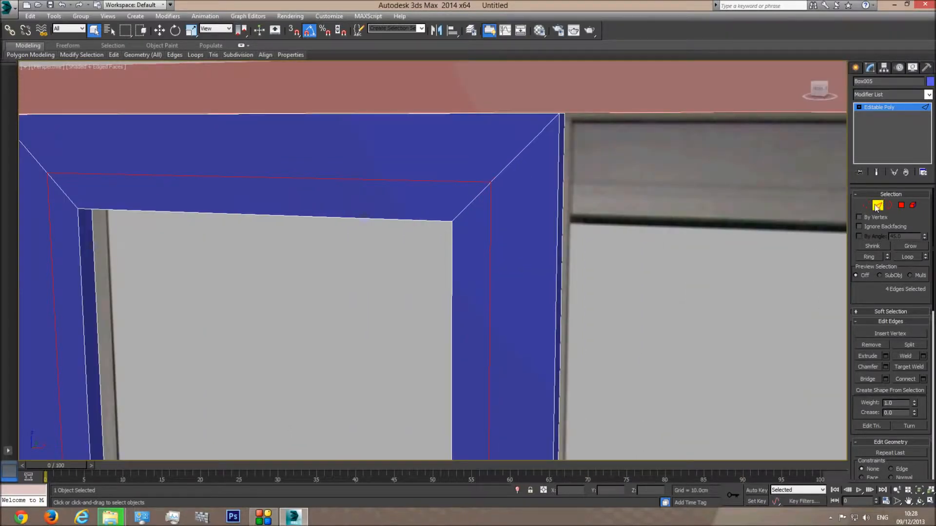
left_click(489, 205)
left_click(903, 256)
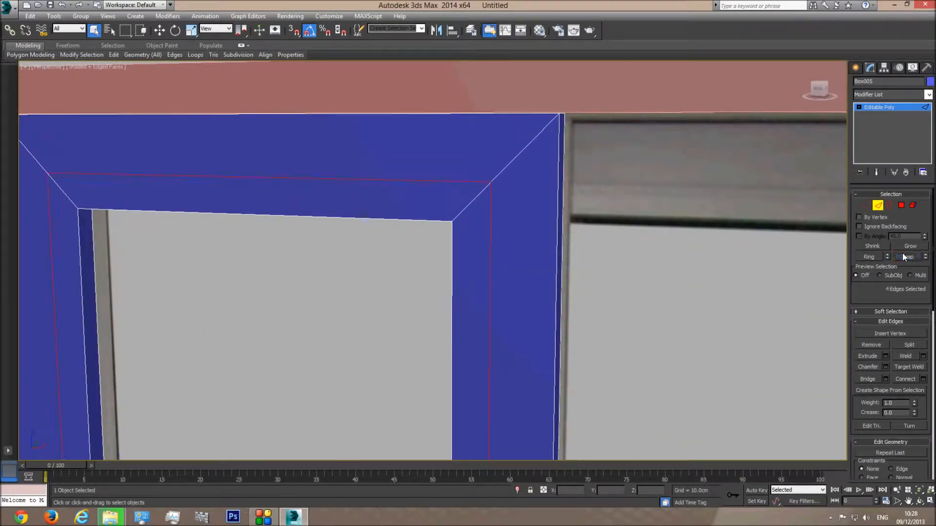
left_click(887, 357)
double_click(459, 268)
type("1")
type("0.05")
key("Return")
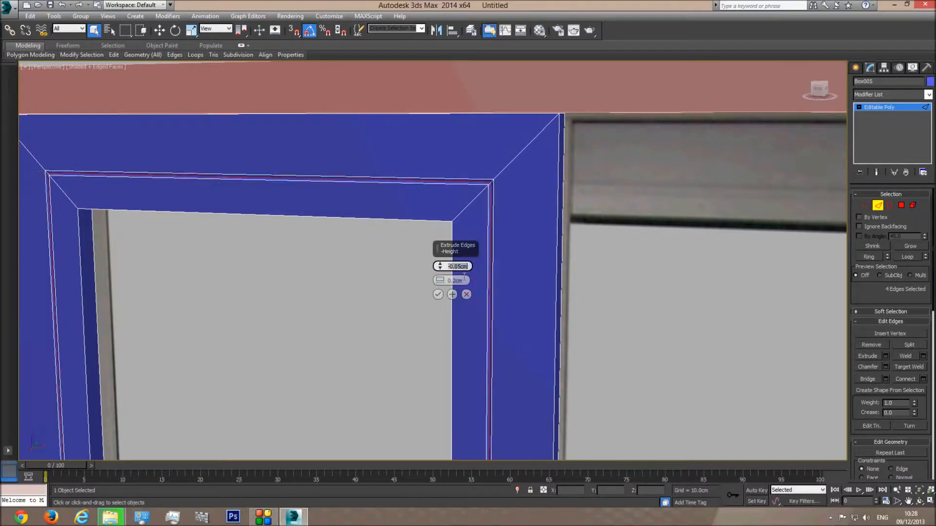
Set the edge extrusion width to 0.03 cm and apply it to the sash's edge loop
left_click(459, 281)
type("0.")
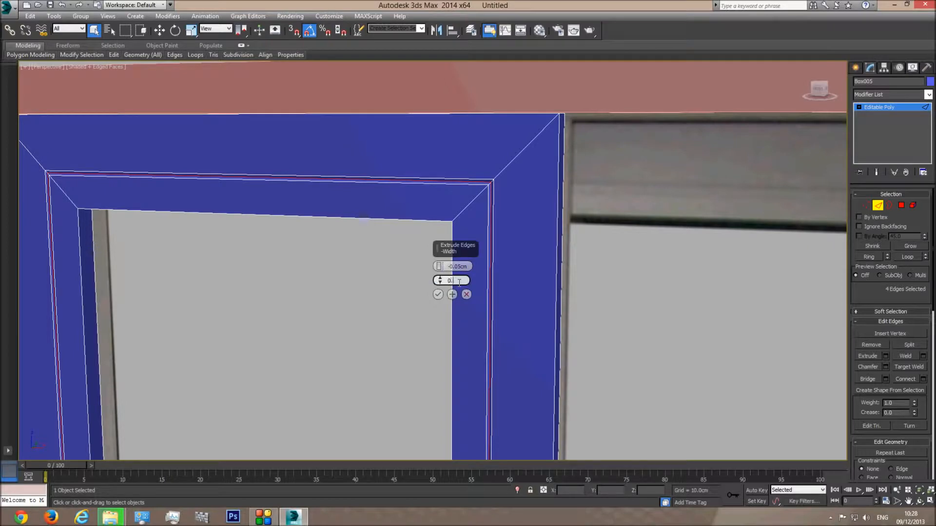
type("01")
key("Return")
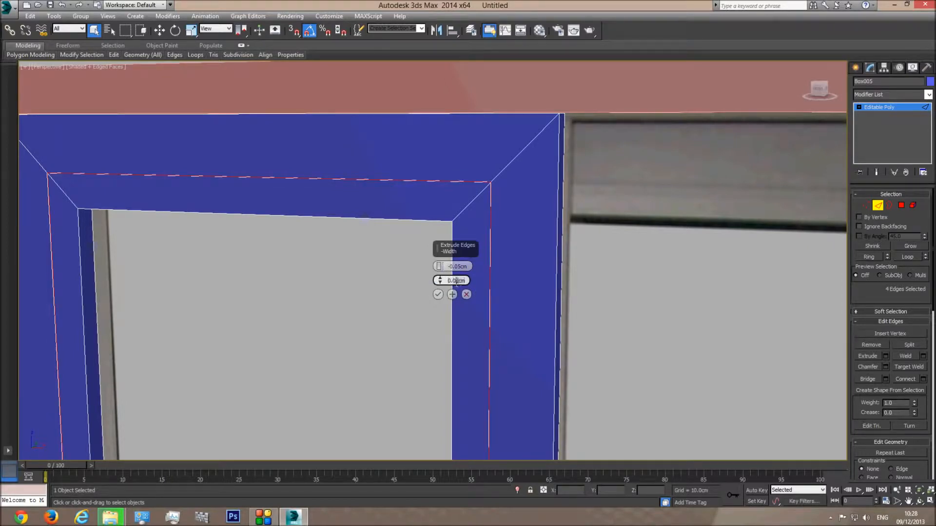
key("Return")
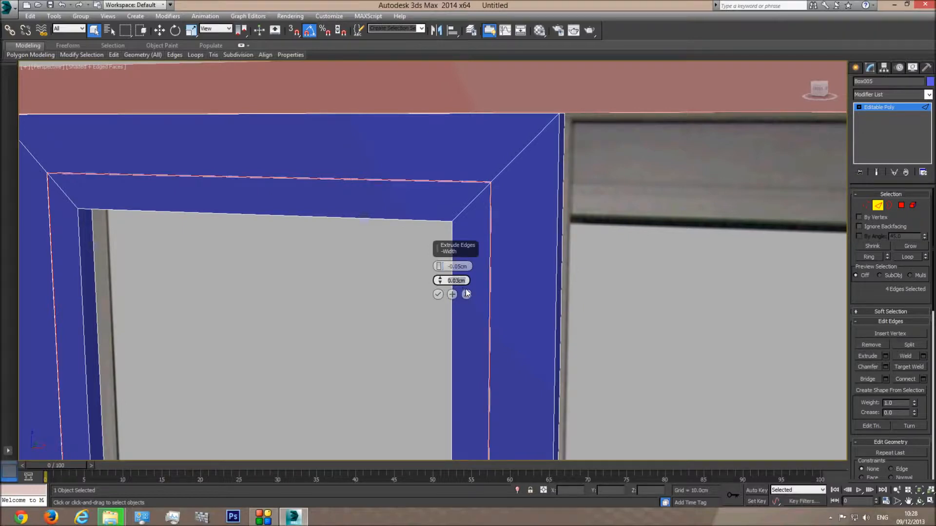
left_click(438, 294)
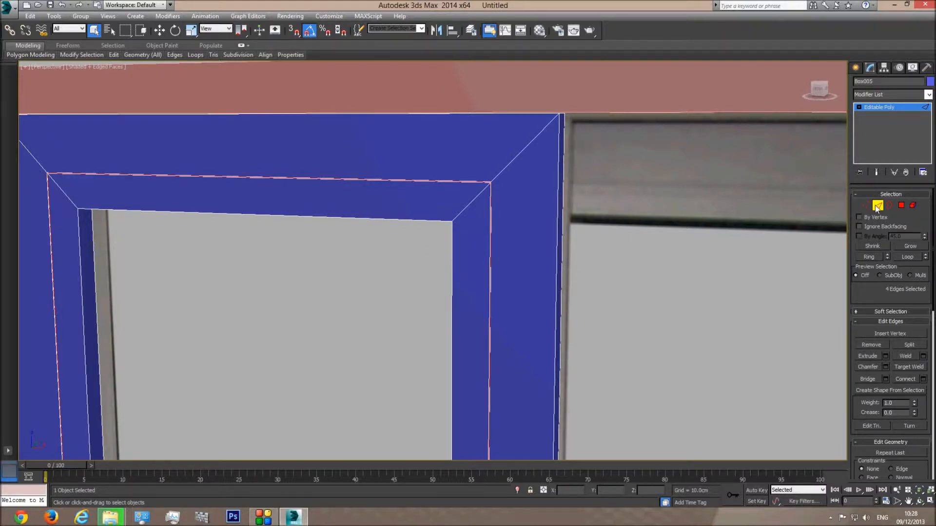
Leave edge editing, deselect the sash and check the thin groove with and without edge display
left_click(877, 206)
scroll(623, 231, "down", 3)
left_click(643, 103)
scroll(545, 204, "up", 3)
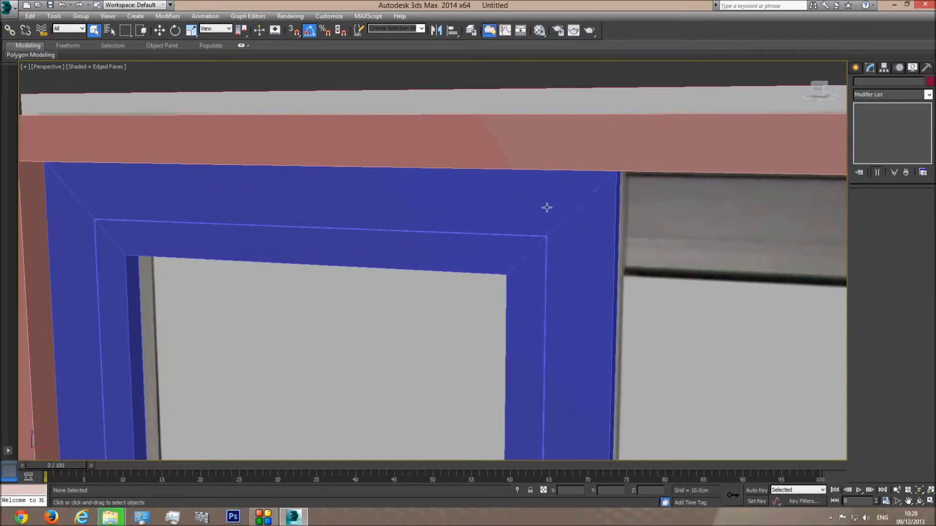
key("F4")
scroll(550, 141, "down", 3)
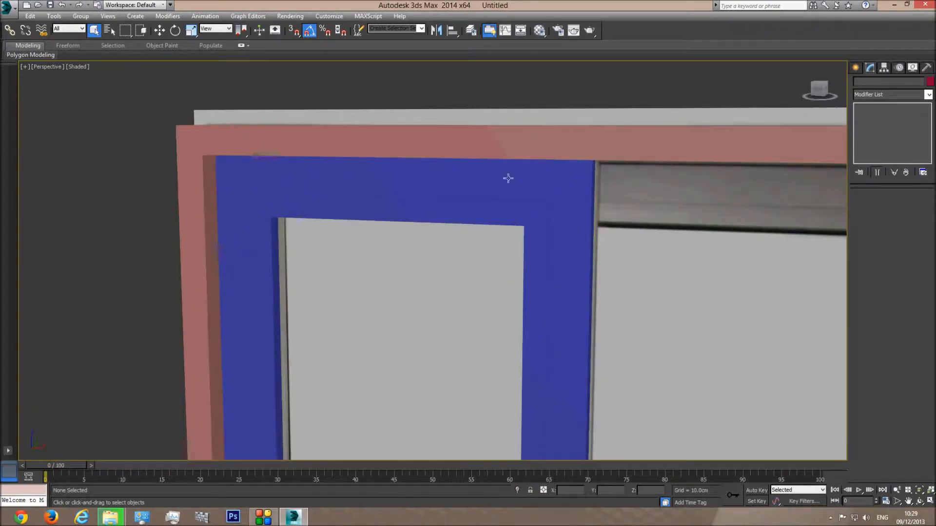
Check the groove's corner up close, undo its edge extrusion and select the sash
mouse_move(562, 345)
middle_mouse_down()
mouse_move(551, 278)
mouse_move(558, 200)
mouse_move(547, 293)
middle_mouse_up()
scroll(555, 280, "down", 3)
key("F4")
scroll(541, 264, "up", 6)
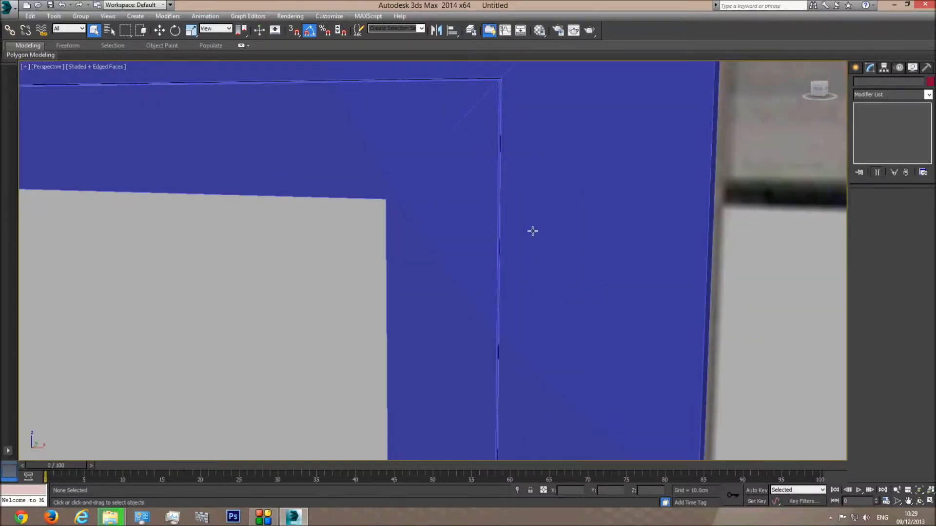
middle_click_drag(528, 212, 528, 248)
left_click(528, 248)
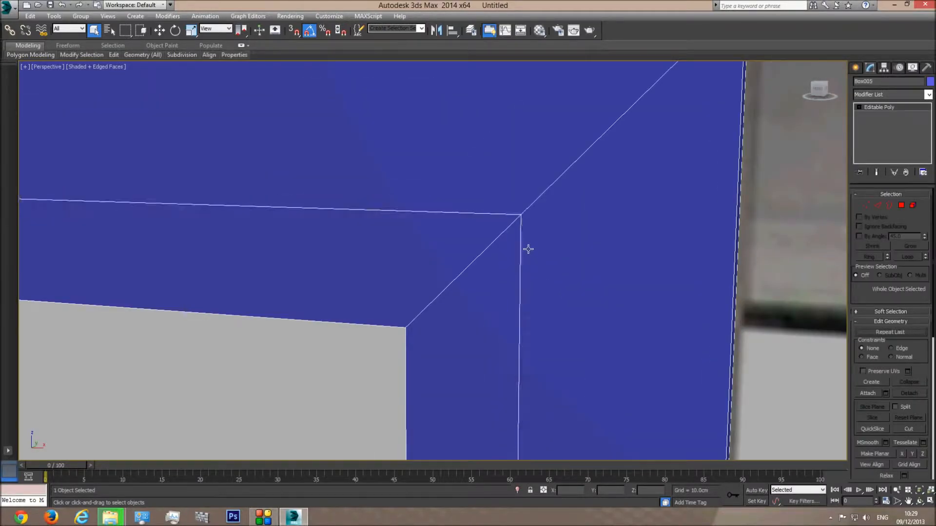
Extrude the edge loop on the sash's front face with a height of -0.1 cm and a width of 0.05 cm
left_click(878, 206)
left_click(885, 356)
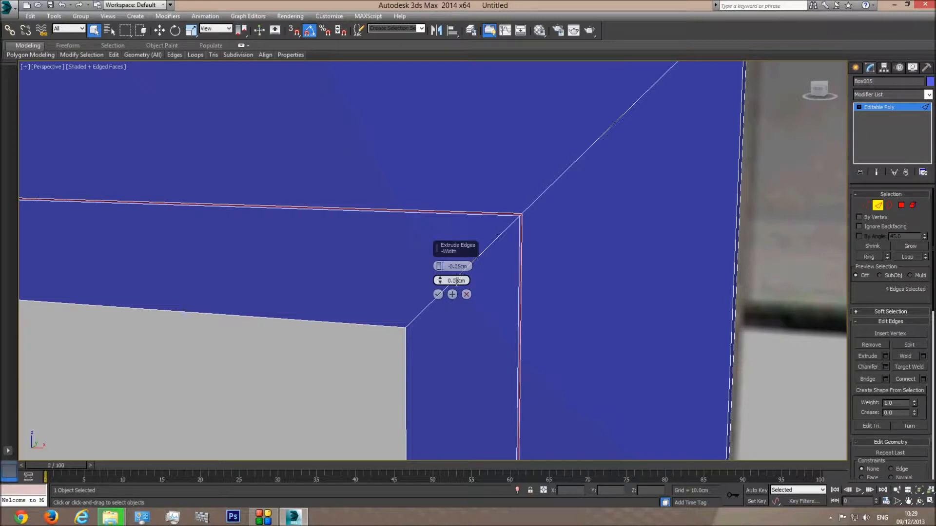
left_click(459, 267)
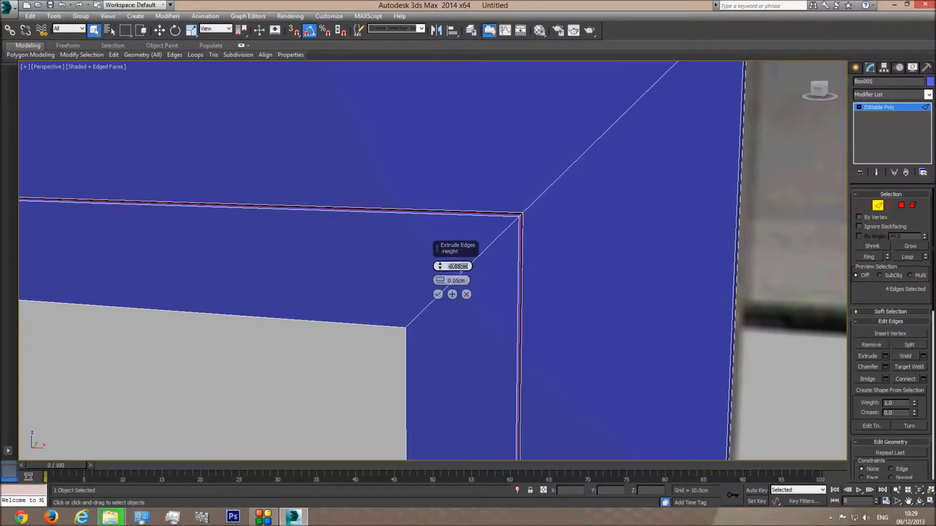
key("Return")
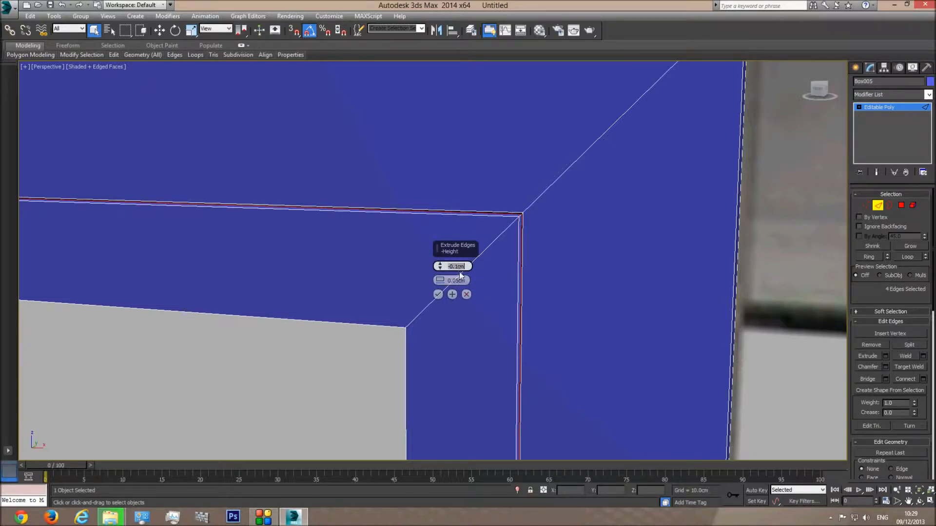
left_click(439, 294)
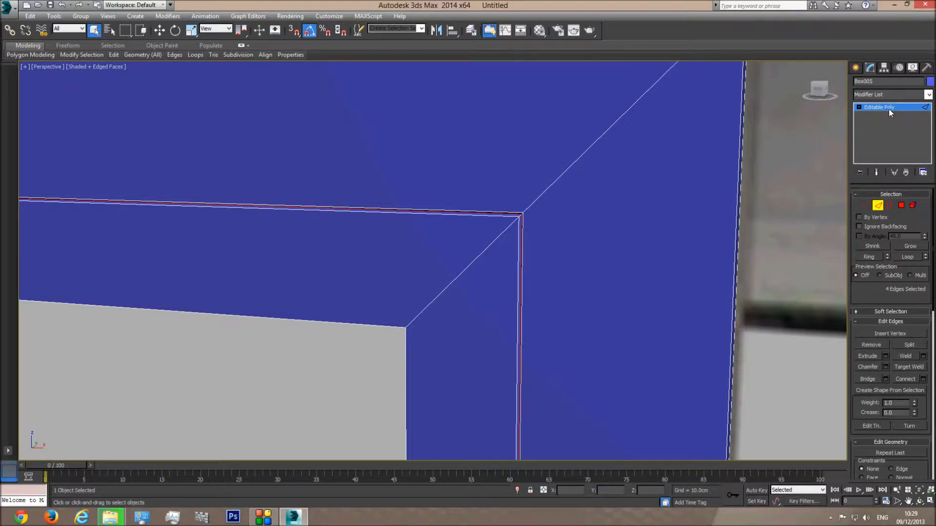
Leave edge editing, deselect the sash and hide the edge display to check the groove
left_click(888, 109)
scroll(602, 229, "down", 5)
left_click(638, 89)
key("F4")
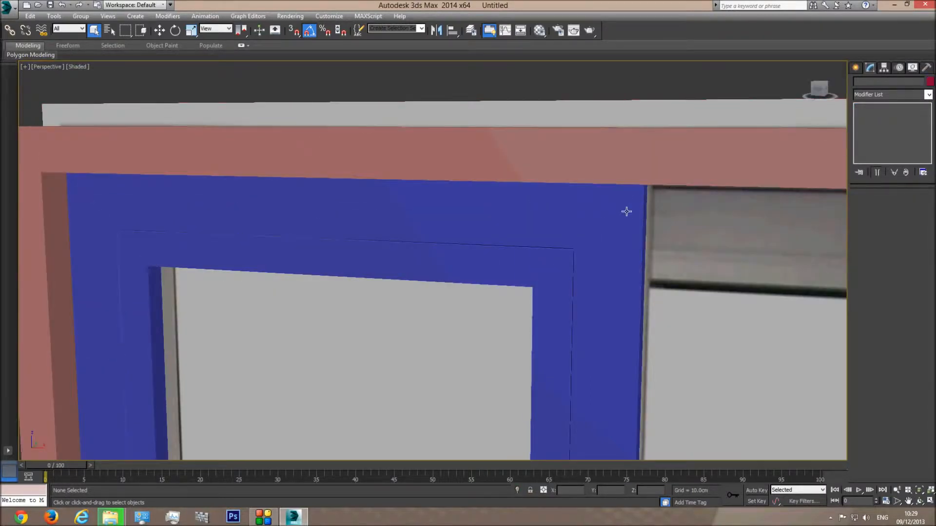
scroll(621, 215, "down", 2)
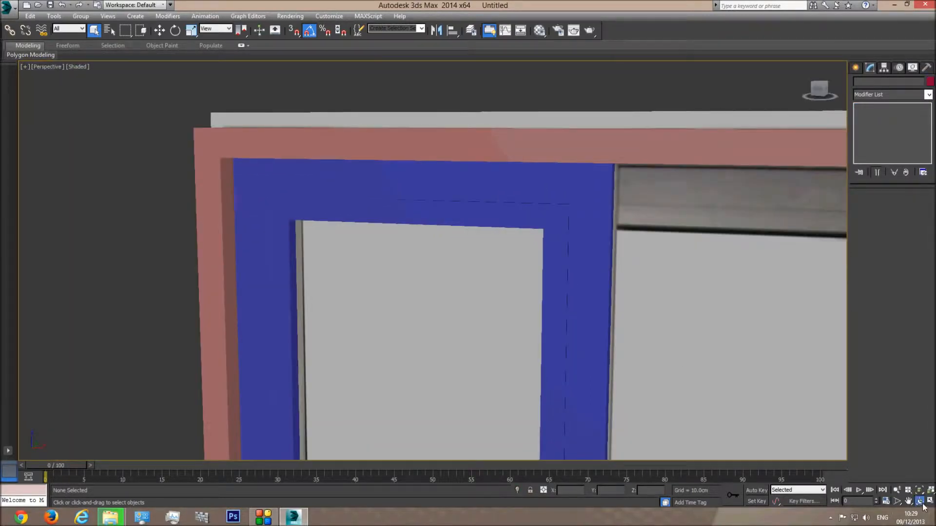
Examine the sash's groove and the whole window from several angles, with and without edge display
left_click(919, 501)
left_click_drag(499, 250, 546, 208)
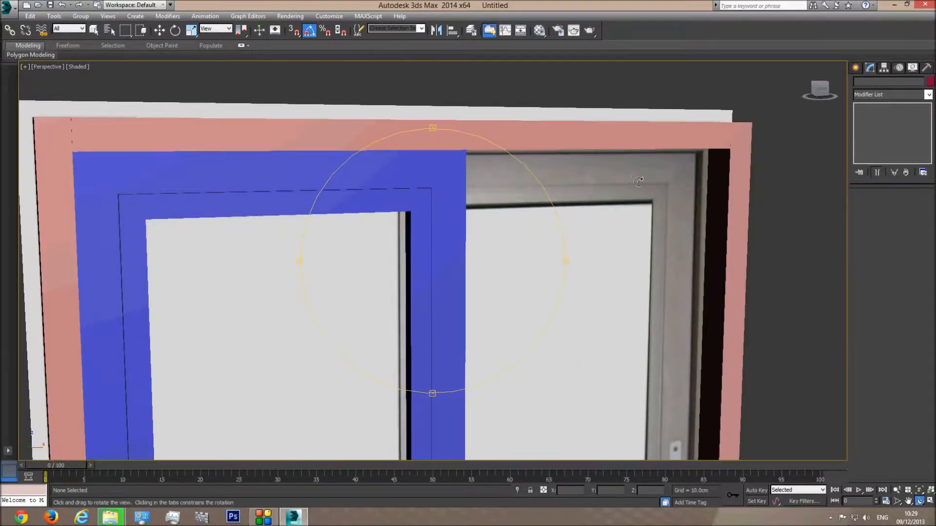
left_click_drag(496, 308, 436, 298)
scroll(436, 299, "down", 4)
middle_click_drag(437, 299, 420, 240)
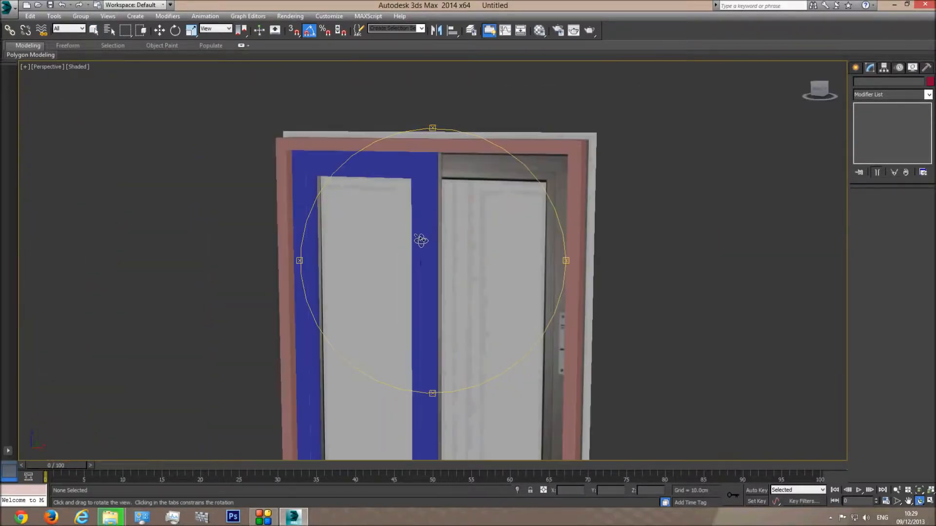
left_click_drag(419, 240, 418, 248)
middle_click_drag(418, 249, 467, 250)
key("F4")
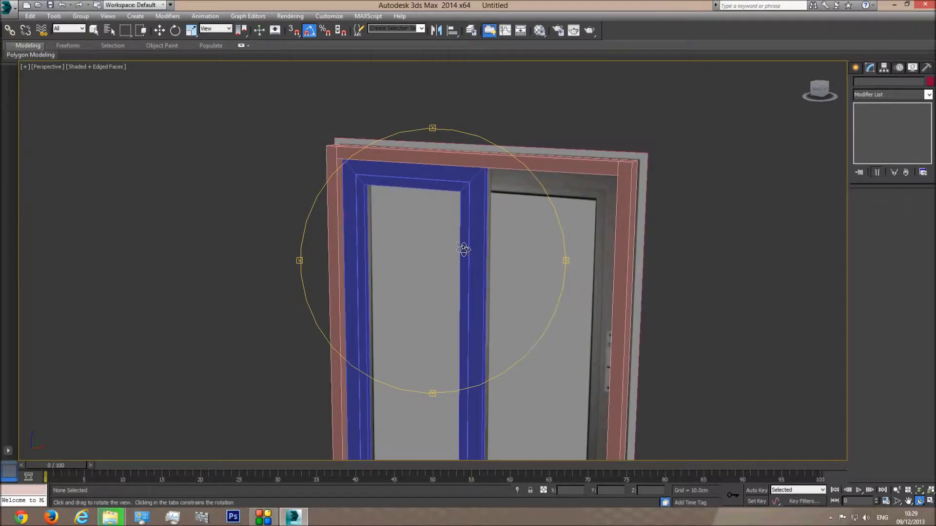
mouse_move(462, 249)
left_mouse_down()
mouse_move(459, 193)
mouse_move(452, 237)
left_mouse_up()
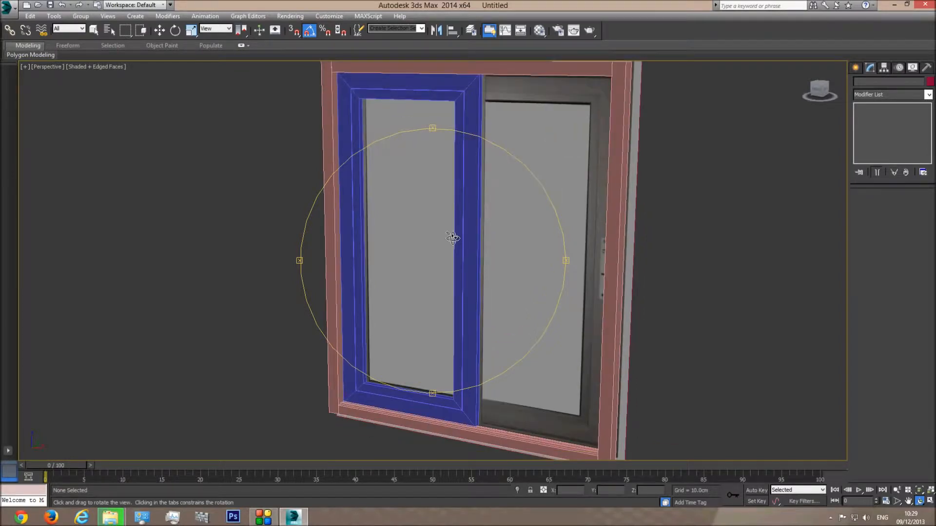
Draw a box over the left sash's opening in the front view, about 95.3 cm long, 34.6 cm wide and 2 cm high
key("f")
scroll(451, 235, "down", 3)
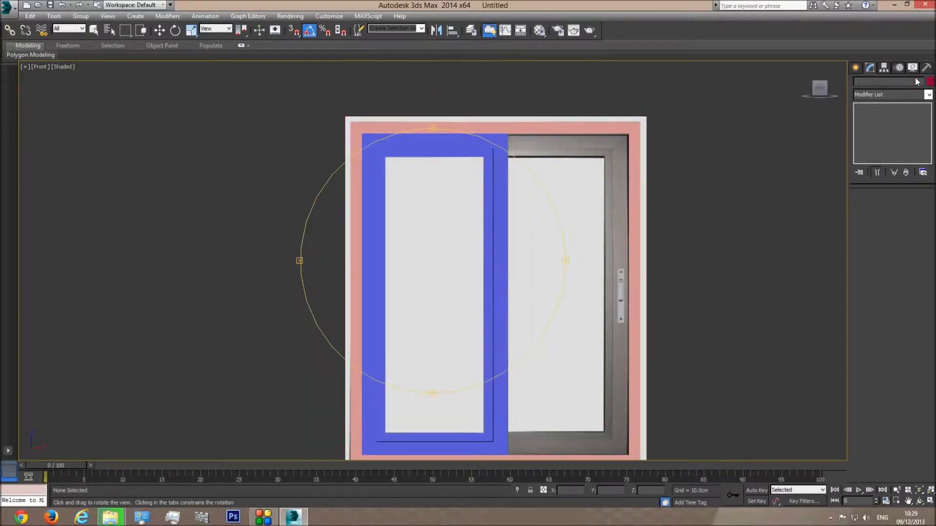
left_click(855, 68)
left_click(868, 129)
key("F3")
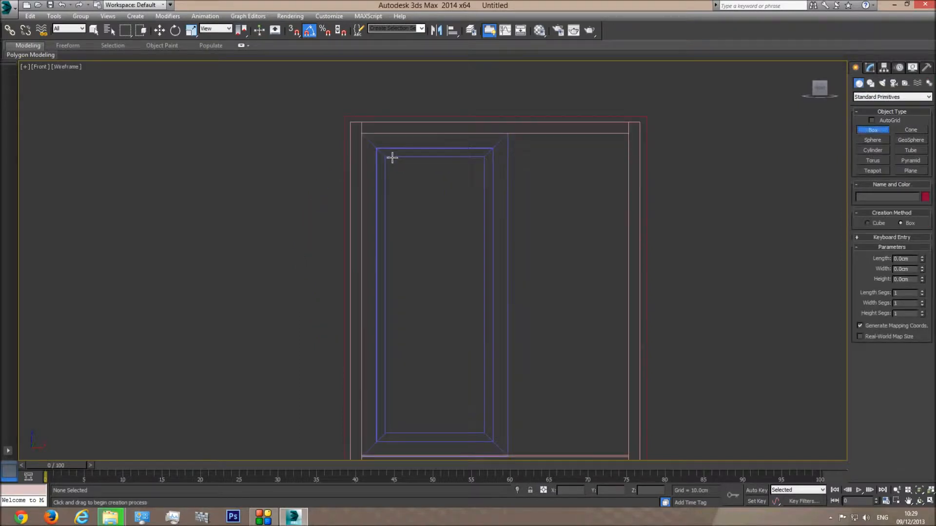
left_click_drag(384, 155, 483, 432)
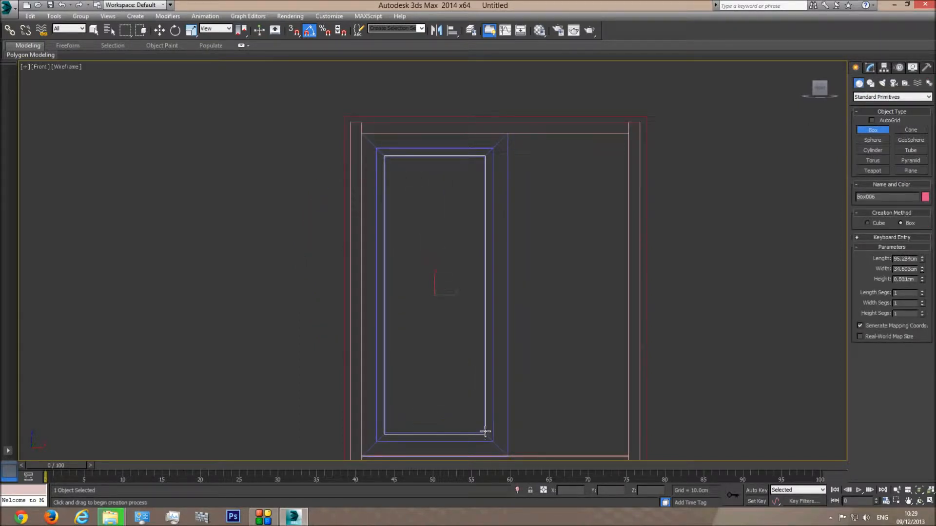
scroll(491, 218, "up", 5)
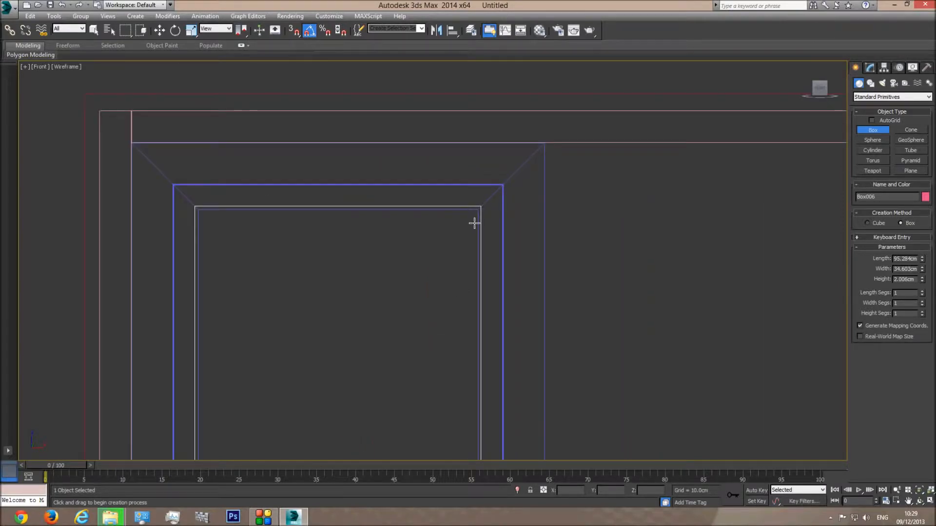
Move the new panel box along Y into the left sash's opening, to about Y 0.86 cm, in the shaded perspective view
key("F3")
key("p")
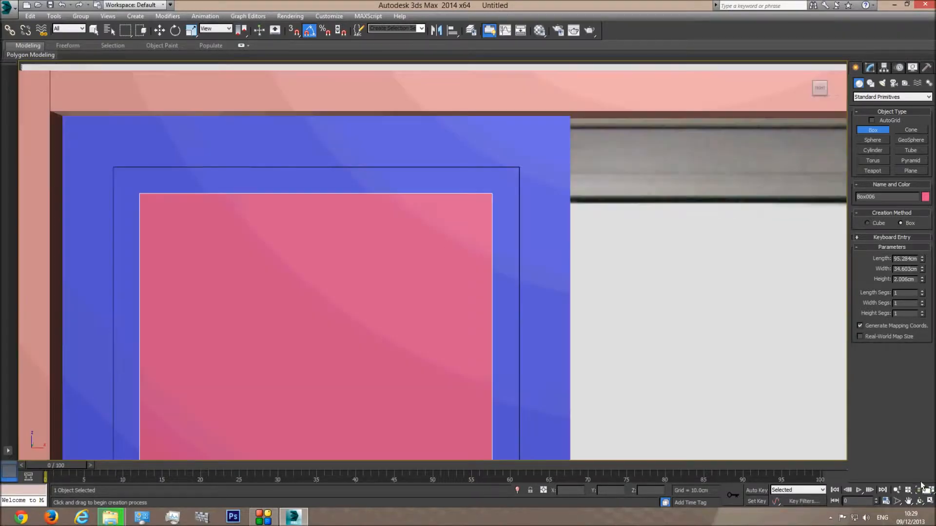
left_click(919, 490)
left_click(919, 501)
mouse_move(503, 303)
left_mouse_down()
mouse_move(459, 324)
mouse_move(466, 319)
mouse_move(446, 312)
left_mouse_up()
key("F4")
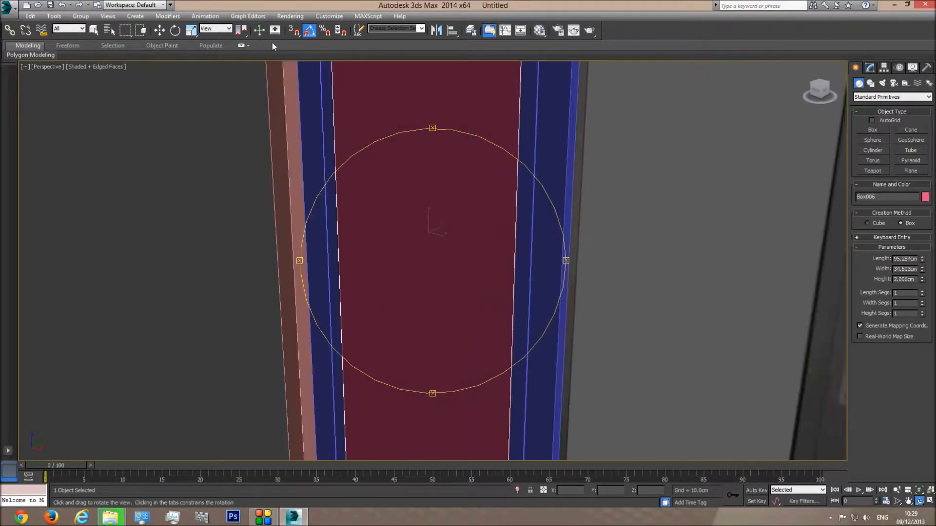
key("w")
left_click_drag(440, 227, 439, 206)
middle_click_drag(418, 252, 402, 200)
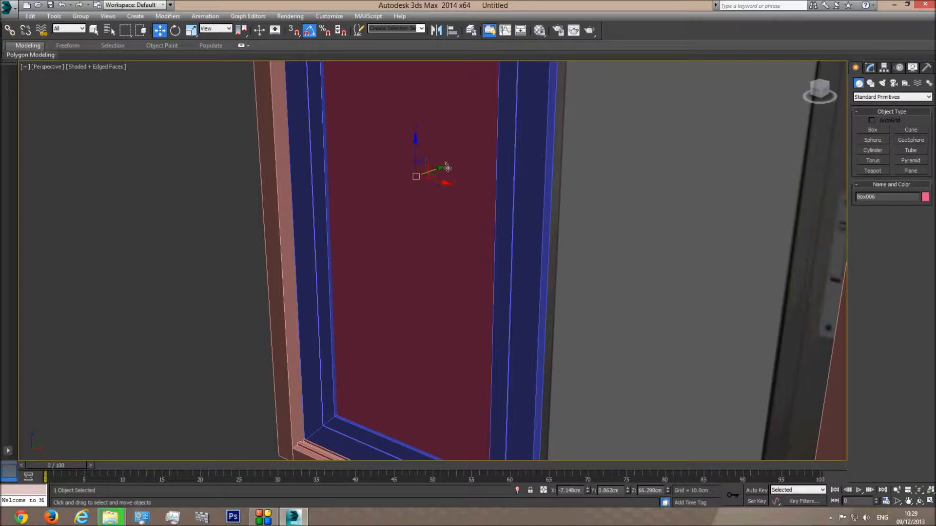
Adjust the display size of the move gizmo and deselect the panel box
key("minus")
key("minus")
key("minus")
key("equal")
scroll(423, 188, "down", 6)
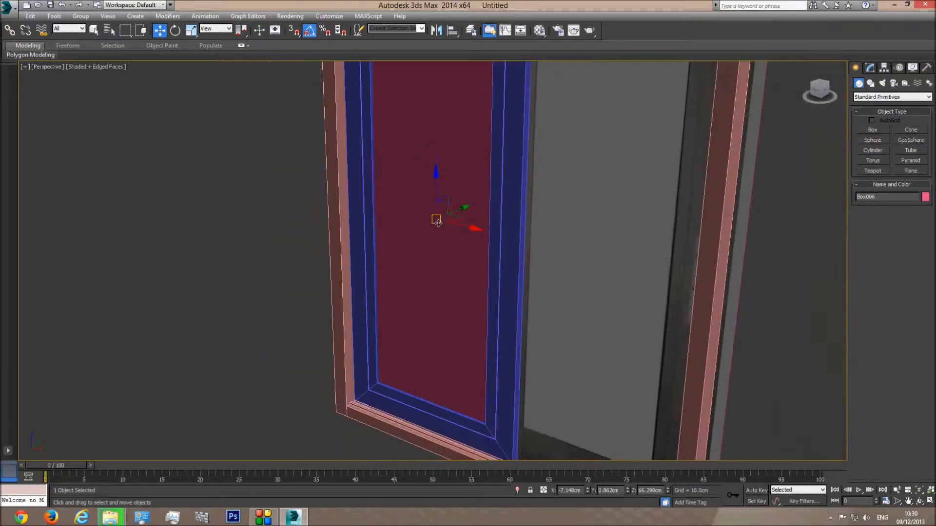
left_click(820, 403)
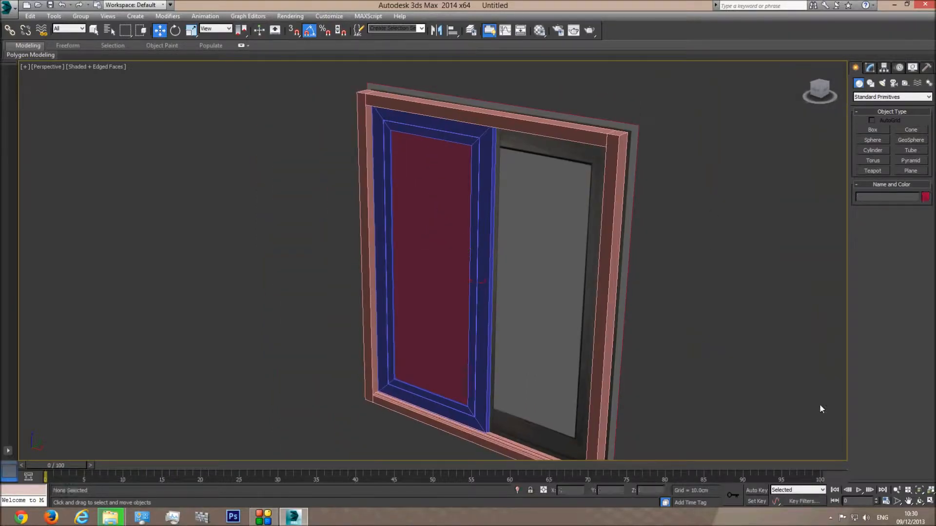
Examine the window from several angles and look closely at the handle in the reference image
left_click(919, 501)
left_click_drag(507, 328, 439, 288)
left_click_drag(472, 262, 518, 276)
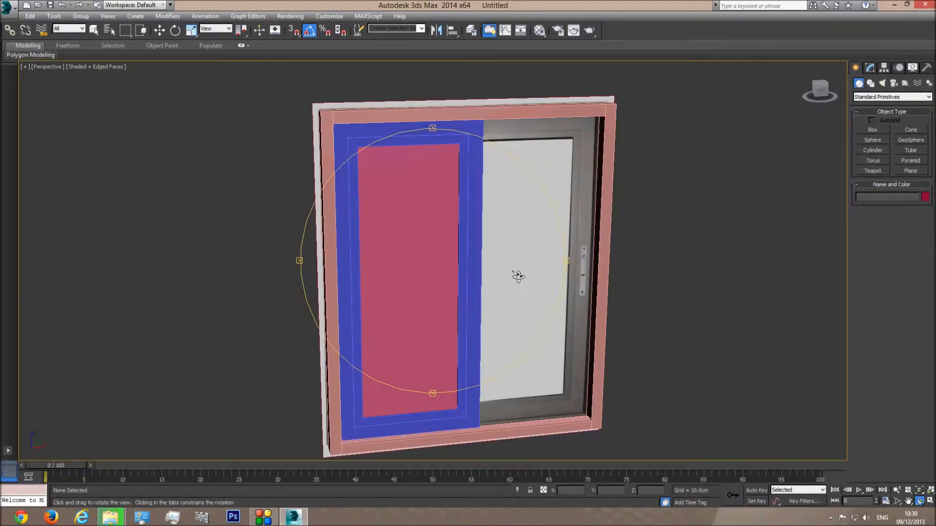
middle_click_drag(543, 278, 398, 270)
scroll(398, 270, "up", 5)
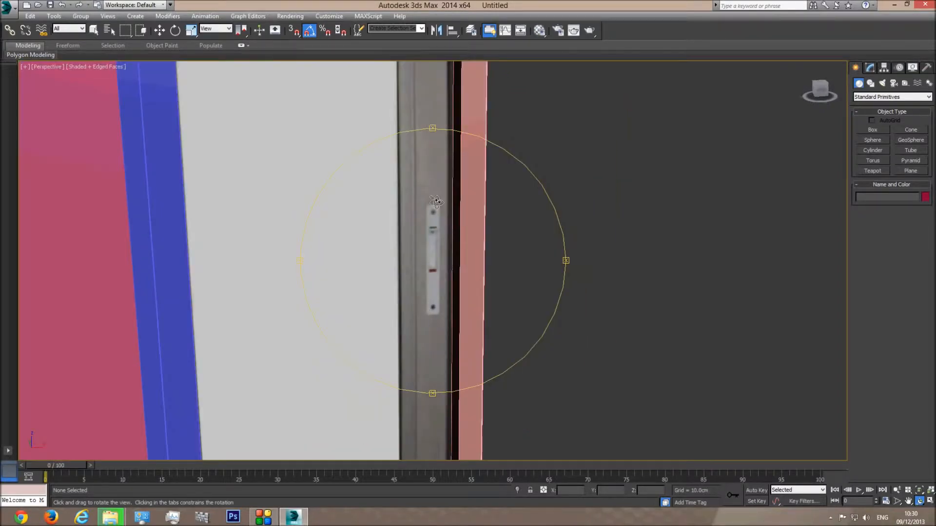
middle_click_drag(431, 234, 464, 259)
scroll(464, 260, "down", 5)
left_click_drag(442, 275, 420, 276)
middle_click_drag(421, 276, 444, 284)
Convert the outer frame to Editable Poly and attach the bottom track rail to it
key("w")
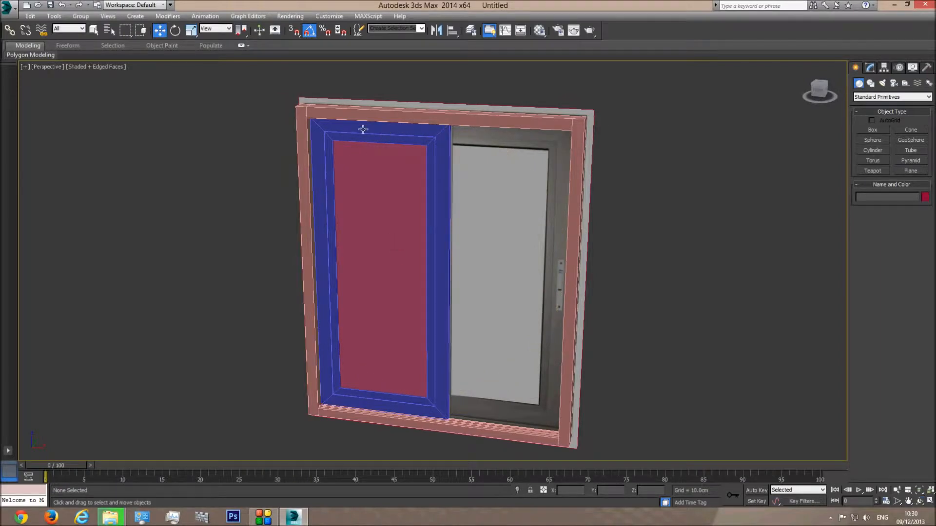
left_click(359, 117)
right_click(380, 118)
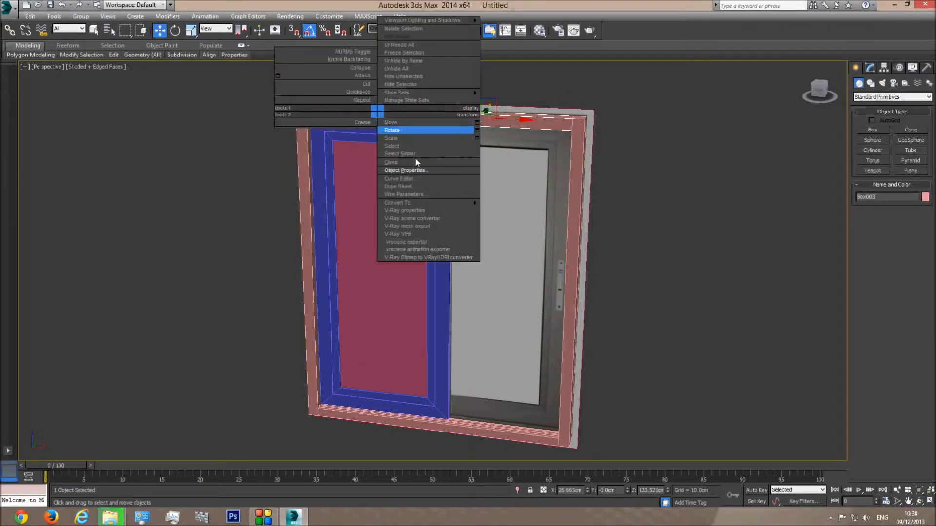
mouse_move(436, 200)
left_click(506, 209)
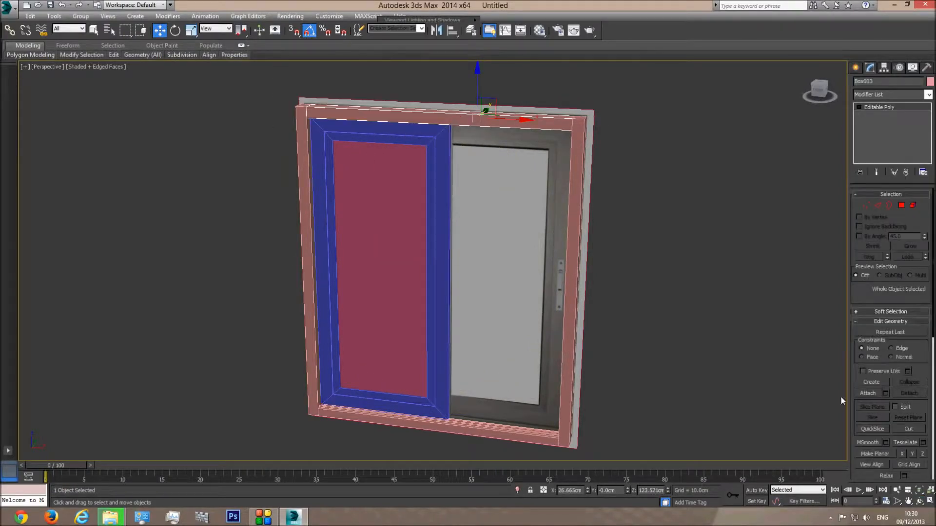
left_click(863, 393)
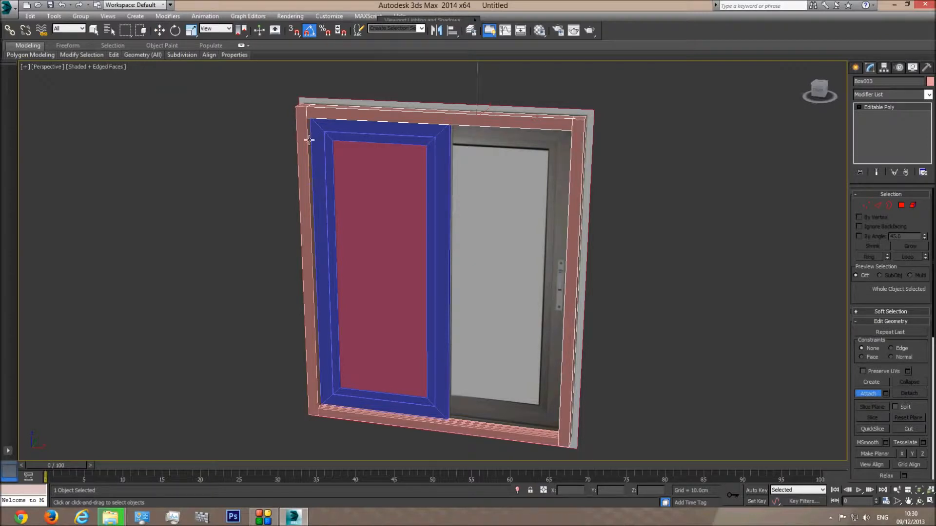
left_click(402, 423)
right_click(583, 372)
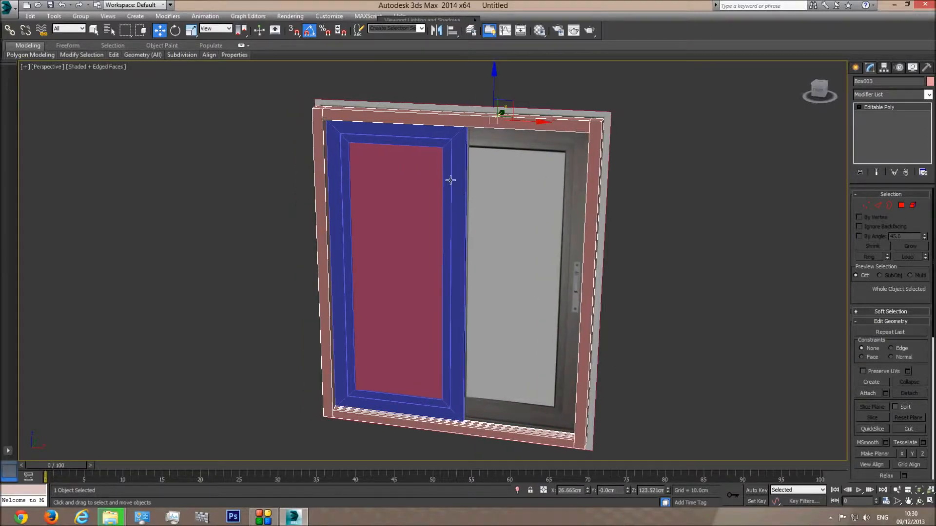
Select the outer frame, left sash and panel box and assign them the material from the second sample slot
scroll(449, 180, "up", 3)
left_click(461, 121)
left_click(424, 160, "ctrl")
left_click(487, 92, "ctrl")
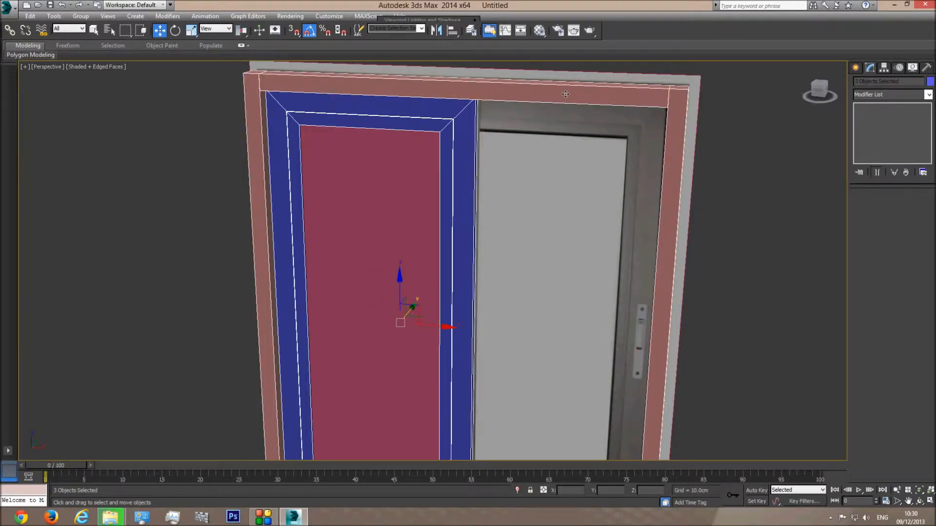
left_click(539, 31)
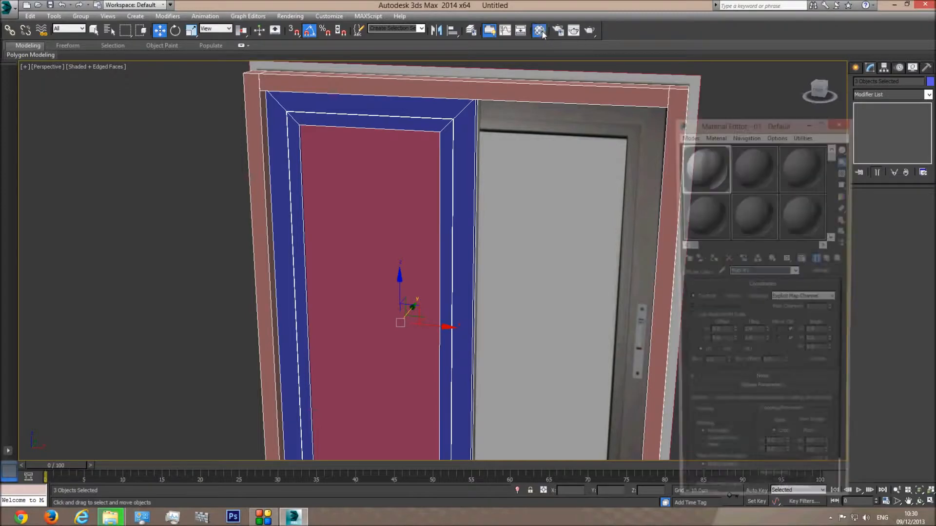
left_click(751, 173)
left_click(711, 259)
left_click(841, 123)
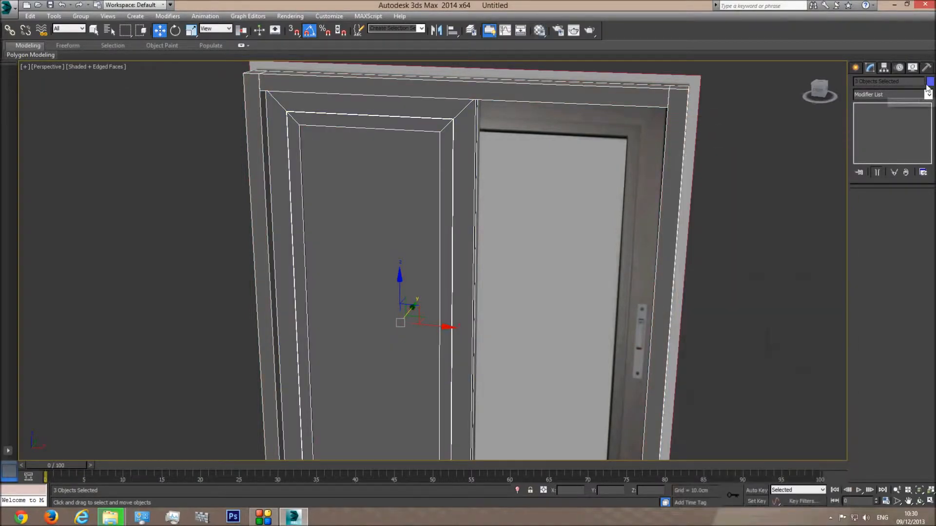
Set the object color of the frame, sash and panel to black and deselect them
left_click(930, 82)
left_click(543, 278)
left_click(517, 310)
left_click(763, 236)
scroll(622, 230, "down", 3)
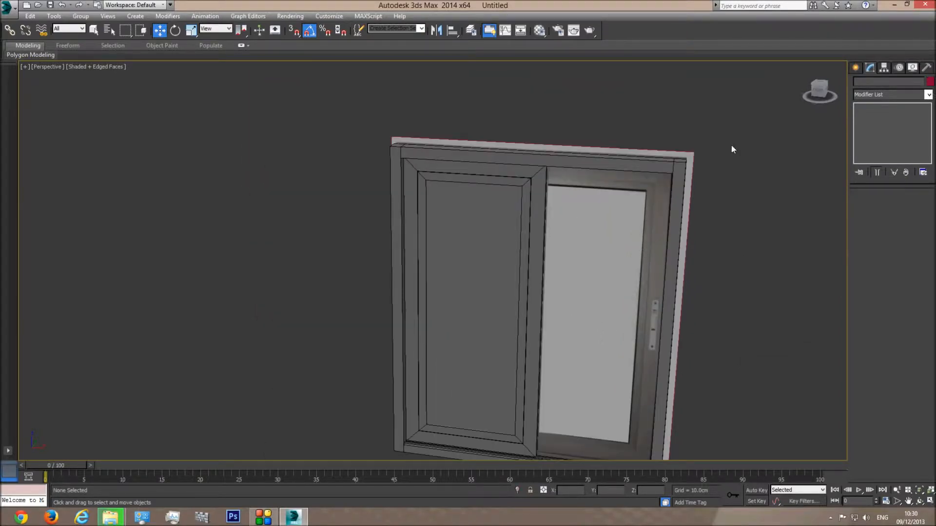
Examine the window's frame, left sash and panel with the new material from different angles
left_click(920, 501)
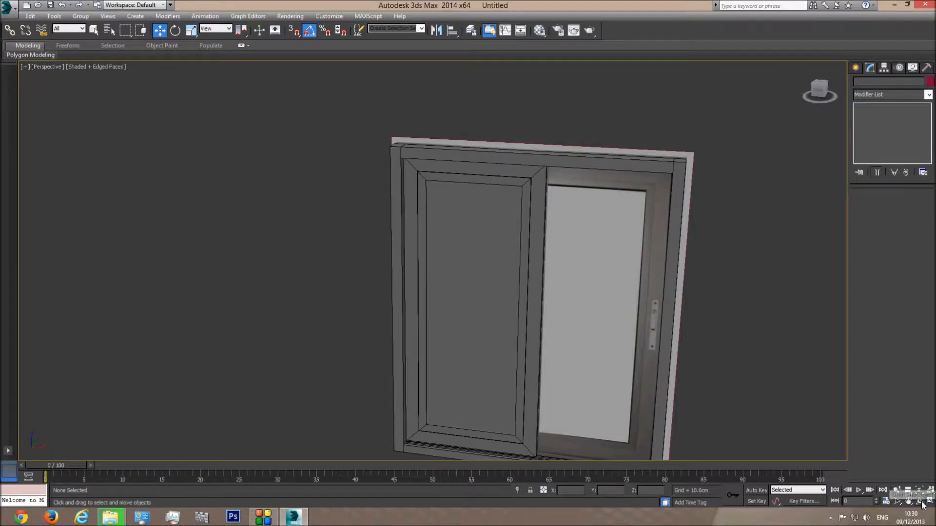
left_click_drag(424, 248, 381, 245)
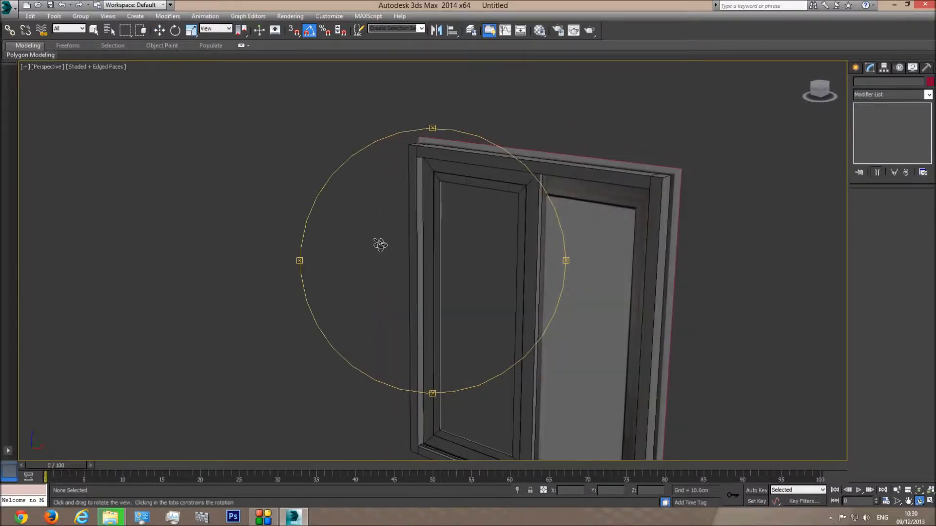
middle_click_drag(471, 283, 447, 179)
scroll(442, 204, "up", 3)
left_click_drag(440, 205, 482, 211)
middle_click_drag(482, 211, 459, 224)
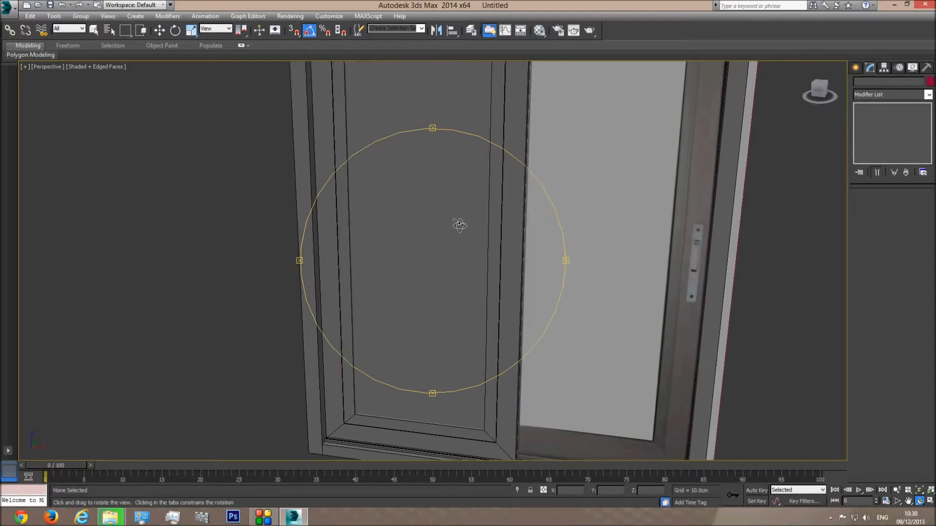
Turn on See-Through display for the left sash so the reference handle shows through in the front view
key("f")
scroll(480, 234, "down", 5)
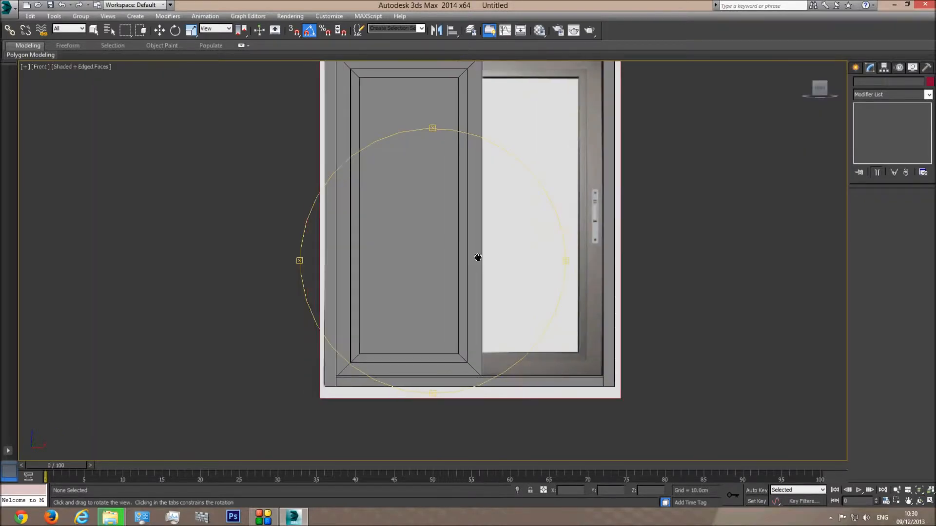
scroll(382, 257, "up", 2)
right_click(347, 236)
left_click(333, 198)
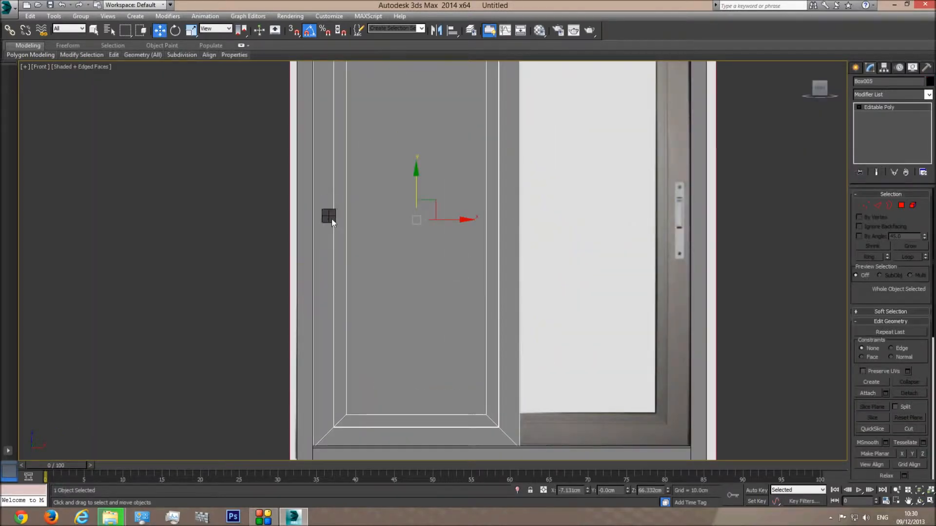
right_click(331, 218)
left_click(357, 275)
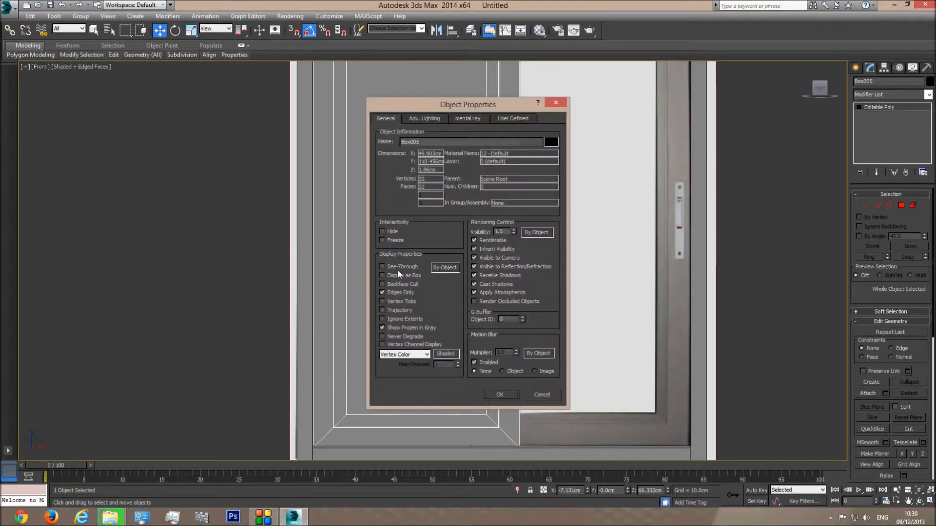
left_click(499, 395)
scroll(351, 236, "up", 5)
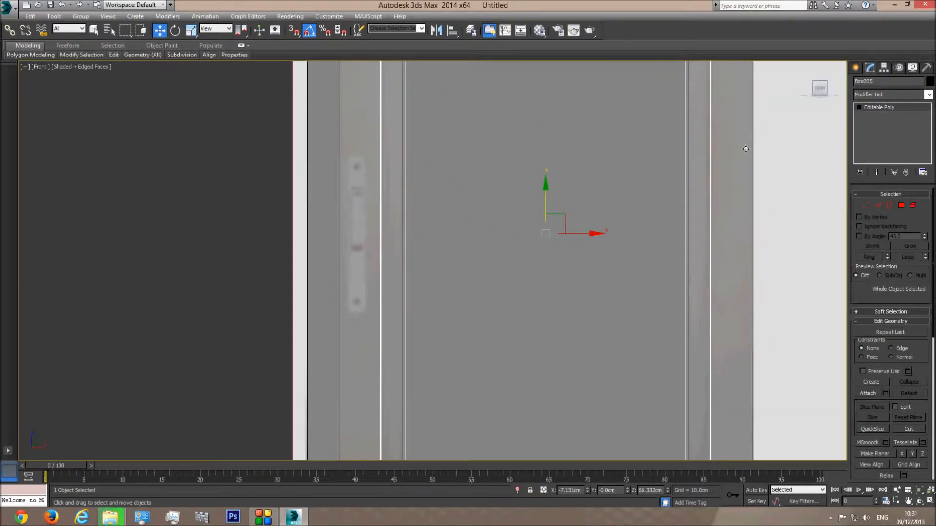
Create a box over the left sash's reference handle, about 19.27 cm long, 2.17 cm wide and 0.54 cm high
left_click(855, 67)
left_click(871, 130)
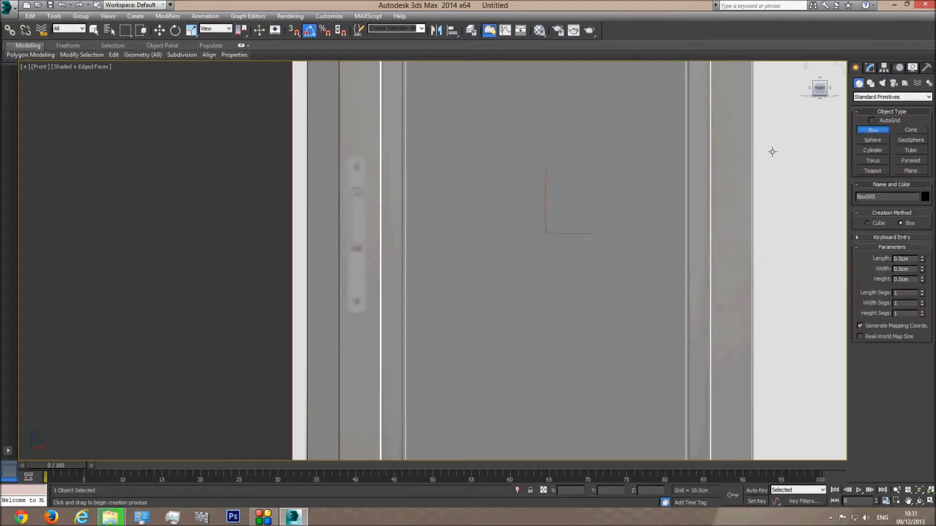
middle_click_drag(347, 154, 400, 156)
scroll(400, 155, "up", 2)
left_click_drag(401, 156, 426, 382)
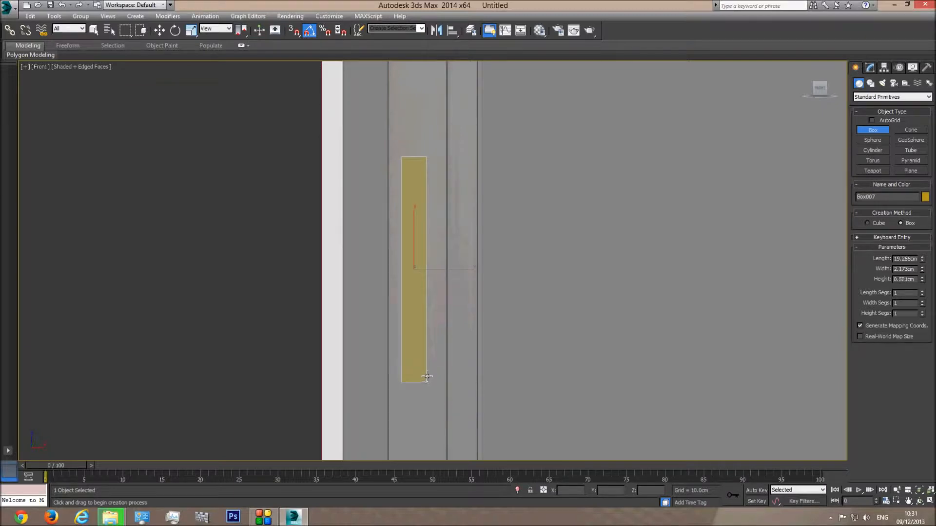
key("p")
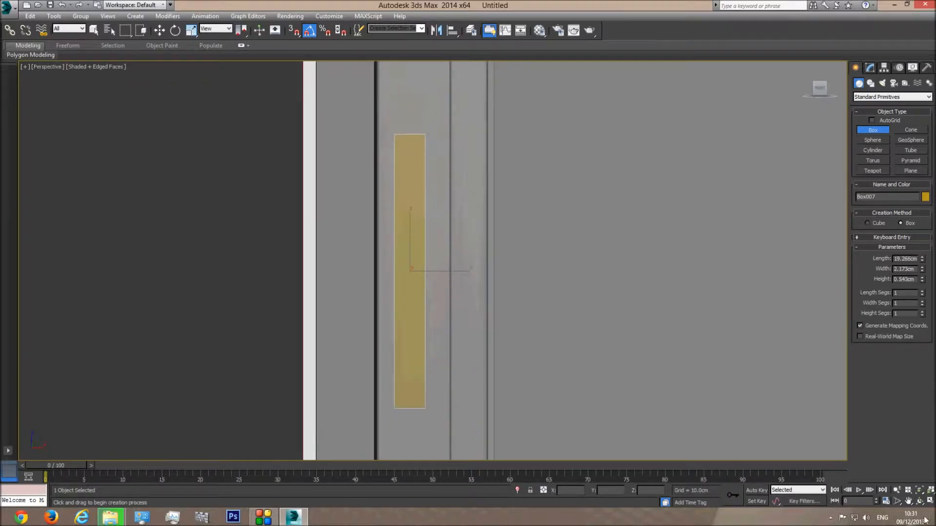
Move the handle box to about Y 0.19 cm in depth and sideways to X -26.494 cm, beside the pictured handle
left_click(919, 490)
left_click(919, 501)
left_click_drag(492, 271, 453, 281)
left_click(160, 31)
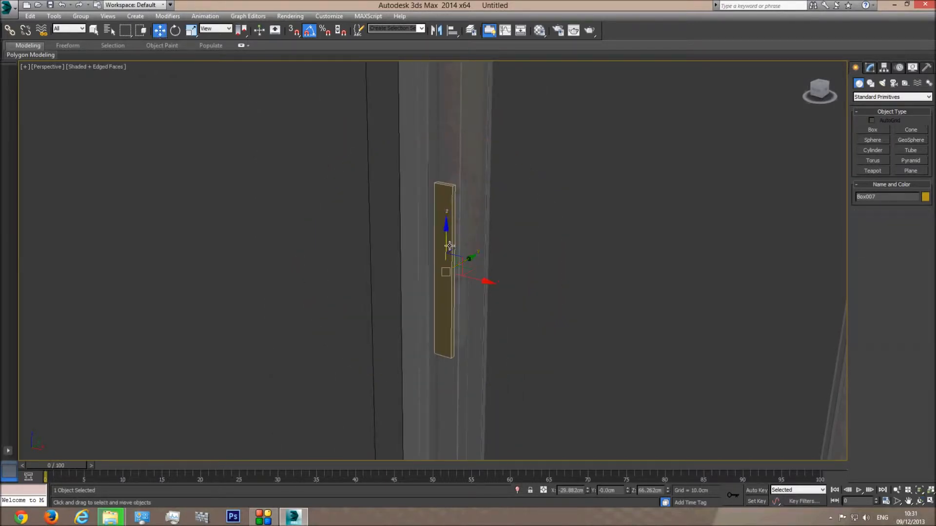
left_click_drag(468, 259, 473, 259)
key("f")
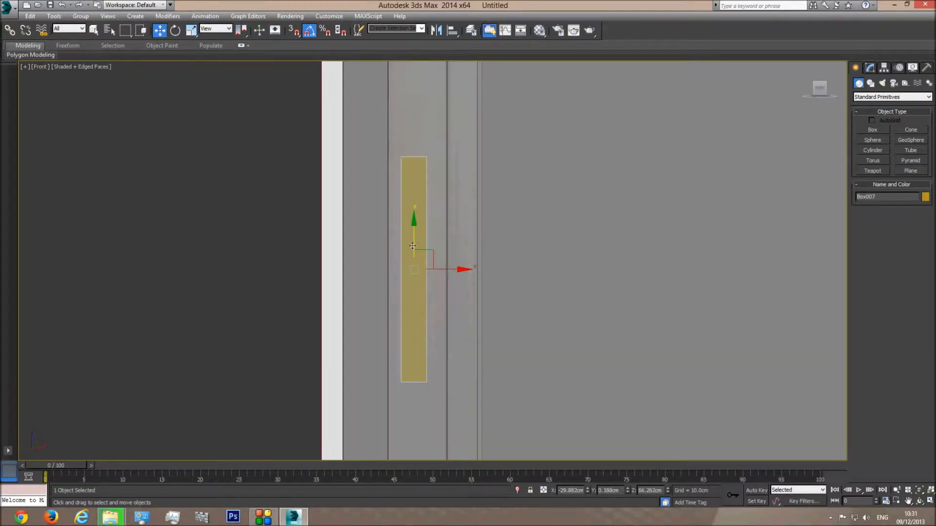
left_click_drag(443, 269, 478, 269)
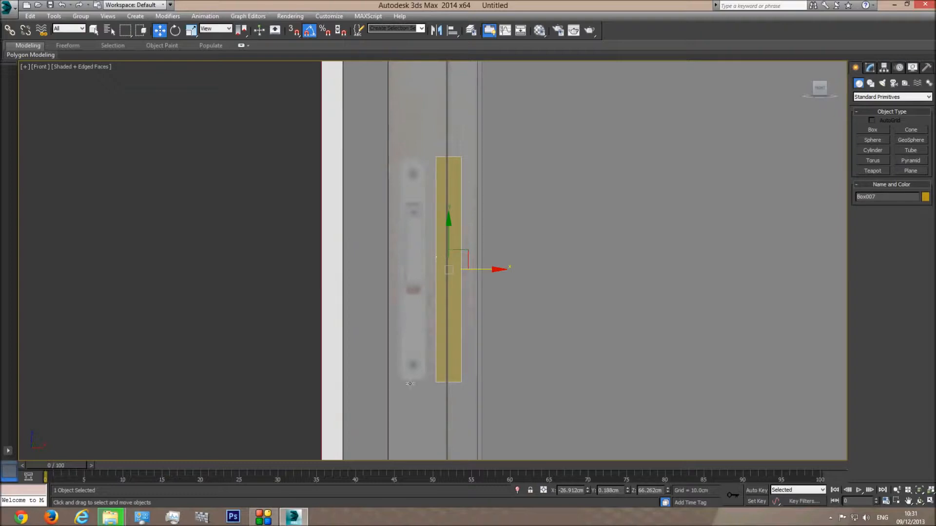
mouse_move(489, 270)
left_mouse_down()
mouse_move(466, 270)
mouse_move(491, 274)
left_mouse_up()
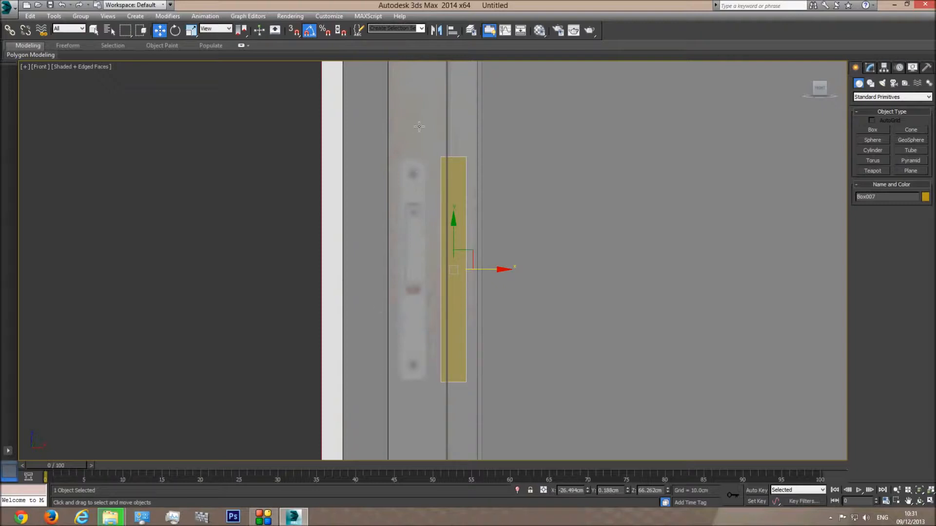
Isolate the handle box together with the reference image plane, then reselect only the box
left_click(328, 234, "ctrl")
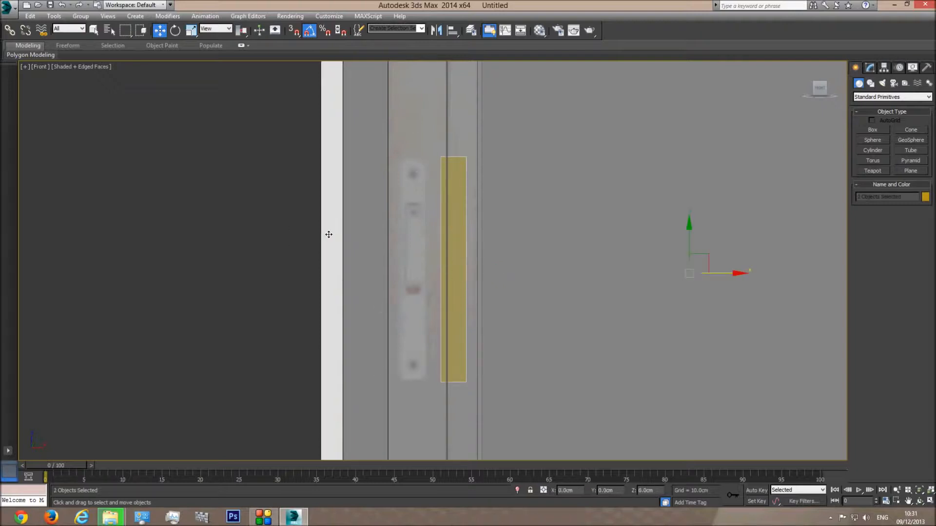
right_click(328, 236)
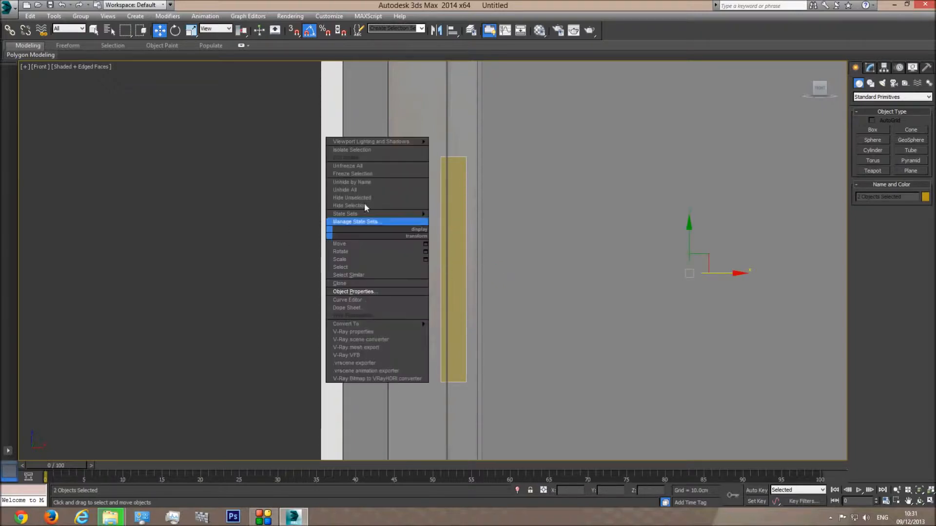
left_click(370, 150)
left_click(229, 286)
middle_click_drag(313, 262, 359, 272)
scroll(318, 266, "up", 3)
left_click(357, 250)
scroll(335, 259, "up", 2)
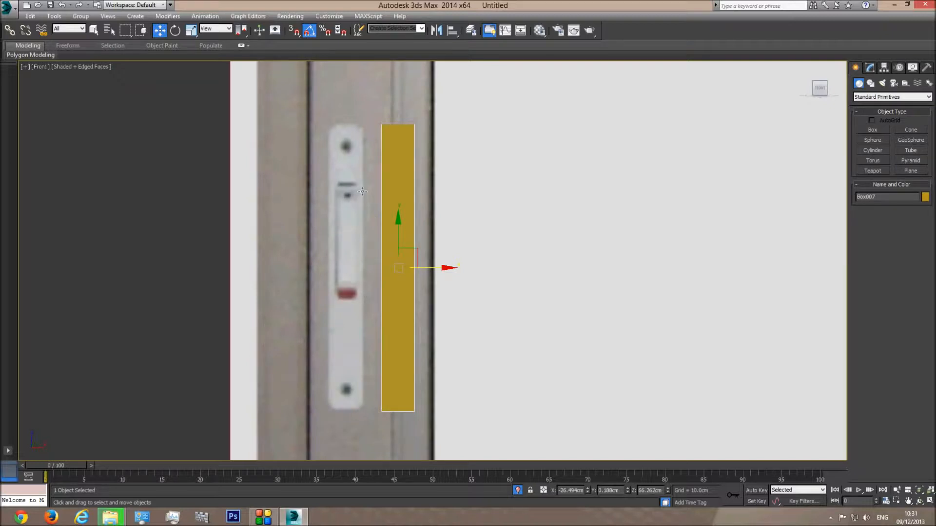
Set the handle box's length segments to 3 and convert it to Editable Poly
left_click(870, 68)
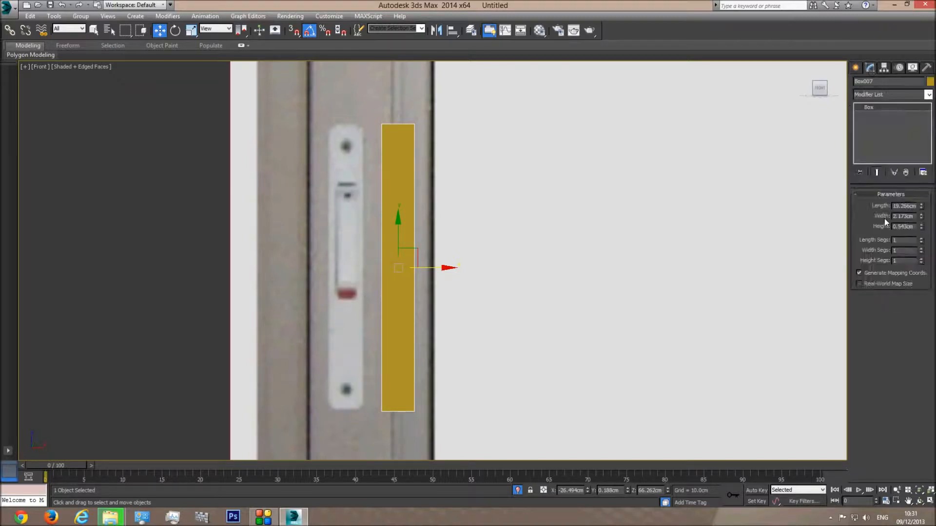
left_click(921, 249)
left_click(922, 252)
left_click(921, 238)
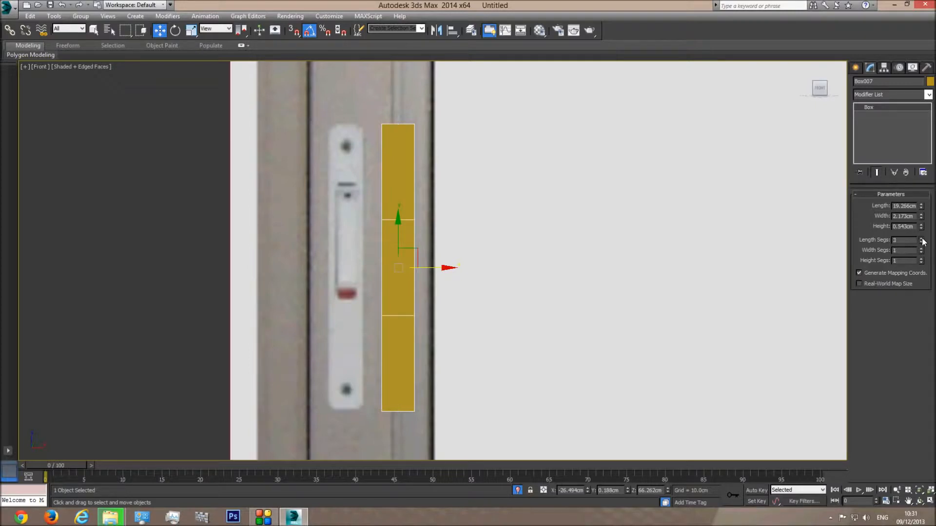
right_click(422, 283)
mouse_move(437, 360)
left_click(521, 366)
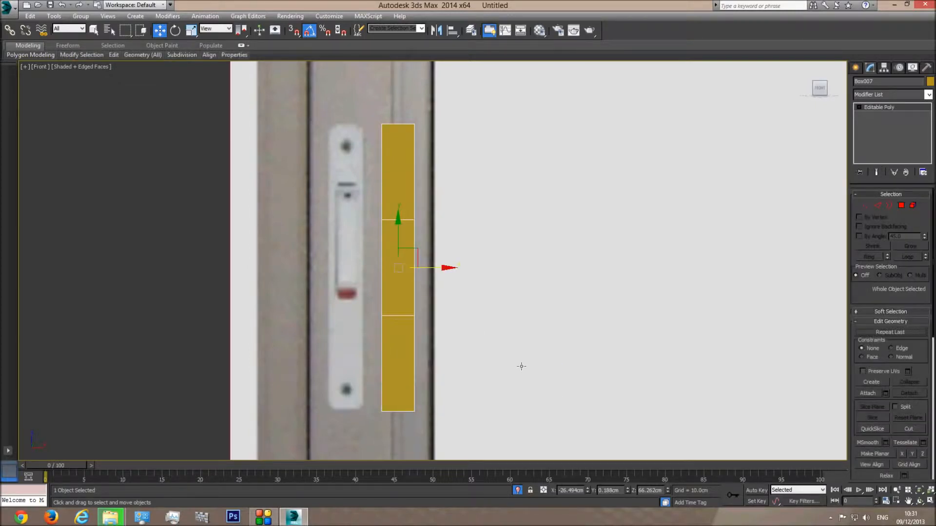
Move the handle box's two inner vertex rows vertically to match the ends of the pictured handle's recess
left_click(868, 206)
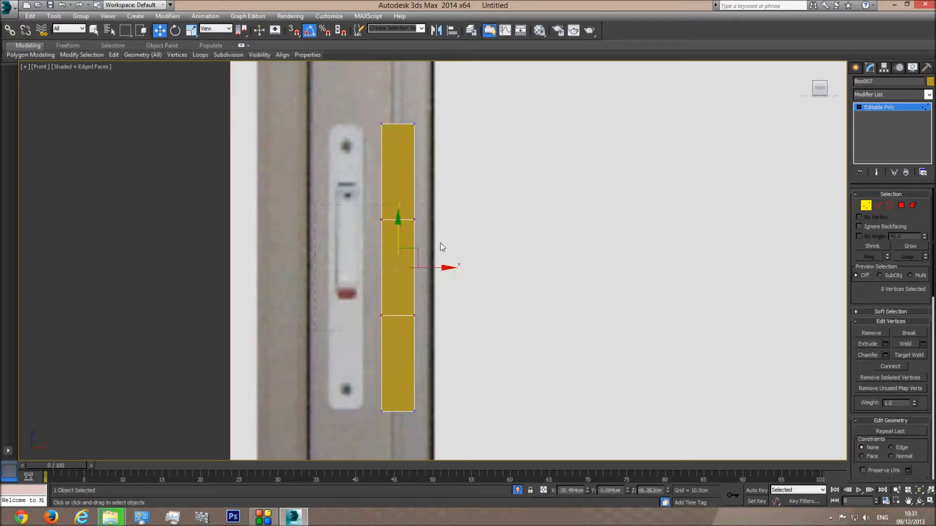
left_click_drag(396, 224, 396, 196)
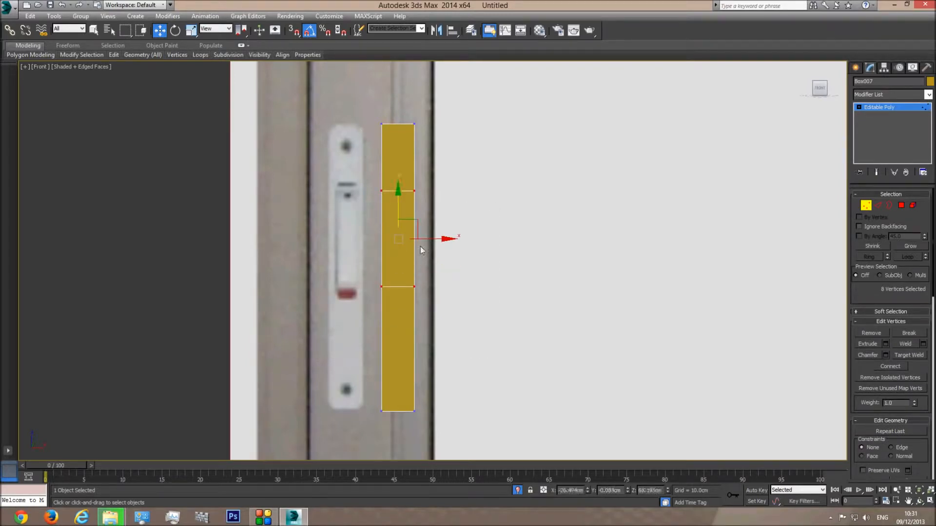
left_click_drag(449, 266, 332, 302)
mouse_move(398, 263)
left_mouse_down()
mouse_move(409, 272)
mouse_move(398, 265)
left_mouse_up()
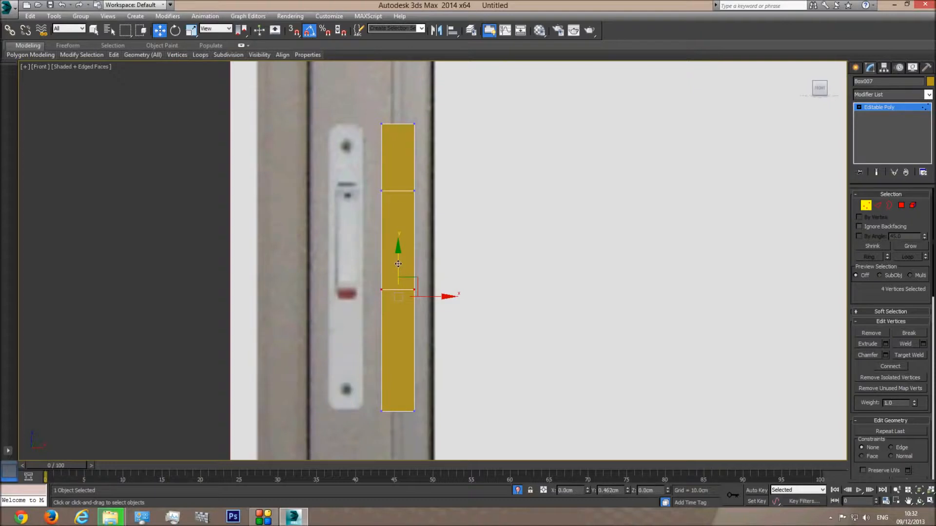
Connect the handle box's crosswise edges with two lengthwise segments pinched outward close to its long sides
left_click(878, 206)
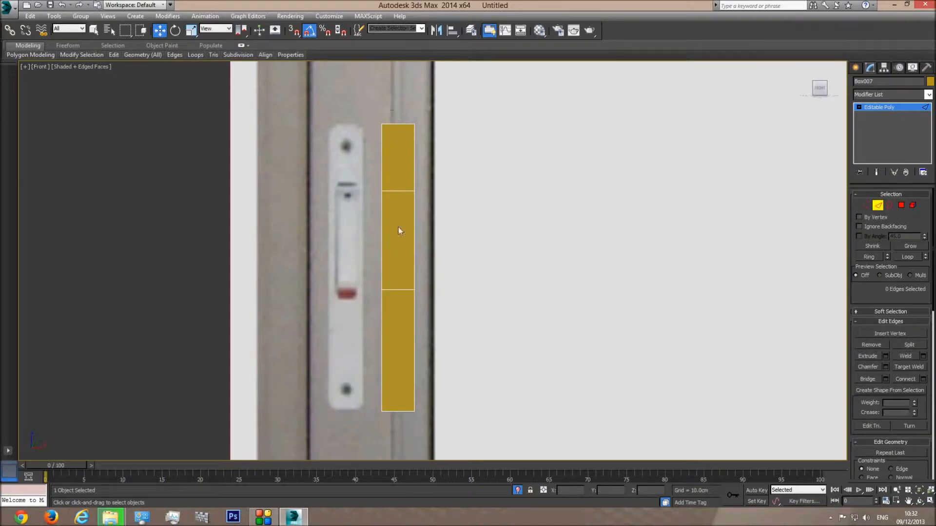
left_click_drag(400, 437, 406, 73)
left_click(922, 380)
left_click(441, 265)
left_click_drag(440, 281, 430, 162)
left_click(437, 309)
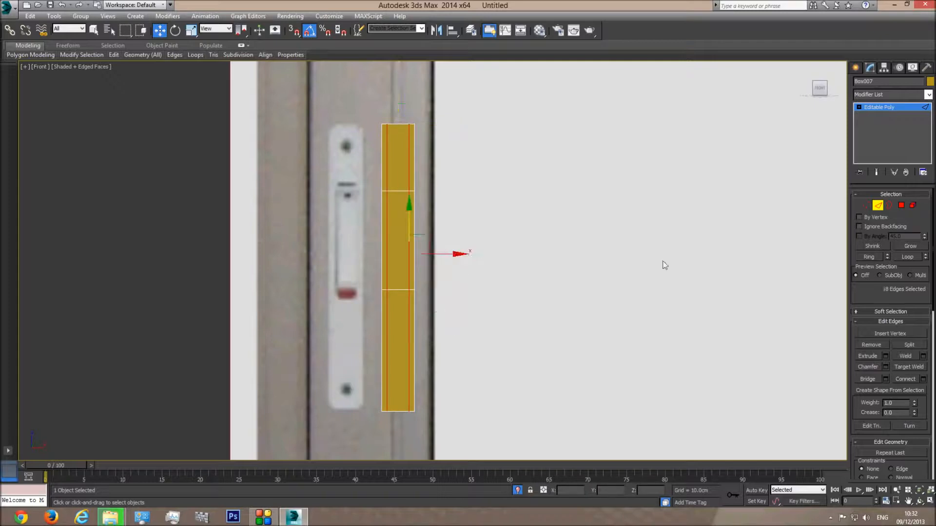
Start a bevel on the handle box's central front polygon with a height of -0.5 cm
left_click(901, 205)
left_click(392, 243)
key("p")
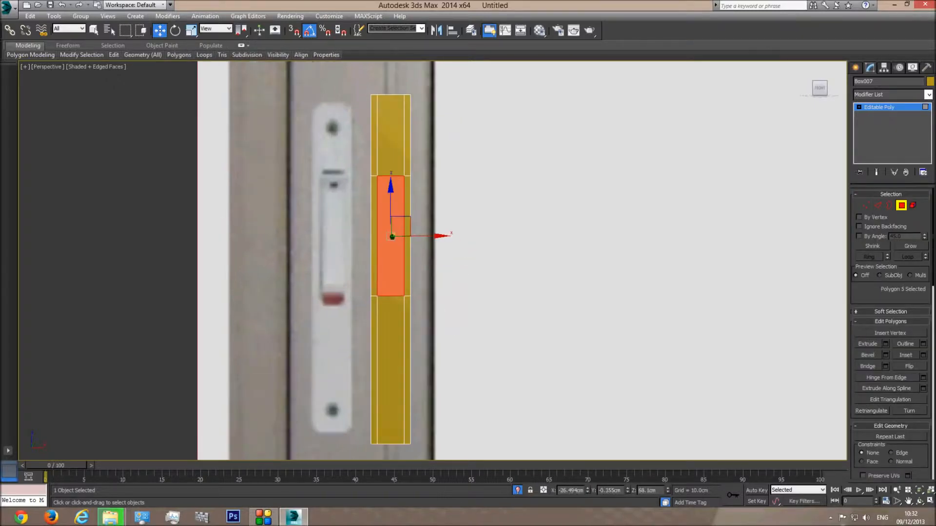
left_click(919, 501)
left_click_drag(456, 266, 501, 283)
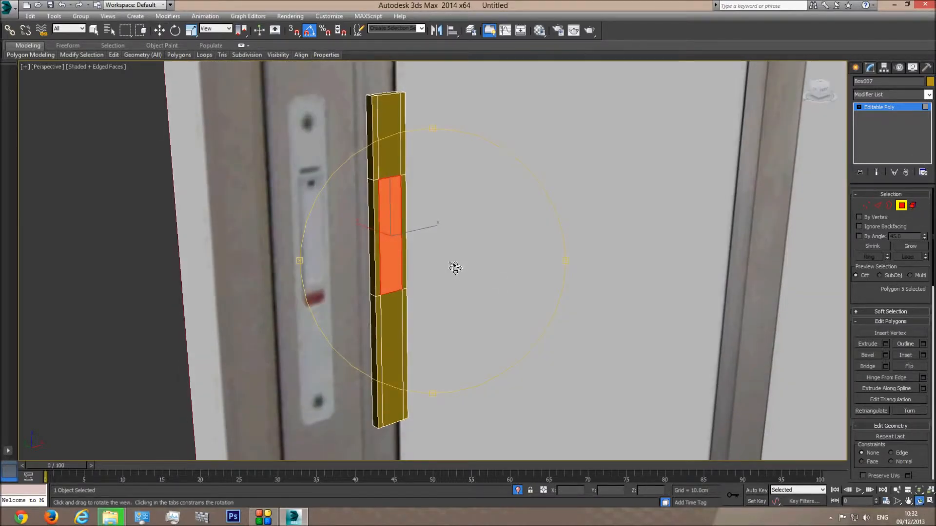
left_click(886, 355)
double_click(458, 281)
type("-")
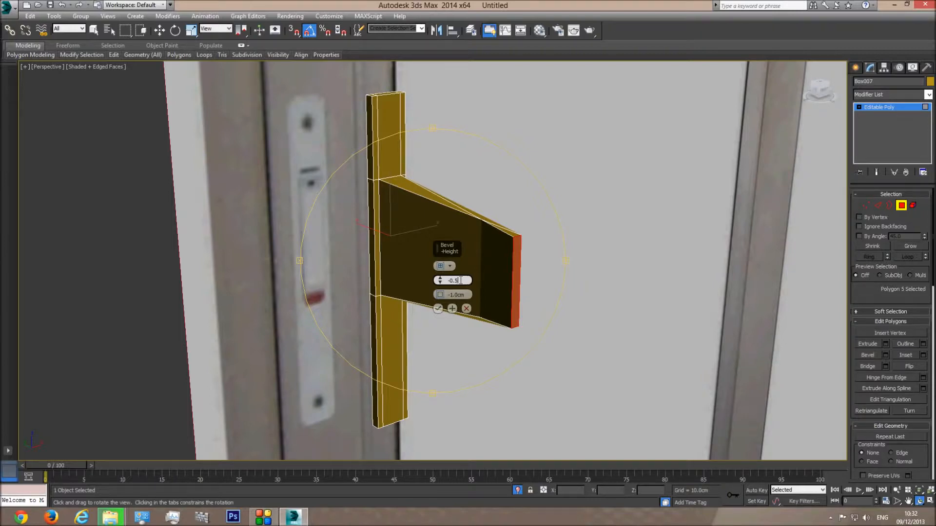
type("0.5")
key("Return")
Adjust the bevel to a height of -0.402 cm and an outline of -0.172 cm, apply it and inspect the recess
left_click(445, 295)
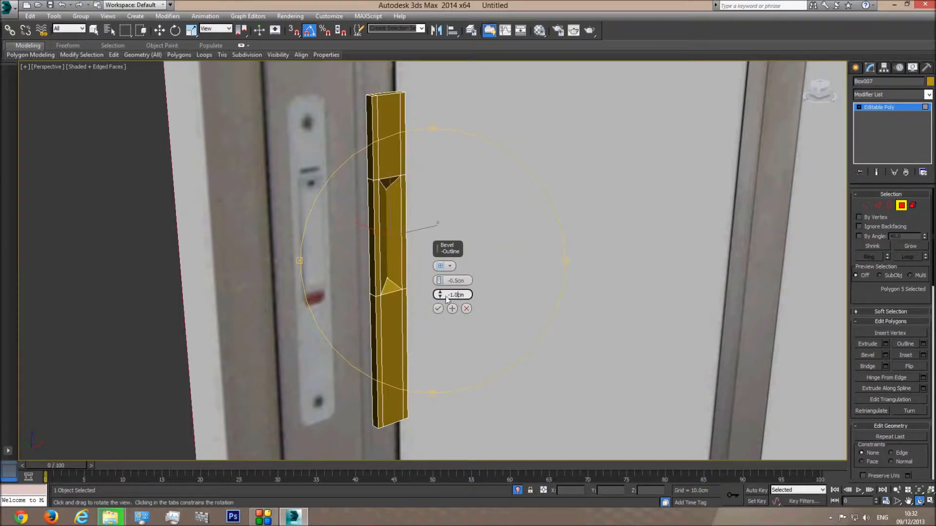
mouse_move(439, 298)
left_mouse_down()
mouse_move(440, 277)
mouse_move(440, 294)
left_mouse_up()
key("f")
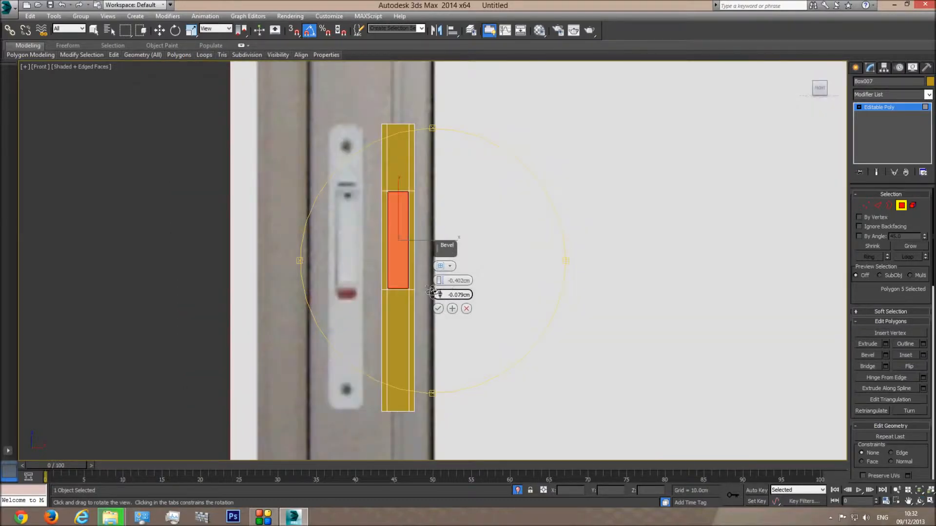
left_click_drag(440, 293, 440, 295)
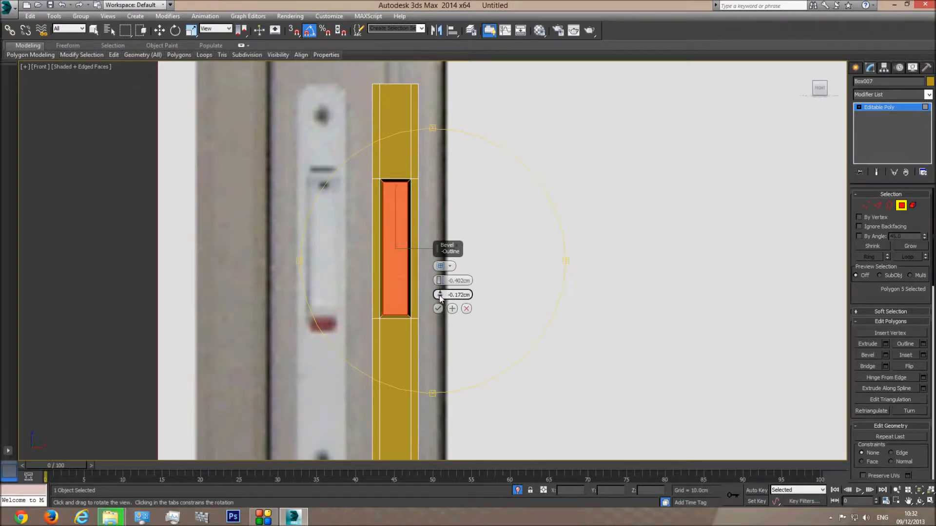
left_click(439, 310)
key("p")
left_click_drag(451, 316, 398, 269)
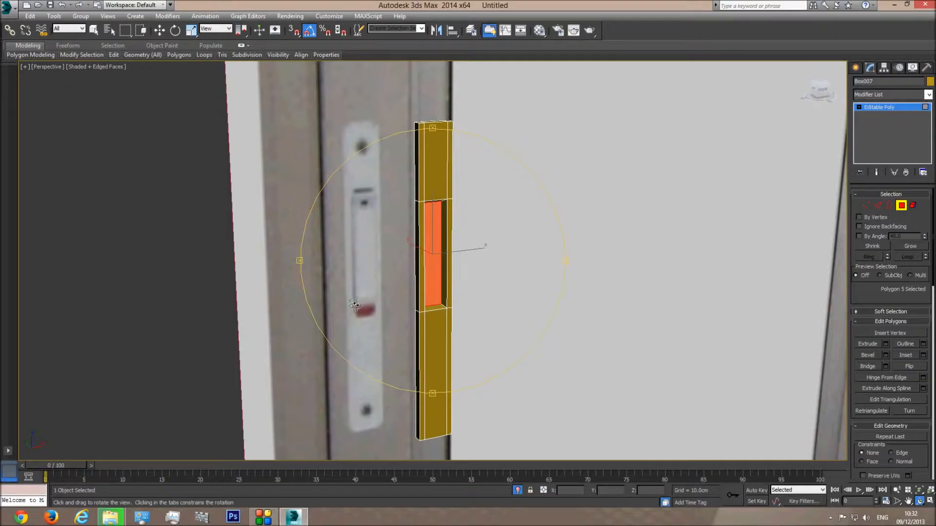
left_click_drag(443, 313, 443, 323)
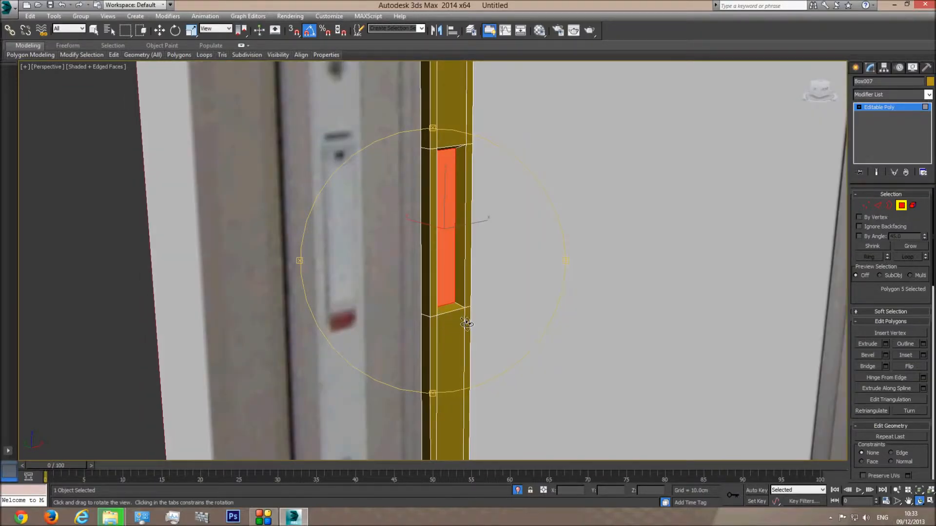
Connect the handle box's lengthwise edges below the recess with one segment, slid to 87 so it sits close under the recess
left_click(901, 205)
key("w")
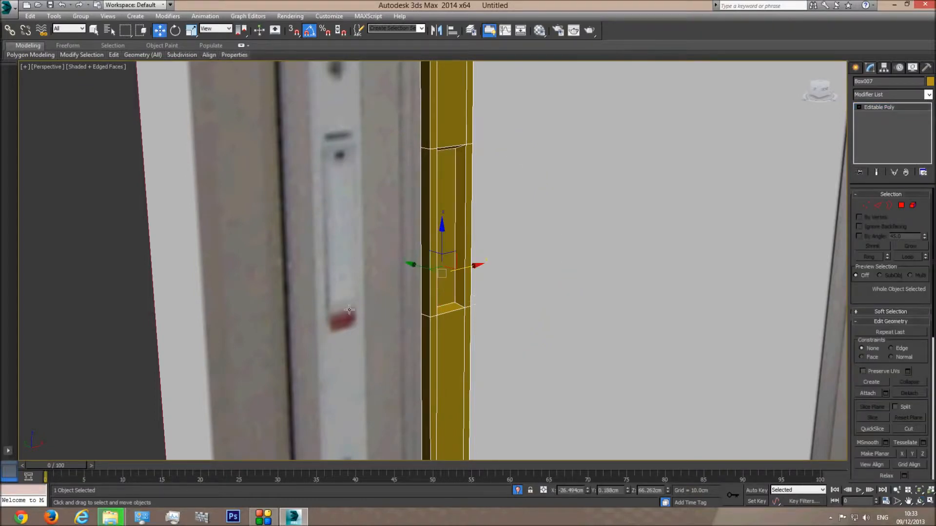
key("f")
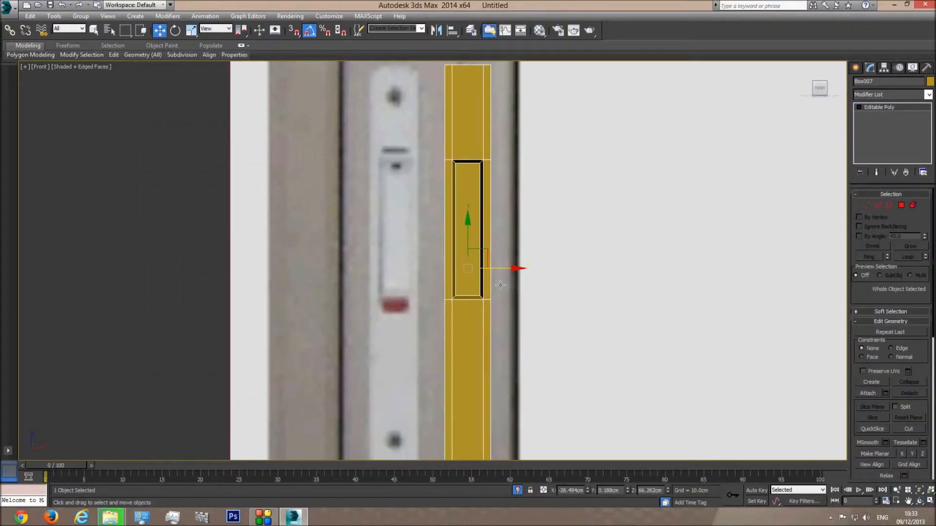
left_click(877, 206)
left_click_drag(393, 352, 504, 354)
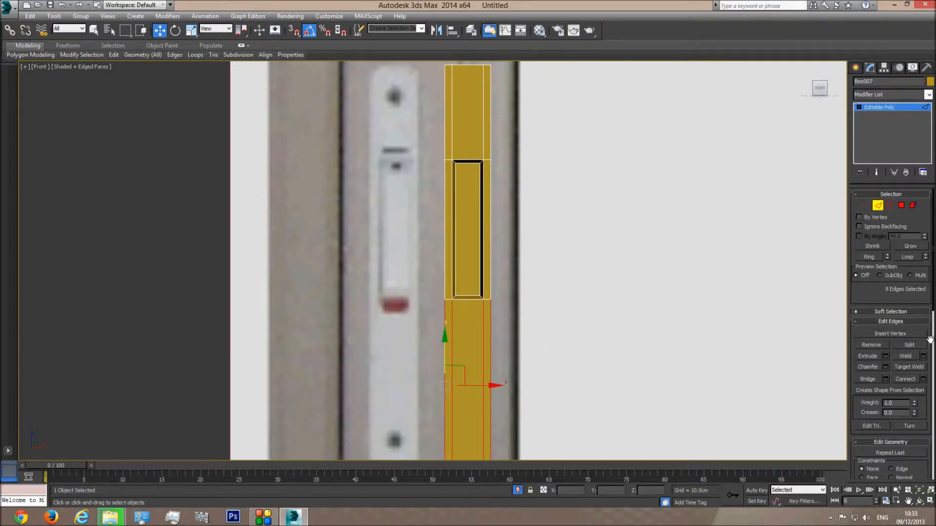
left_click(923, 378)
left_click(440, 270)
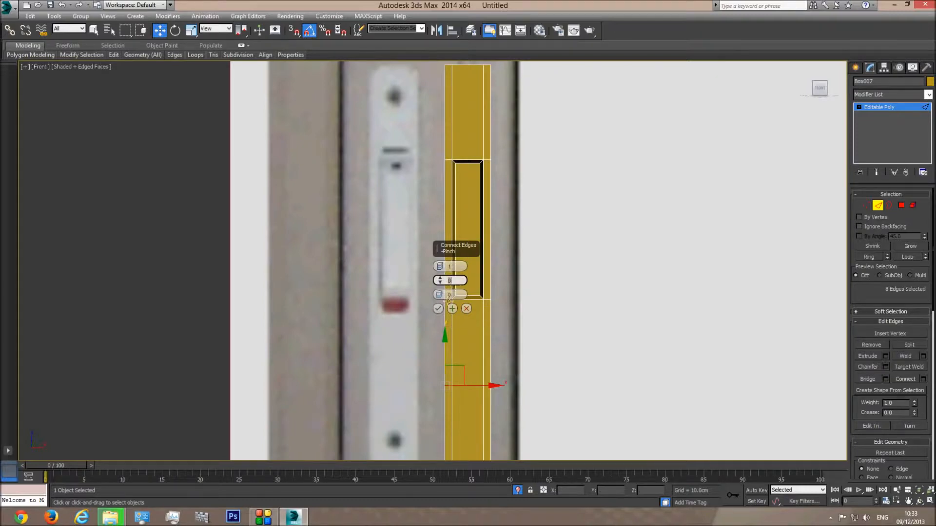
left_click_drag(441, 294, 446, 123)
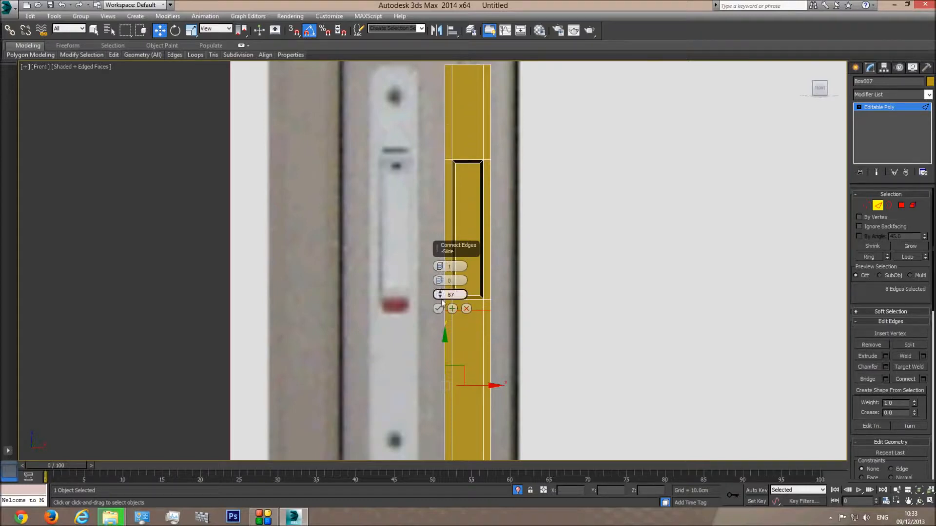
left_click(439, 309)
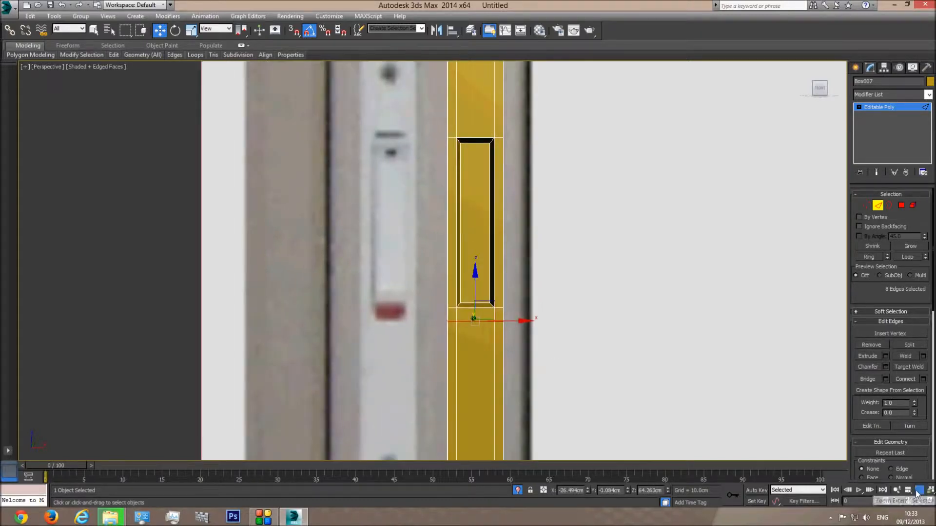
Start a bevel on the narrow front polygon just below the handle's recess with a height of 0.4 cm
left_click(914, 490)
left_click(920, 501)
left_click_drag(409, 242, 477, 271)
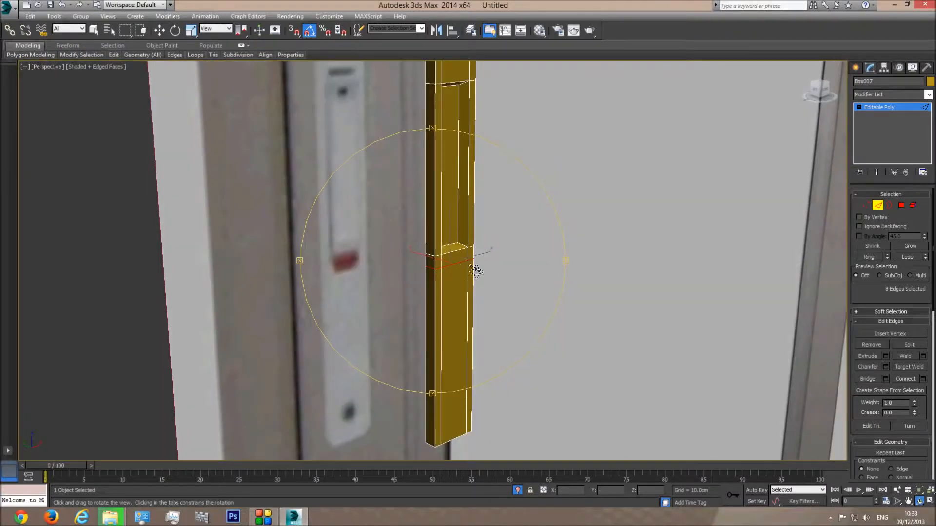
left_click(902, 206)
left_click(458, 261)
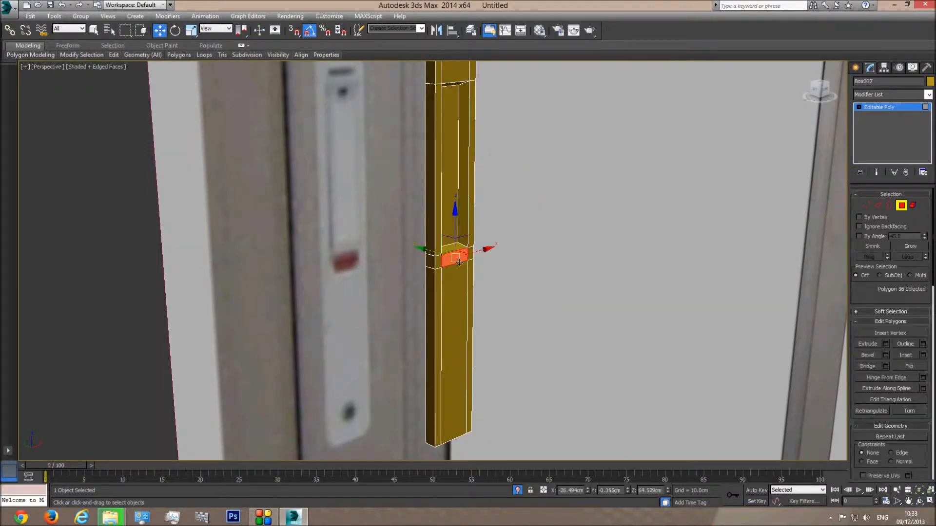
left_click(886, 344)
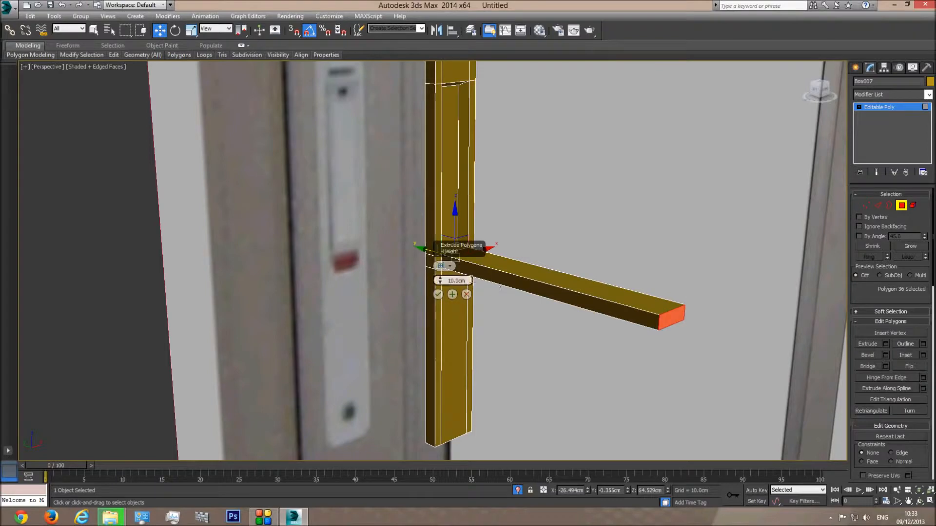
left_click(466, 294)
left_click(884, 356)
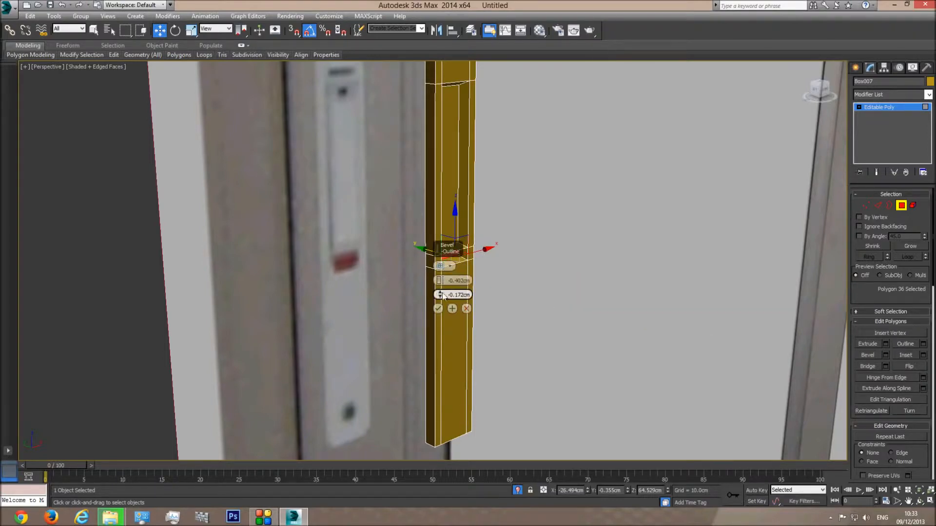
double_click(458, 281)
type("0.4")
key("Return")
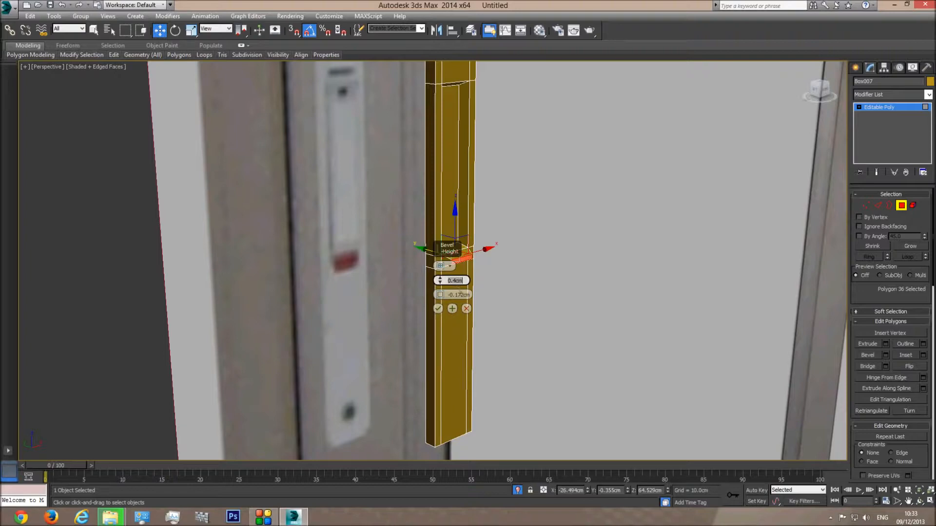
Adjust the small polygon's bevel to an outline of -0.084 cm and a height of 0.126 cm, and apply it
left_click_drag(440, 295, 439, 294)
key("f")
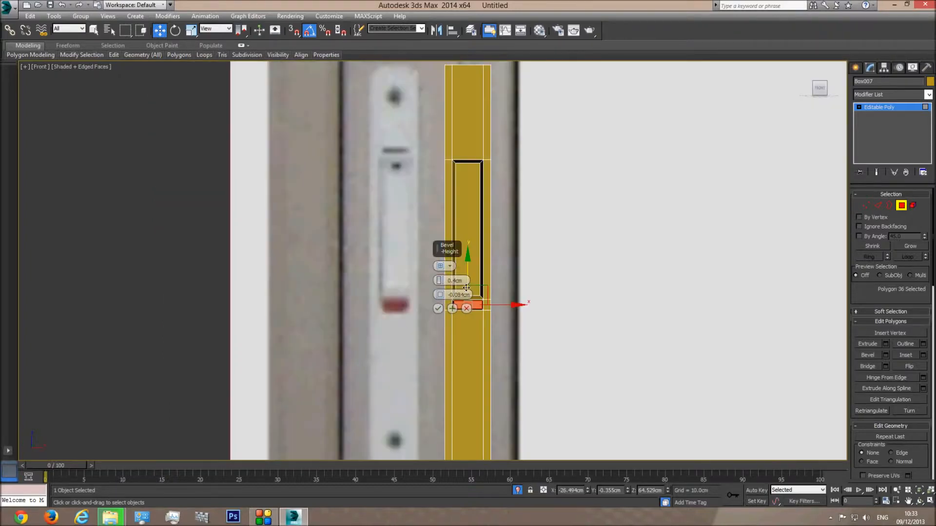
key("p")
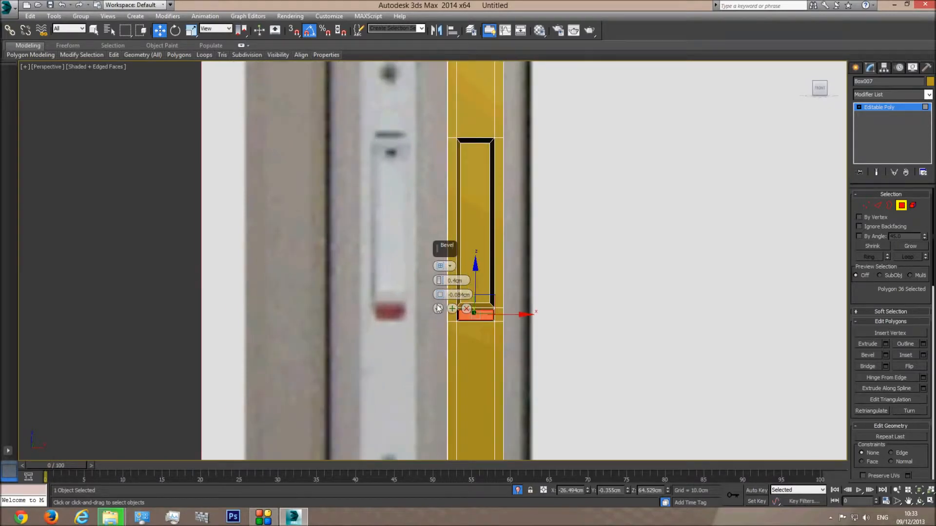
left_click(919, 501)
left_click_drag(551, 292, 464, 313)
left_click_drag(440, 281, 440, 281)
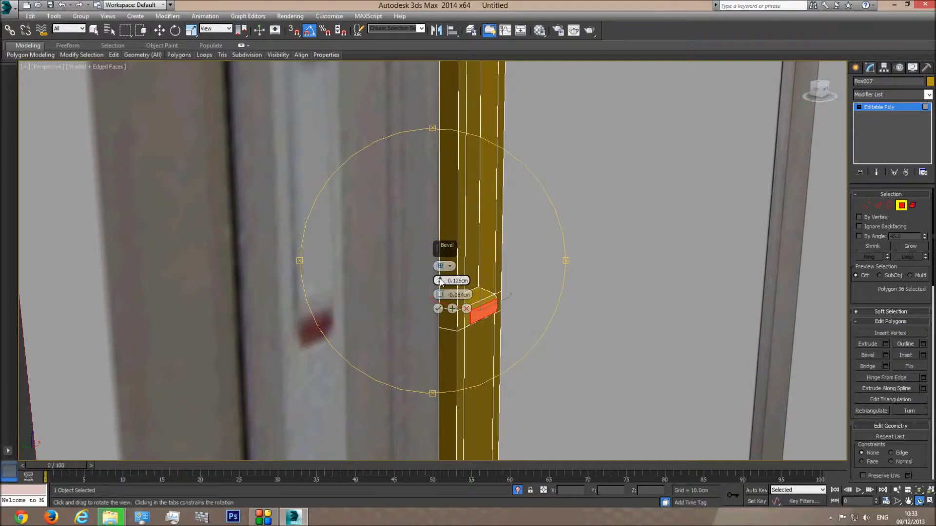
left_click(437, 308)
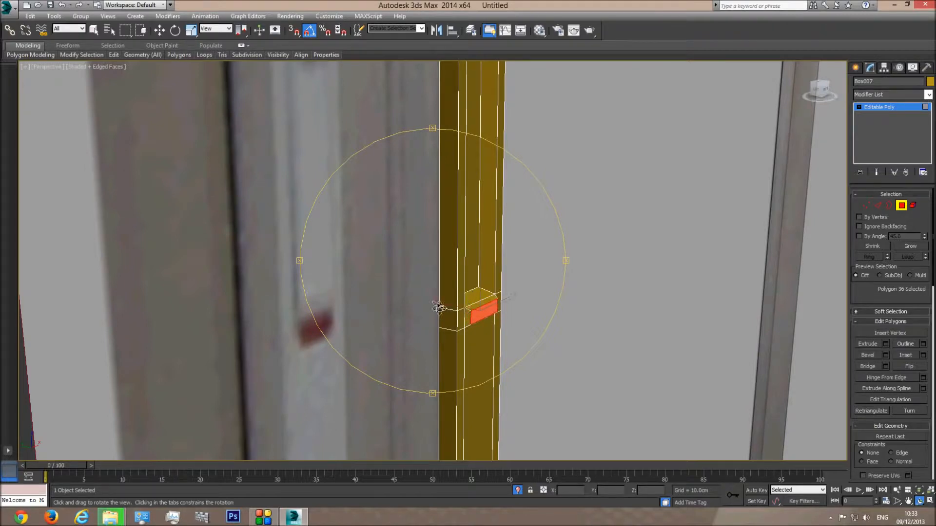
left_click(905, 206)
key("w")
Create a sphere with a radius of about 0.46 cm centred across the handle's width near its upper end
scroll(463, 270, "down", 3)
scroll(411, 316, "down", 2)
middle_click_drag(411, 315, 404, 264)
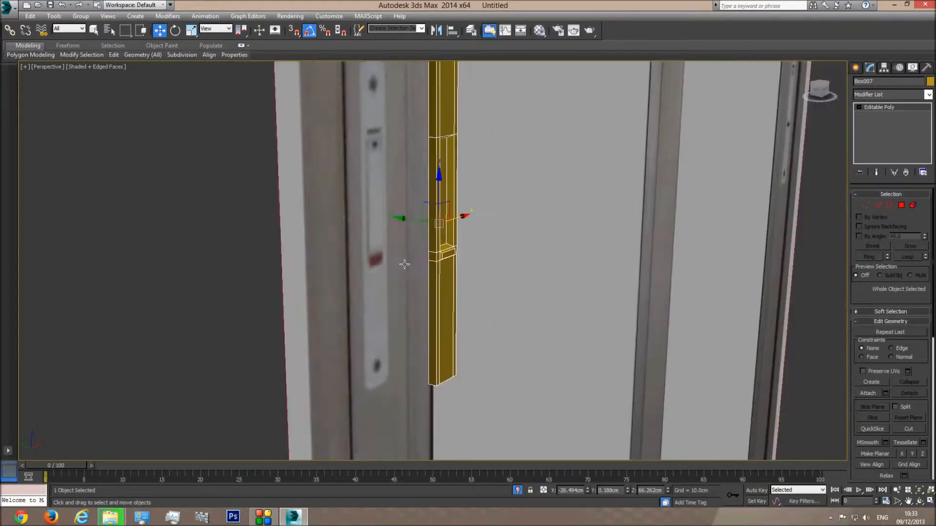
middle_click_drag(433, 322, 433, 379)
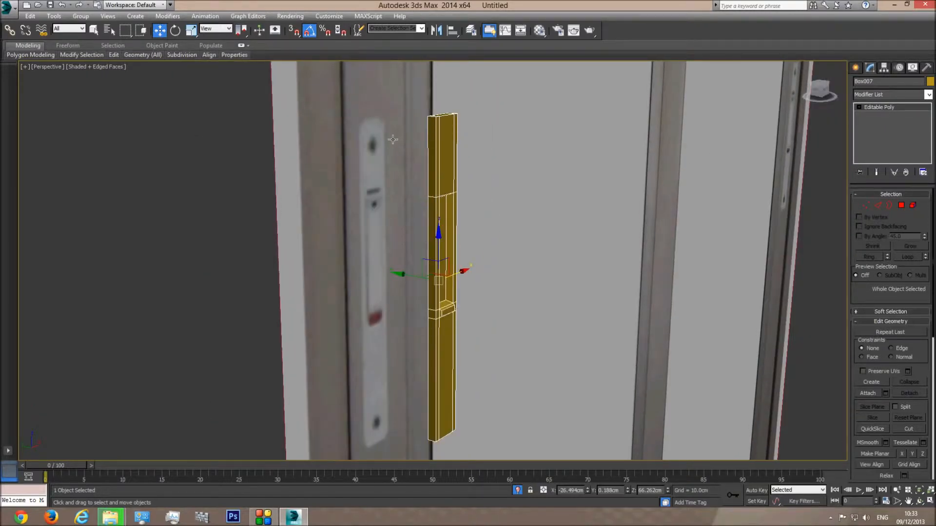
left_click(856, 68)
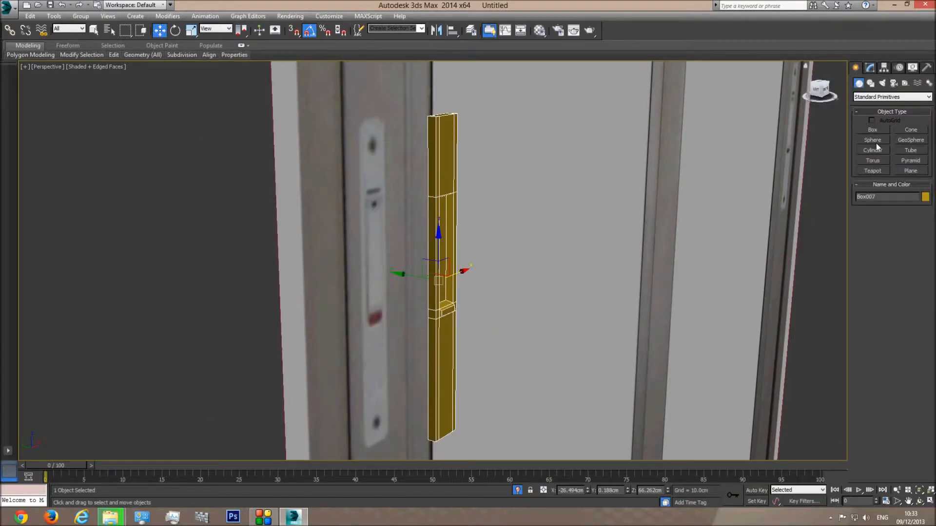
middle_click_drag(479, 187, 486, 269, "alt")
key("f")
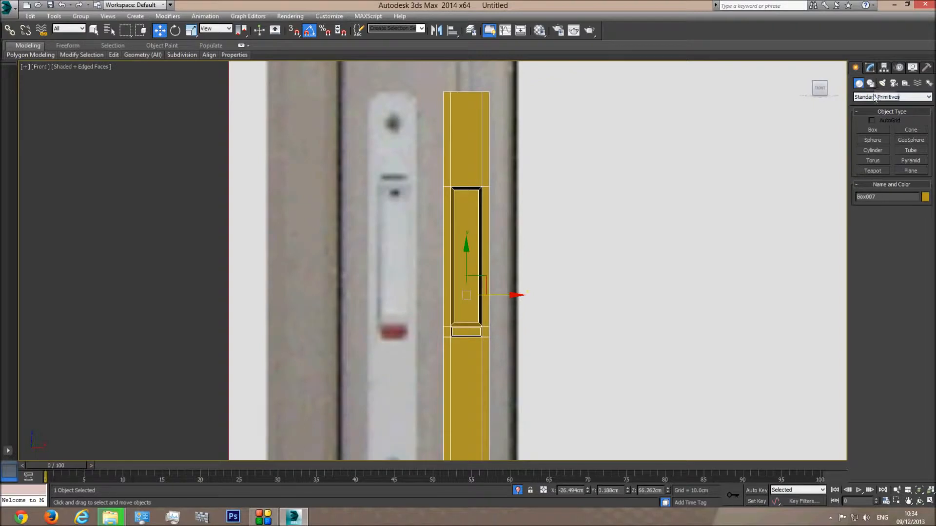
left_click(873, 141)
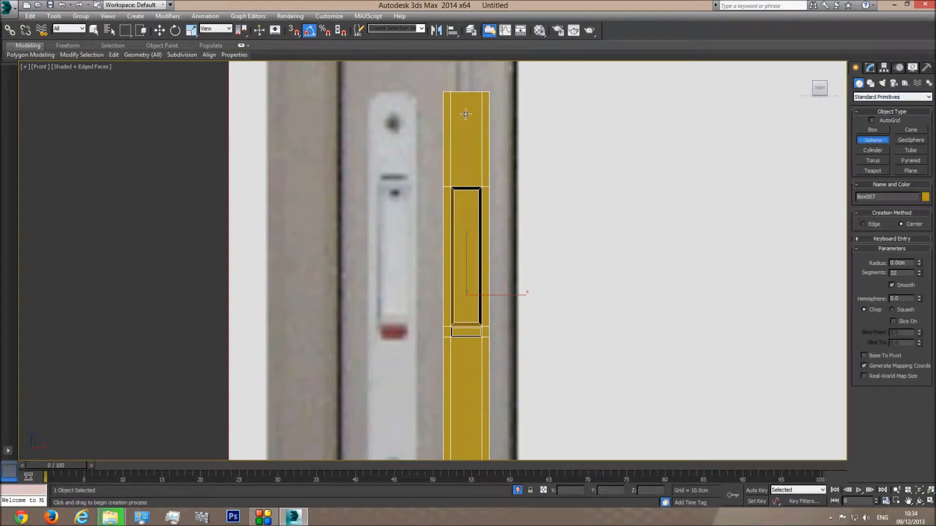
key("F3")
left_click_drag(466, 117, 471, 122)
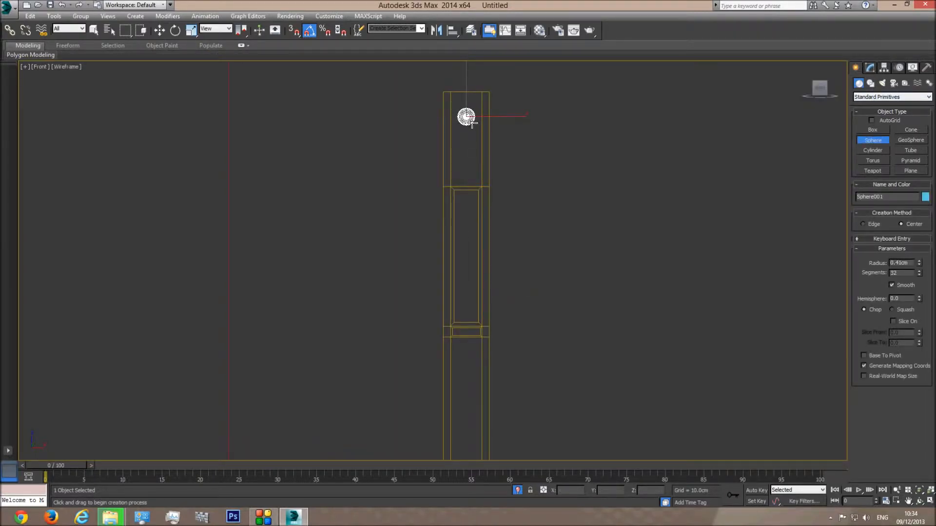
key("F3")
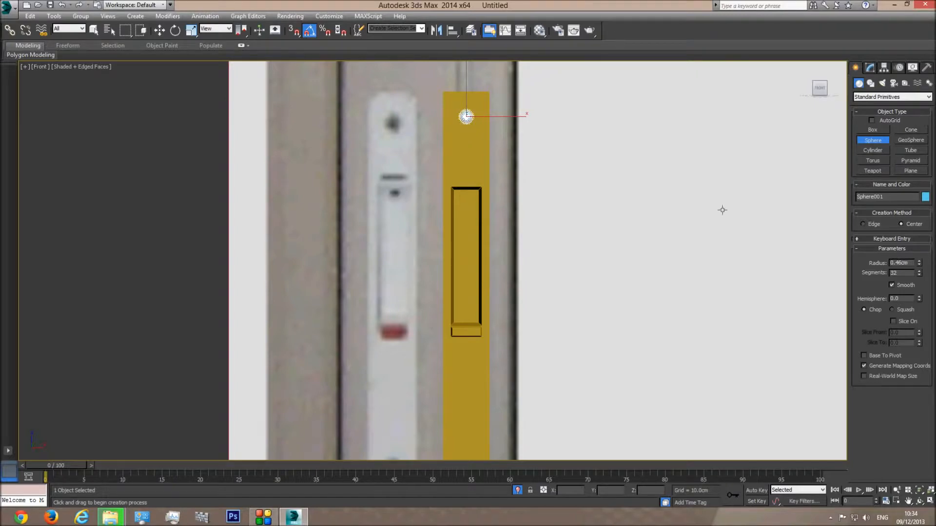
Move the sphere forward so it stands clear of the handle's front face
key("p")
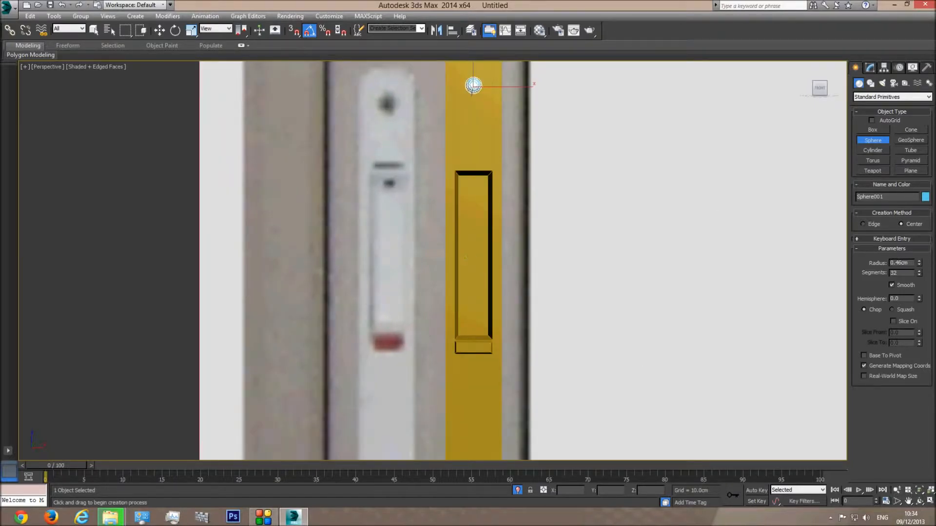
left_click(919, 501)
left_click_drag(549, 297, 474, 274)
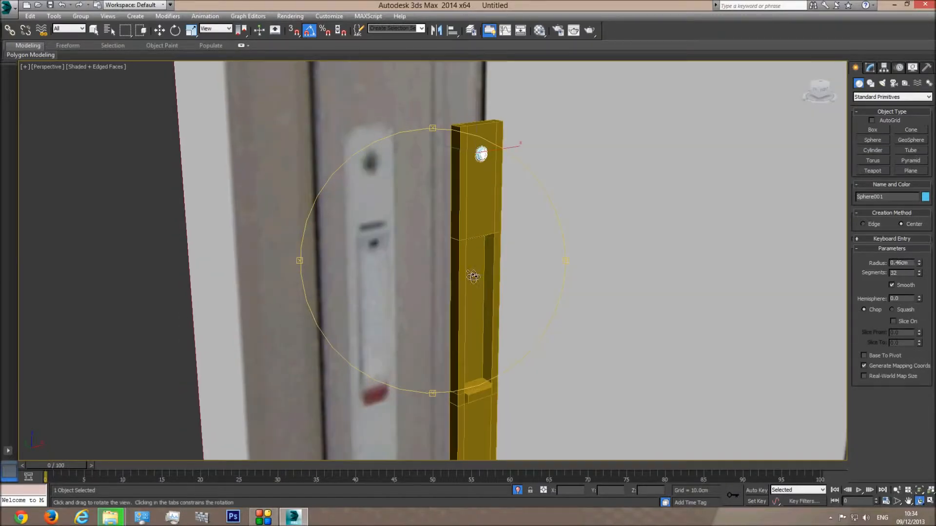
left_click(159, 31)
left_click_drag(458, 147, 511, 163)
Set the sphere's hemisphere value to 0.5 and move it back onto the handle's front face
left_click(870, 68)
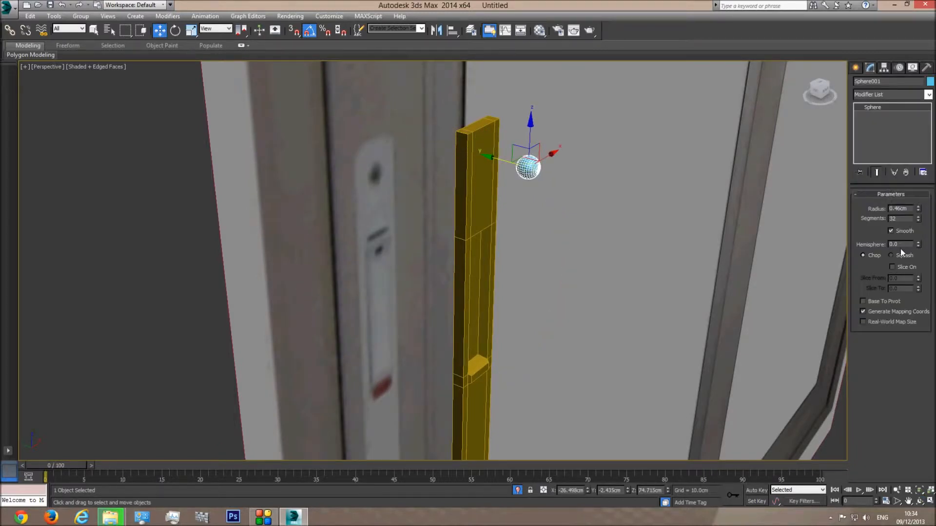
key("Return")
scroll(556, 132, "up", 5)
left_click_drag(514, 188, 409, 157)
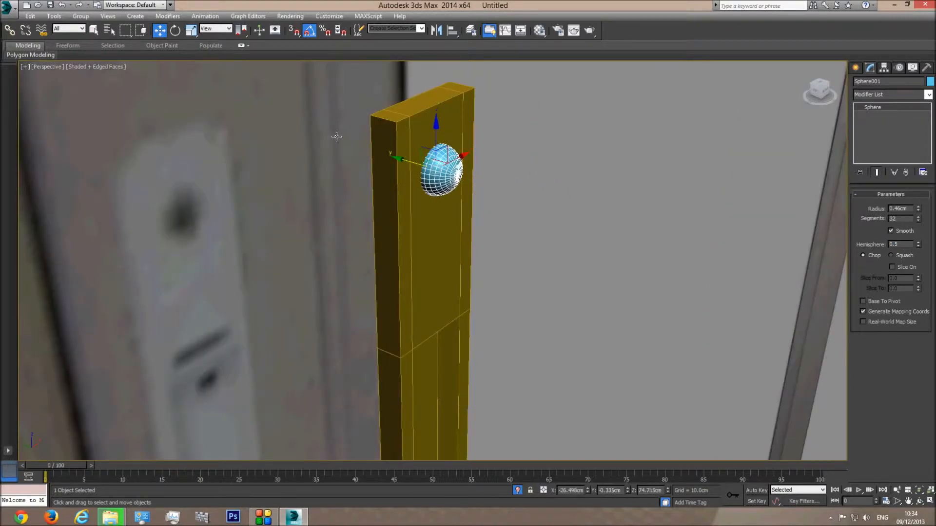
Flatten the hemisphere to about half its depth and set its segments to 16
left_click(191, 30)
left_click_drag(480, 181, 457, 179)
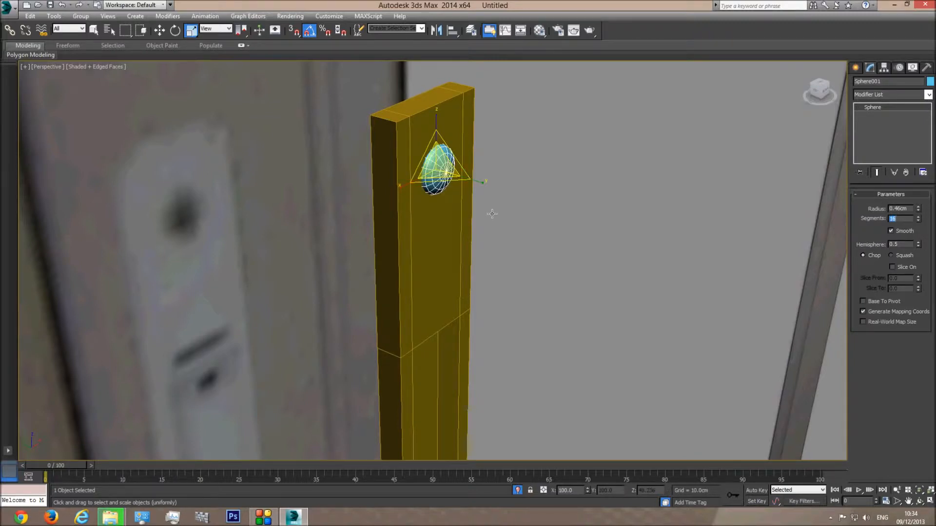
left_click(160, 31)
Copy the flattened screw head straight down to the handle's lower end, level with the pictured lower screw
middle_click_drag(550, 278, 525, 178, "alt")
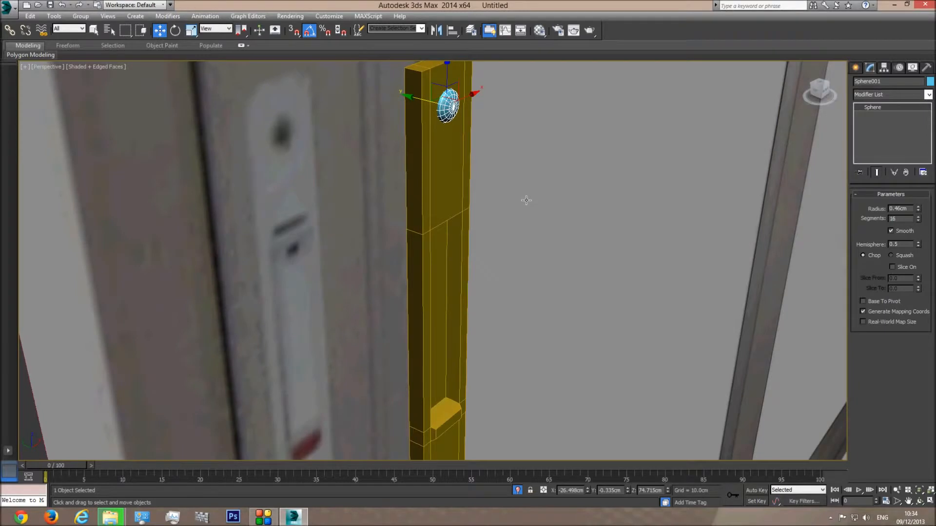
key("f")
scroll(489, 211, "down", 2)
left_click_drag(470, 108, 471, 349, "shift")
left_click(471, 299)
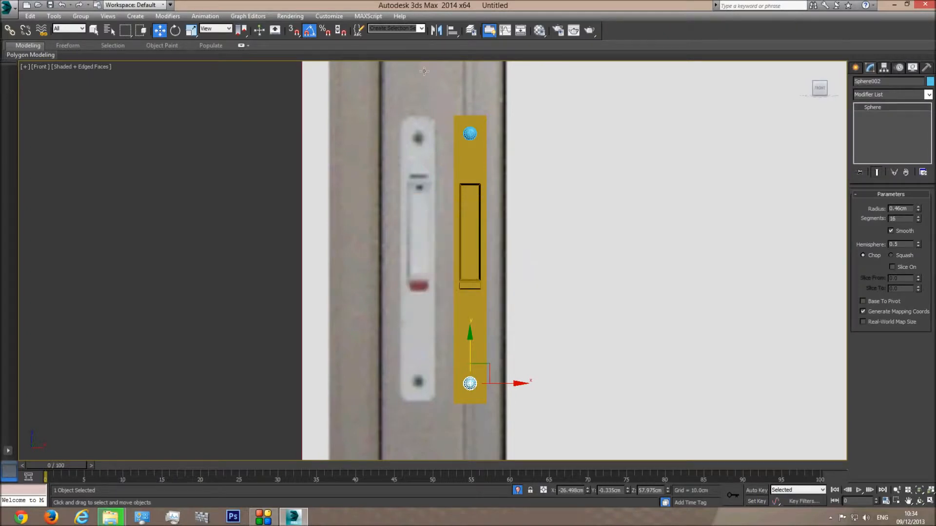
Select the handle body in an angled perspective view that shows both screw heads
key("p")
left_click(920, 501)
left_click_drag(468, 265, 485, 226)
scroll(466, 233, "up", 3)
left_click(94, 30)
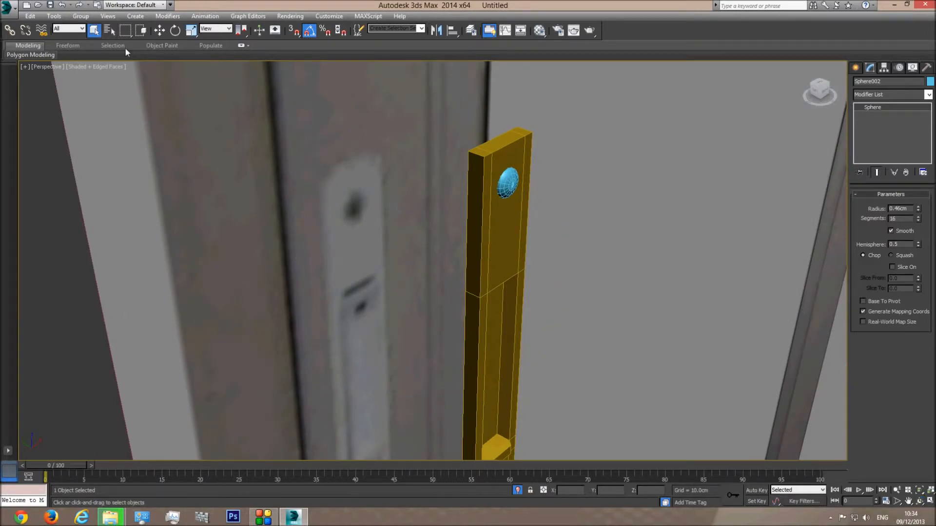
left_click(507, 259)
scroll(520, 216, "down", 3)
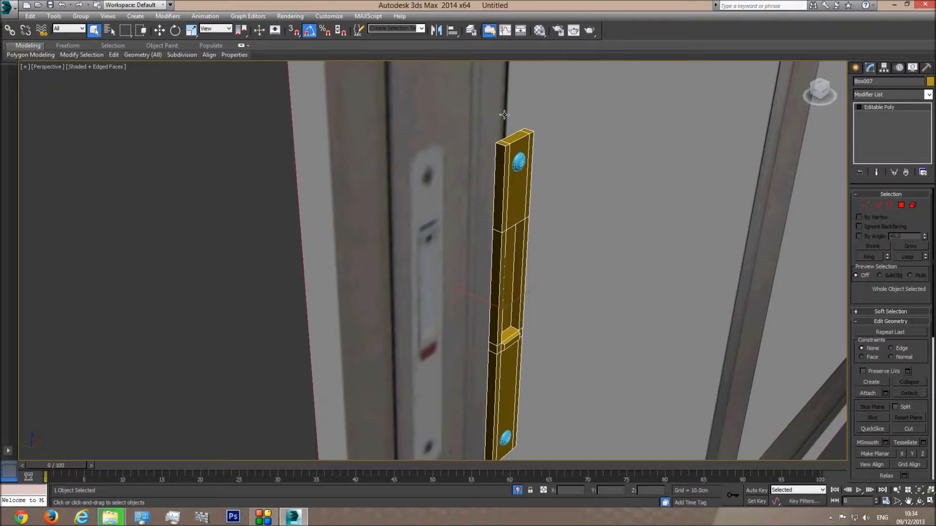
Try chamfering all of the handle's edges by 0.1 cm
left_click(878, 206)
scroll(649, 148, "down", 3)
left_click_drag(452, 280, 446, 360)
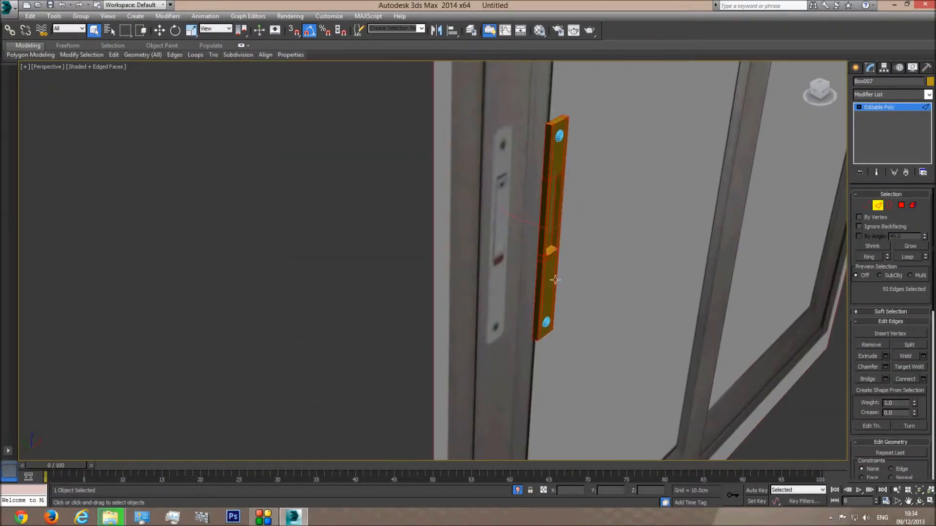
scroll(564, 228, "up", 5)
middle_click_drag(542, 146, 540, 254)
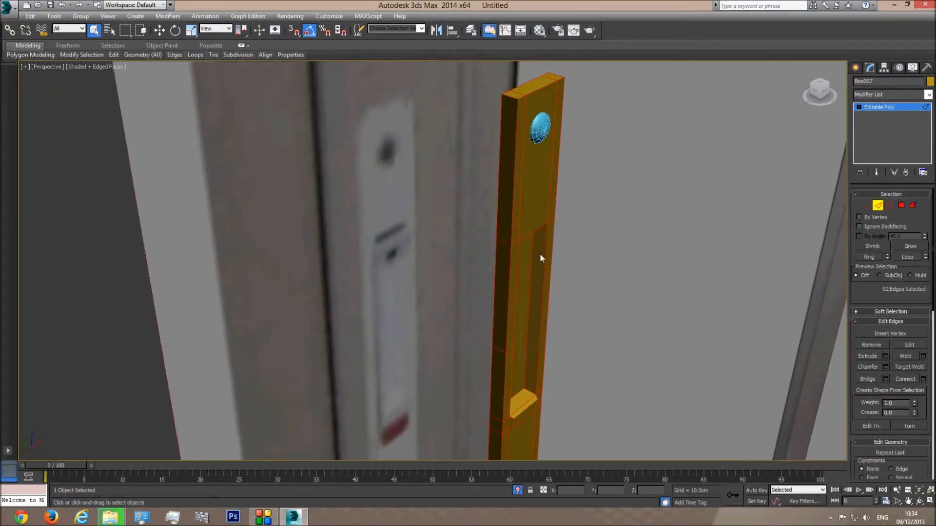
left_click(884, 367)
left_click(454, 266)
type("0.1")
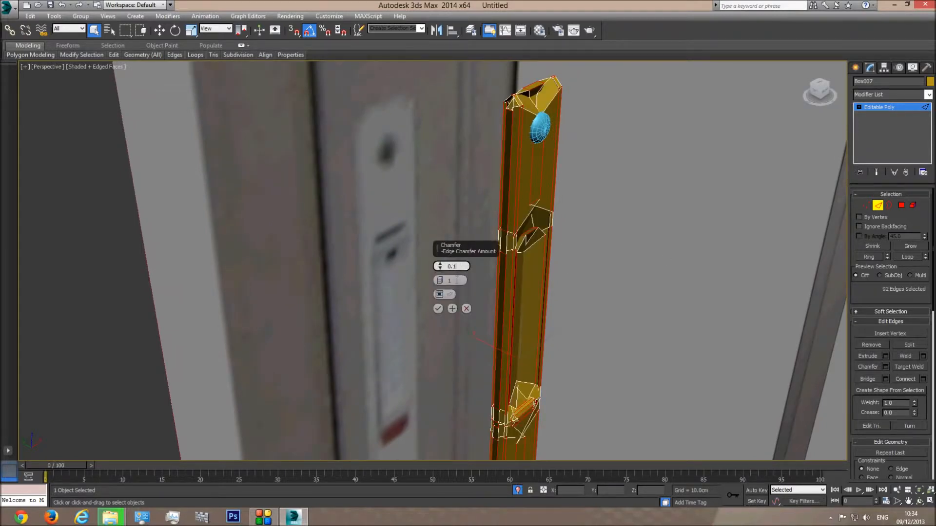
key("Return")
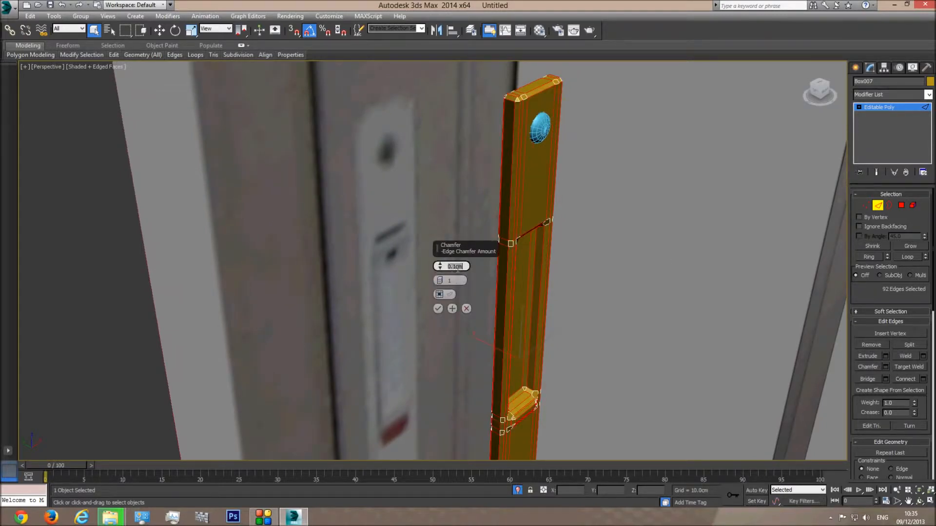
Set the all-edge chamfer to 0.05 cm with 3 segments and apply it
type("0.05")
key("Return")
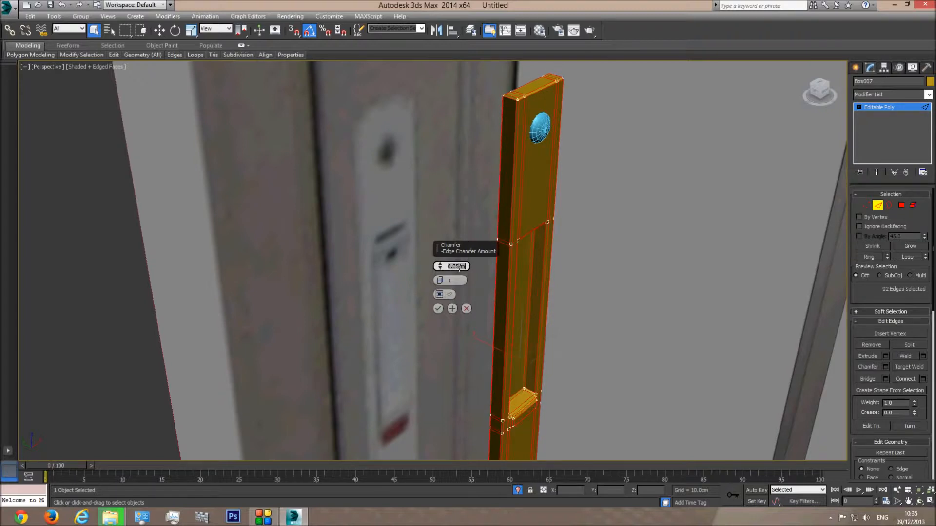
left_click(456, 281)
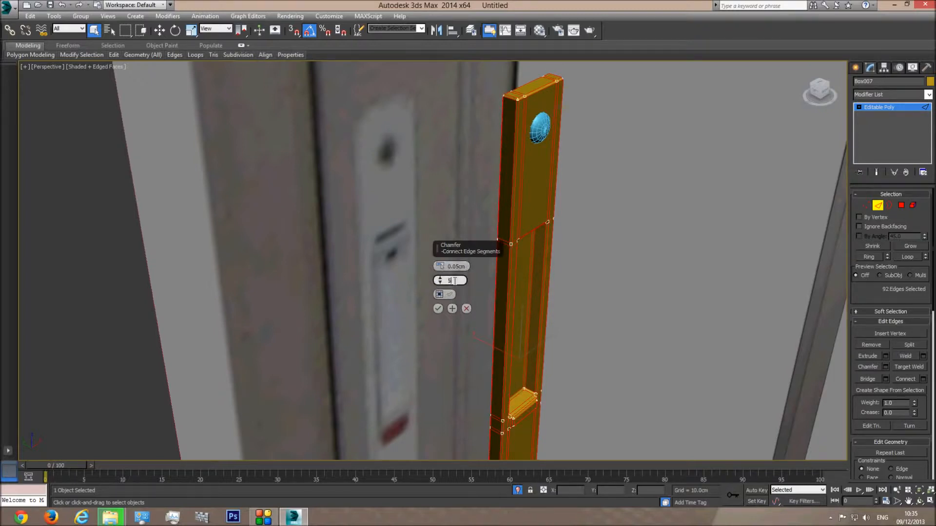
type("3")
key("Return")
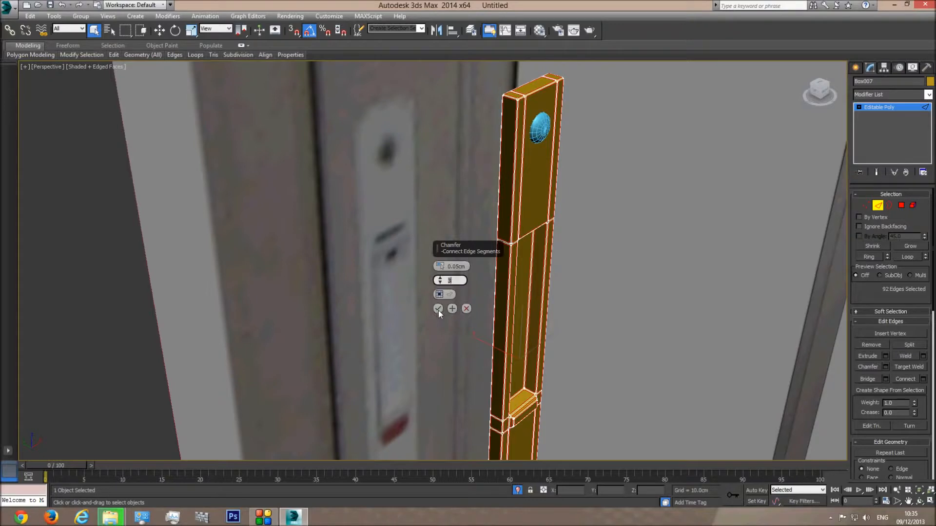
left_click(438, 308)
Examine the chamfered handle's upper corners close up, shaded with and without edge lines
left_click(893, 109)
key("F4")
left_click(759, 378)
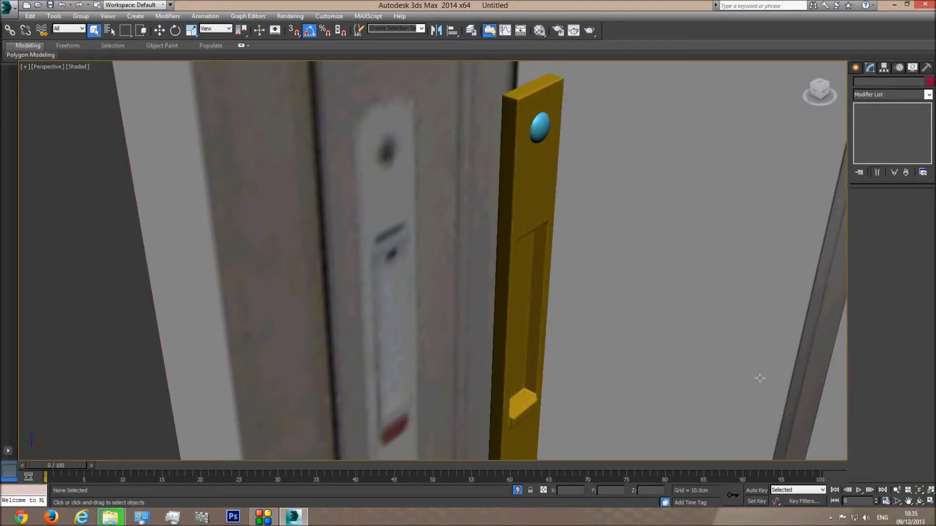
left_click(919, 502)
left_click_drag(464, 295, 417, 253)
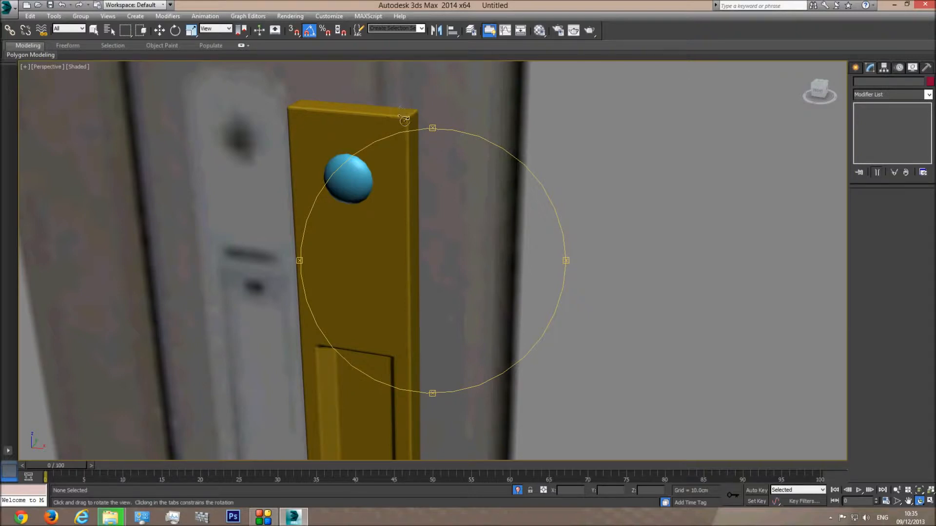
left_click_drag(420, 180, 443, 232)
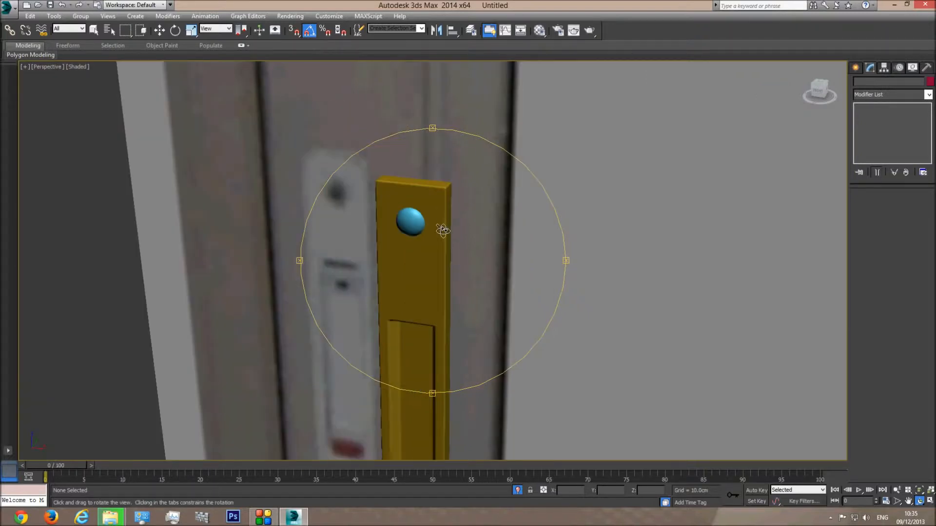
mouse_move(449, 182)
left_mouse_down()
mouse_move(441, 215)
mouse_move(428, 211)
left_mouse_up()
key("F4")
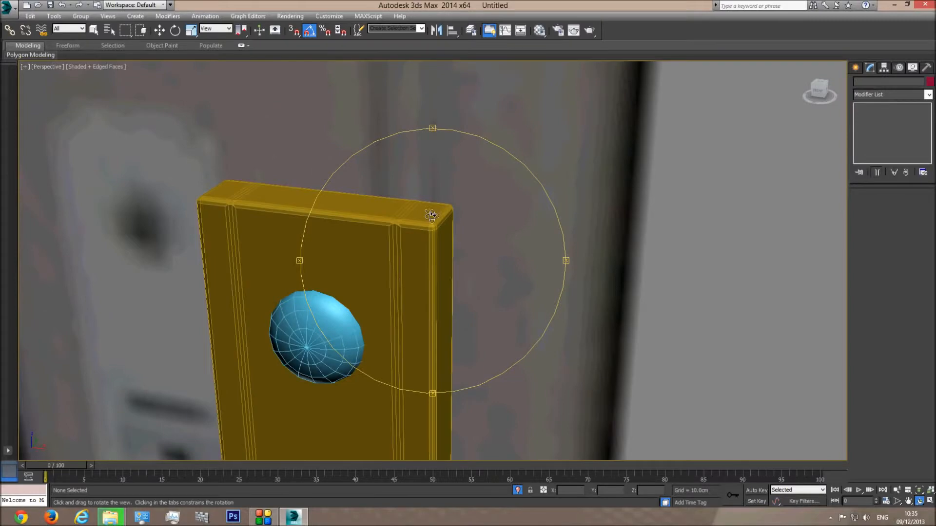
Undo the chamfer on all of the handle's edges
scroll(440, 244, "down", 3)
key("ctrl+z")
key("ctrl+z")
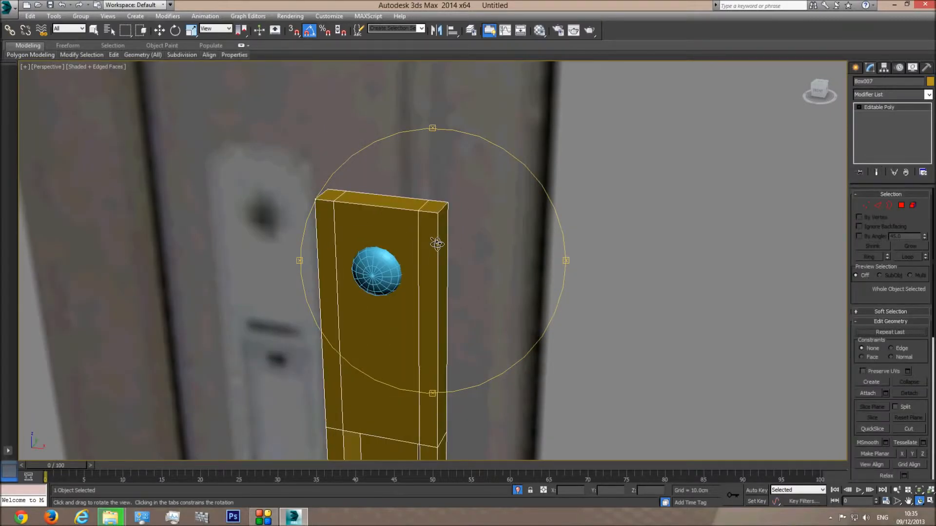
key("q")
Select the two short depth edges at the handle's upper corners
left_click(880, 205)
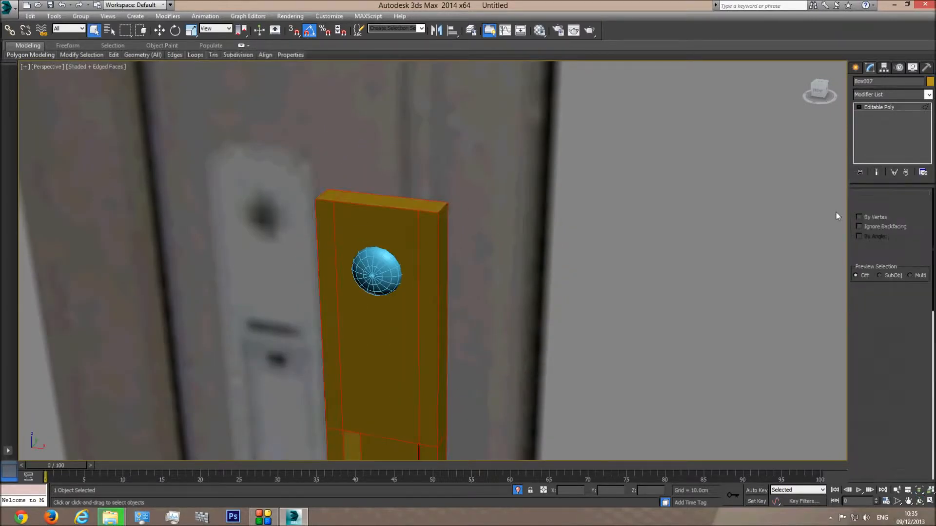
left_click(442, 209)
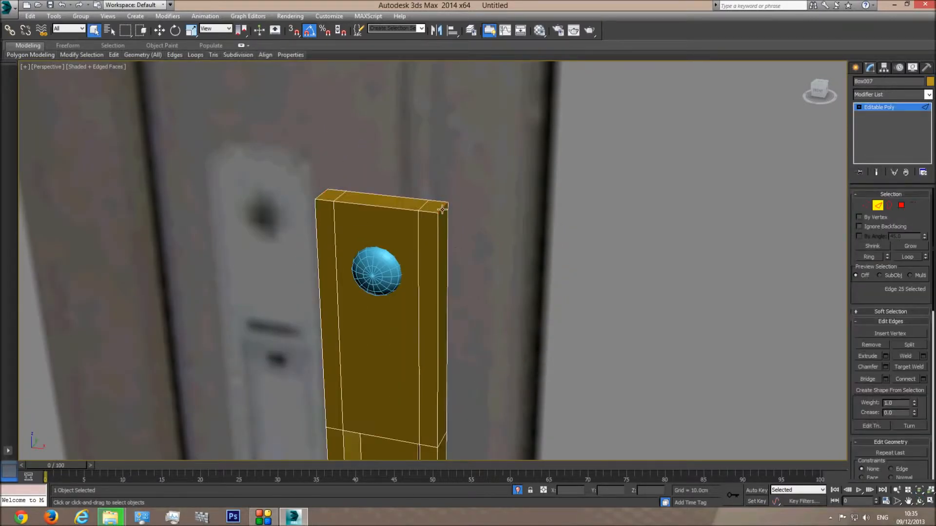
left_click(322, 194, "ctrl")
middle_click_drag(666, 341, 643, 88)
scroll(643, 97, "down", 3)
middle_click_drag(555, 429, 535, 229)
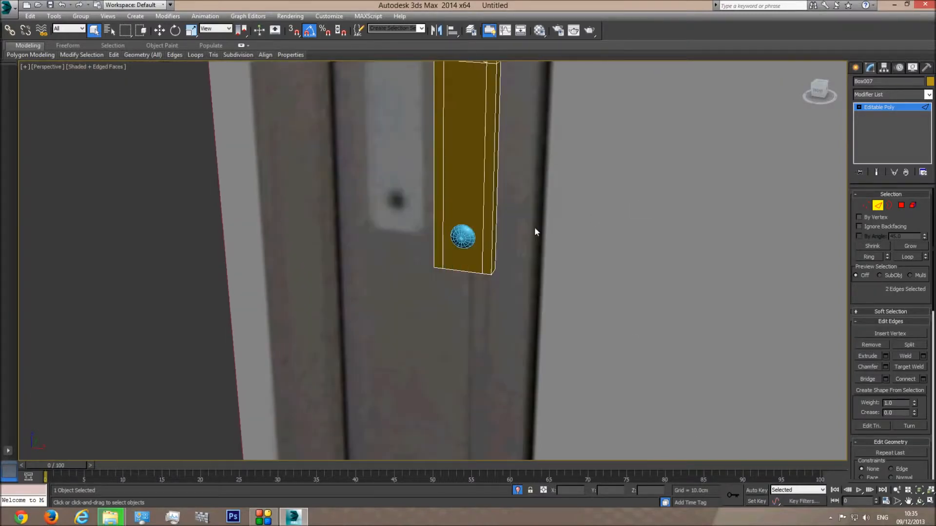
Add the two short depth edges at the handle's lower corners to the edge selection
scroll(535, 229, "up", 3)
left_click(444, 329, "ctrl")
left_click(920, 502)
left_click_drag(422, 250, 483, 242)
right_click(308, 433)
left_click(310, 422, "ctrl")
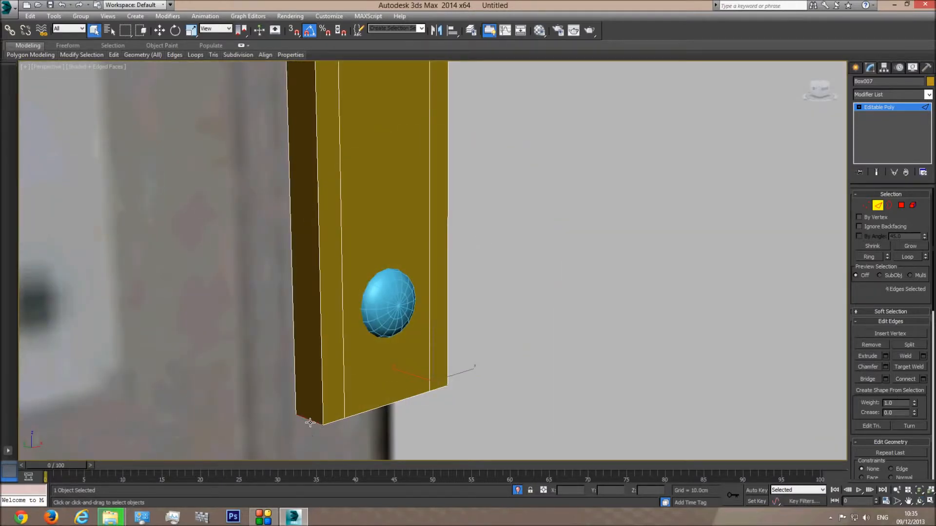
middle_click_drag(341, 227, 460, 302)
scroll(460, 303, "down", 4)
left_click(333, 381)
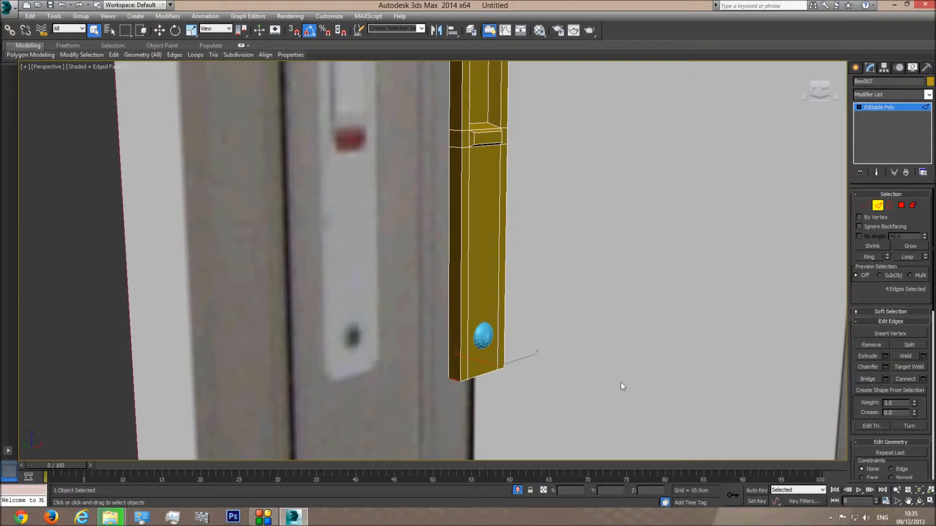
Round the handle's four corners with a chamfer of about 0.34 cm and 3 segments, judged against the reference image
left_click(884, 367)
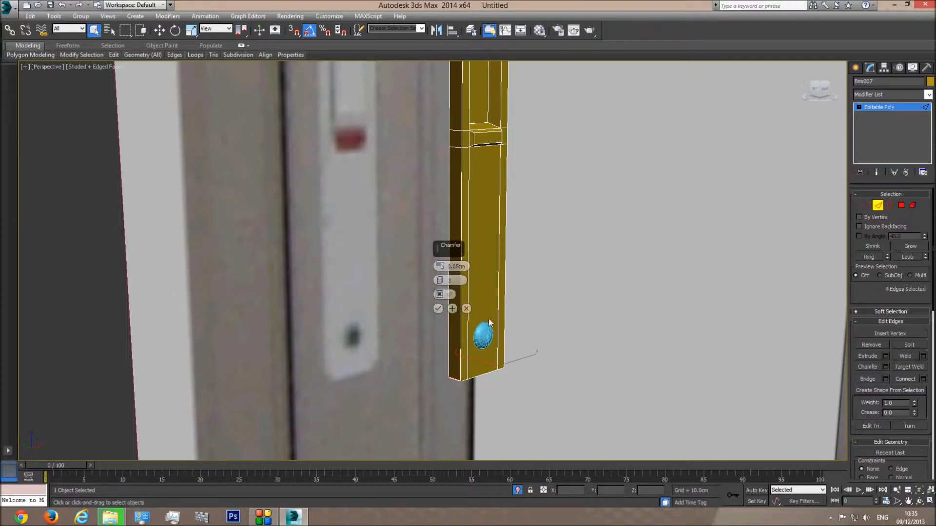
left_click_drag(440, 266, 440, 264)
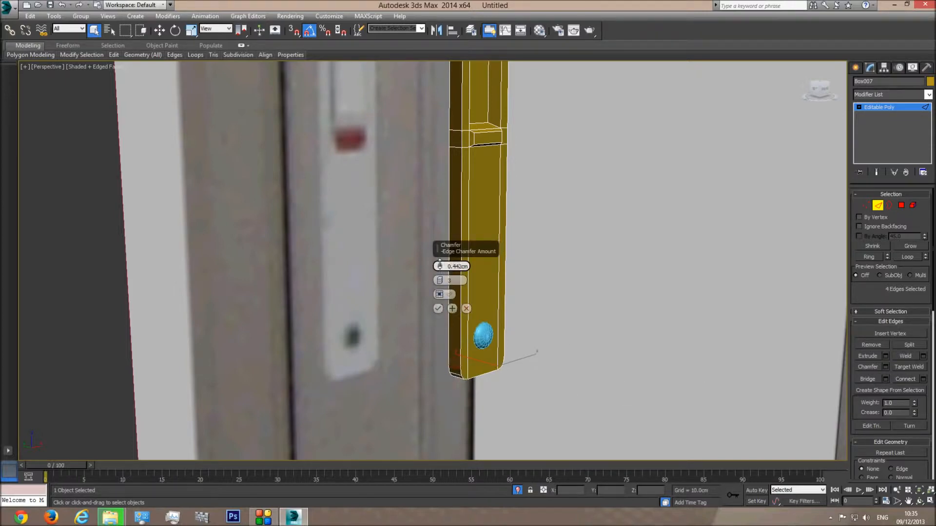
key("f")
scroll(440, 266, "up", 5)
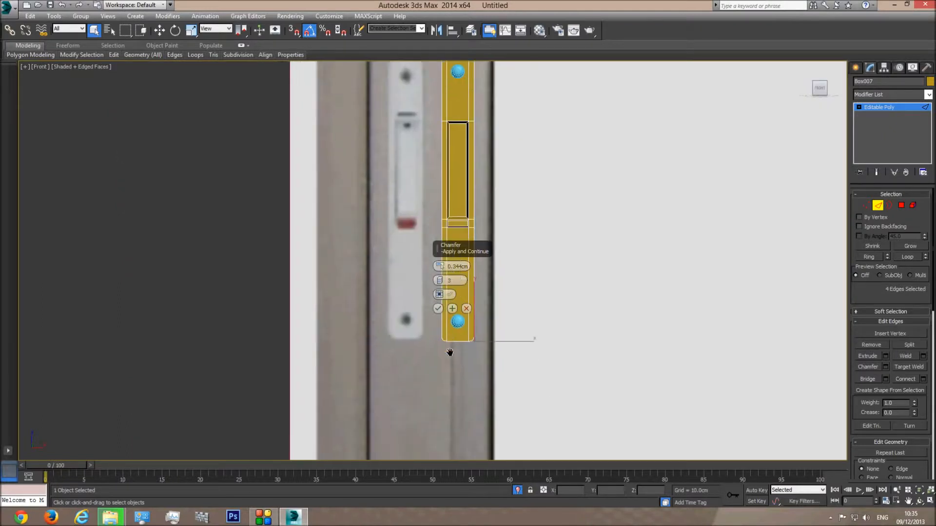
left_click(438, 309)
Try picking the handle's front outline edge by edge, starting with the side edge loop and the lower edges
key("p")
left_click(919, 502)
left_click_drag(445, 234, 425, 212)
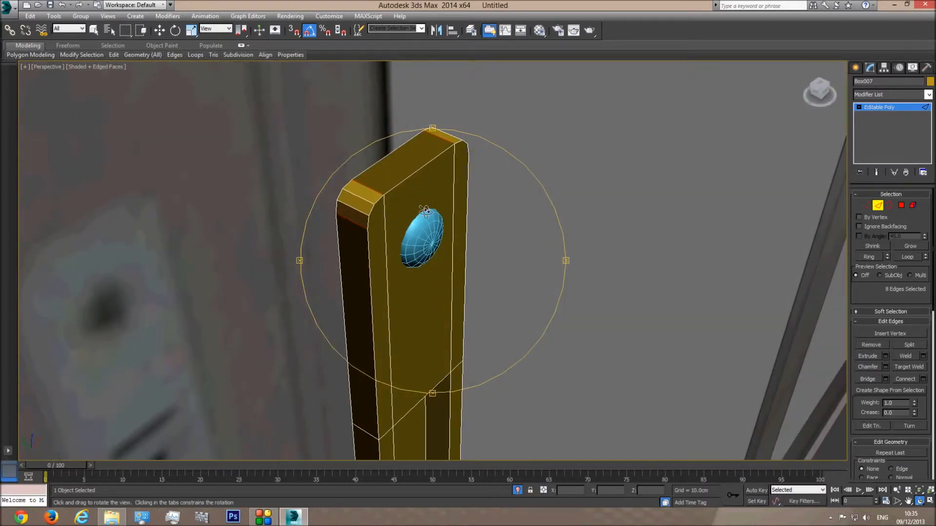
right_click(444, 254)
left_click(369, 268)
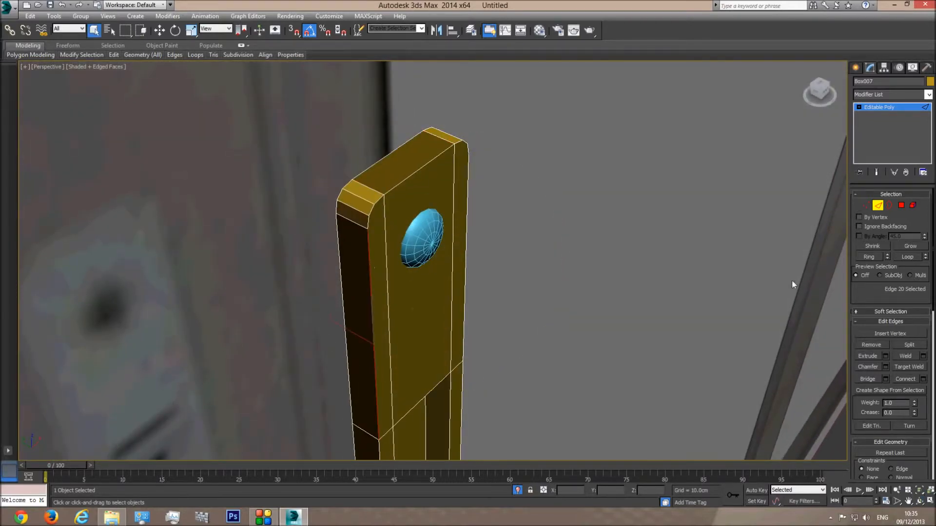
left_click(906, 257)
middle_click_drag(483, 170, 394, 275, "alt")
scroll(411, 378, "up", 4)
scroll(395, 274, "up", 2)
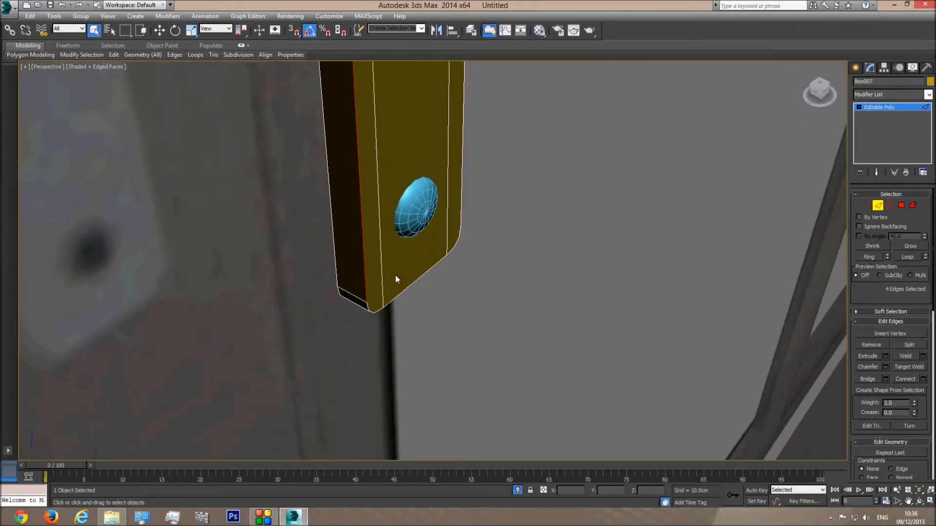
left_click(413, 284, "ctrl")
left_click(378, 312, "ctrl")
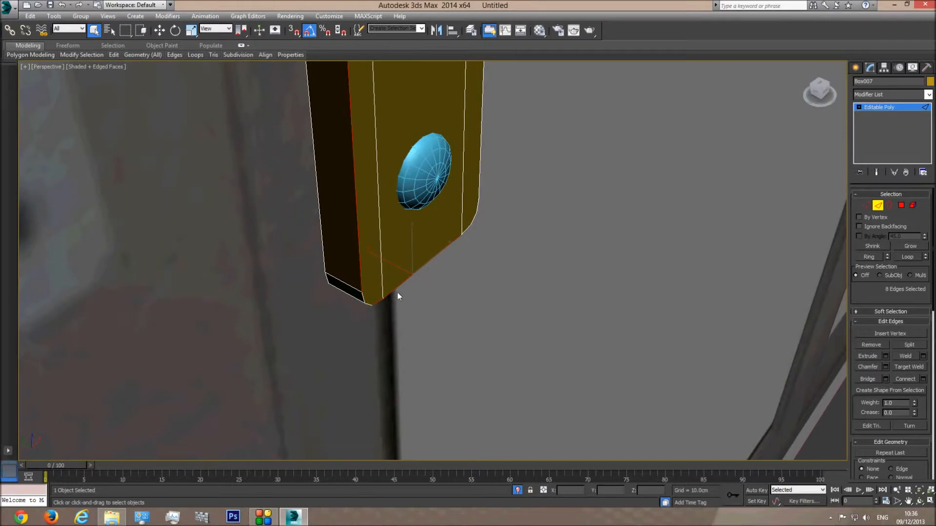
Region-select the handle's front-face edges in a wireframe top view and deselect the edges running back in depth
key("F3")
key("t")
scroll(376, 279, "up", 5)
scroll(542, 317, "up", 4)
scroll(449, 258, "up", 6)
left_click_drag(551, 268, 313, 279)
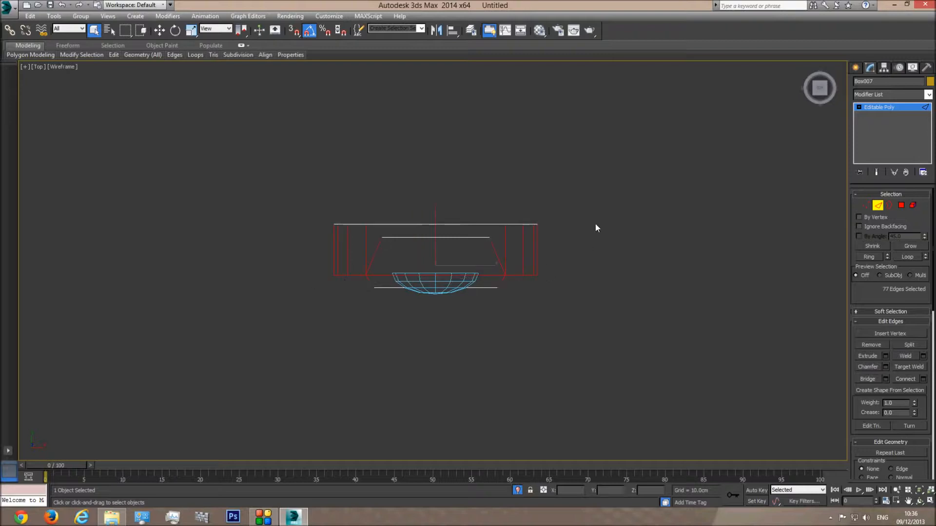
left_click_drag(408, 229, 258, 261, "alt")
left_click_drag(327, 291, 323, 287)
Deselect the two inner vertical edges above the recess on the handle's front face
key("p")
left_click(919, 493)
left_click(919, 501)
key("F3")
left_click_drag(402, 307, 424, 219)
scroll(425, 219, "down", 4)
mouse_move(428, 259)
left_mouse_down()
mouse_move(438, 264)
mouse_move(428, 290)
mouse_move(412, 256)
mouse_move(418, 222)
left_mouse_up()
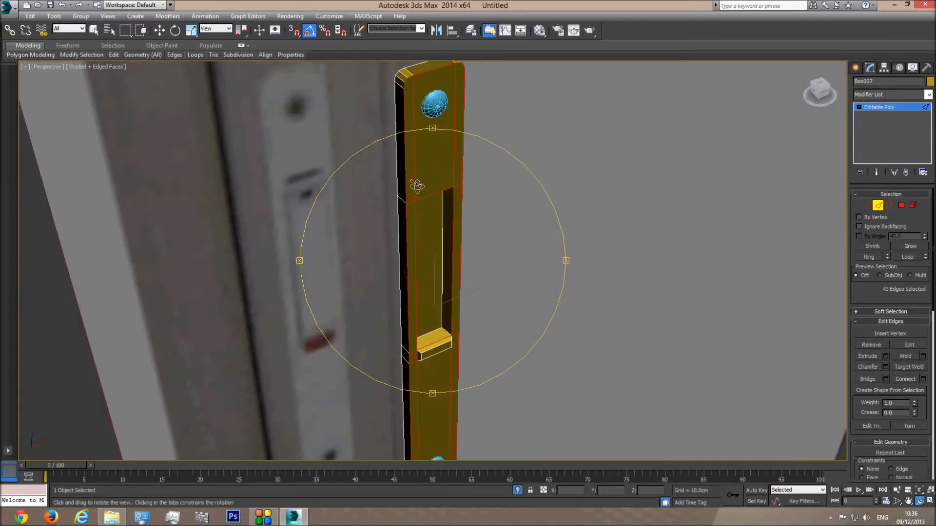
right_click(418, 99)
left_click(415, 102, "alt")
left_click(456, 91, "alt")
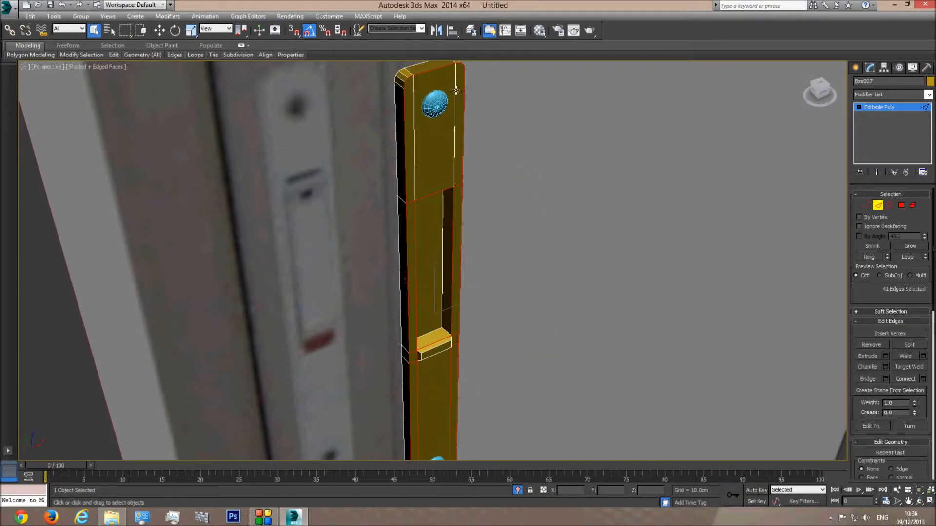
Deselect the edges around the recess and the inner edges below it, keeping only the handle's front outline selected
left_click(444, 194, "alt")
left_click(454, 190, "alt")
left_click(412, 203, "alt")
left_click(416, 219, "alt")
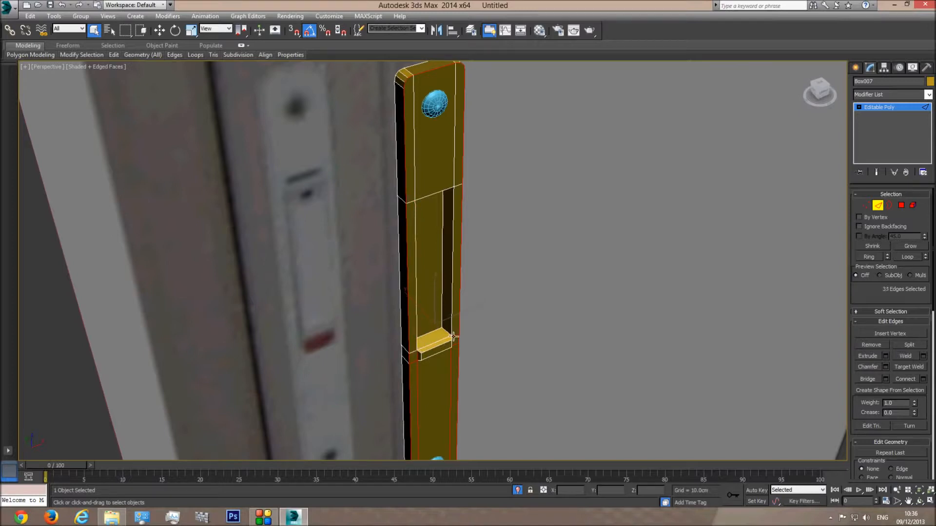
key("f")
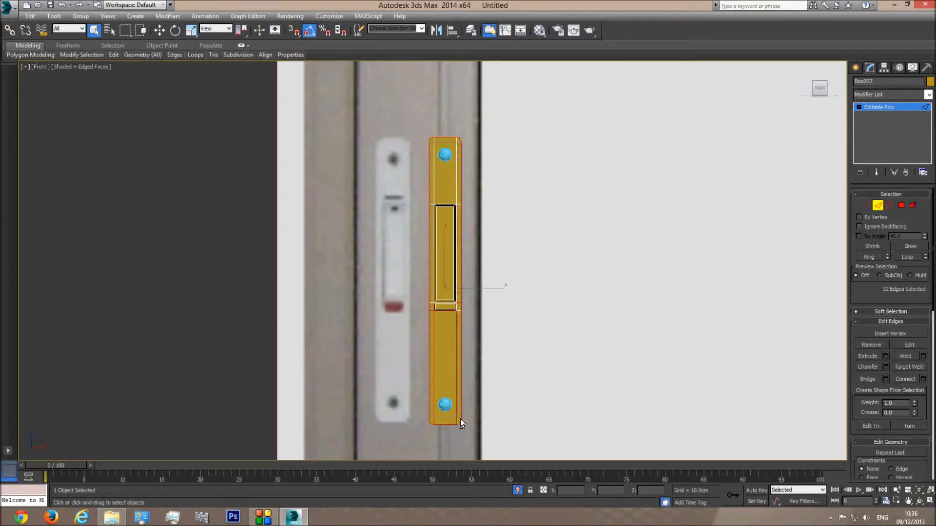
left_click_drag(460, 421, 460, 421, "alt")
Try to chamfer the handle's front outline edges by about 0.25 cm with 3 segments
left_click(919, 490)
left_click(920, 501)
left_click_drag(390, 163, 422, 182)
middle_click_drag(417, 97, 421, 198)
mouse_move(464, 385)
middle_mouse_down()
mouse_move(472, 191)
mouse_move(446, 354)
middle_mouse_up()
scroll(463, 269, "up", 5)
middle_click_drag(441, 203, 438, 370)
middle_click_drag(437, 224, 438, 357)
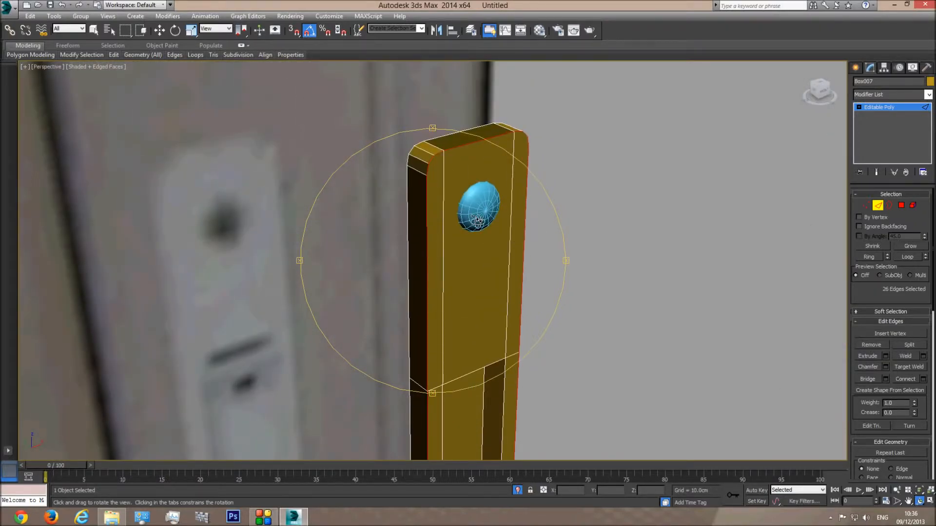
left_click(885, 367)
left_click_drag(440, 266, 440, 267)
middle_click_drag(444, 122, 435, 196)
scroll(435, 196, "up", 3)
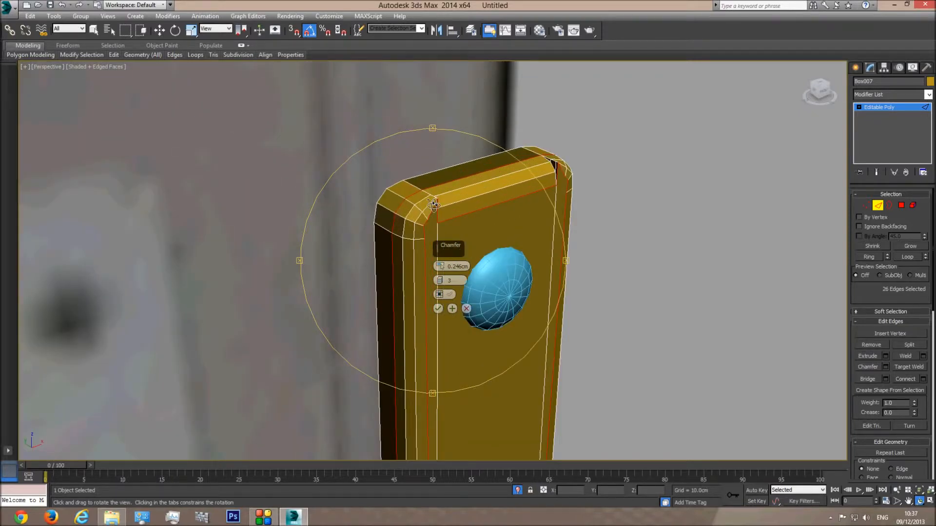
left_click(467, 309)
Cut a diagonal edge from the recess's upper left corner up to the left outer edge of the handle's front face
left_click_drag(480, 277, 460, 261)
middle_click_drag(460, 261, 460, 202)
scroll(455, 203, "down", 4)
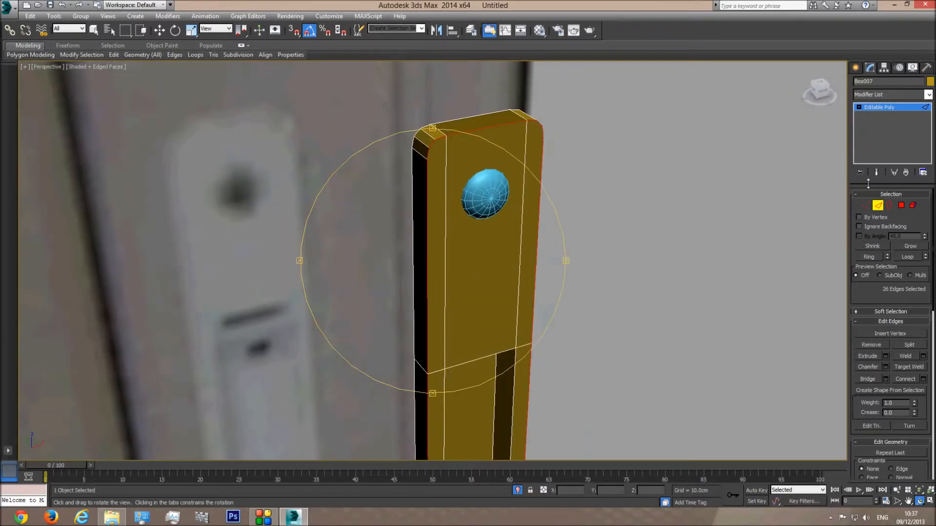
left_click(865, 206)
left_click_drag(872, 309, 867, 131)
left_click(906, 359)
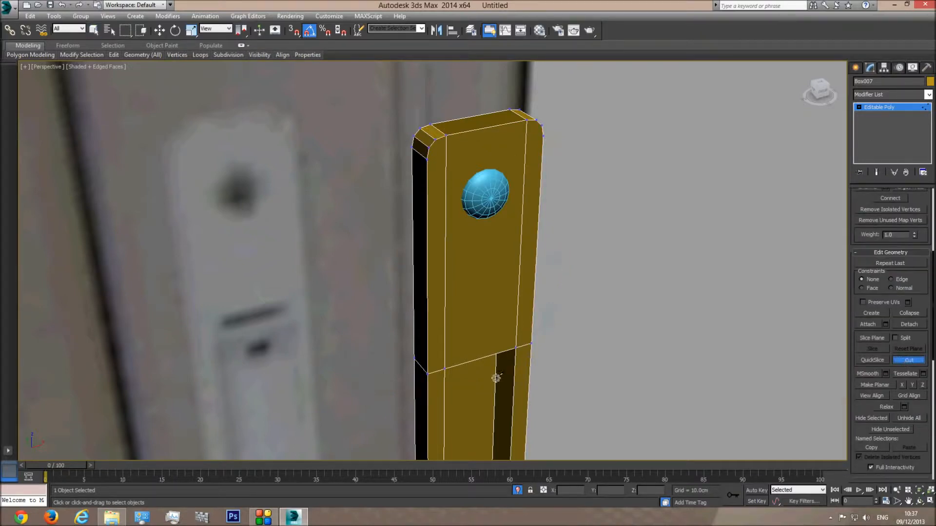
left_click(443, 368)
left_click(427, 290)
right_click(522, 345)
Cut a matching diagonal edge from the recess's upper right corner up to the front face's right outer edge
left_click(516, 348)
left_click(534, 271)
right_click(578, 258)
right_click(691, 228)
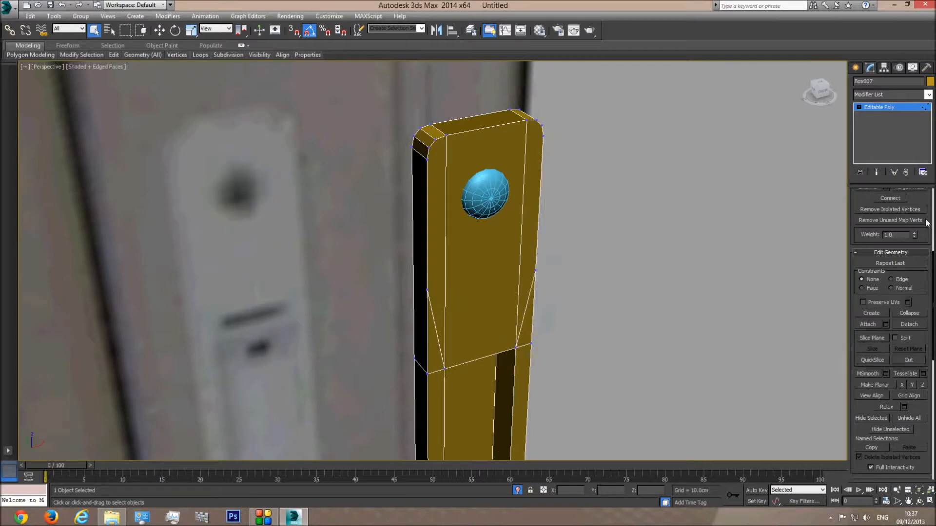
Remove the two inner vertical edges above the recess on the handle's front face
scroll(856, 201, "up", 5)
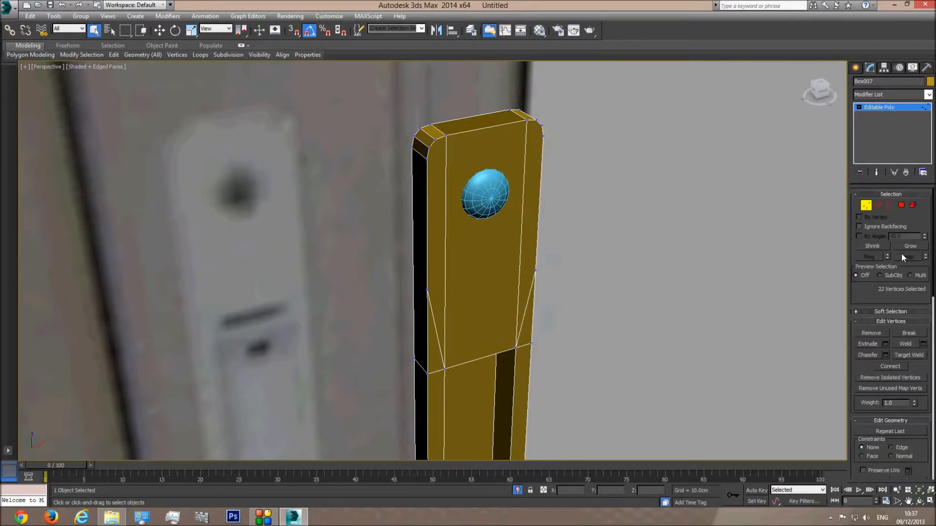
left_click(878, 206)
left_click(520, 232)
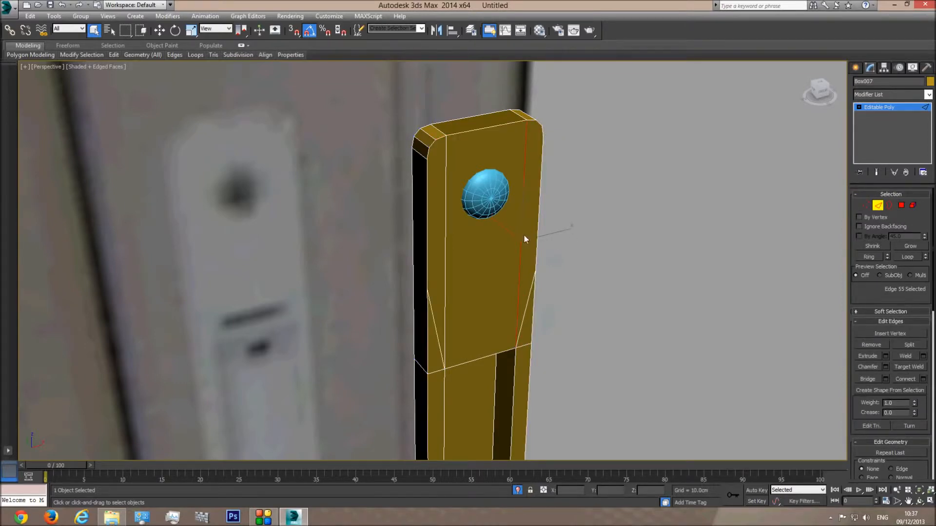
left_click(463, 247)
left_click(445, 246)
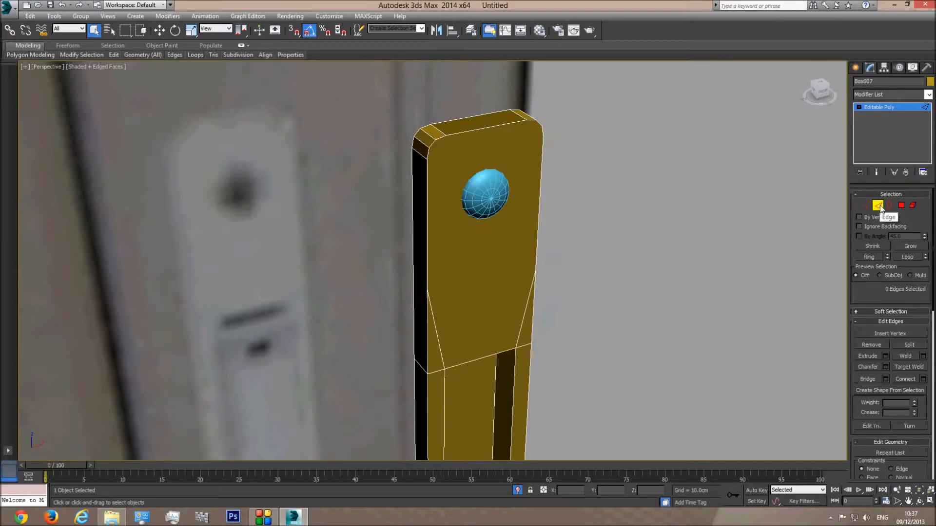
Cut a diagonal edge from the recess's lower left corner down to the left outer edge of the handle's front face
middle_click_drag(560, 369, 560, 253)
middle_click_drag(550, 419, 547, 219)
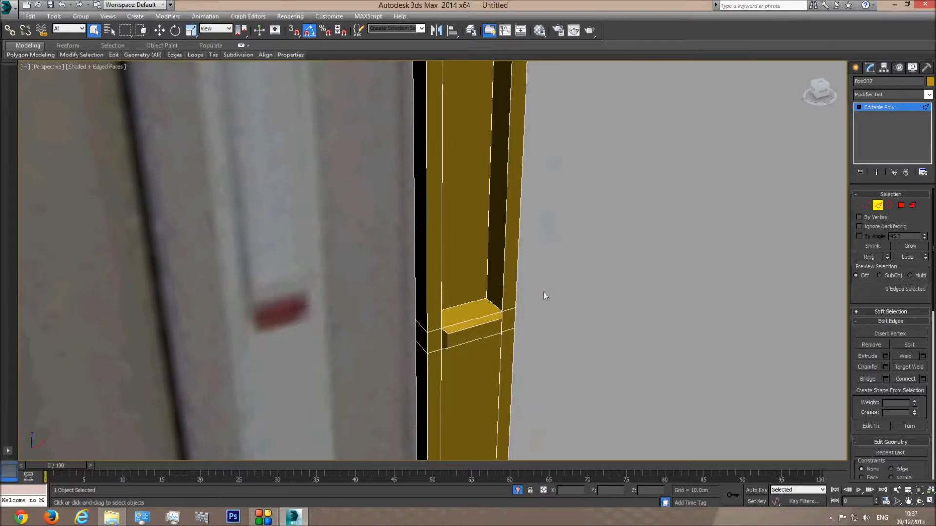
middle_click_drag(532, 352, 535, 251)
middle_click_drag(509, 368, 507, 232)
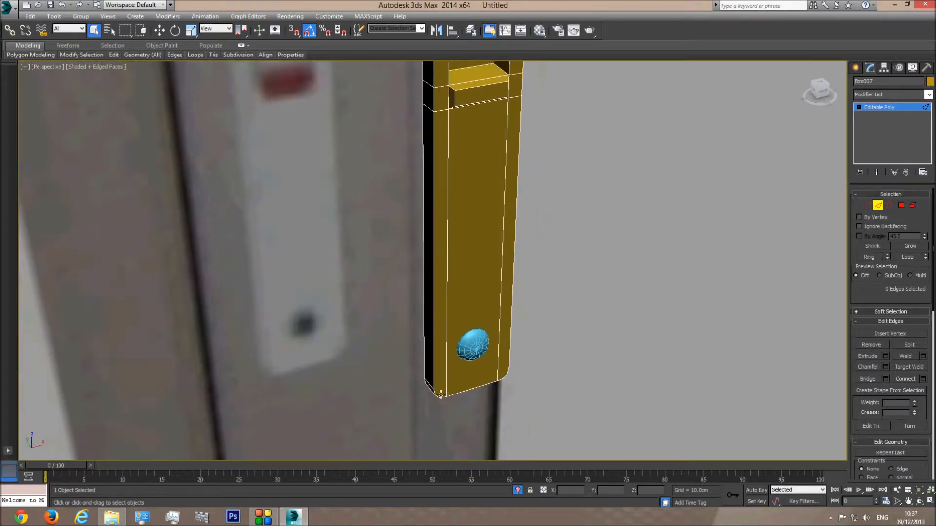
left_click(867, 207)
left_click_drag(864, 291, 854, 151)
left_click(900, 385)
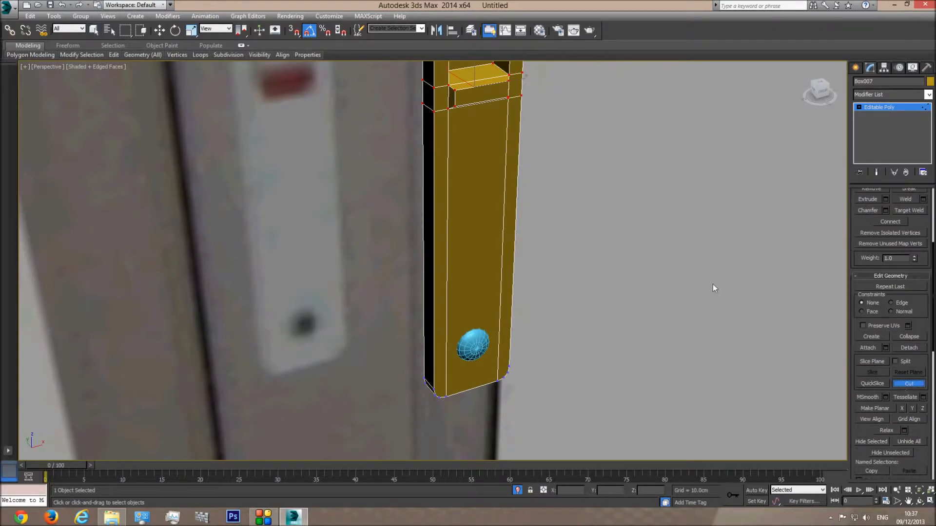
left_click(447, 109)
left_click(433, 208)
Cut a matching diagonal edge from the recess's lower right corner down to the front face's right outer edge
scroll(458, 122, "up", 5)
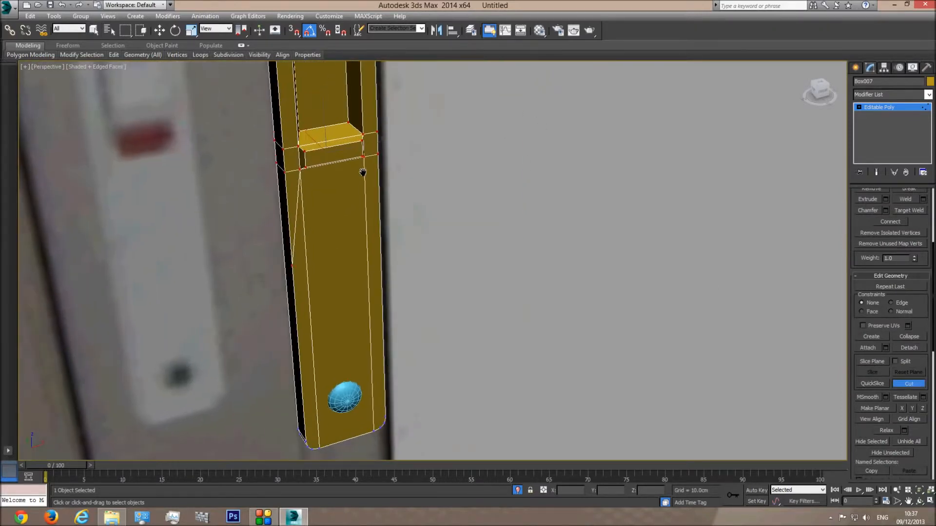
left_click(364, 142)
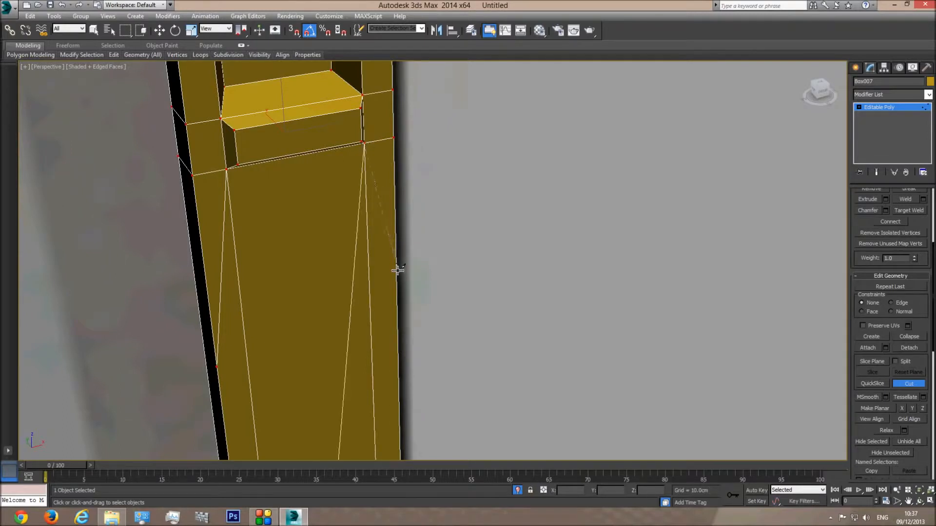
left_click(396, 269)
scroll(390, 170, "up", 3)
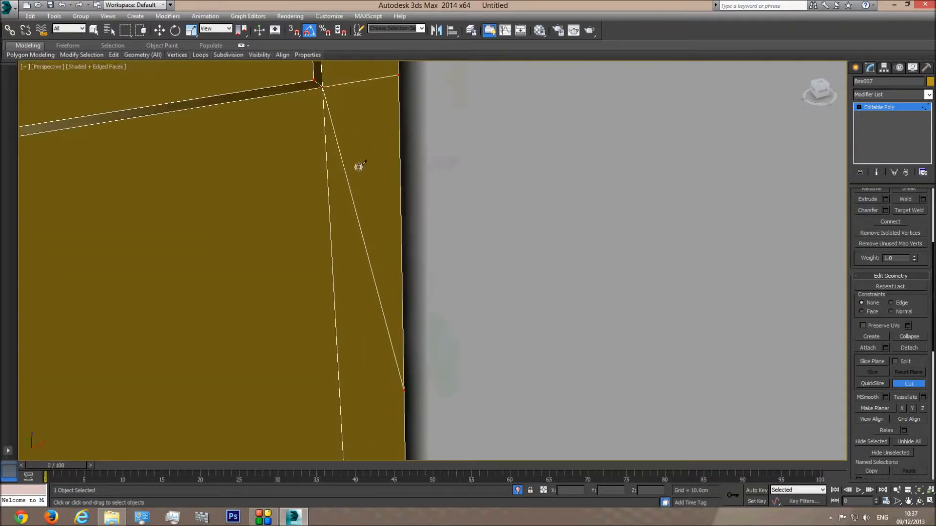
scroll(361, 268, "down", 6)
right_click(481, 209)
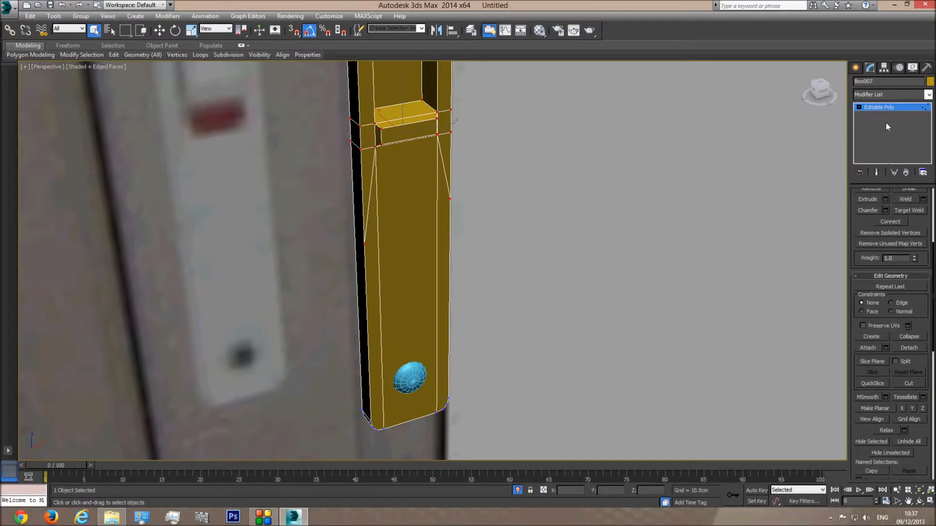
Remove the two inner vertical edges below the recess on the handle's front face
left_click(887, 110)
left_click(878, 204)
left_click(377, 236)
left_click(435, 241)
left_click(414, 177)
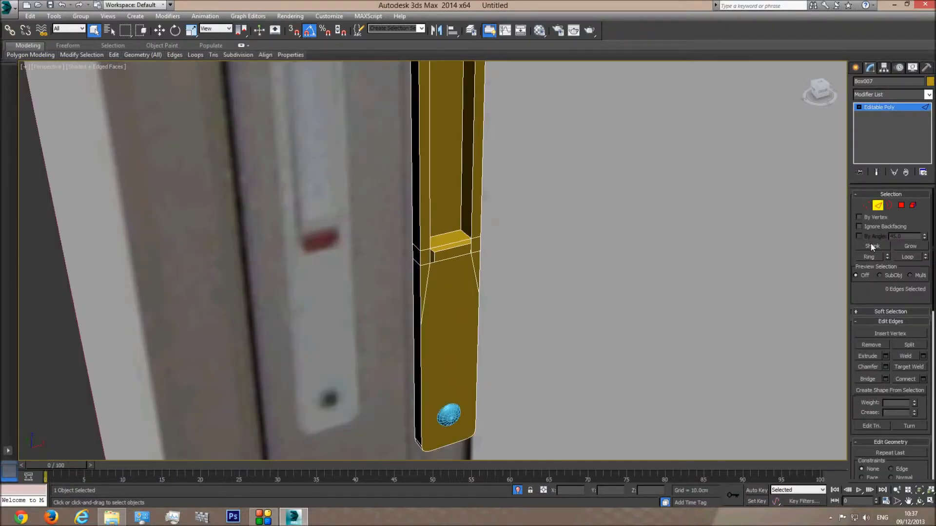
Region-select the handle's front-face edges from above, excluding the depth edges, and deselect the inner and diagonal edges to keep only the outline
key("t")
left_click_drag(563, 271, 344, 282)
left_click_drag(322, 226, 322, 227, "alt")
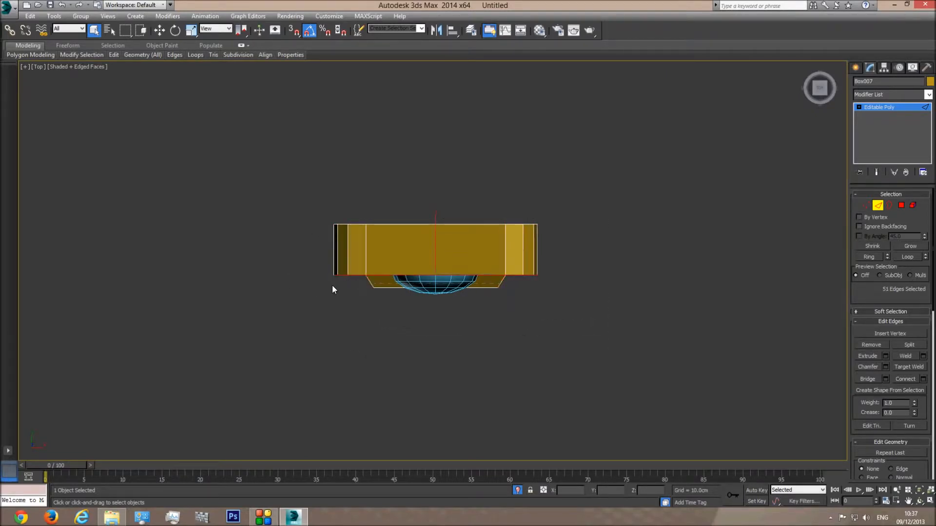
key("f")
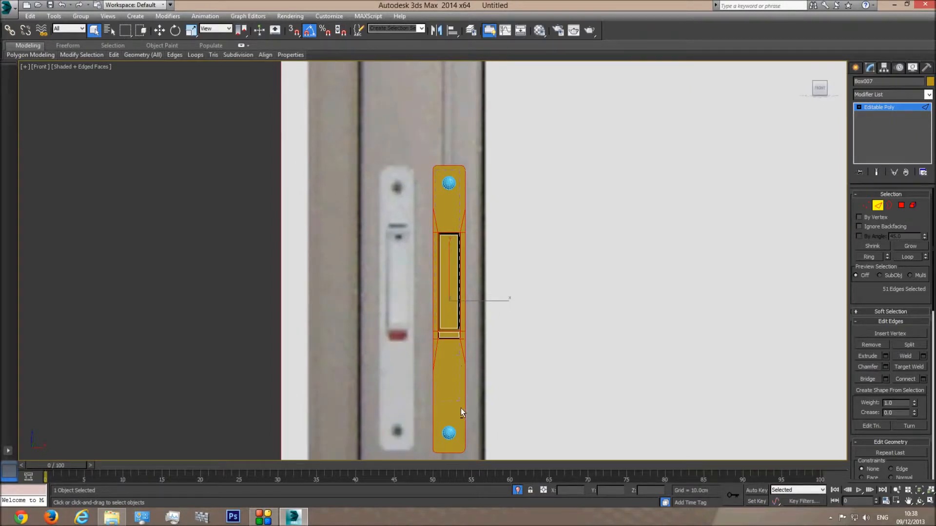
left_click_drag(465, 447, 466, 448, "alt")
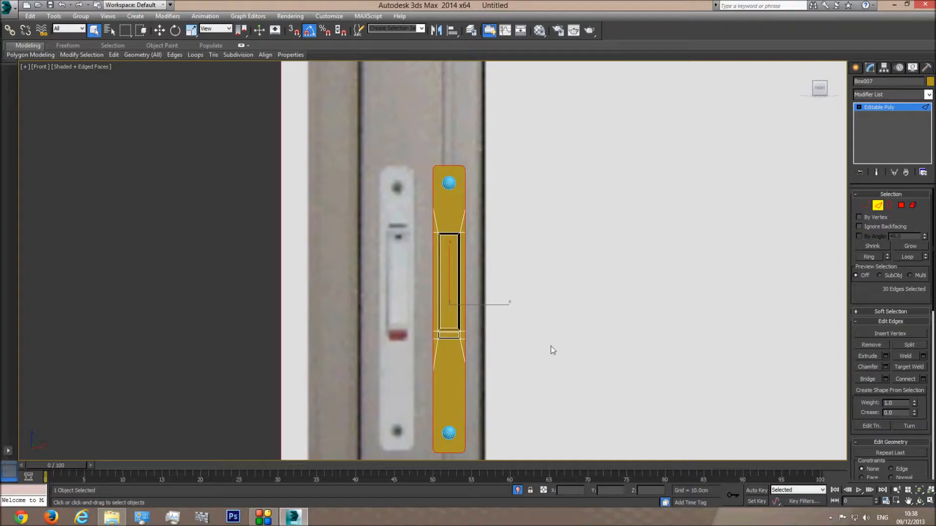
Try to chamfer the cleaned-up front outline edges of the handle by about 0.168 cm with 3 segments
key("p")
key("z")
left_click(919, 501)
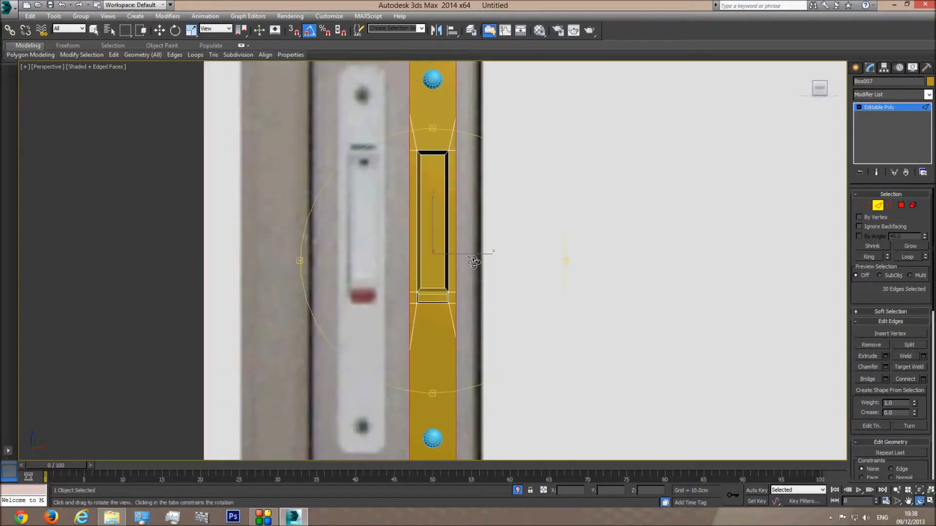
left_click_drag(400, 220, 439, 246)
middle_click_drag(409, 162, 448, 282)
scroll(448, 283, "up", 3)
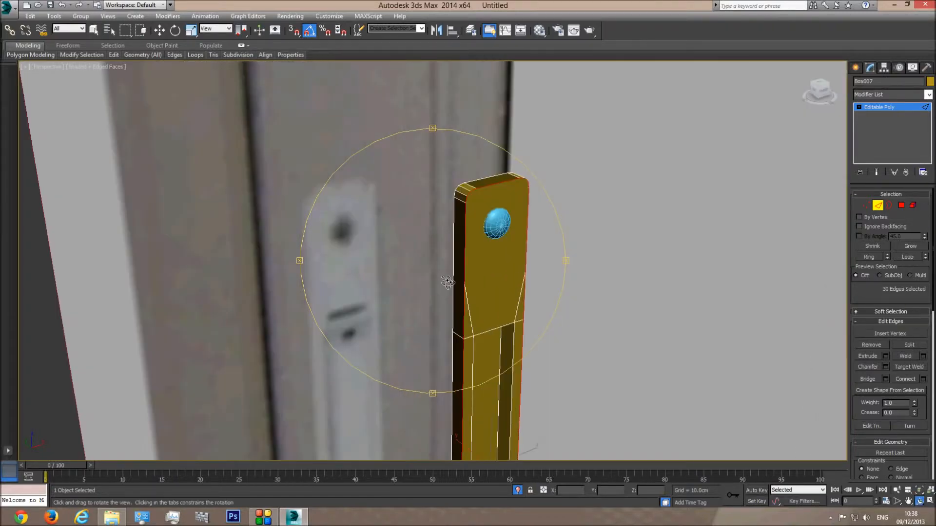
left_click(885, 367)
left_click_drag(493, 277, 484, 305)
left_click_drag(439, 266, 439, 273)
middle_click_drag(483, 210, 490, 253)
scroll(491, 253, "up", 6)
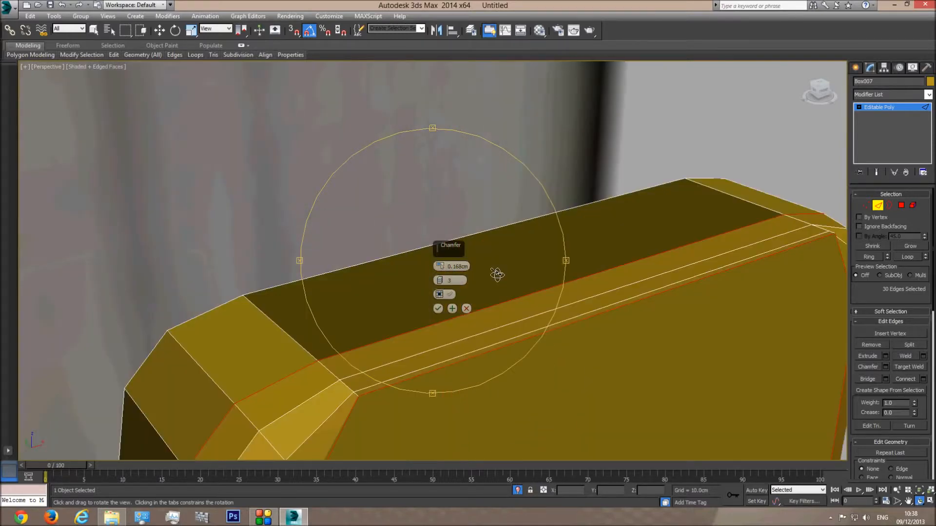
left_click_drag(497, 274, 502, 268)
left_click(467, 308)
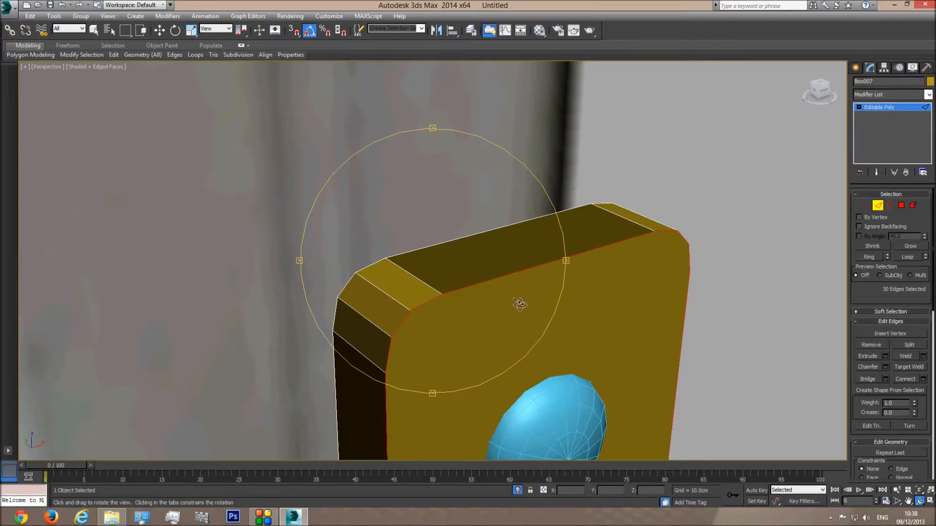
left_click_drag(520, 303, 504, 250)
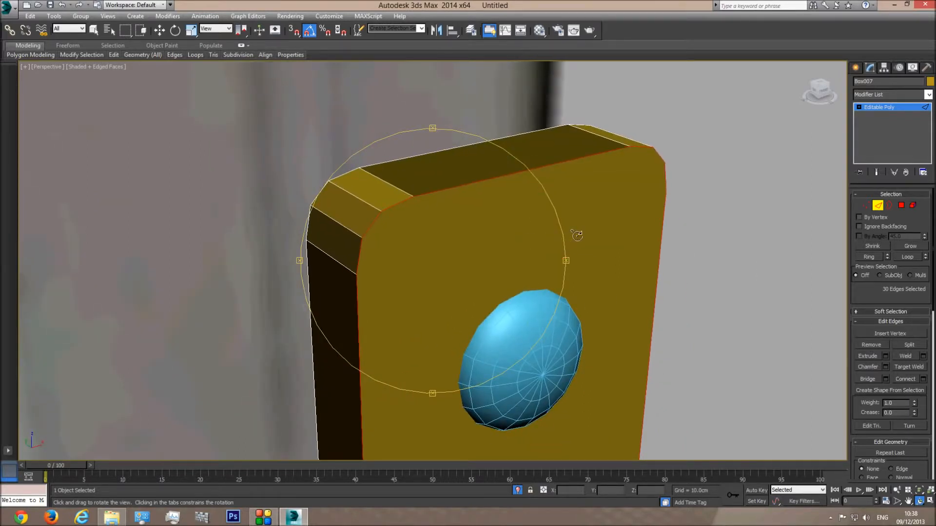
right_click(331, 204)
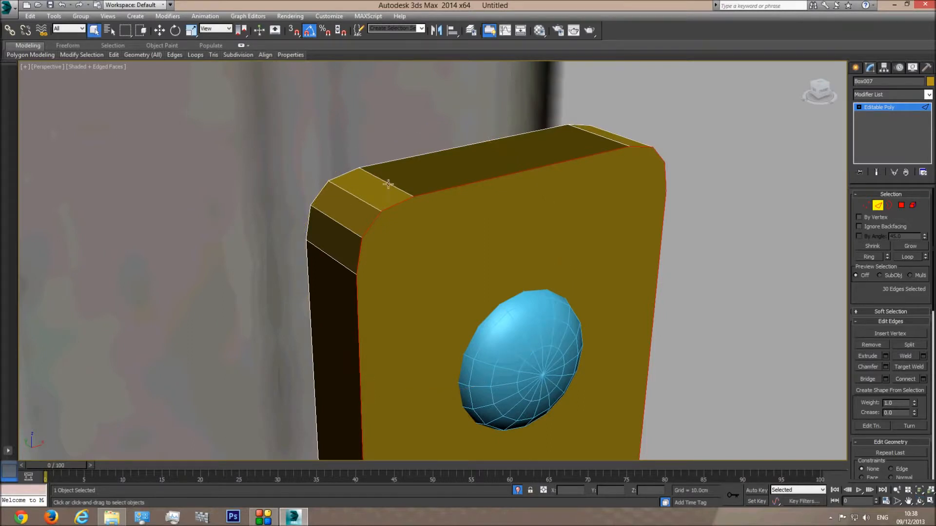
left_click(386, 183)
left_click(872, 256)
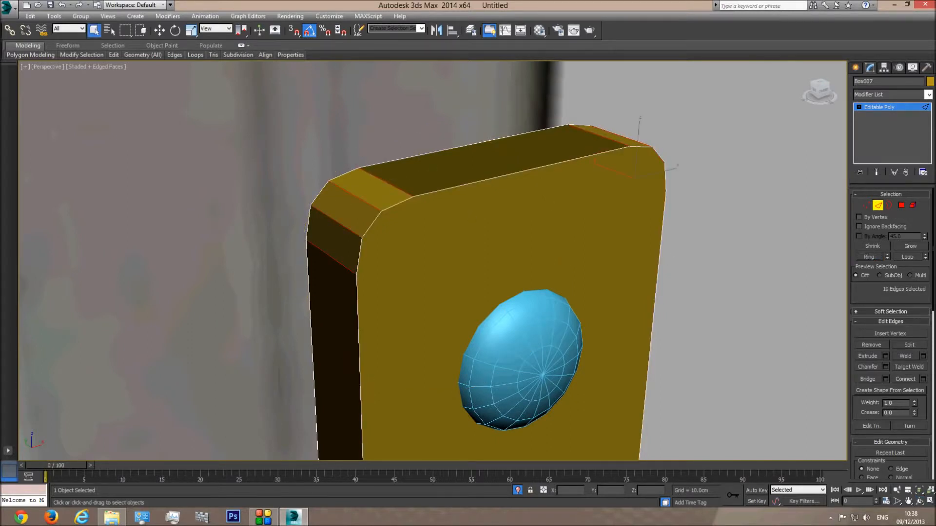
left_click(922, 379)
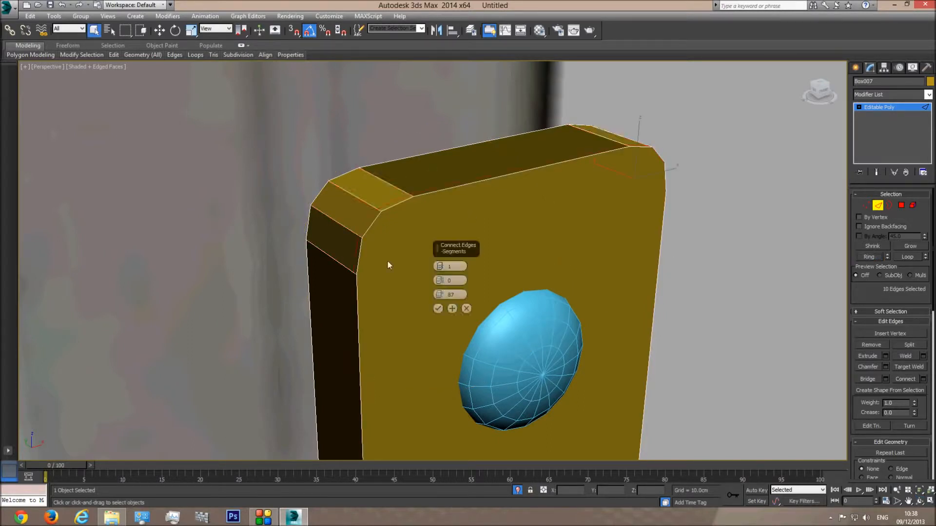
left_click(464, 308)
scroll(442, 243, "down", 5)
middle_click_drag(434, 275, 450, 264)
scroll(449, 190, "down", 2)
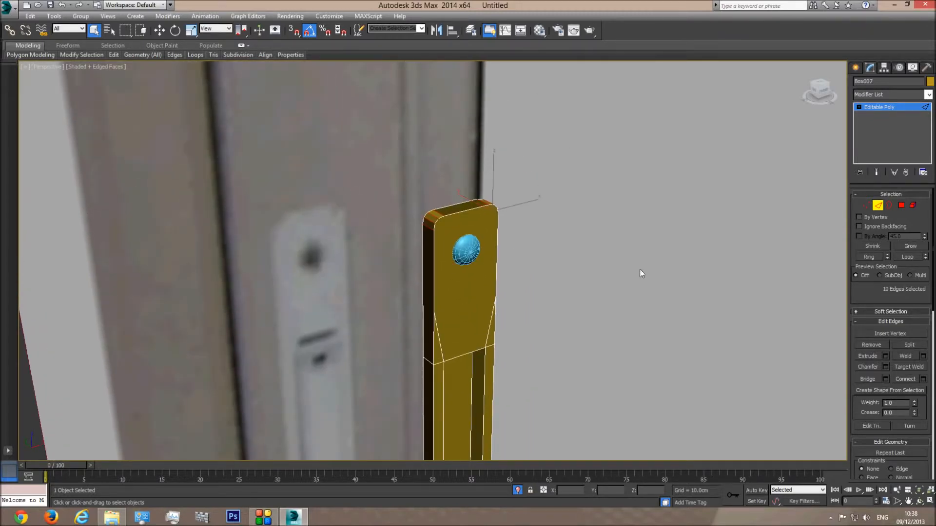
left_click(433, 251)
scroll(433, 251, "up", 2)
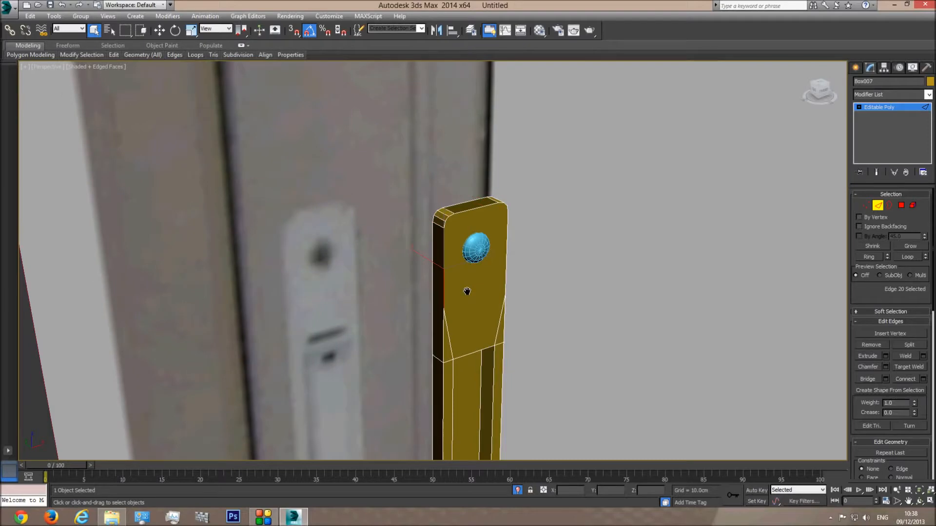
Weld all vertices of the latch plate with a 0.1 cm threshold
left_click(867, 205)
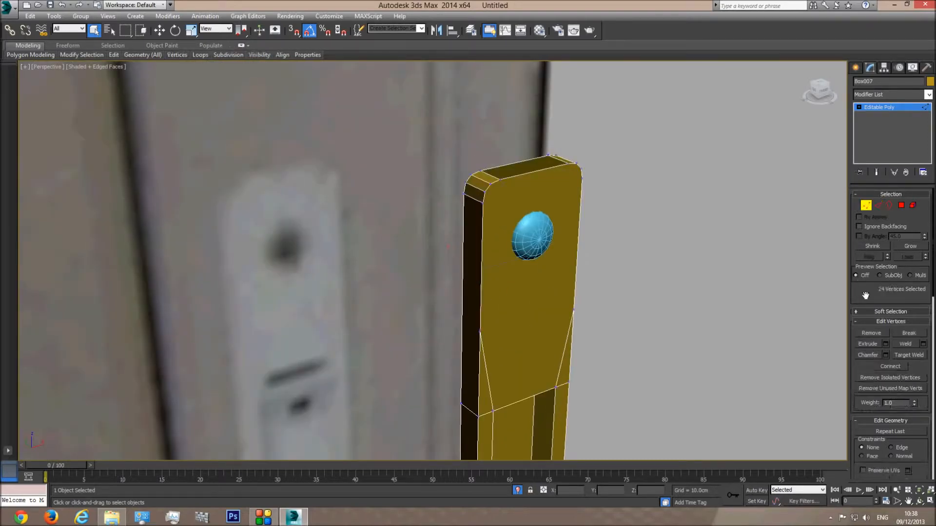
scroll(859, 225, "down", 5)
scroll(881, 108, "up", 5)
scroll(599, 134, "down", 3)
scroll(613, 107, "down", 4)
left_click_drag(626, 90, 449, 377)
scroll(557, 143, "up", 6)
middle_click_drag(584, 112, 522, 223)
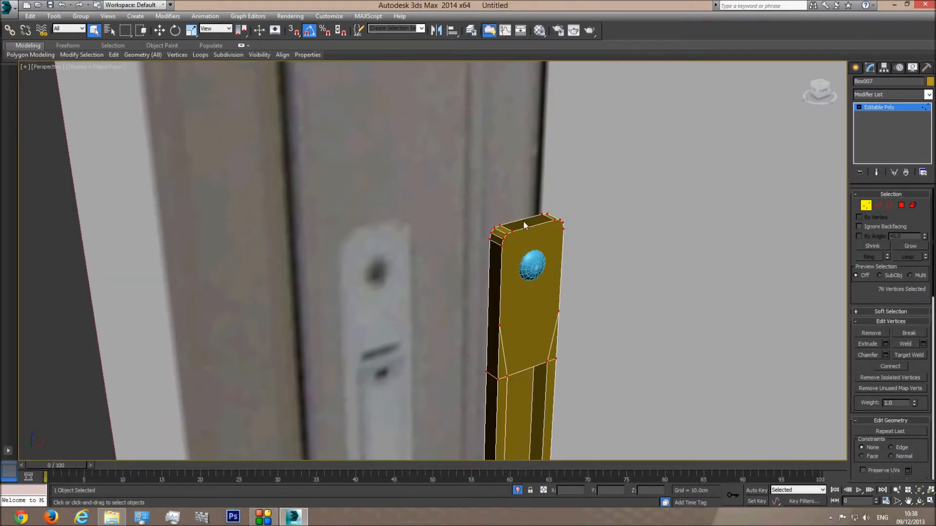
scroll(522, 224, "up", 3)
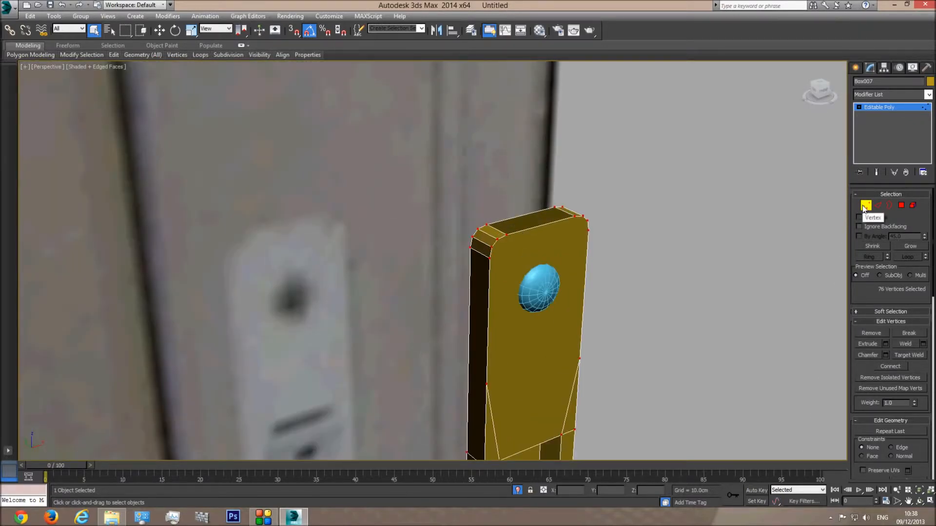
left_click(923, 344)
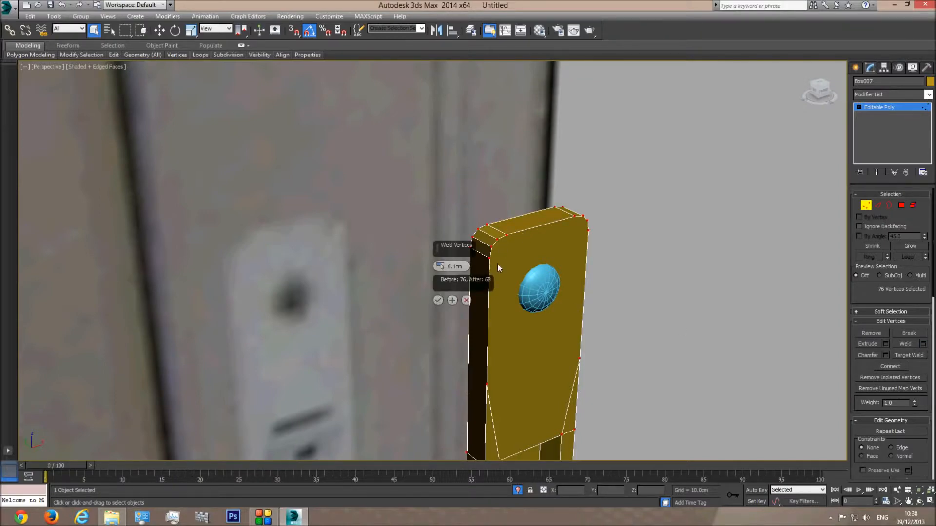
scroll(510, 263, "up", 5)
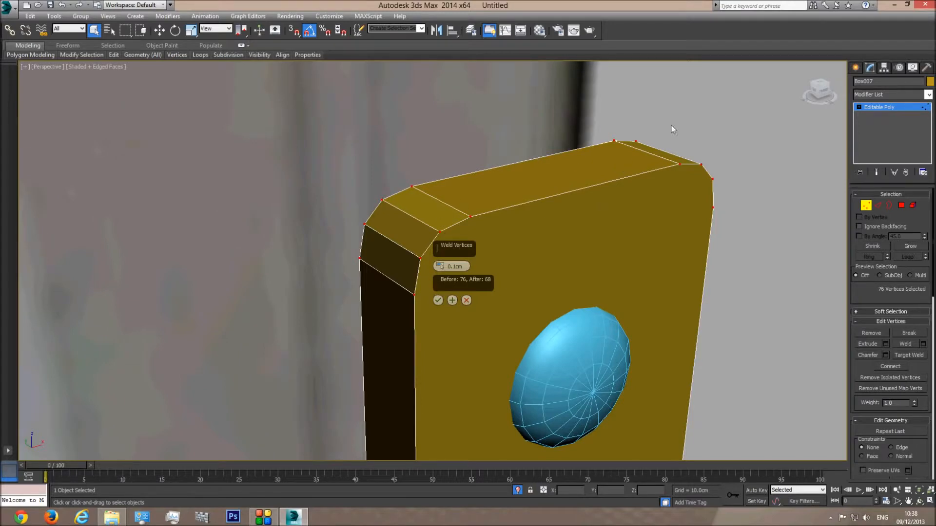
scroll(600, 281, "down", 3)
middle_click_drag(600, 295, 586, 163)
scroll(584, 205, "down", 2)
scroll(573, 190, "down", 2)
middle_click_drag(564, 294, 551, 190)
scroll(547, 355, "up", 2)
left_click(437, 300)
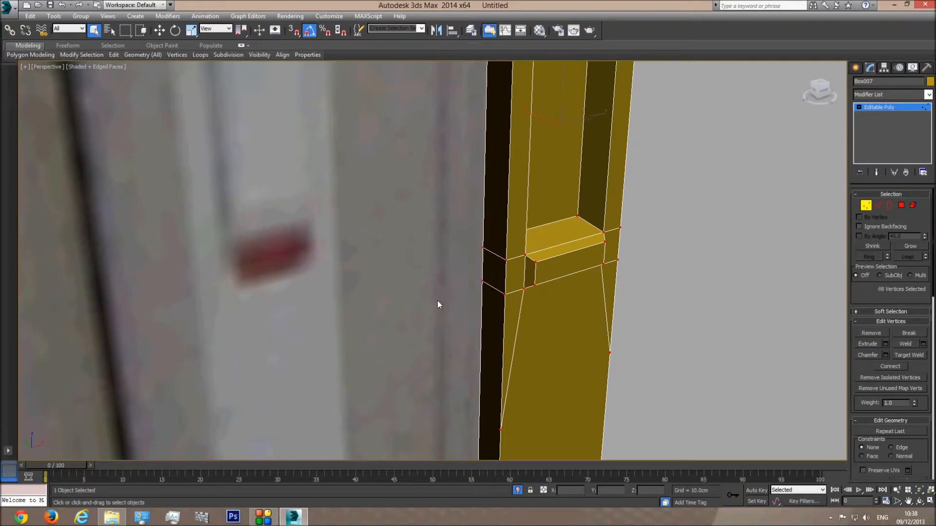
scroll(525, 303, "down", 3)
mouse_move(524, 303)
middle_mouse_down()
mouse_move(524, 277)
mouse_move(522, 302)
middle_mouse_up()
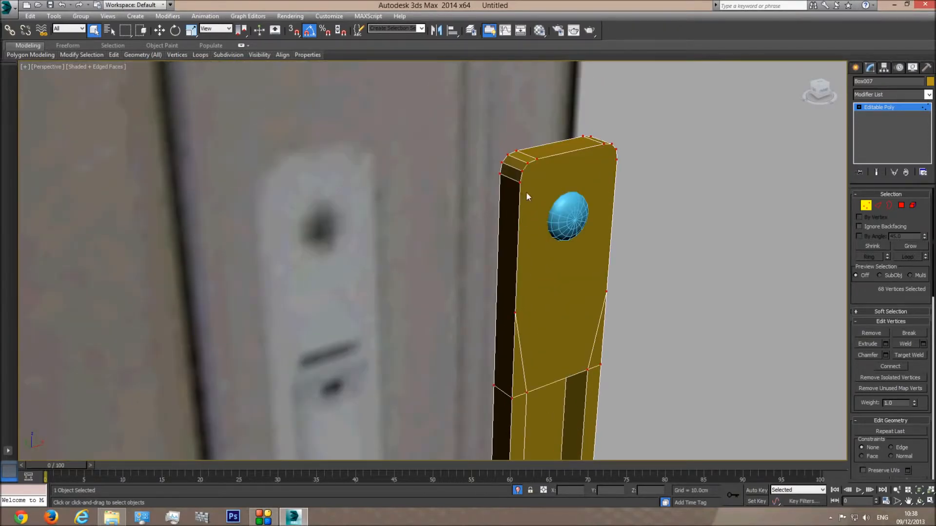
Chamfer only the front outer outline edges of the latch plate by 0.12 cm with 10 segments
left_click(877, 205)
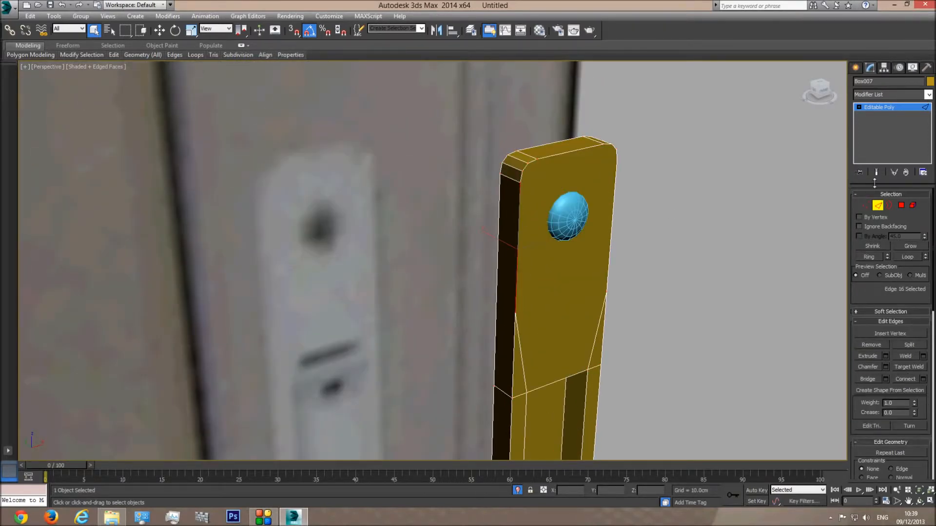
key("t")
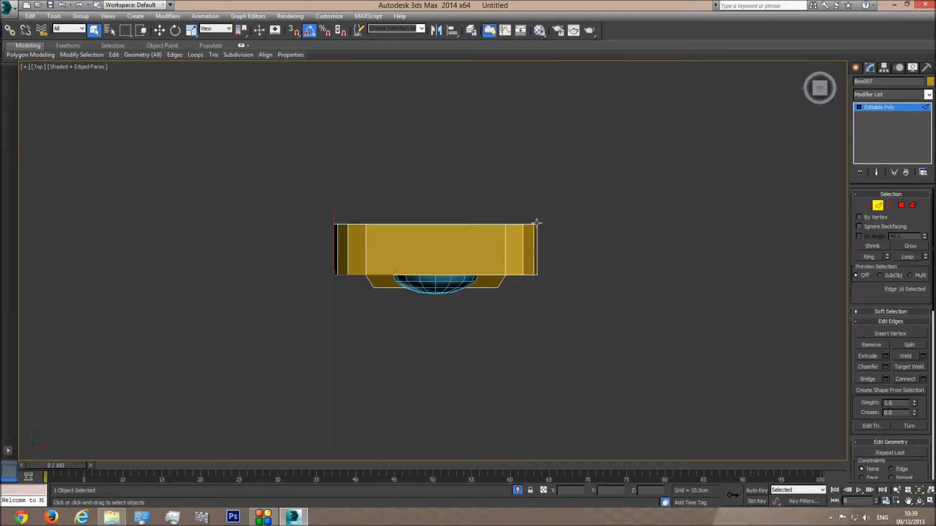
left_click_drag(565, 263, 271, 277)
left_click_drag(523, 208, 252, 263, "alt")
key("f")
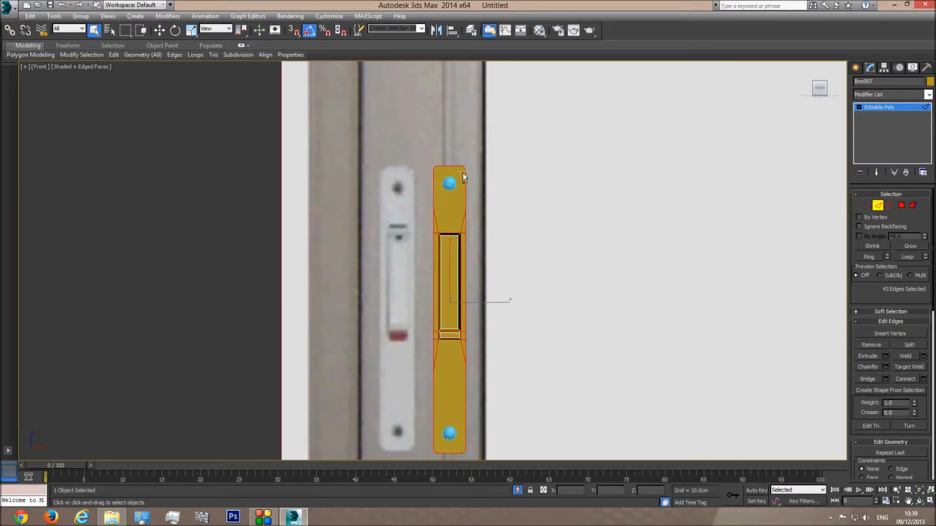
left_click_drag(438, 448, 438, 447, "alt")
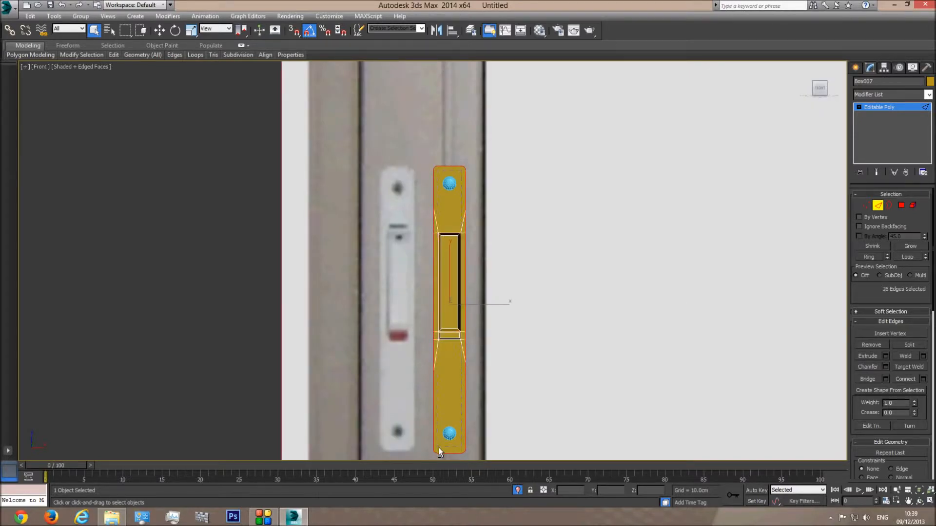
key("p")
left_click(919, 490)
left_click(920, 501)
left_click_drag(440, 255, 487, 268)
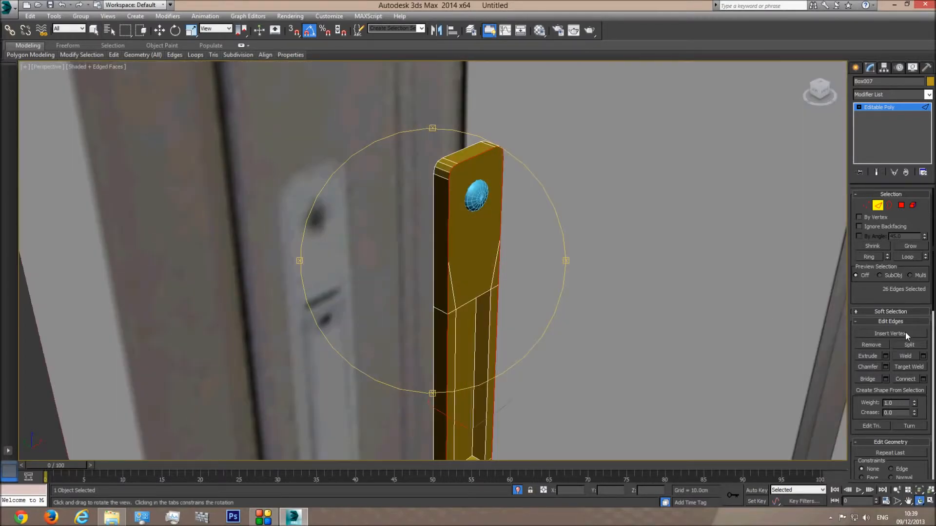
left_click(886, 367)
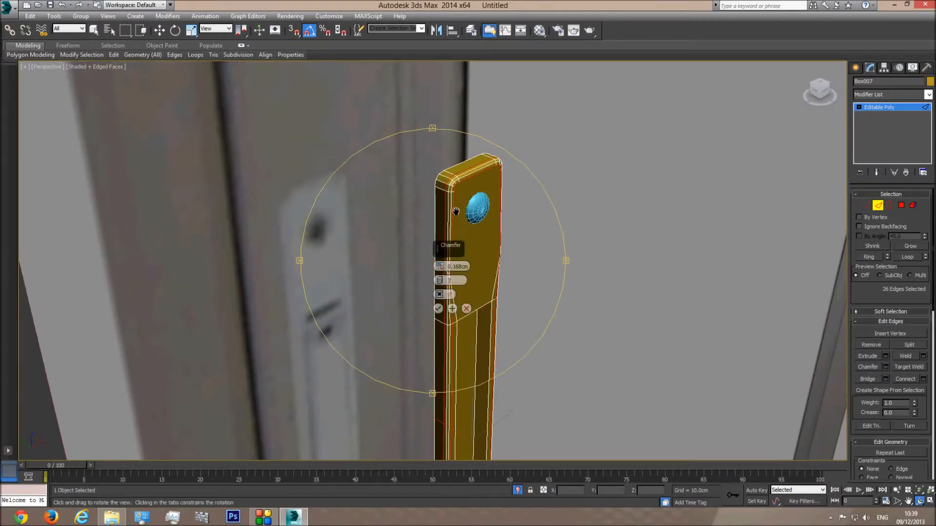
scroll(453, 211, "up", 5)
left_click_drag(440, 269, 440, 264)
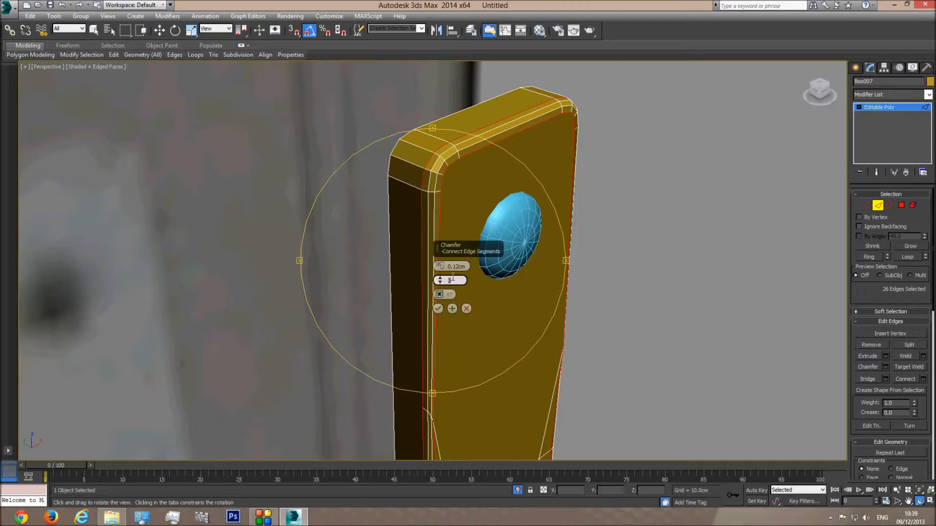
type("16")
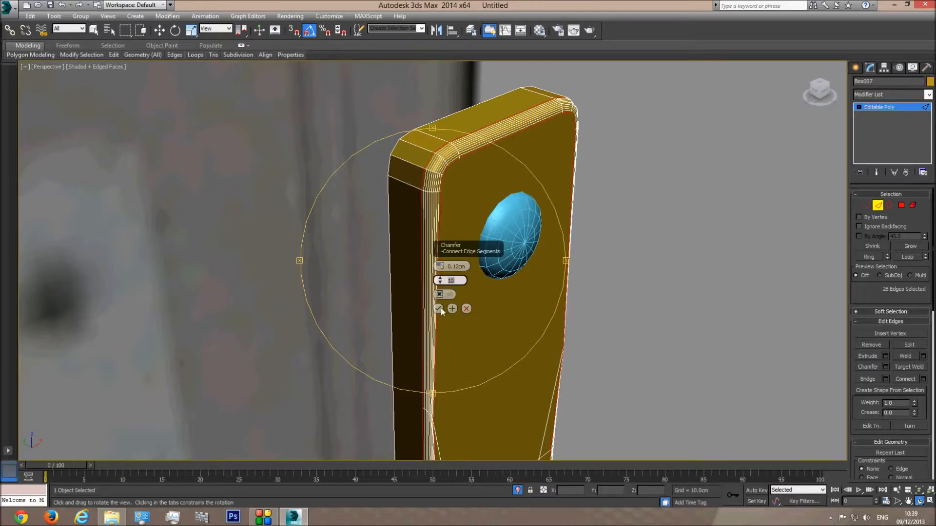
left_click(438, 309)
left_click(879, 207)
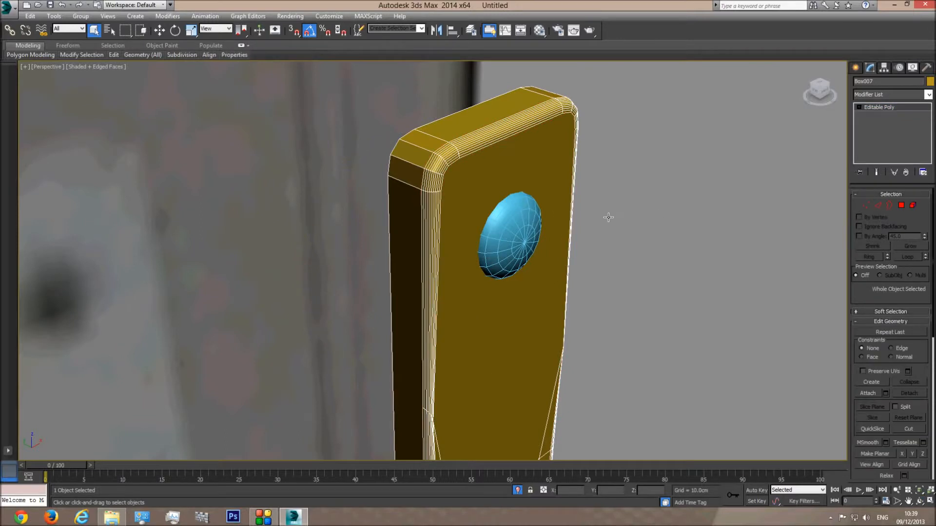
left_click(618, 196)
Add a Smooth modifier with Auto Smooth enabled to the latch plate
scroll(626, 207, "down", 5)
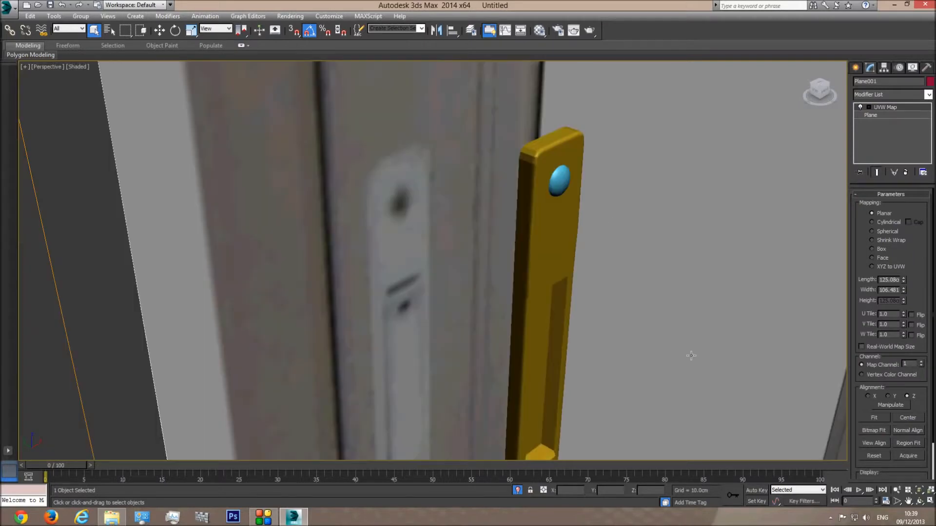
left_click(919, 502)
left_click_drag(446, 266, 385, 177)
right_click(395, 205)
left_click(368, 170)
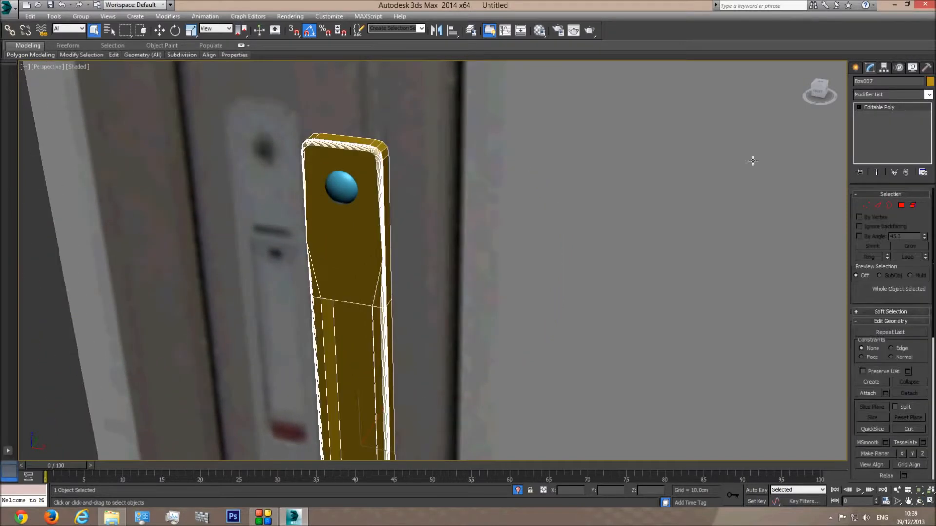
left_click(928, 96)
scroll(886, 273, "down", 15)
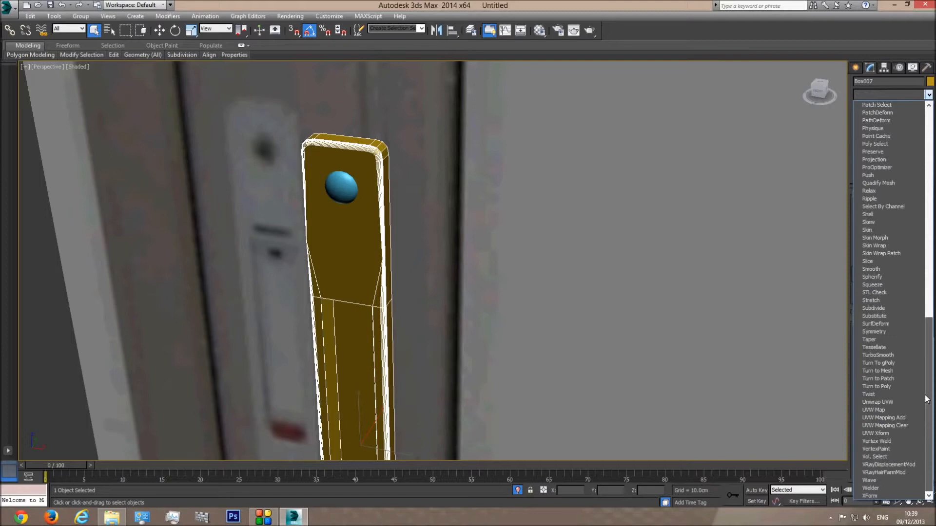
left_click(884, 269)
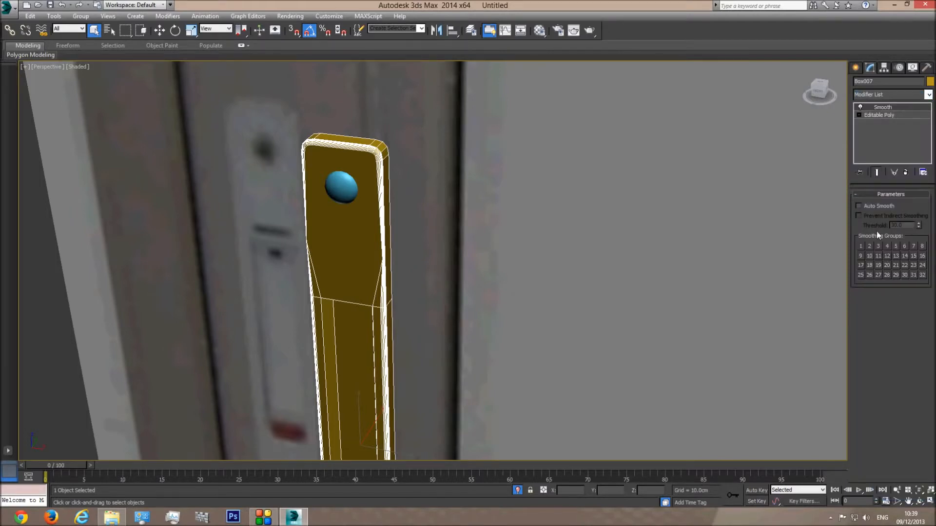
left_click(858, 206)
left_click(608, 249)
Examine the smoothed latch plate beside the reference image from other angles, with and without edged faces
scroll(445, 280, "down", 5)
scroll(438, 210, "down", 3)
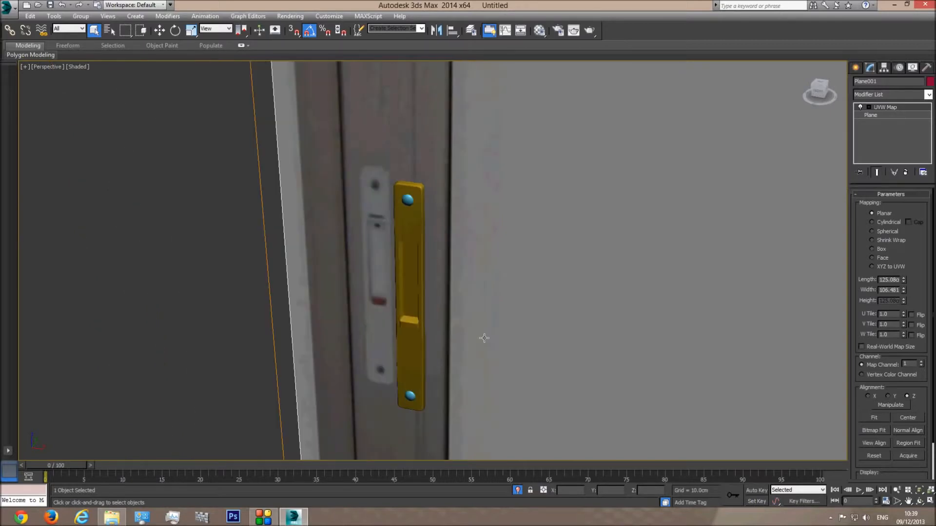
left_click(919, 502)
left_click_drag(438, 244, 454, 261)
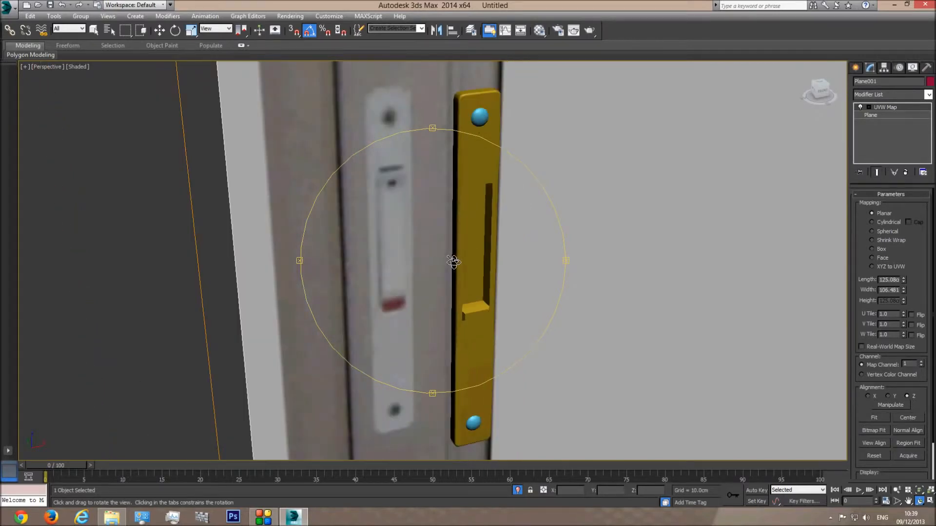
key("F4")
mouse_move(483, 235)
middle_mouse_down()
mouse_move(482, 266)
mouse_move(497, 286)
mouse_move(509, 254)
middle_mouse_up()
scroll(497, 251, "down", 2)
right_click(539, 283)
key("F4")
key("F4")
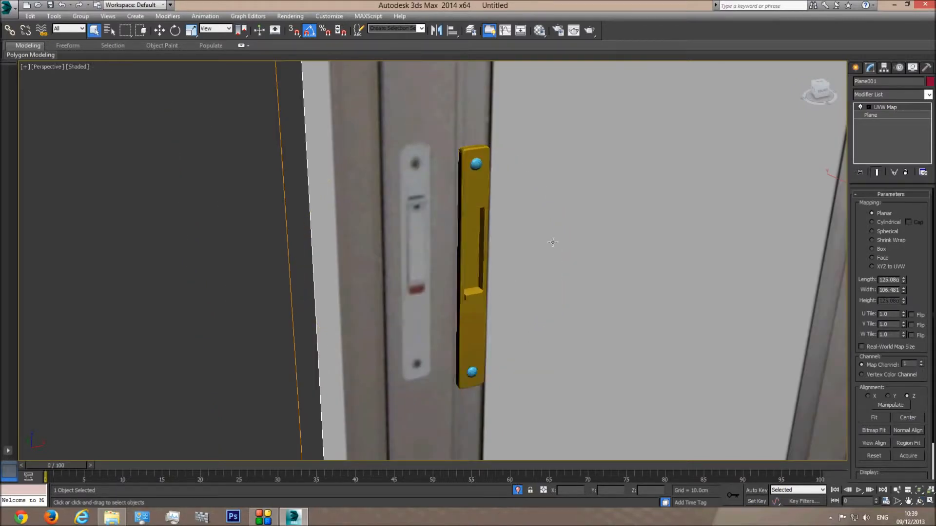
scroll(476, 190, "down", 5)
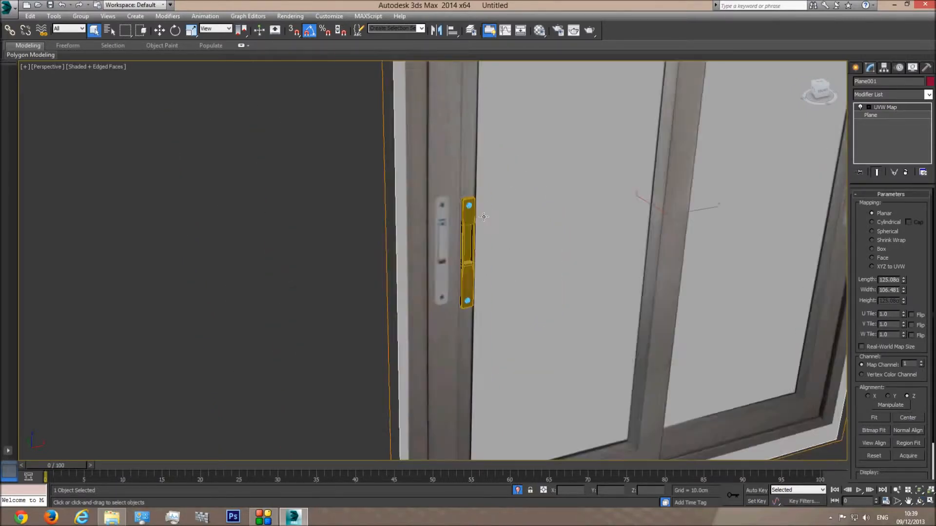
Exit isolation mode to bring back the full window model
right_click(519, 163)
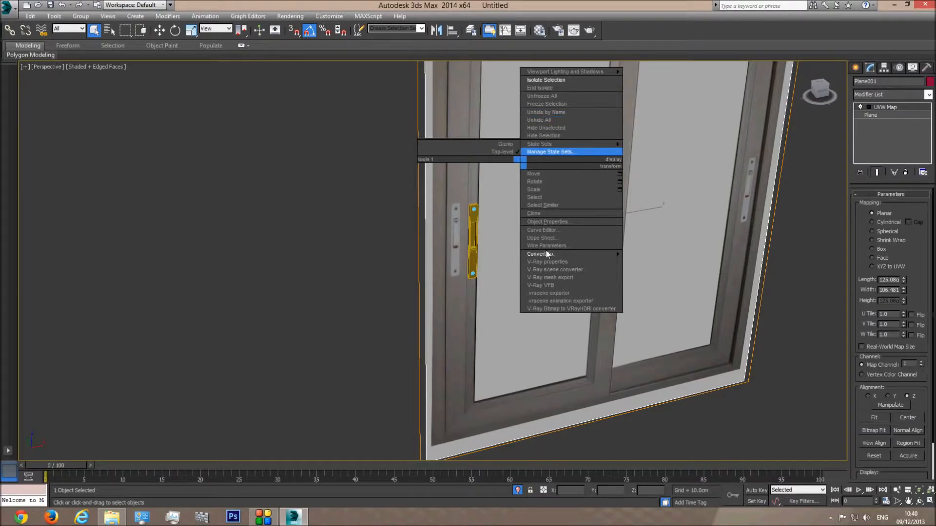
left_click(517, 493)
left_click(517, 493)
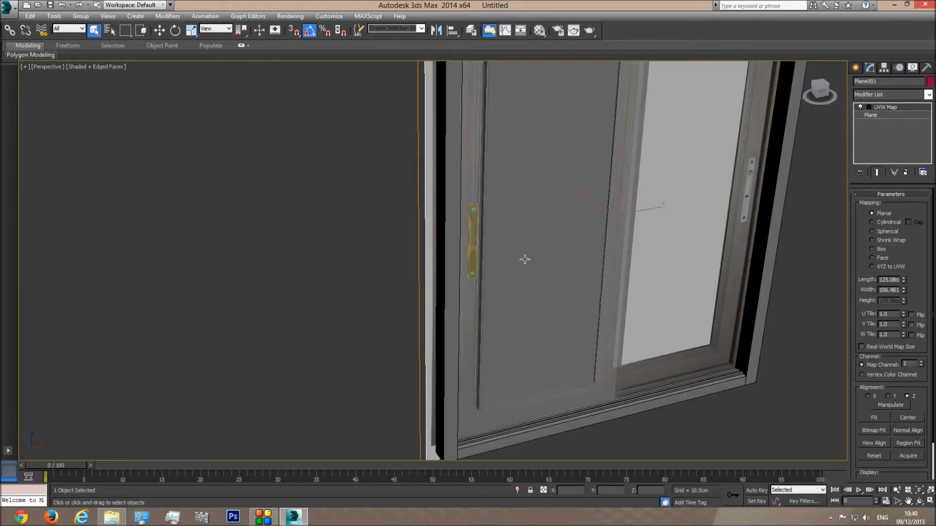
Turn off See-Through in the object properties of the window sash frame behind the latch plate
middle_click_drag(502, 246, 499, 302)
scroll(499, 303, "up", 5)
right_click(452, 154)
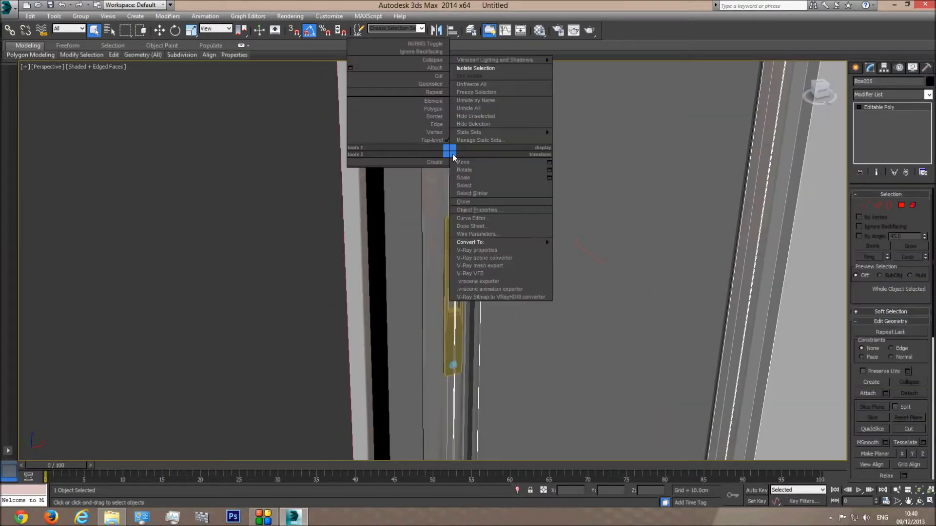
left_click(484, 208)
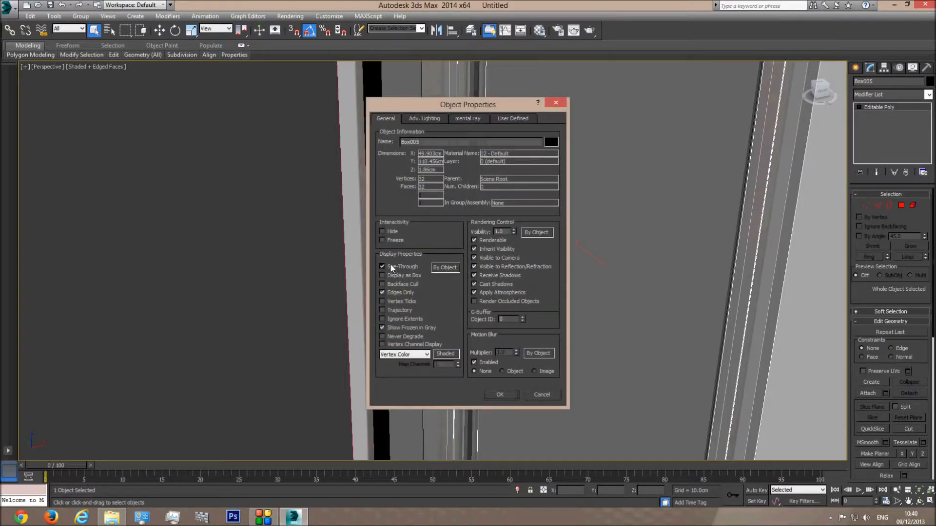
left_click(500, 394)
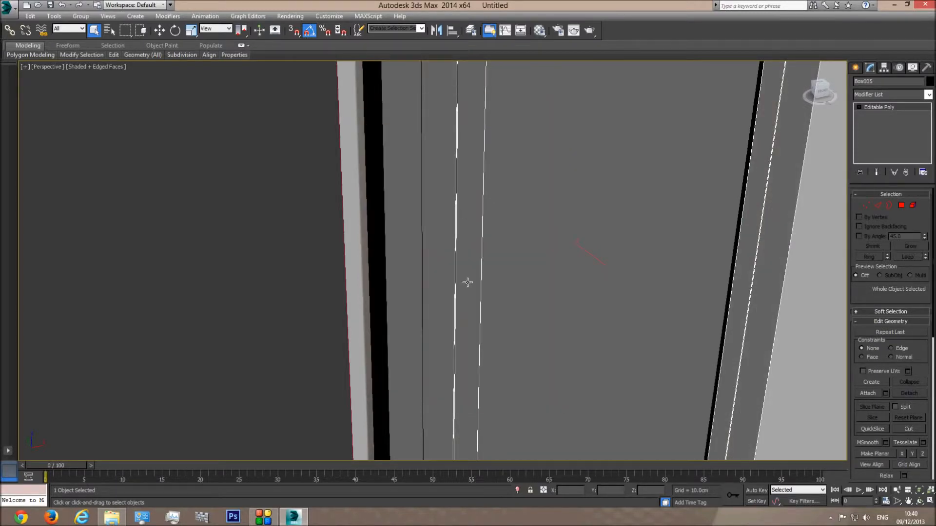
Select the latch plate with both of its screws and move them about 3.9 cm along negative Y, toward the window's front
key("F3")
left_click(443, 234)
left_click(453, 227, "ctrl")
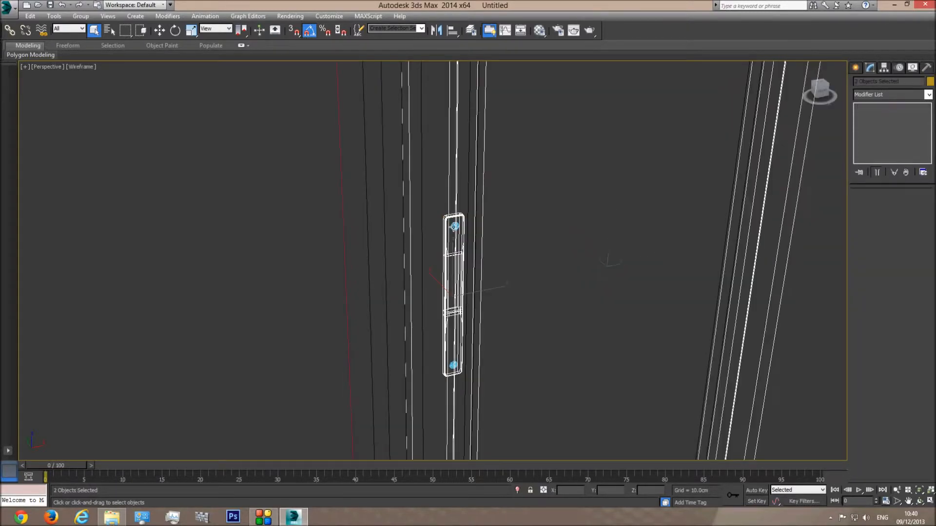
key("ctrl+z")
middle_click_drag(453, 225, 439, 110)
scroll(460, 243, "up", 5)
left_click(461, 252, "ctrl")
scroll(462, 253, "down", 3)
left_click(435, 415, "ctrl")
key("f")
key("F3")
key("t")
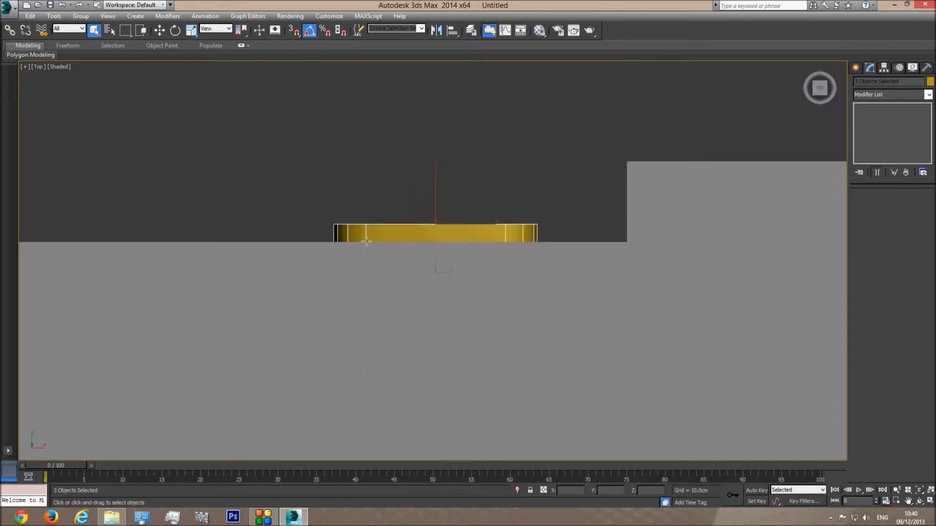
key("F3")
key("w")
scroll(405, 179, "down", 5)
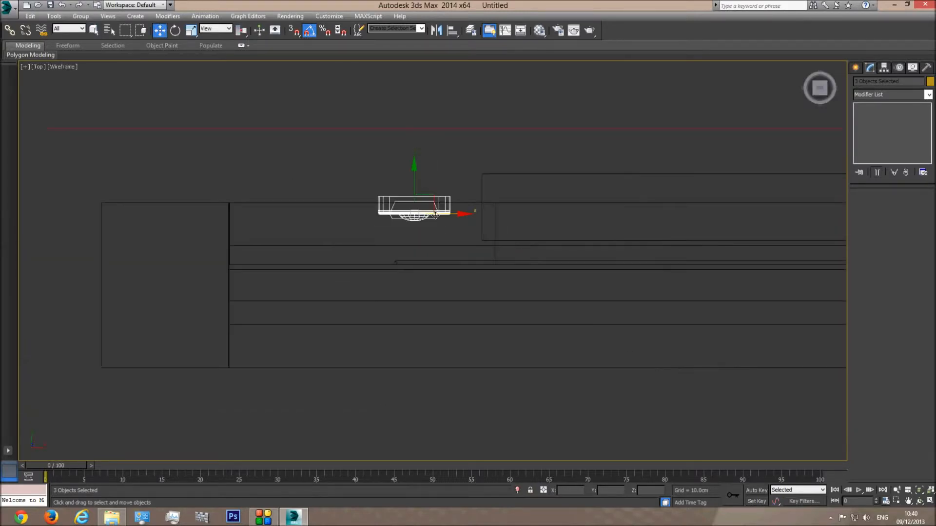
left_click_drag(414, 189, 413, 317)
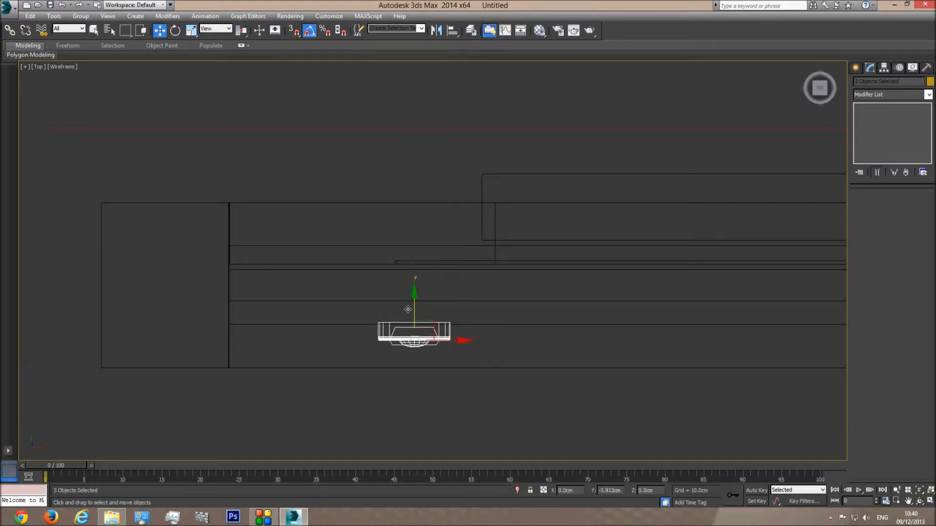
Shift the latch plate and screws slightly back along the Y axis toward the sash frame's surface
key("p")
left_click(922, 493)
key("F3")
left_click(919, 501)
left_click_drag(419, 273, 378, 204)
scroll(390, 214, "down", 5)
mouse_move(413, 263)
middle_mouse_down()
mouse_move(412, 229)
mouse_move(419, 403)
middle_mouse_up()
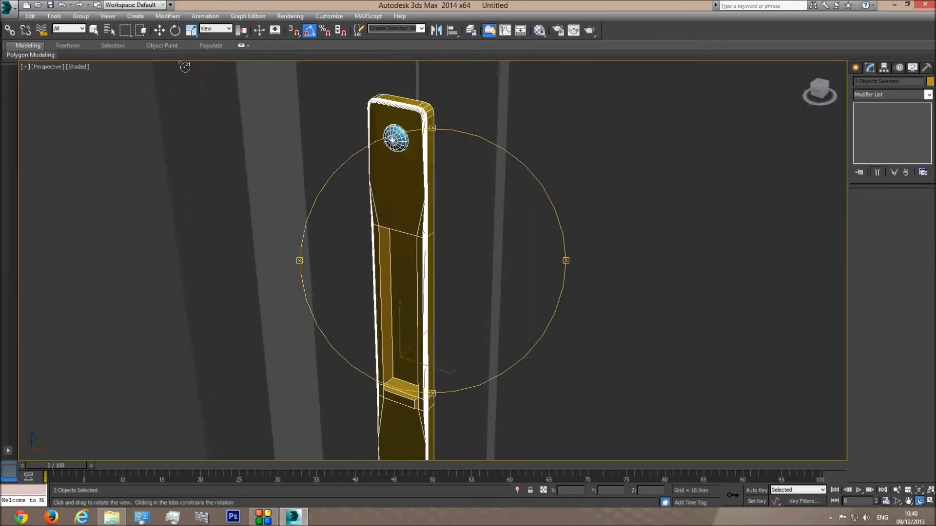
left_click(158, 31)
left_click_drag(426, 334, 448, 310)
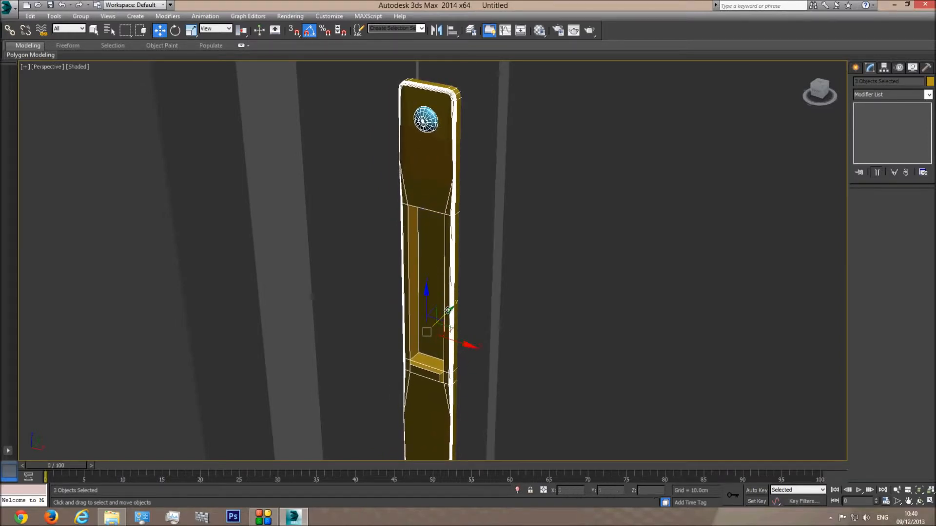
Align the latch plate and screws horizontally with the middle of the sash's left stile in the front view
key("f")
key("F4")
left_click_drag(469, 309, 418, 309)
scroll(443, 275, "down", 5)
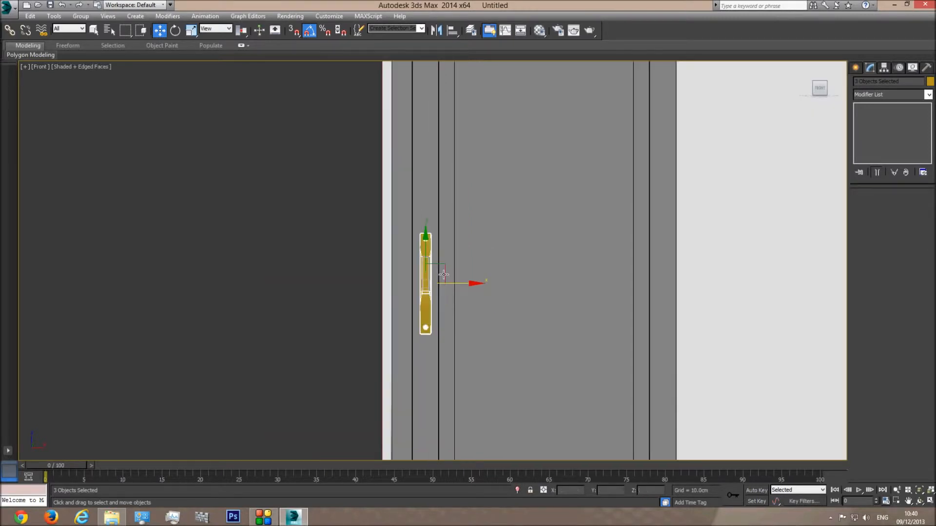
scroll(443, 274, "down", 3)
scroll(444, 285, "up", 3)
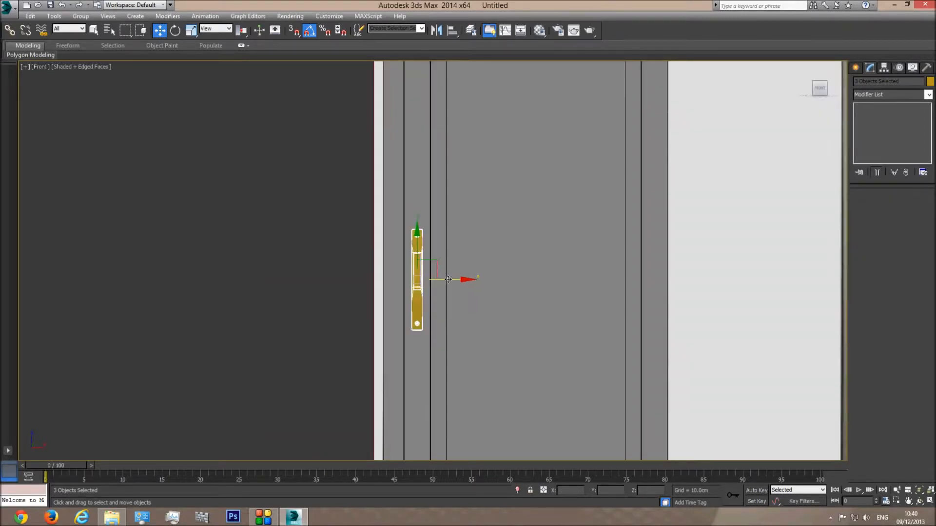
middle_click_drag(470, 279, 467, 300)
Set the latch plate and screws' object colour to black and assign them the 02 - Default material
left_click(929, 81)
left_click(539, 279)
left_click(525, 311)
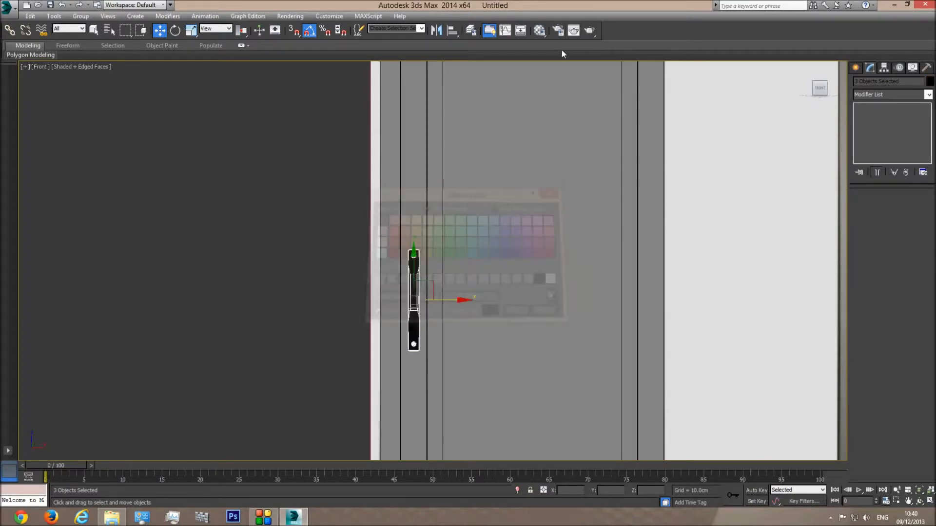
left_click(539, 30)
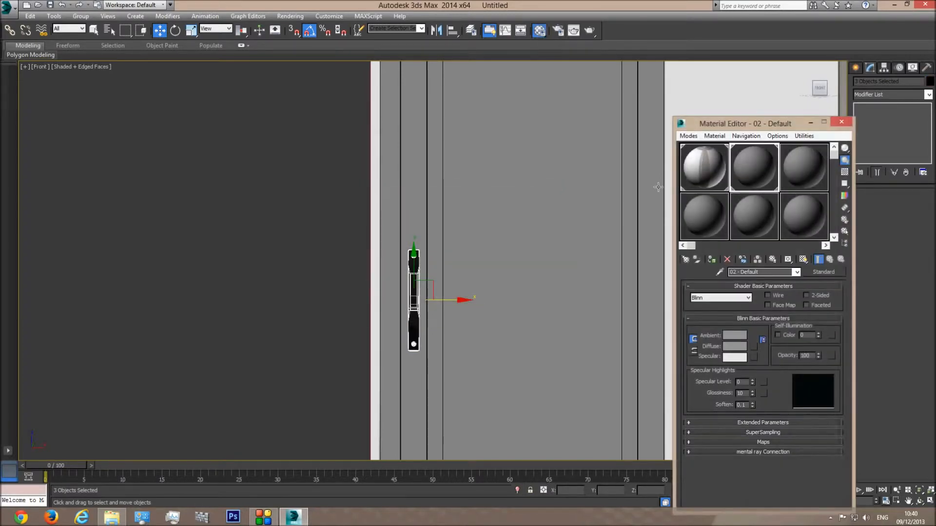
left_click(712, 261)
left_click(843, 122)
scroll(529, 259, "down", 3)
left_click(355, 241)
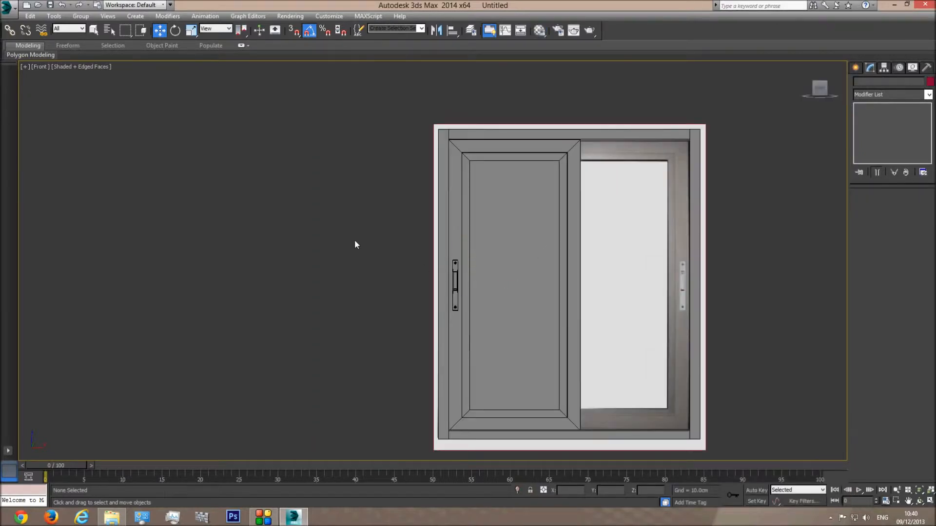
Group the left sash frame, its glass panel, the latch plate and both screws under the name Win1
key("p")
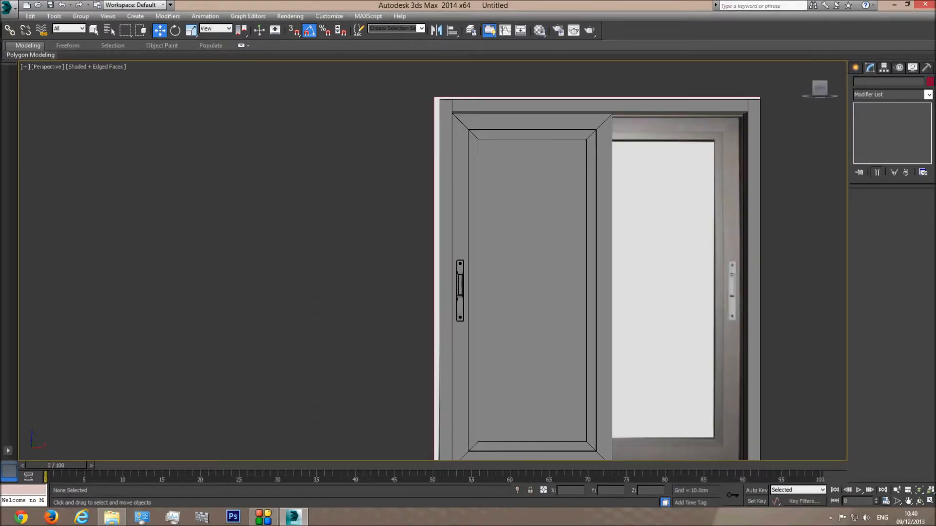
left_click(919, 490)
left_click(919, 501)
left_click_drag(439, 299, 347, 295)
middle_click_drag(375, 293, 443, 300)
scroll(443, 300, "up", 3)
key("w")
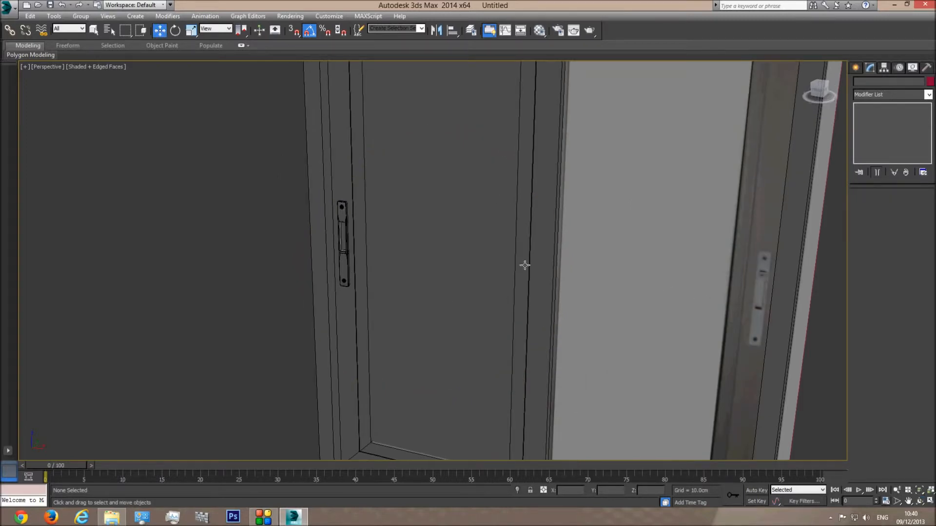
left_click(530, 251)
left_click(473, 220, "ctrl")
left_click(339, 214, "ctrl")
left_click(340, 207, "ctrl")
left_click(344, 281, "ctrl")
left_click(80, 15)
left_click(93, 27)
type("Win1")
key("Return")
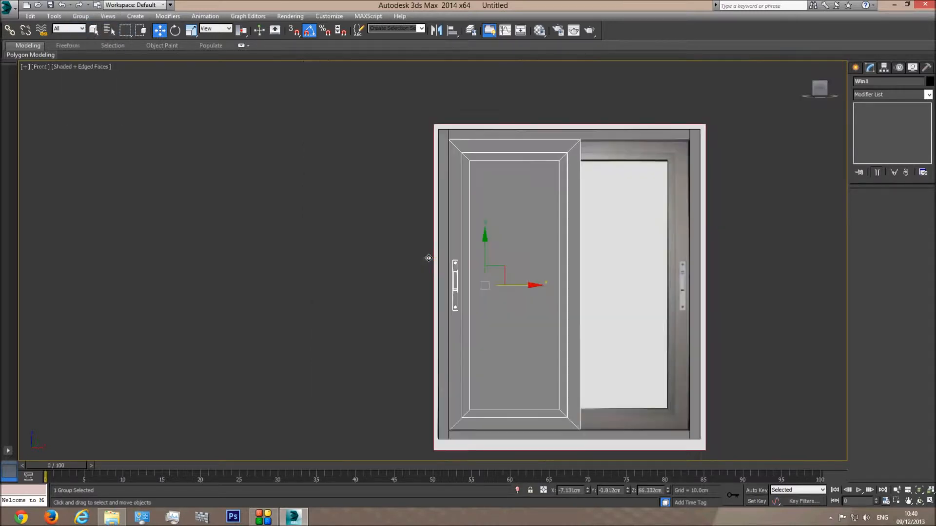
Clone the Win1 group along X onto the right half of the window, at X about 34.2 cm
key("f")
left_click_drag(517, 284, 627, 286, "shift")
left_click(469, 295)
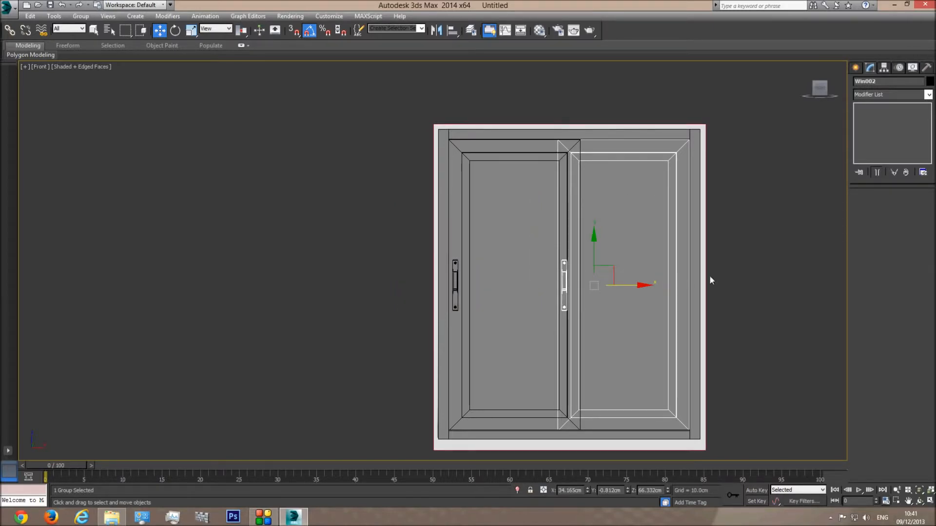
Add a Mirror modifier to the cloned sash group, trying the Y and Z axes before settling on X
left_click(928, 97)
left_click_drag(929, 117, 930, 206)
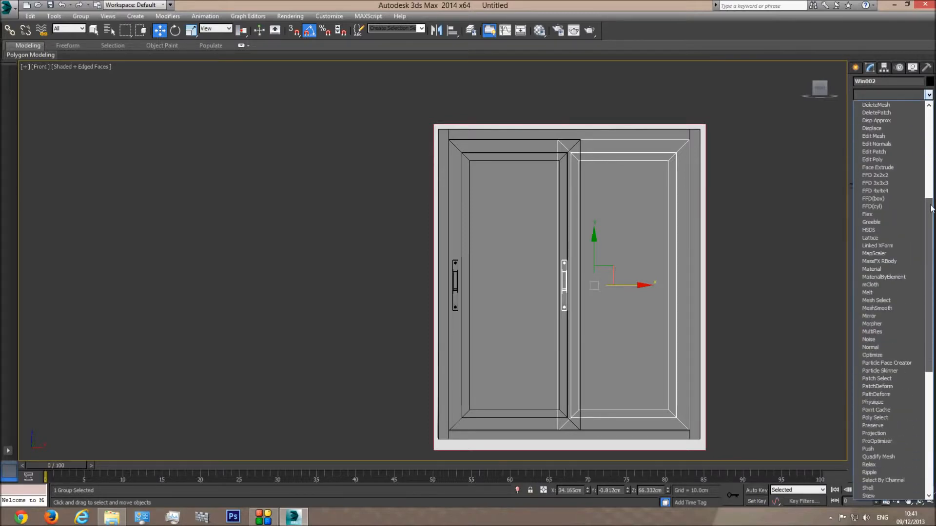
left_click(876, 308)
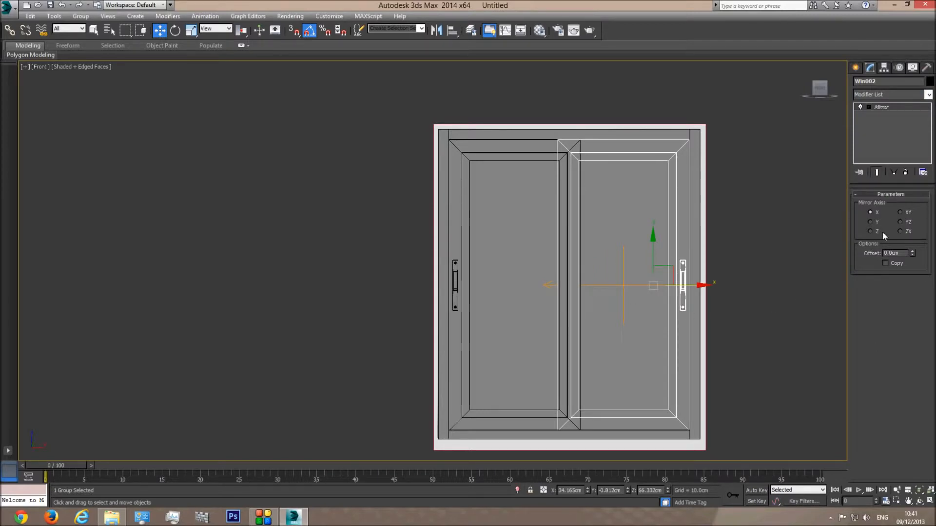
left_click(873, 221)
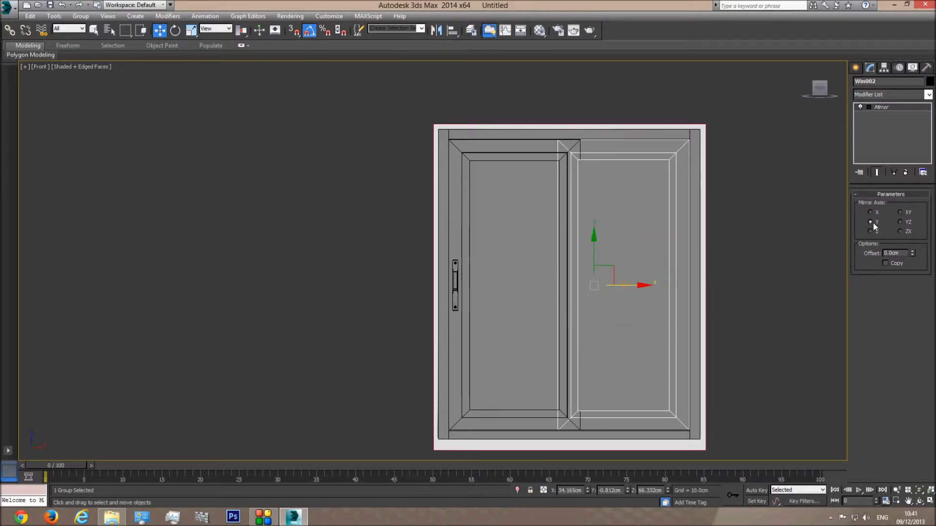
left_click(870, 230)
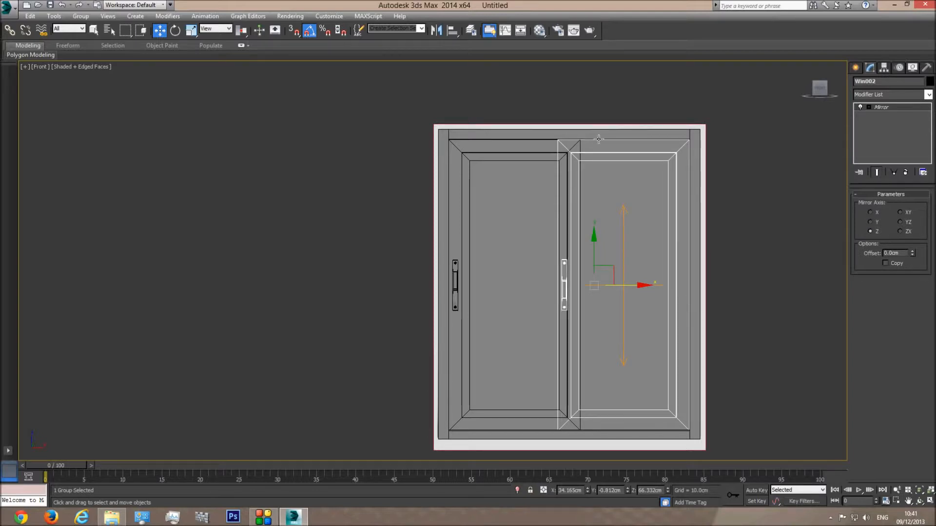
left_click(870, 211)
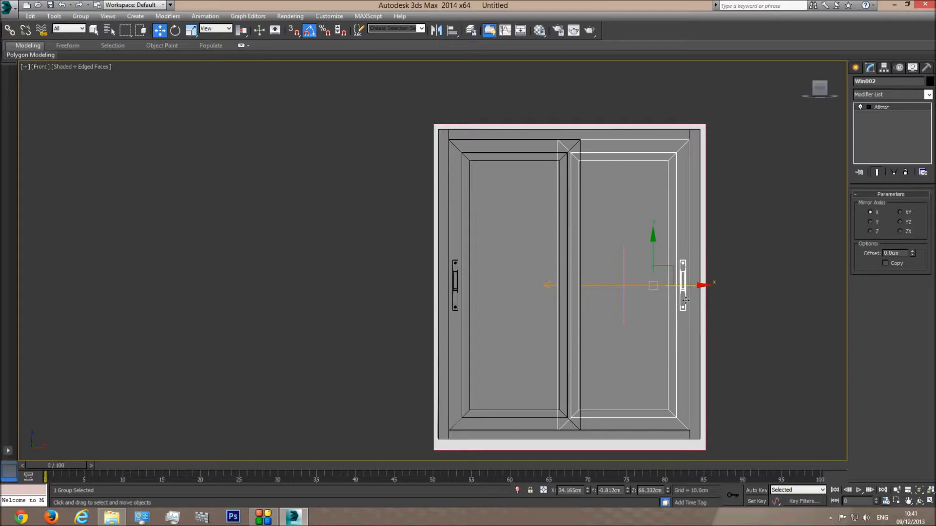
Move the mirrored sash group about 2.5 cm along negative Y onto the front track of the outer frame
key("t")
key("F3")
middle_click_drag(658, 305, 433, 302)
scroll(679, 307, "down", 7)
middle_click_drag(712, 302, 491, 299)
scroll(682, 299, "up", 3)
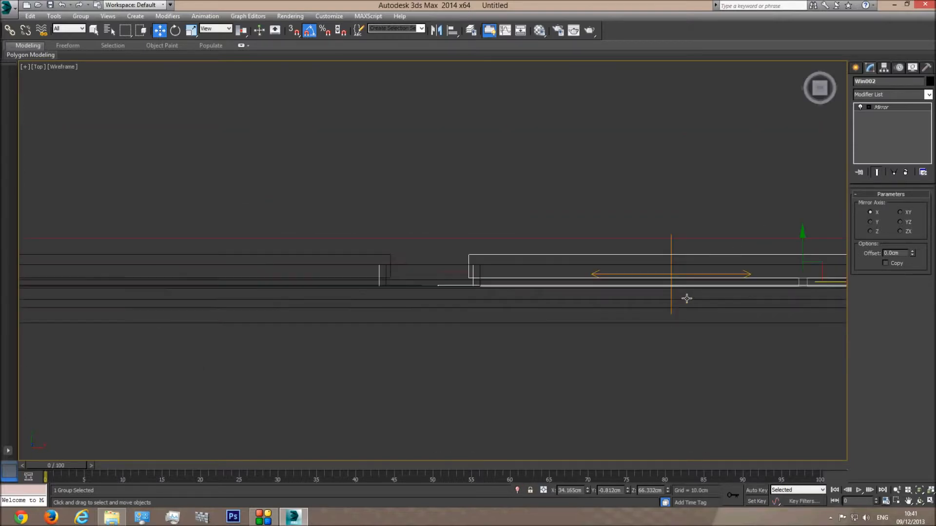
left_click_drag(801, 248, 802, 278)
middle_click_drag(648, 302, 466, 302)
scroll(467, 302, "down", 3)
scroll(551, 301, "up", 3)
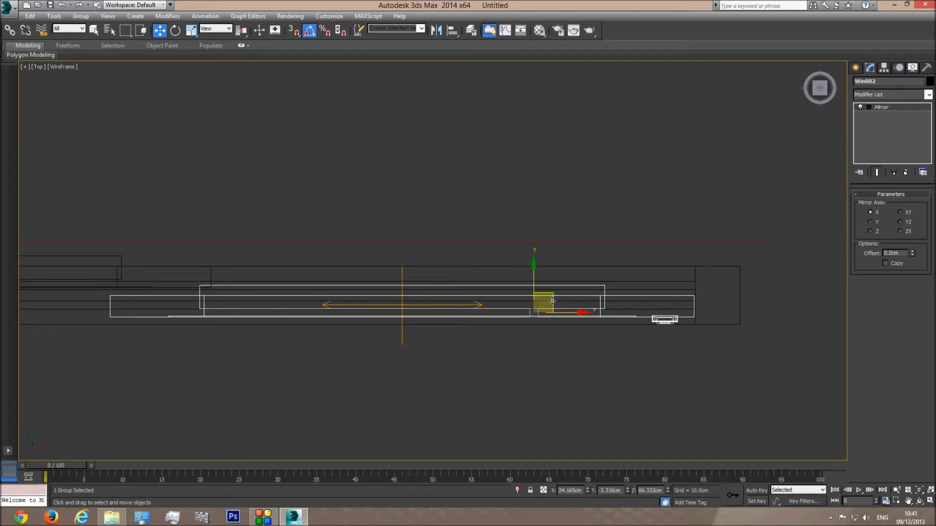
Hide the reference image plane behind the window
key("p")
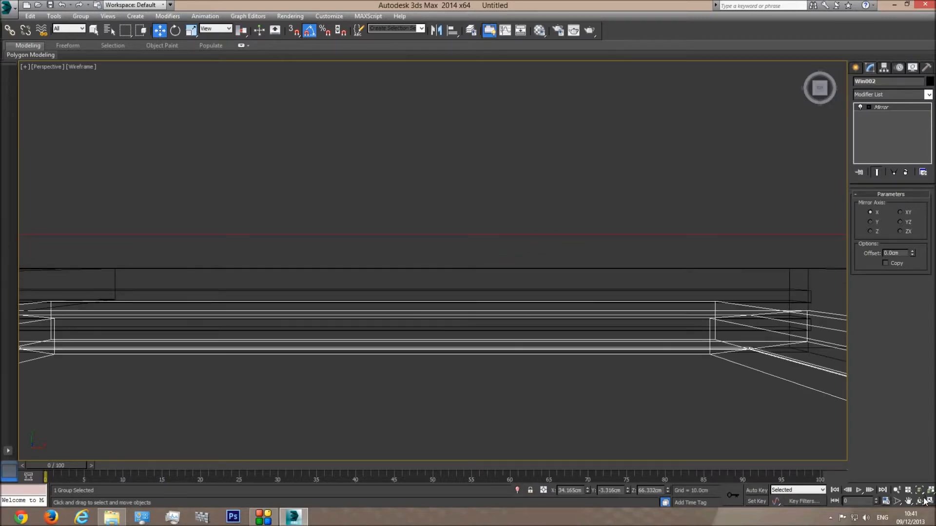
left_click(919, 491)
left_click(919, 501)
key("F3")
mouse_move(426, 261)
left_mouse_down()
mouse_move(455, 215)
mouse_move(540, 215)
mouse_move(568, 203)
mouse_move(463, 209)
mouse_move(499, 243)
left_mouse_up()
key("w")
left_click(390, 153)
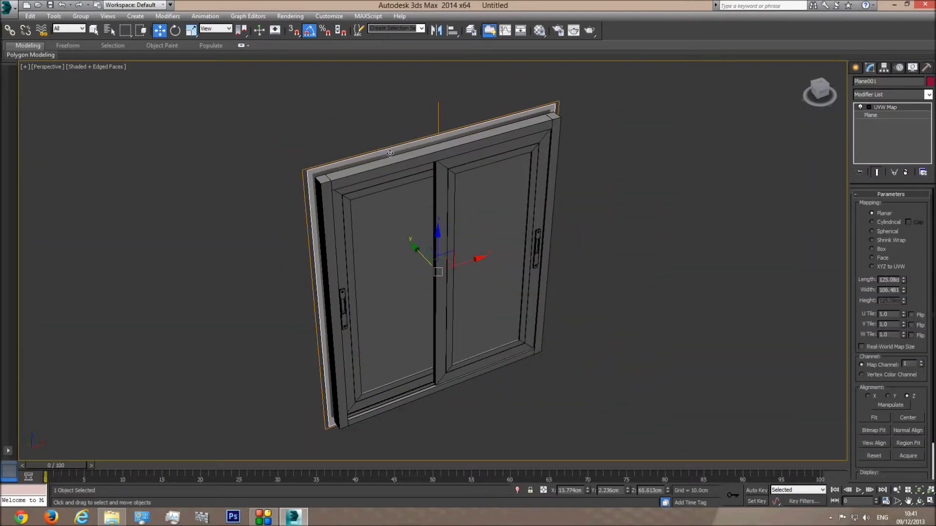
right_click(390, 153)
left_click(412, 124)
scroll(455, 236, "up", 3)
middle_click_drag(456, 236, 510, 246)
Open the mirrored right sash group and set its glass panel's height to 0.1 cm
left_click(580, 220)
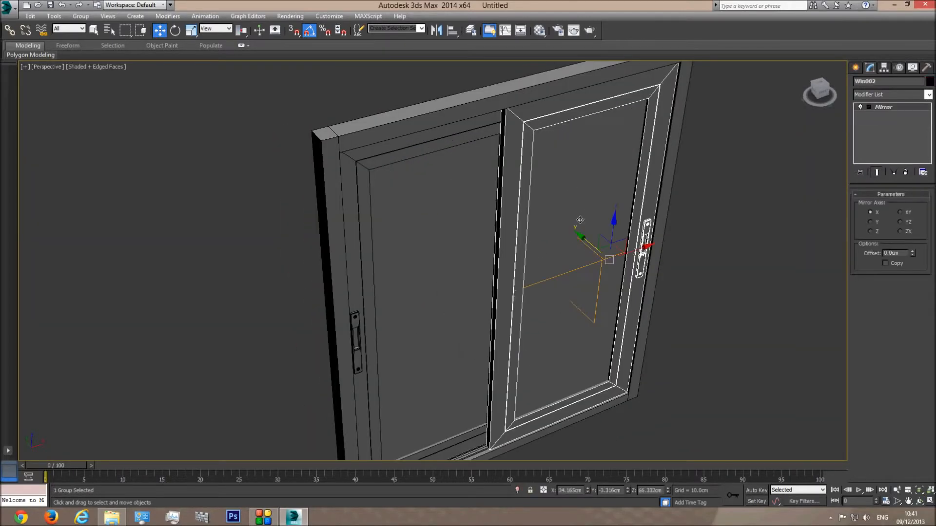
left_click(919, 501)
left_click_drag(624, 292, 681, 258)
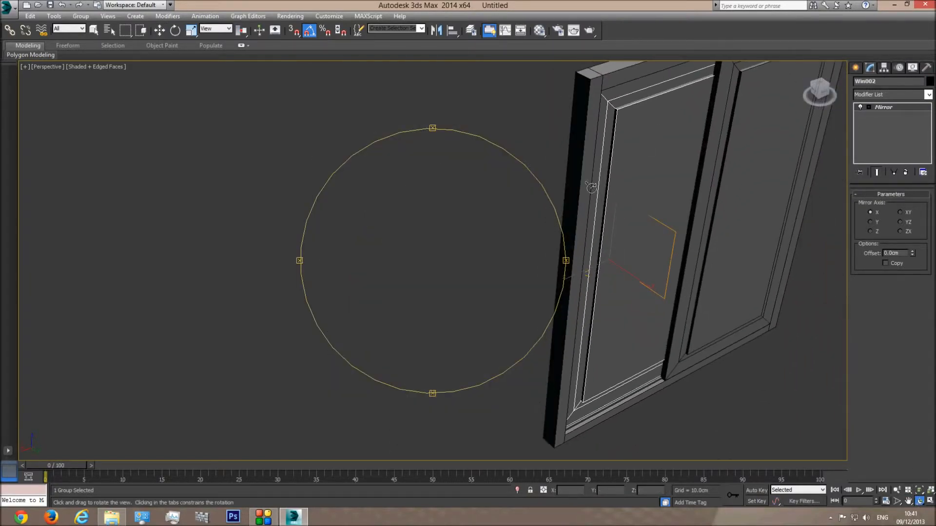
key("w")
left_click(81, 16)
left_click(91, 52)
left_click(628, 152)
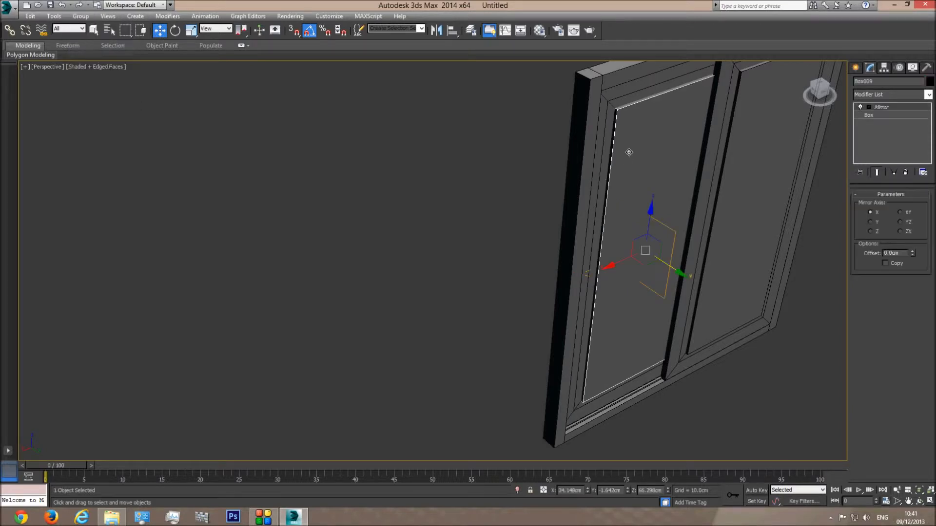
left_click(882, 116)
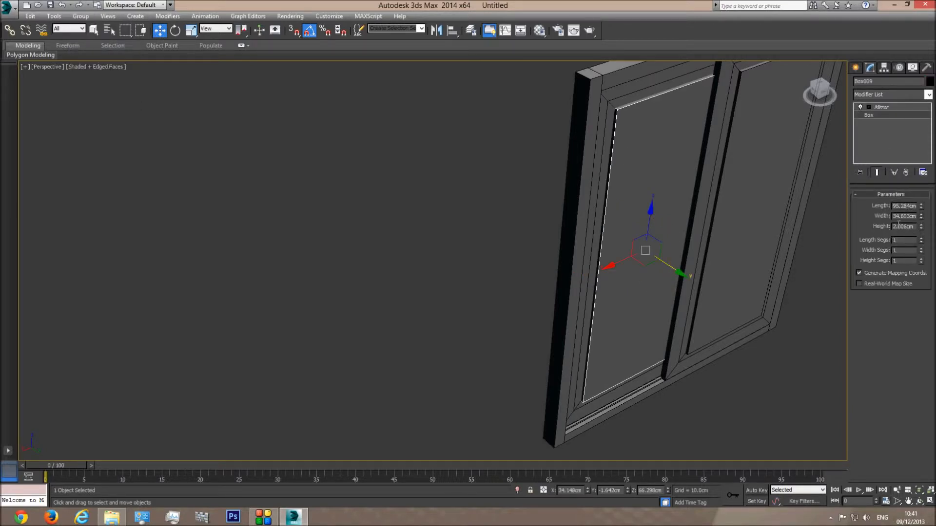
type("0.1")
key("Return")
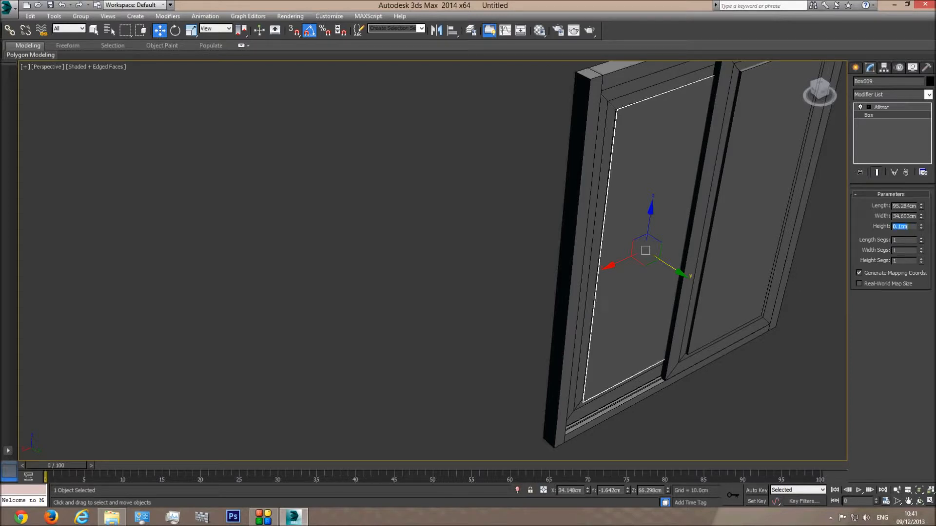
Move the thinned glass panel to the middle of the right sash frame's depth and close the group
middle_click_drag(631, 227, 628, 230, "alt")
key("t")
key("F3")
middle_click_drag(422, 268, 477, 255)
scroll(448, 249, "up", 2)
mouse_move(464, 244)
left_mouse_down()
mouse_move(492, 264)
mouse_move(570, 284)
mouse_move(535, 279)
mouse_move(519, 229)
mouse_move(537, 206)
mouse_move(499, 232)
mouse_move(401, 156)
left_mouse_up()
key("p")
left_click(919, 501)
key("F3")
left_click(81, 16)
left_click(87, 62)
key("w")
Open the Win1 group and set its glass panel's height to 0.1 cm
left_click(392, 187)
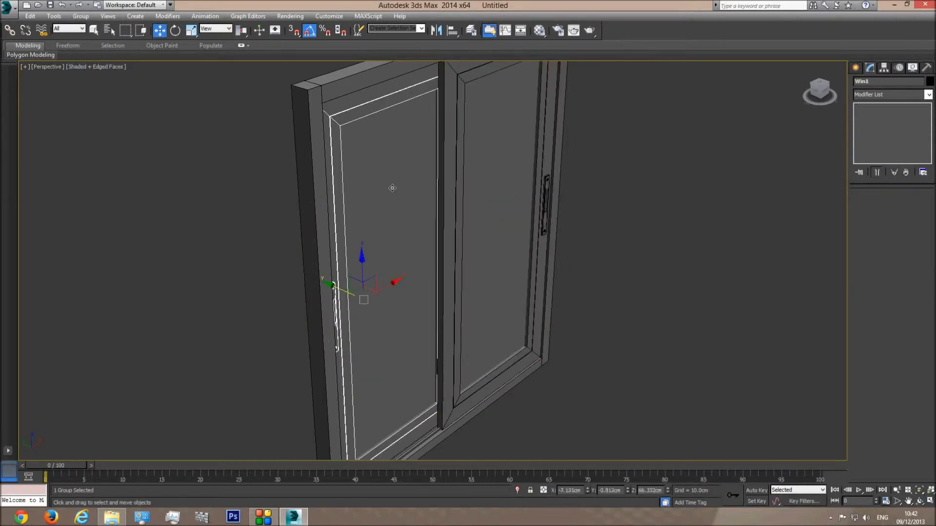
left_click(81, 16)
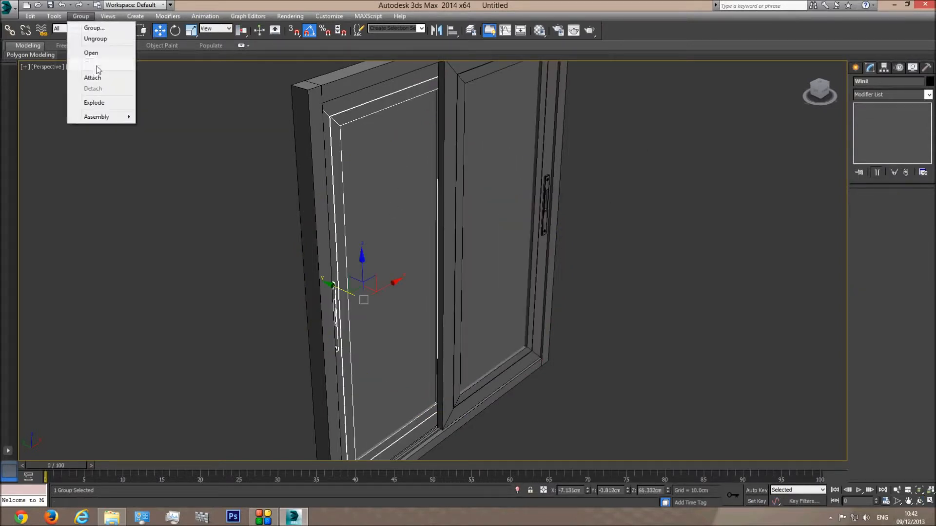
left_click(90, 53)
left_click(389, 202)
type("0.1")
key("Return")
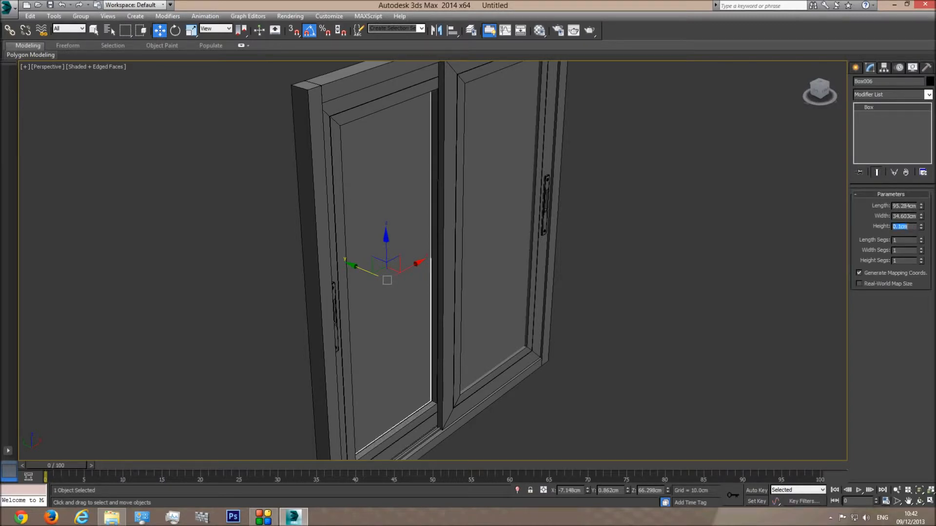
Move the left sash's glass panel about 1.7 cm along negative Y to the middle of its frame's depth
left_click(919, 502)
left_click_drag(403, 251, 549, 251)
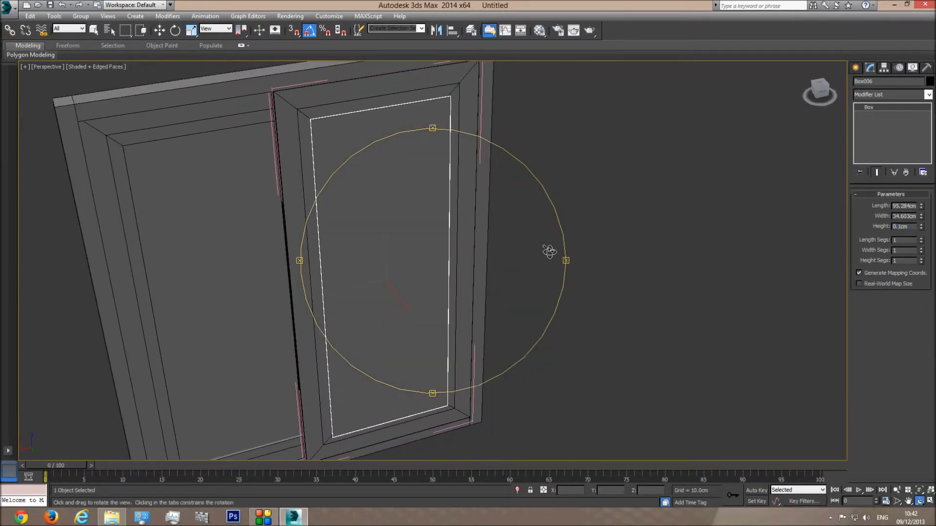
key("t")
key("F3")
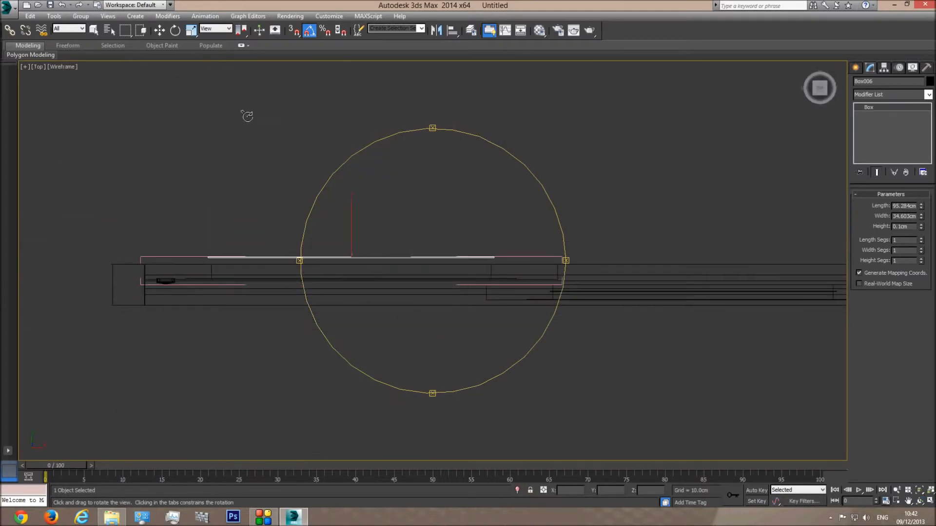
key("w")
left_click_drag(354, 215, 354, 229)
key("p")
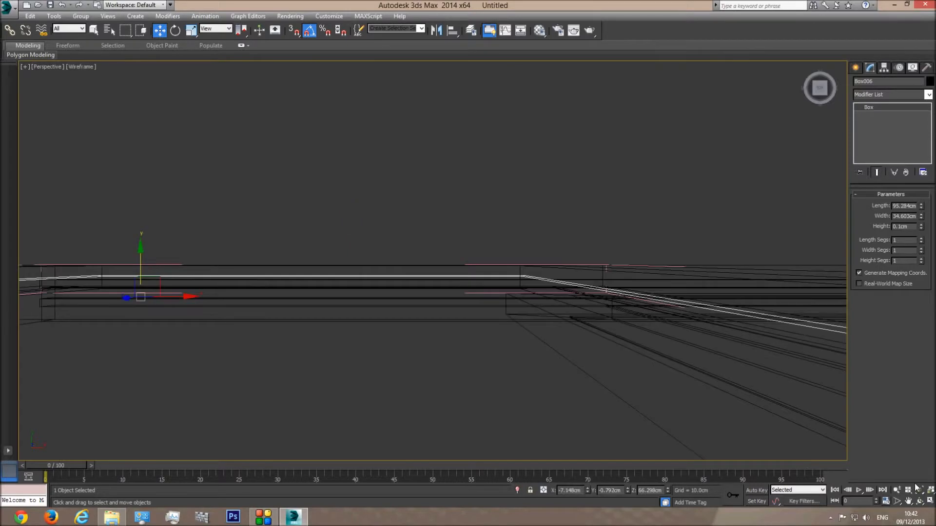
Inspect the whole sliding window in shaded and wireframe display, from the front and at an angle
left_click(919, 501)
key("F3")
left_click_drag(465, 287, 452, 266)
scroll(479, 274, "down", 3)
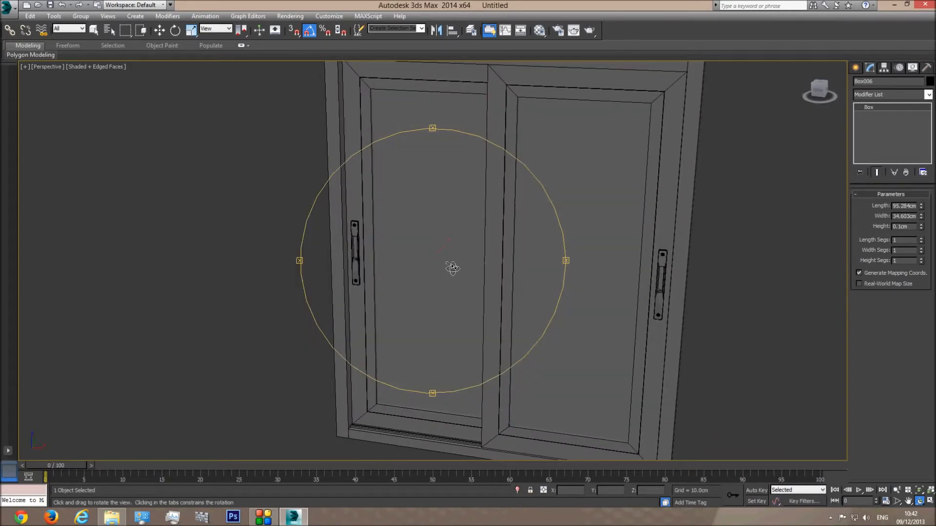
scroll(451, 265, "down", 3)
key("f")
key("F3")
middle_click_drag(543, 261, 497, 265)
scroll(497, 265, "up", 2)
key("F3")
left_click_drag(501, 257, 480, 273)
key("w")
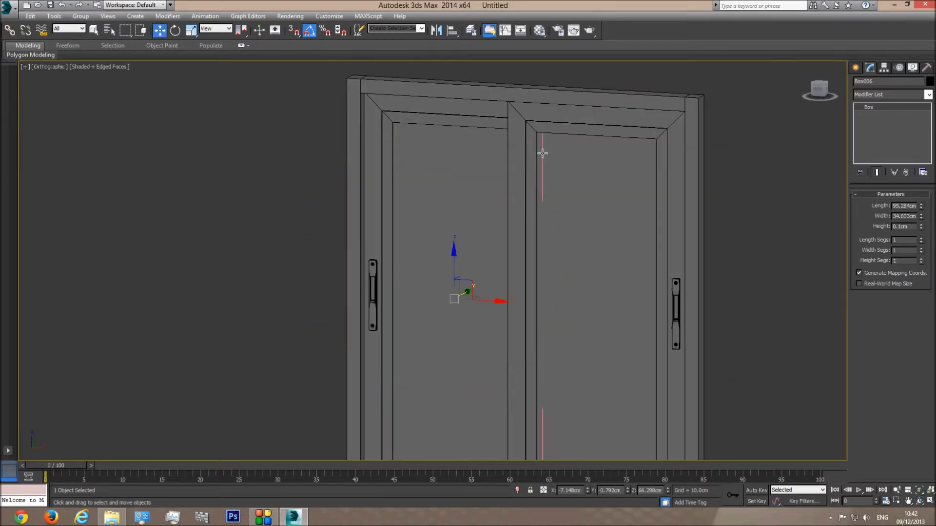
Select everything in the scene, close the open sash group, and clear the selection
left_click(542, 154)
middle_click_drag(343, 116, 341, 131)
scroll(341, 131, "down", 3)
key("ctrl+a")
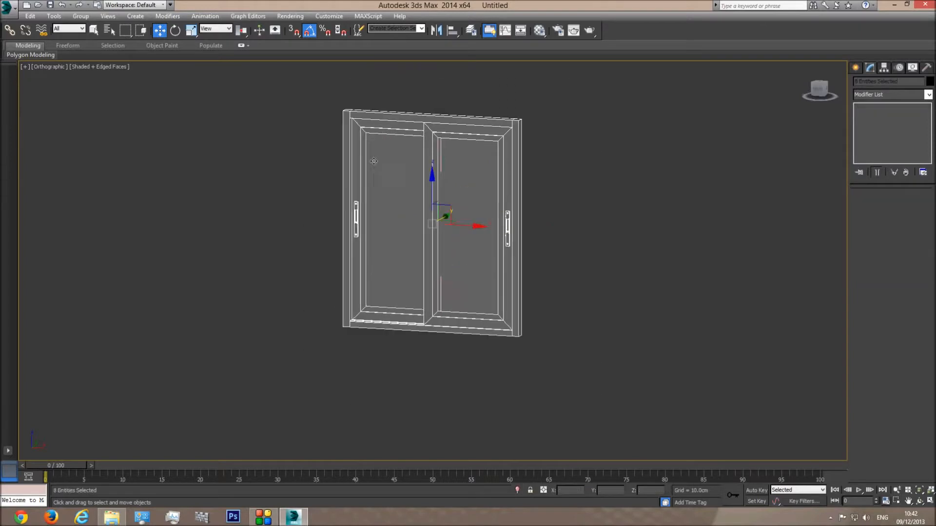
left_click(84, 16)
left_click(93, 63)
left_click(288, 187)
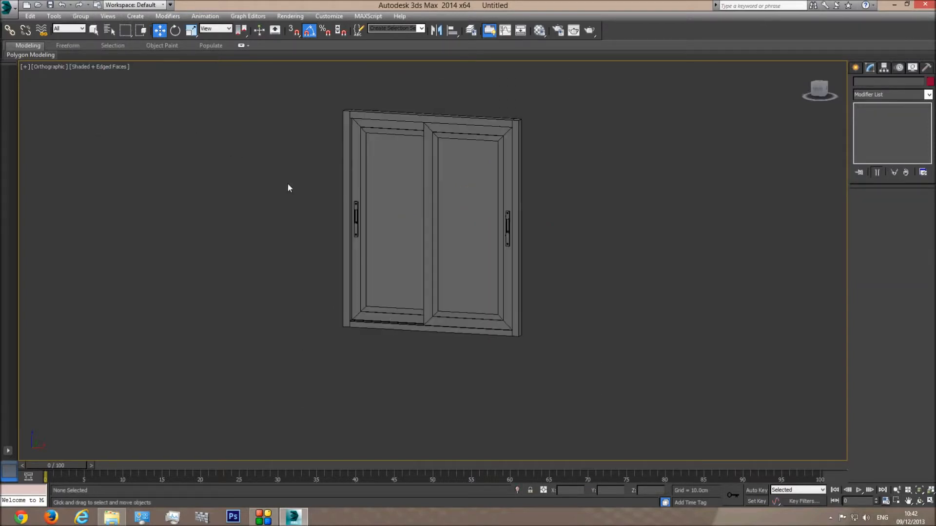
Unhide all objects and move the reference image plane to about -108.7 cm in X, beside the window model
key("p")
left_click(919, 501)
left_click_drag(437, 265, 472, 253)
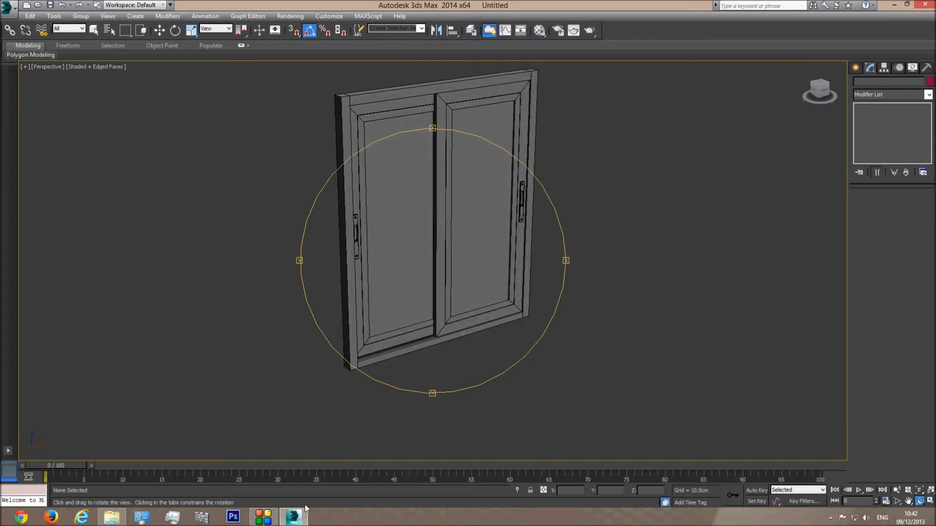
right_click(360, 250)
right_click(362, 249)
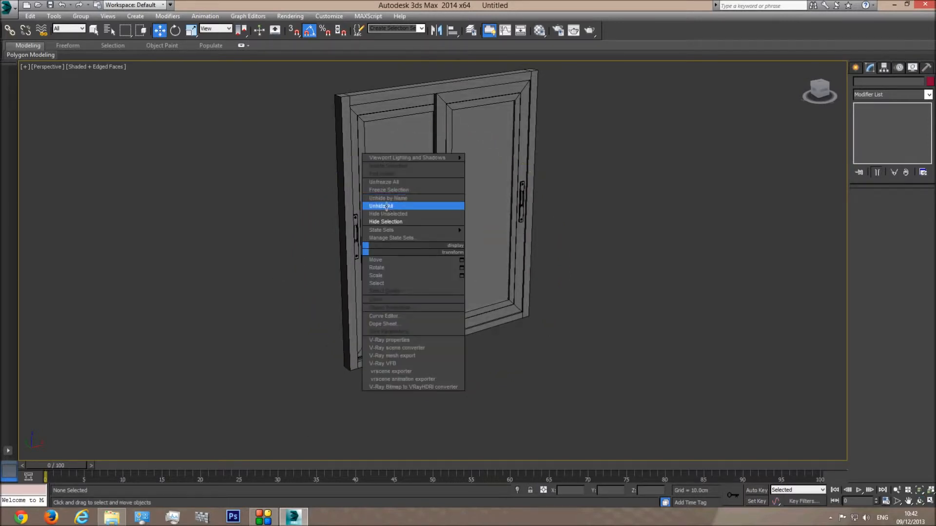
left_click(386, 206)
left_click(334, 198)
left_click_drag(463, 212, 183, 267)
scroll(301, 244, "down", 4)
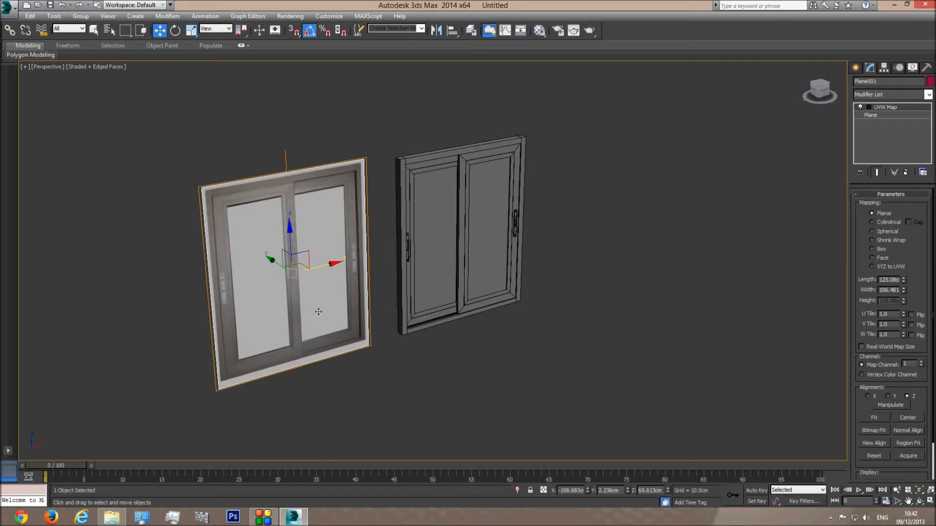
Assign V-Ray Adv 2.40.03 as the production renderer and close the render setup
scroll(222, 287, "up", 5)
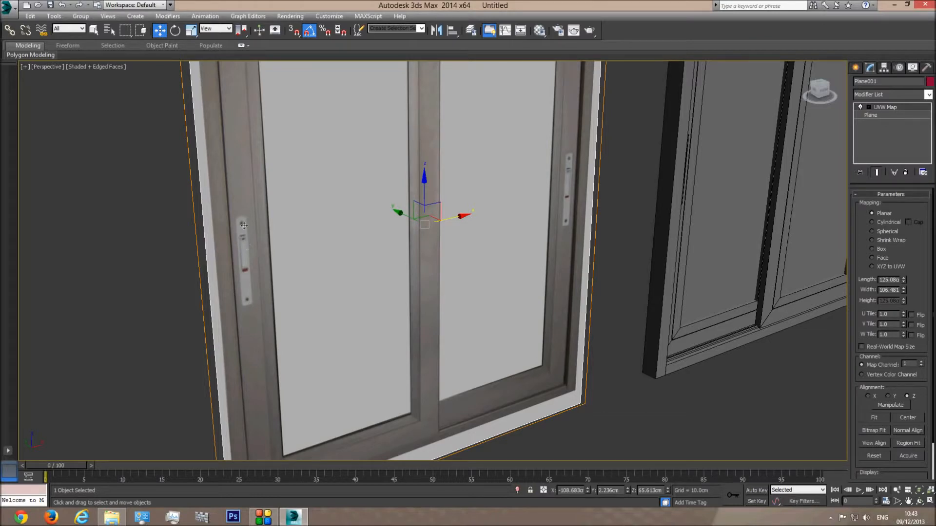
scroll(324, 320, "down", 6)
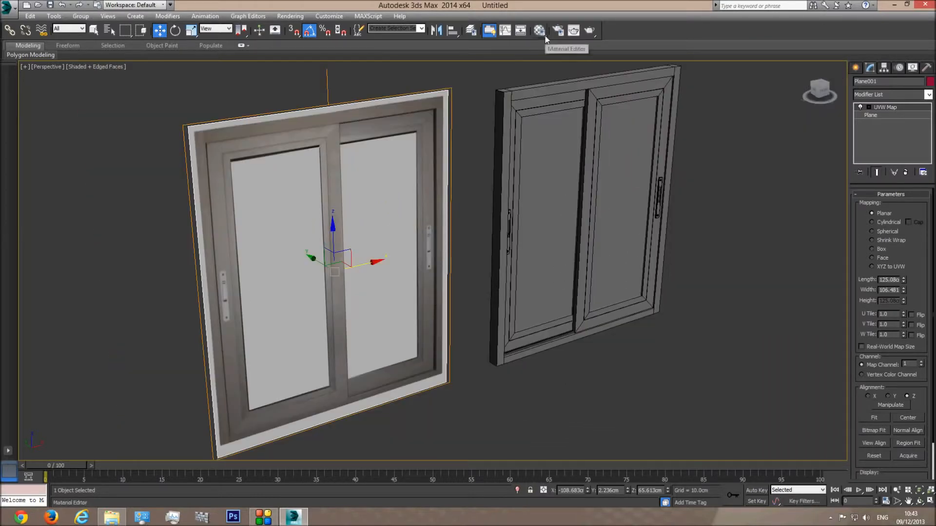
left_click(558, 31)
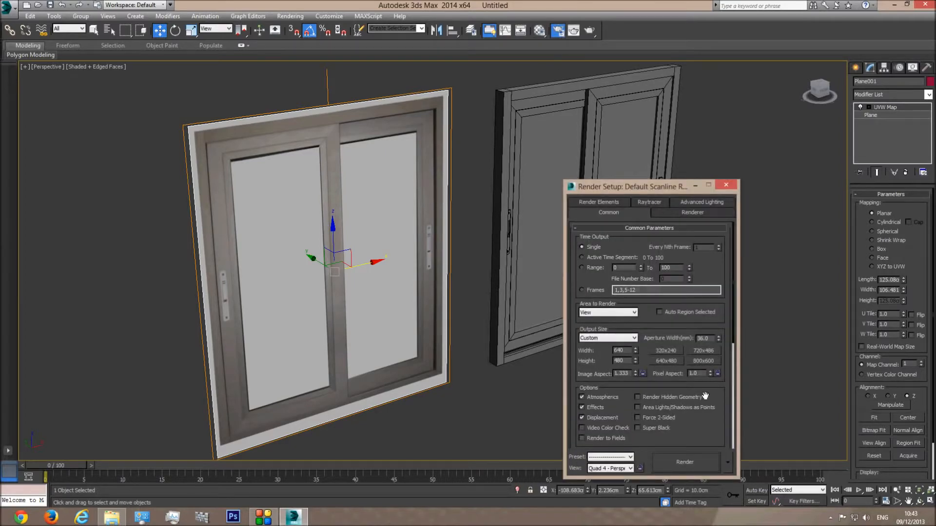
scroll(701, 419, "down", 5)
left_click(681, 443)
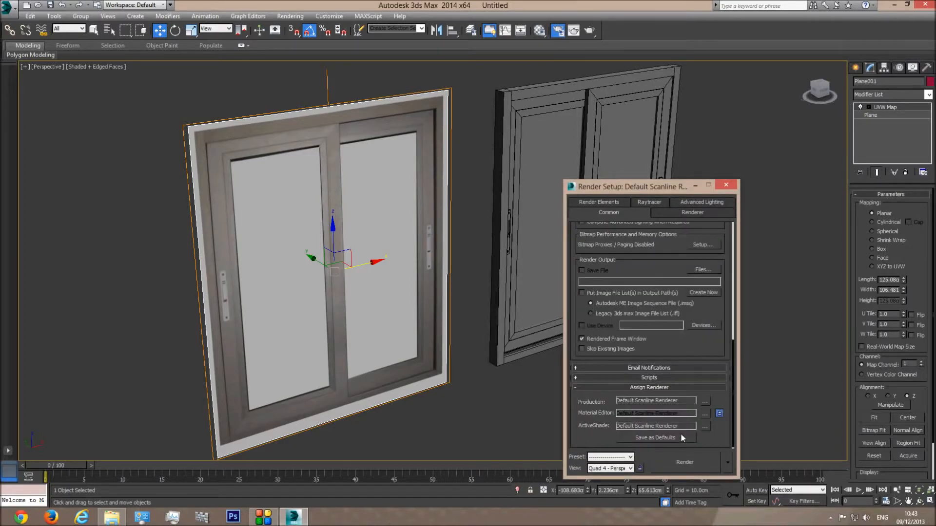
left_click(705, 401)
left_click(634, 288)
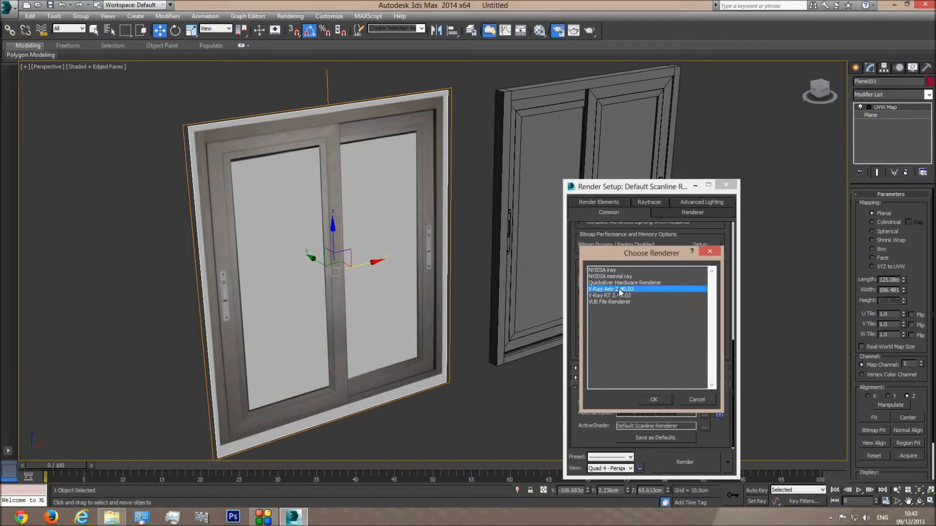
left_click(653, 396)
left_click(775, 186)
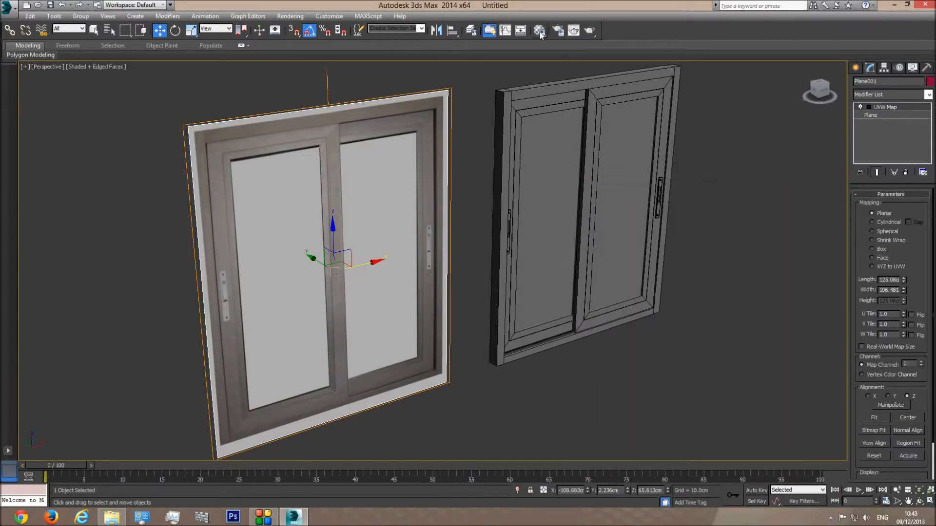
Name the third material slot "glass" and change its material type to VRayMtl
left_click(539, 30)
left_click(810, 165)
left_click(760, 271)
type("glass")
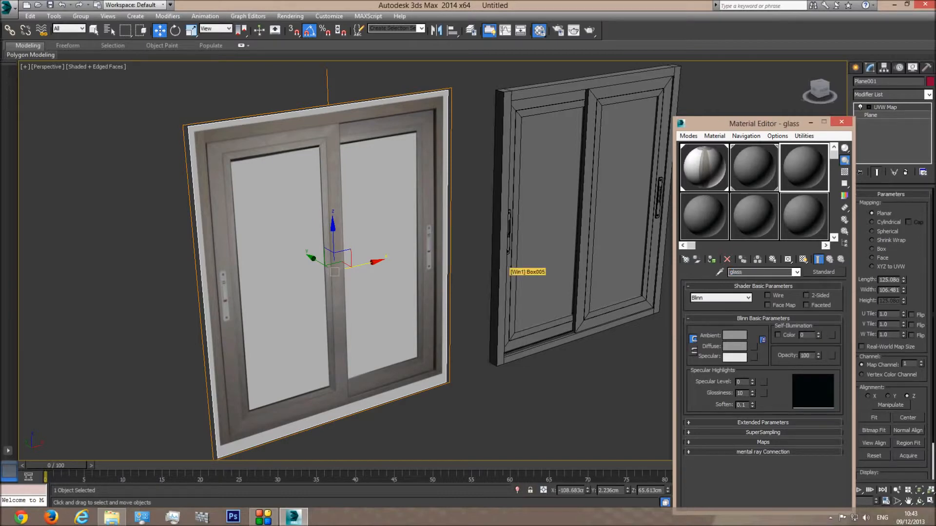
left_click(823, 272)
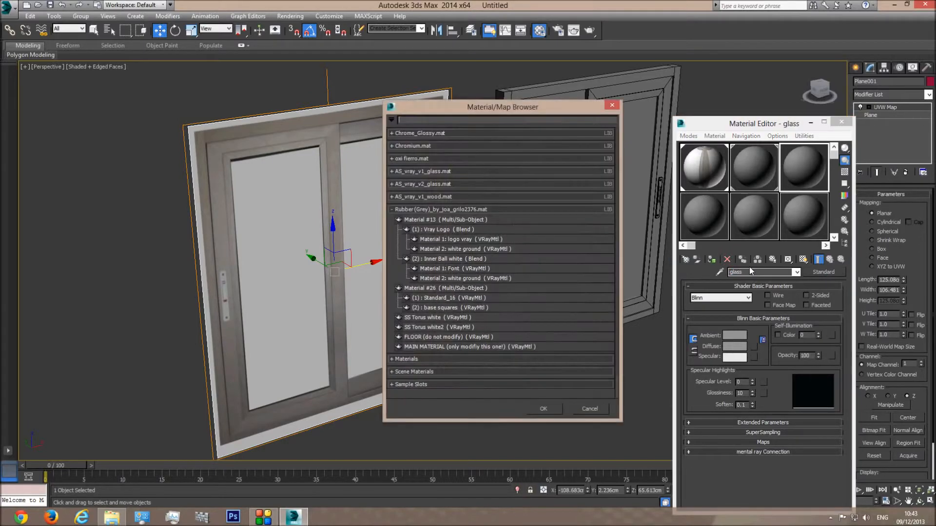
left_click(413, 359)
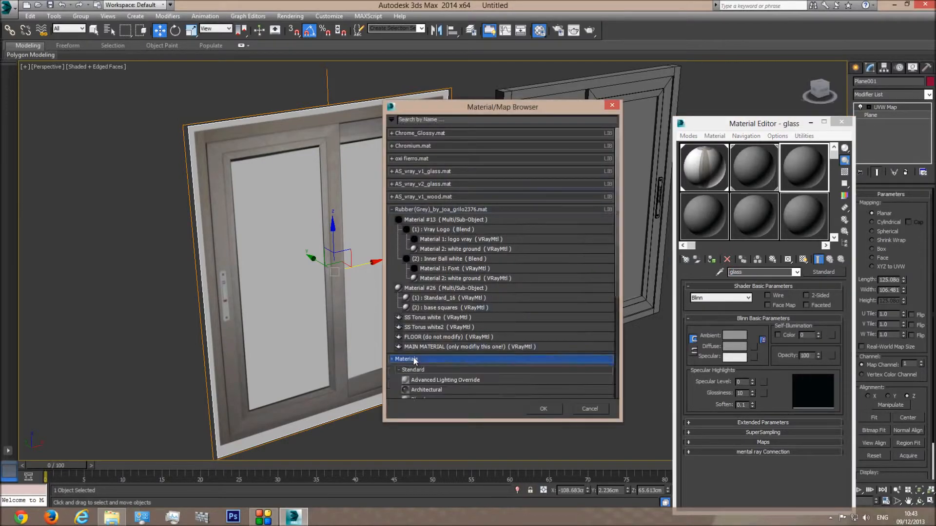
scroll(469, 354, "down", 3)
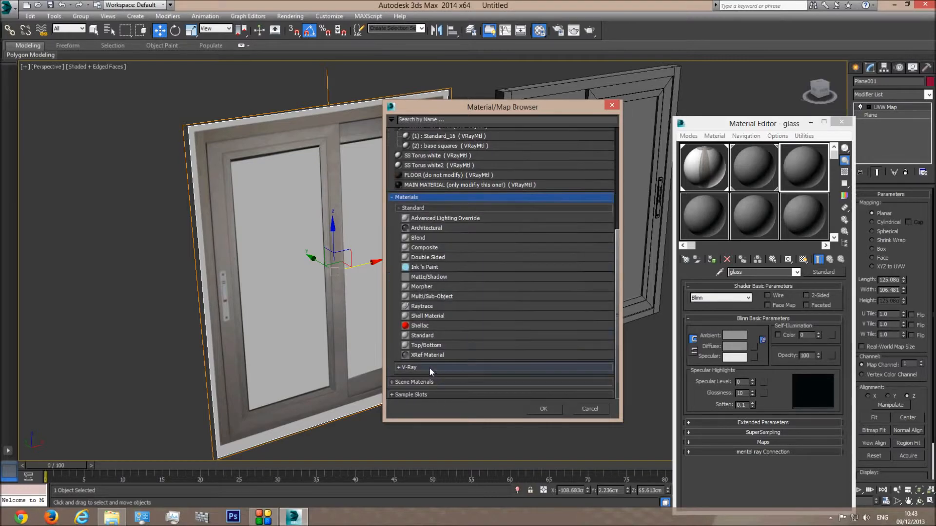
left_click(429, 367)
double_click(425, 348)
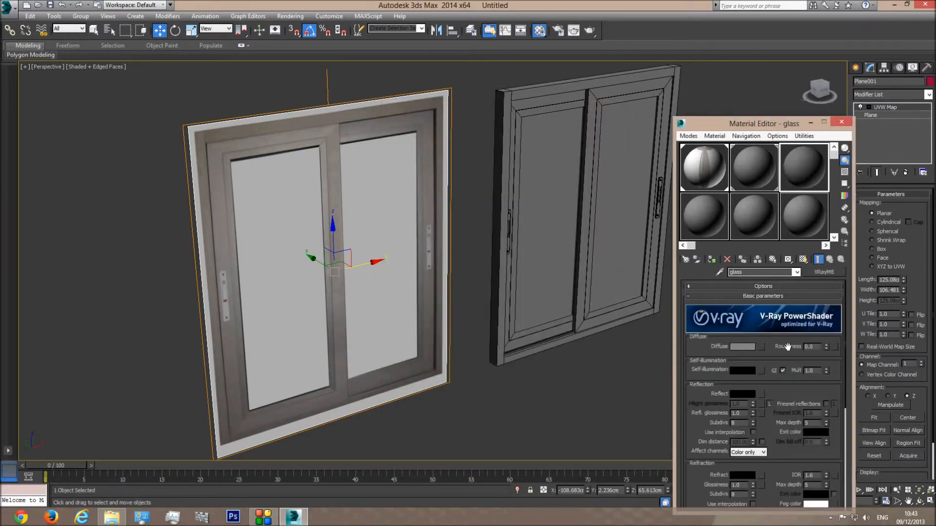
Set the glass material's diffuse color to a pale light blue
left_click(743, 346)
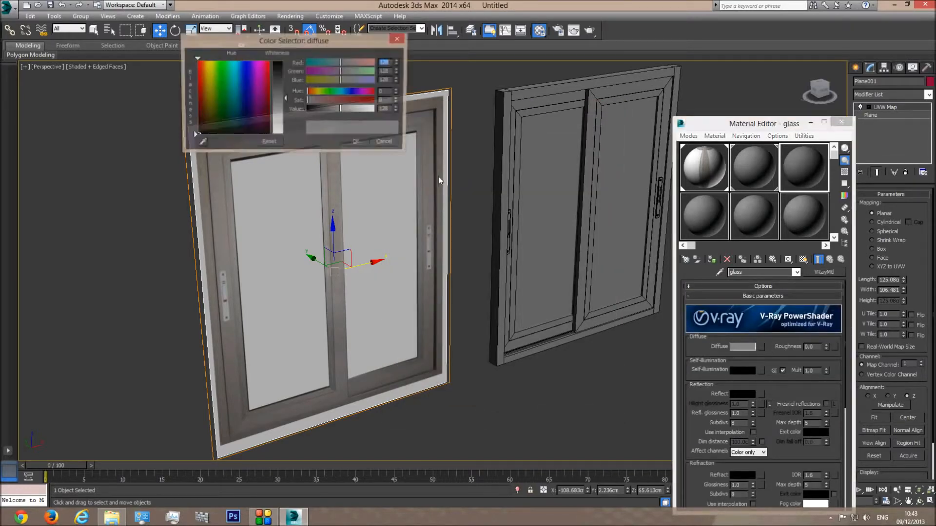
left_click(238, 71)
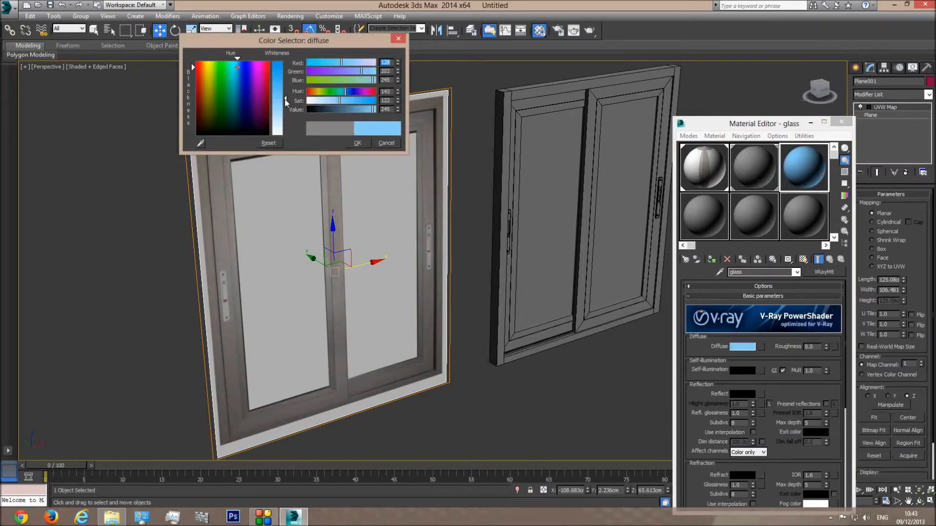
left_click_drag(283, 86, 285, 113)
left_click(357, 143)
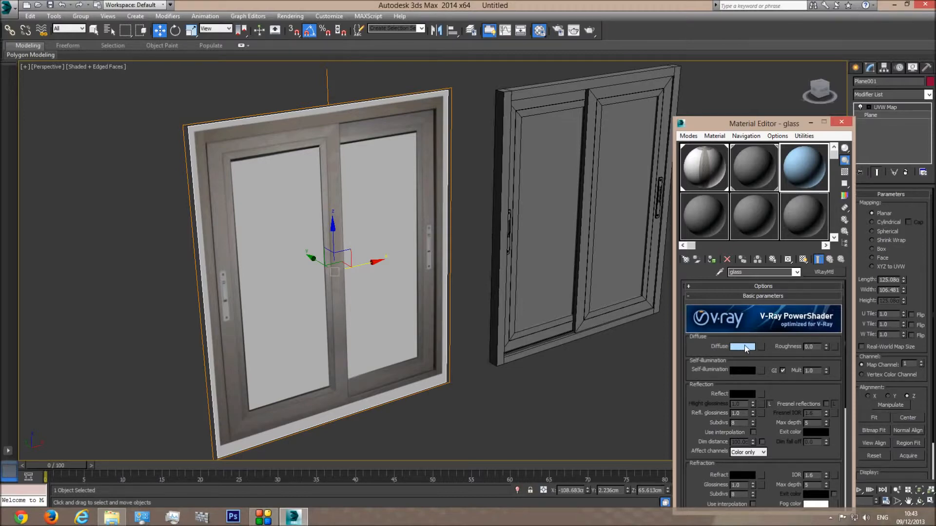
Set the glass material's reflection color to white and show a checkered background behind its sample
scroll(738, 365, "down", 2)
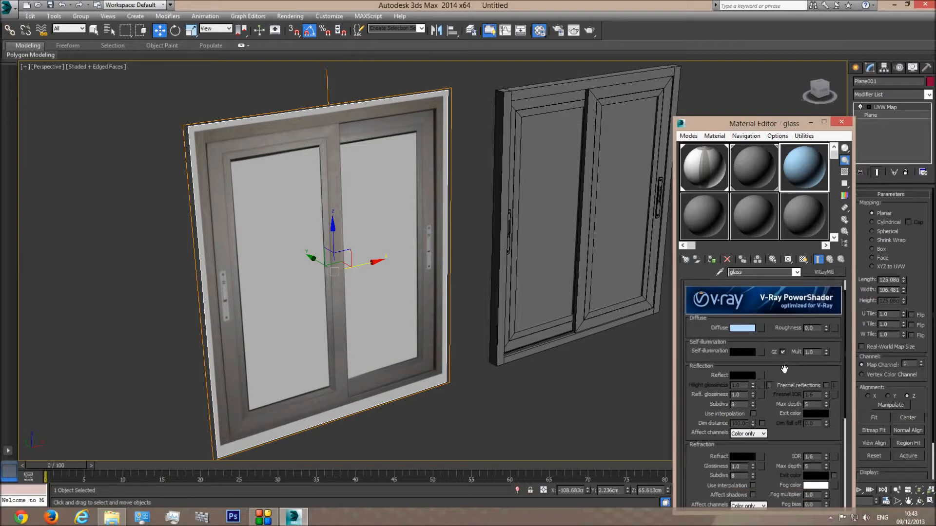
left_click(740, 375)
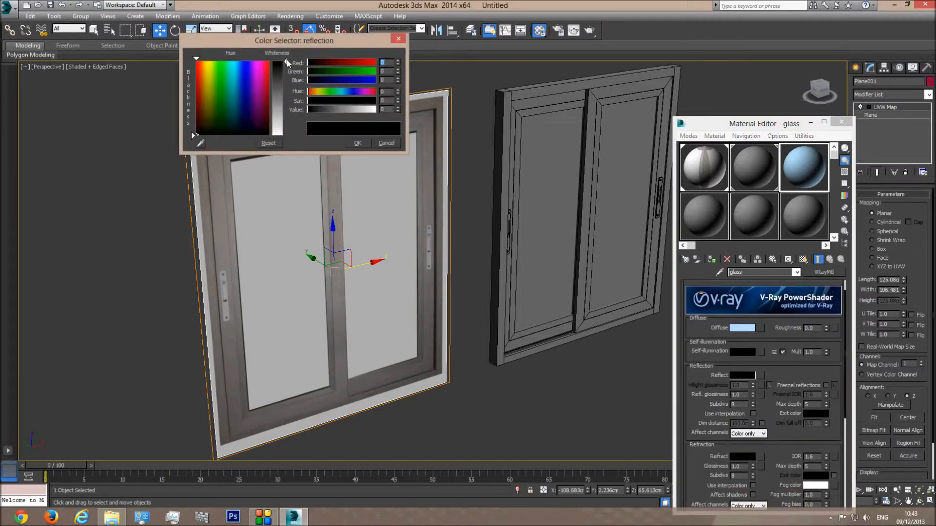
left_click_drag(287, 59, 288, 135)
left_click(357, 143)
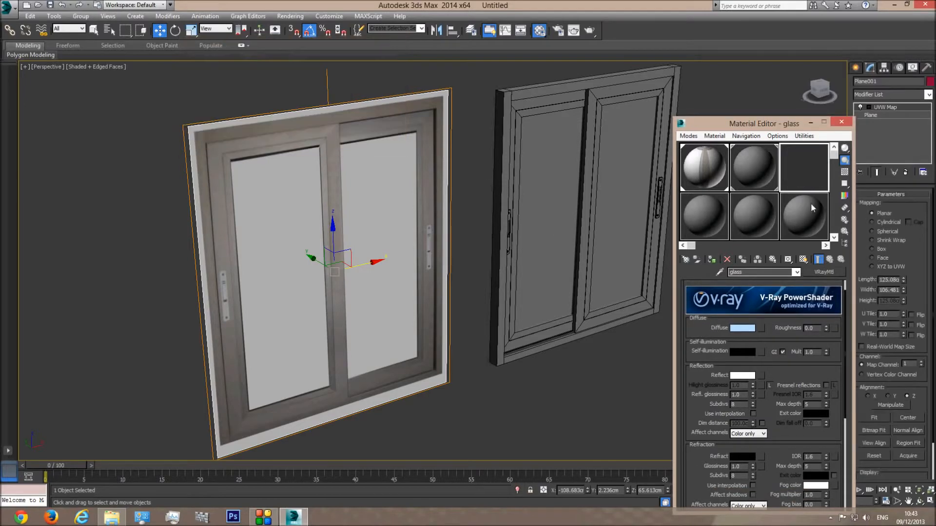
left_click(844, 173)
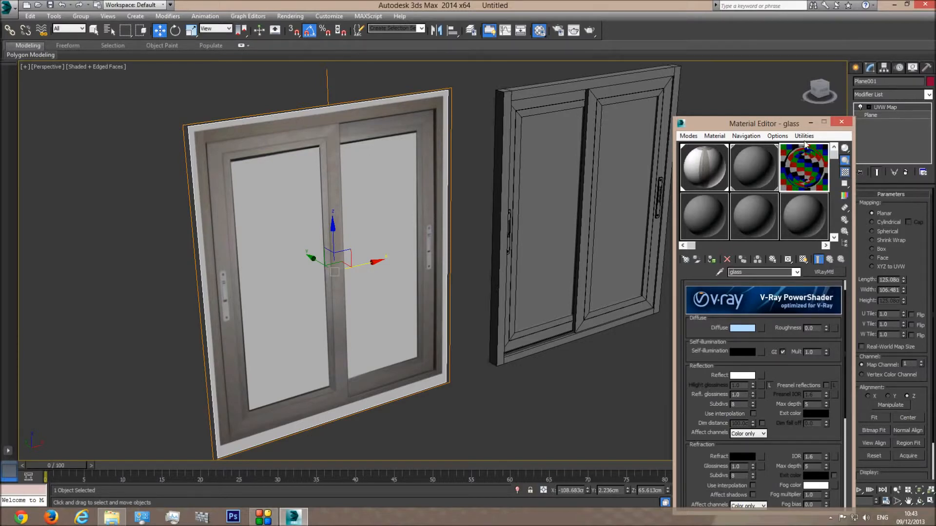
Set the glass material's refraction color to pure white, value 255
left_click(744, 457)
left_click_drag(285, 78, 314, 136)
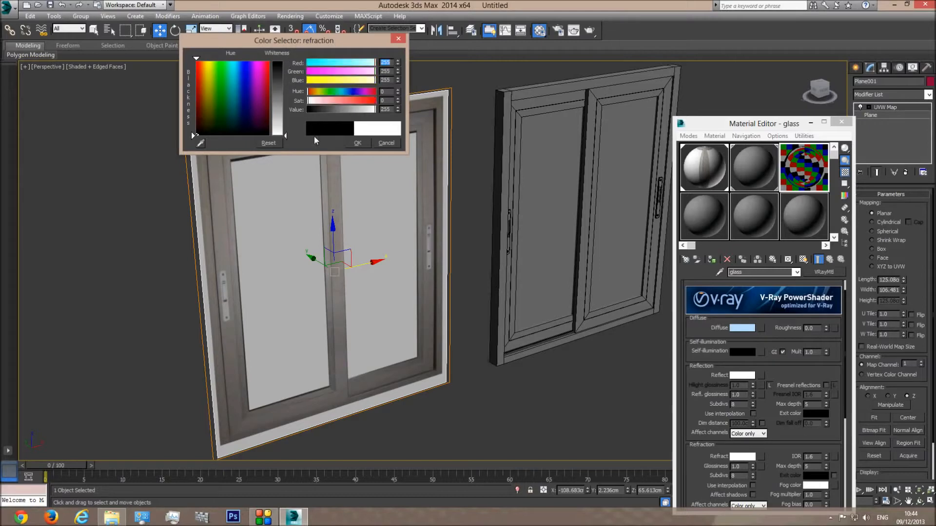
left_click(361, 144)
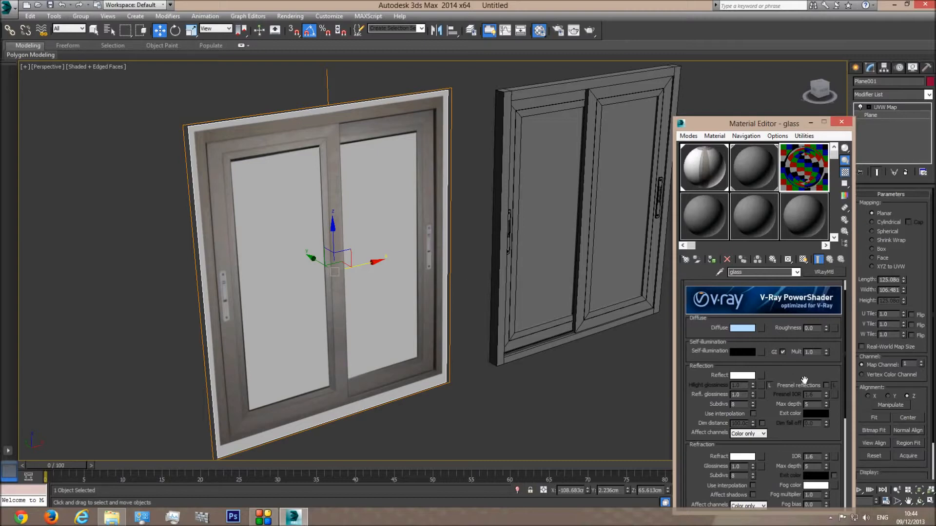
Enable Fresnel reflections for the glass material
left_click(919, 501)
left_click_drag(520, 289, 514, 288)
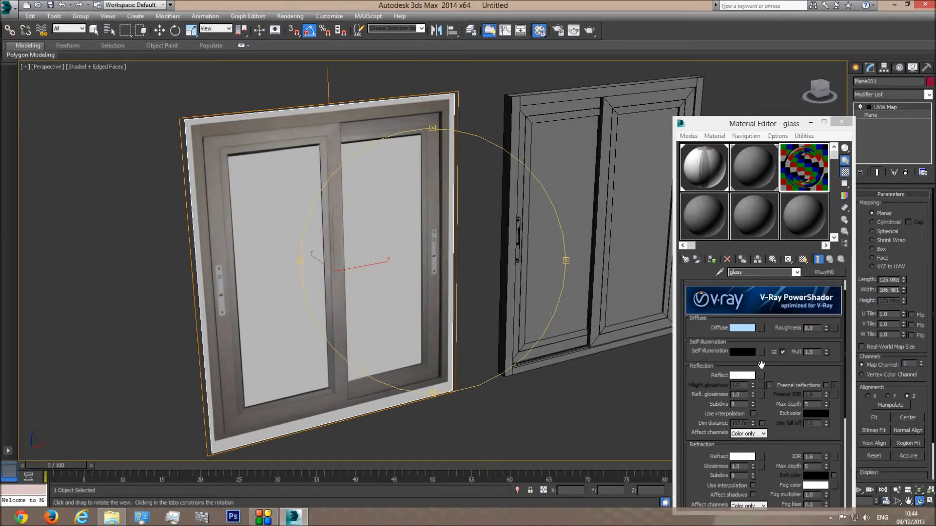
left_click(825, 386)
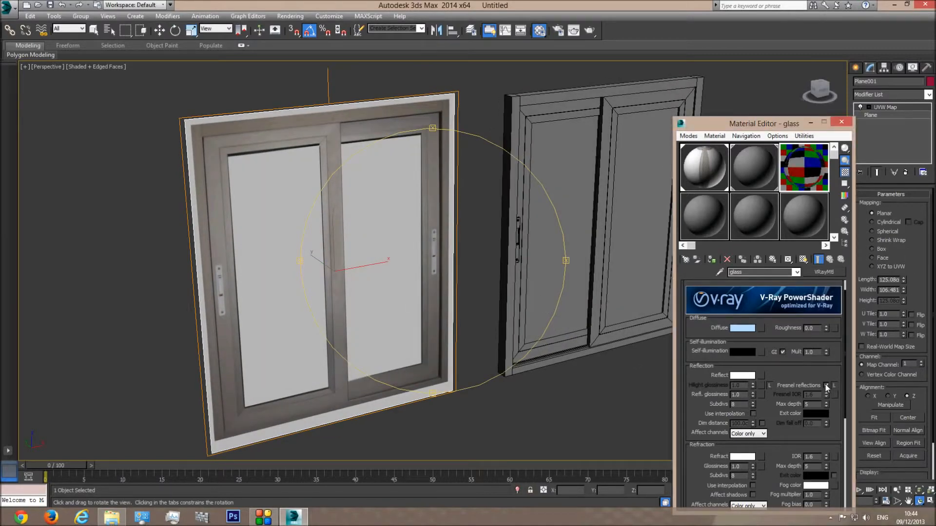
mouse_move(462, 278)
left_mouse_down()
mouse_move(514, 258)
mouse_move(424, 259)
mouse_move(478, 273)
mouse_move(458, 279)
left_mouse_up()
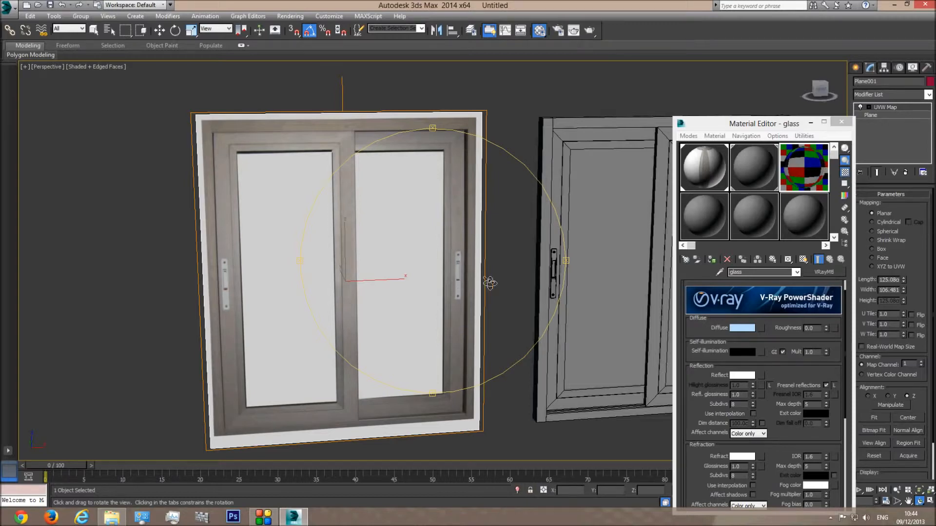
middle_click_drag(490, 284, 372, 287)
left_click_drag(372, 288, 464, 273)
middle_click_drag(465, 273, 456, 314)
scroll(458, 303, "up", 5)
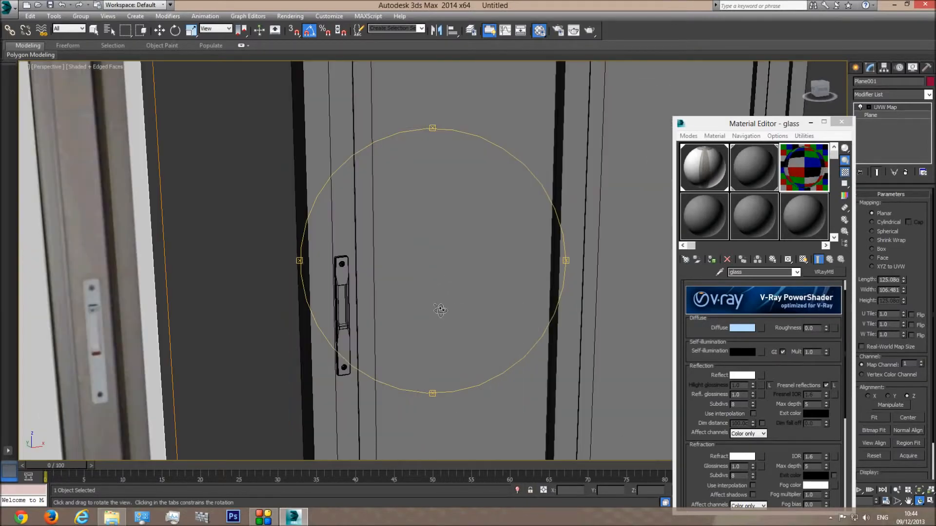
scroll(432, 314, "down", 6)
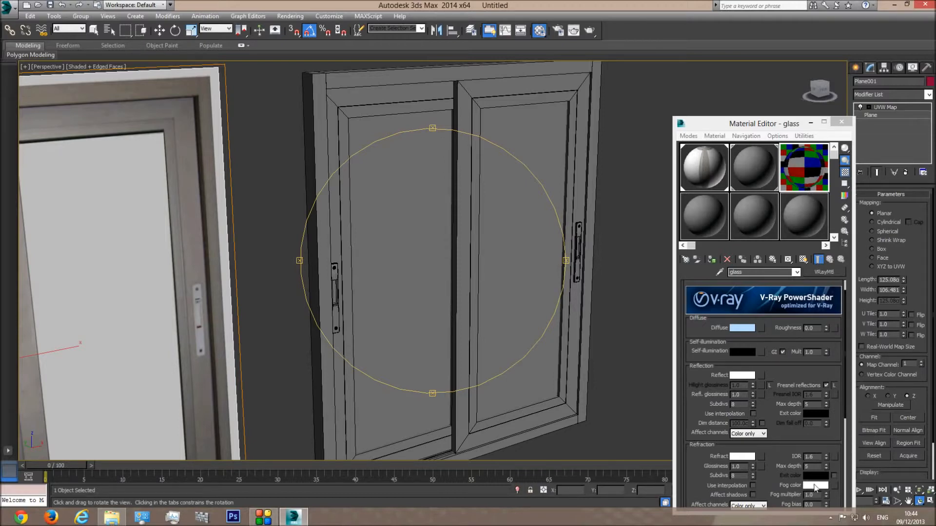
Copy the glass material's pale blue diffuse color into its refraction fog color and lighten the fog color to nearly white
left_click_drag(774, 439, 774, 381)
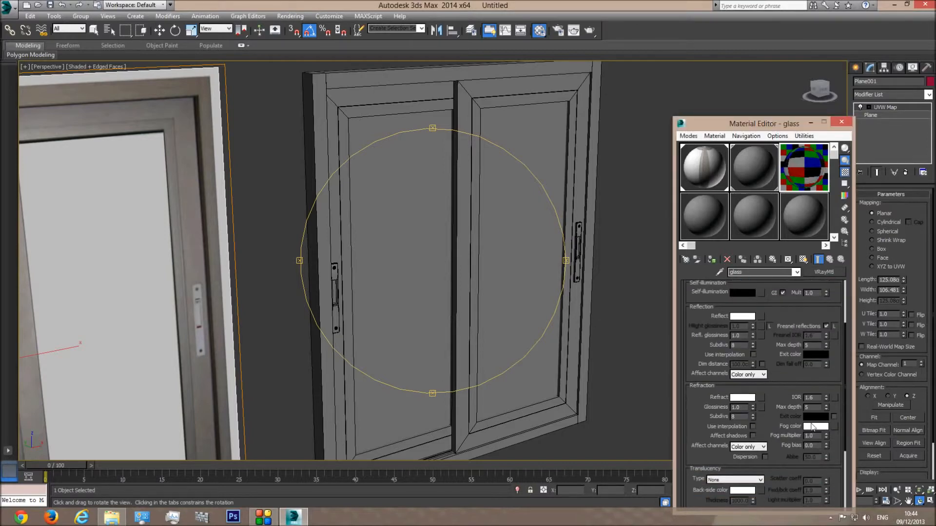
scroll(760, 365, "up", 2)
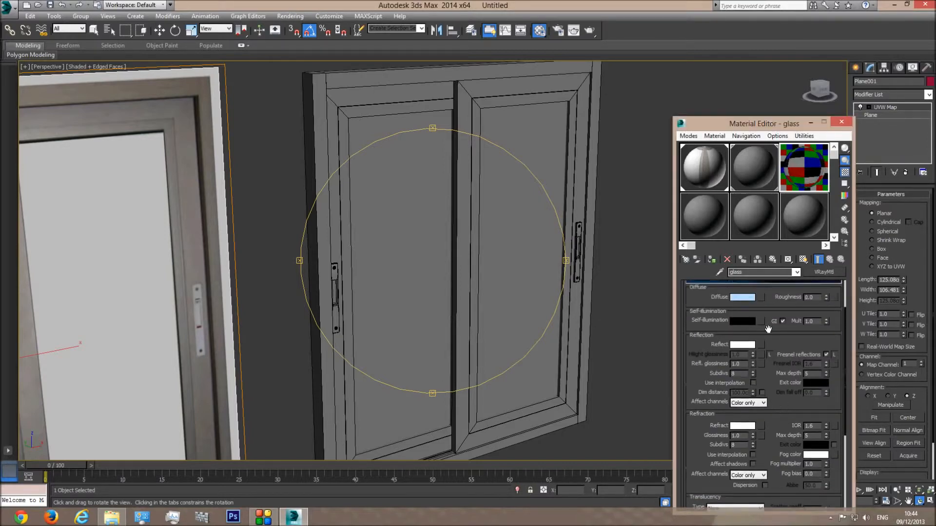
right_click(743, 298)
left_click(768, 305)
right_click(816, 455)
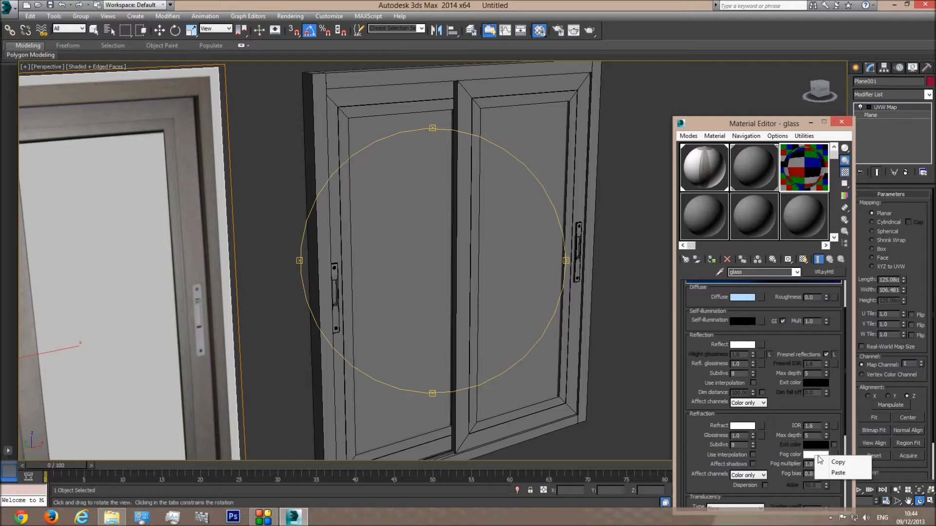
left_click(838, 473)
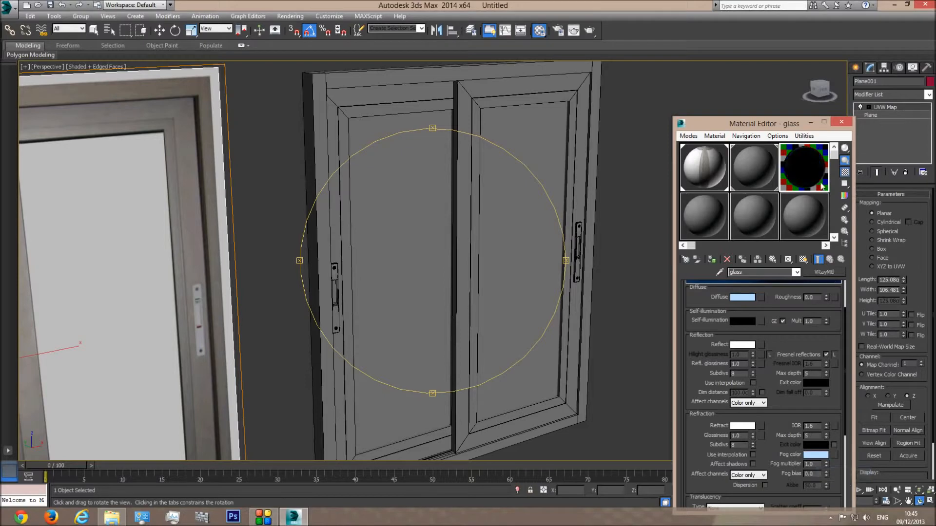
left_click(815, 455)
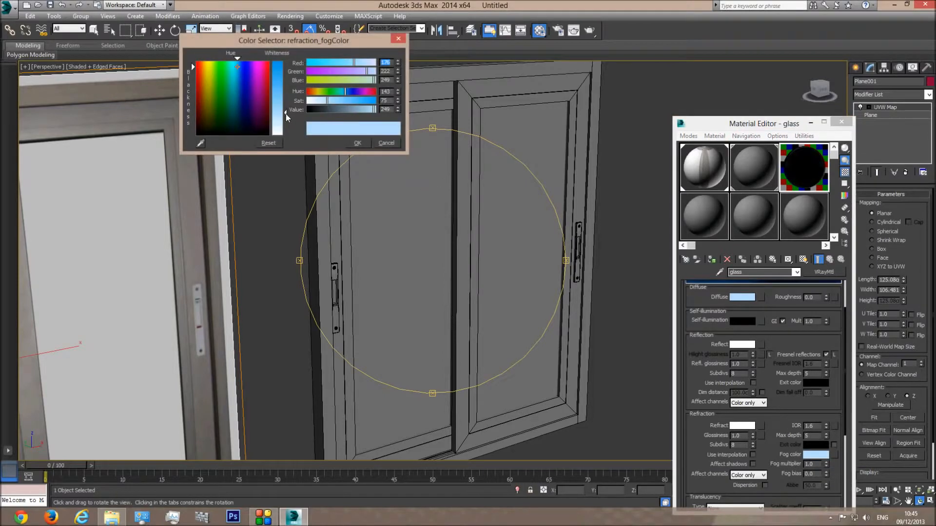
left_click_drag(285, 127, 285, 132)
left_click(354, 143)
Assign the glass material to both panes of the modeled sliding window
left_click_drag(753, 183, 545, 203)
left_click_drag(799, 166, 419, 200)
left_click_drag(465, 267, 760, 189)
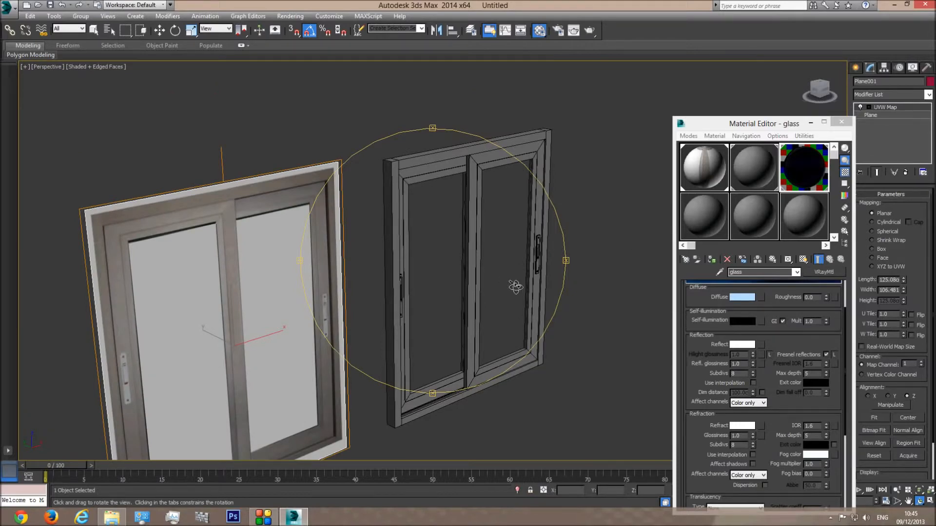
Name the first unused sample material "brushed aluminium" and change its type to VRayMtl
left_click(689, 219)
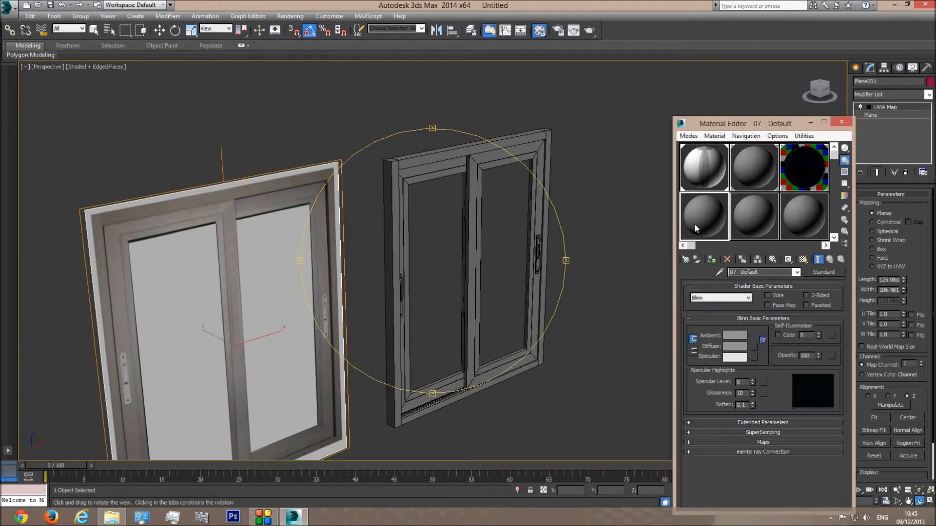
left_click(769, 273)
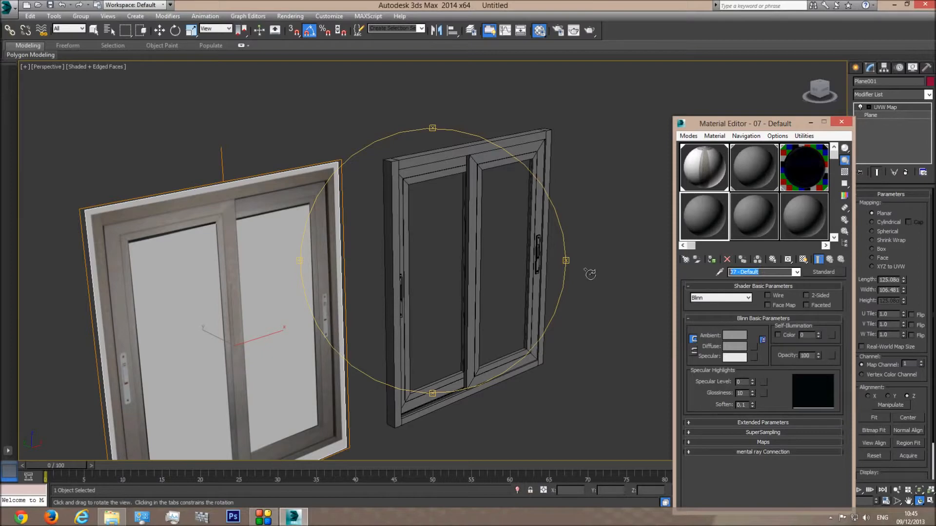
type("brus")
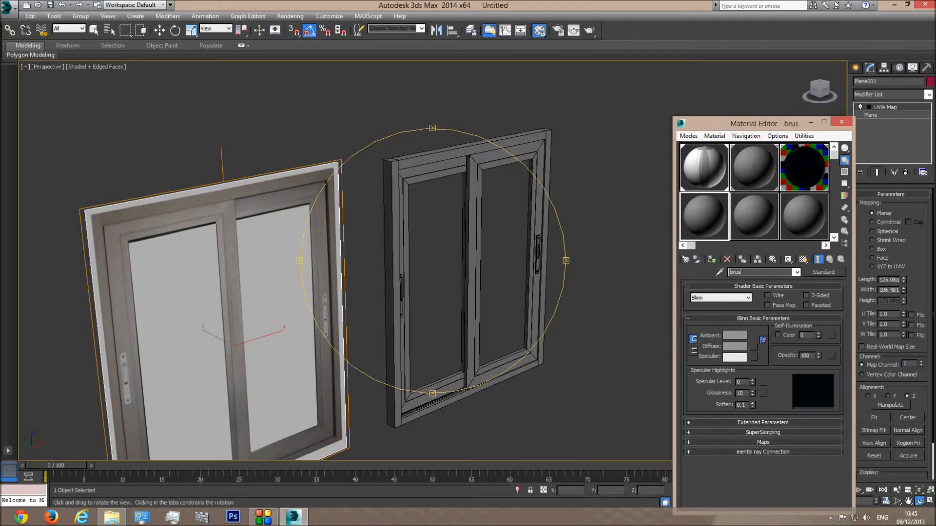
type("hed aluminium")
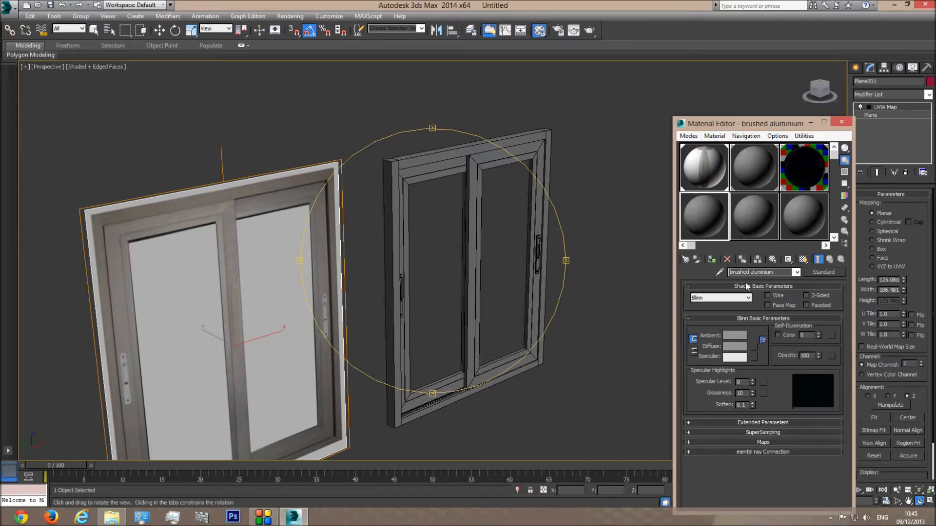
left_click(821, 272)
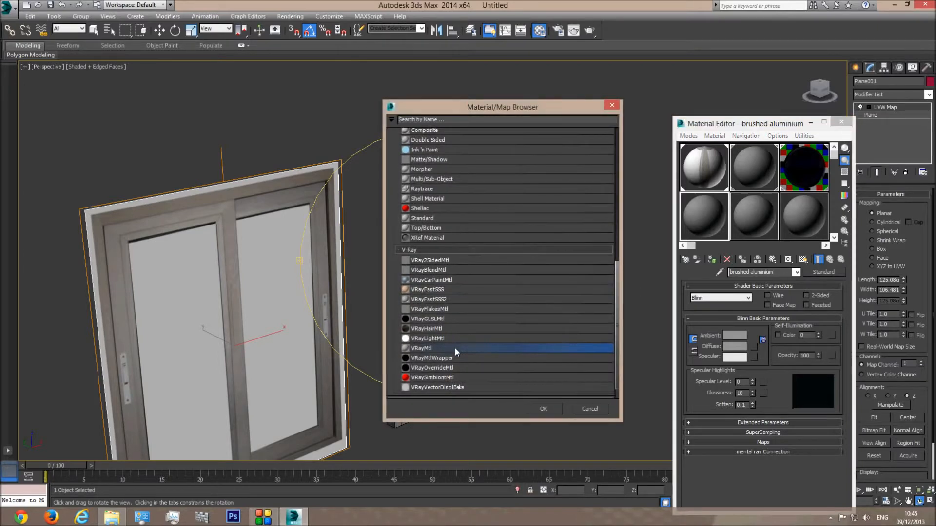
double_click(455, 348)
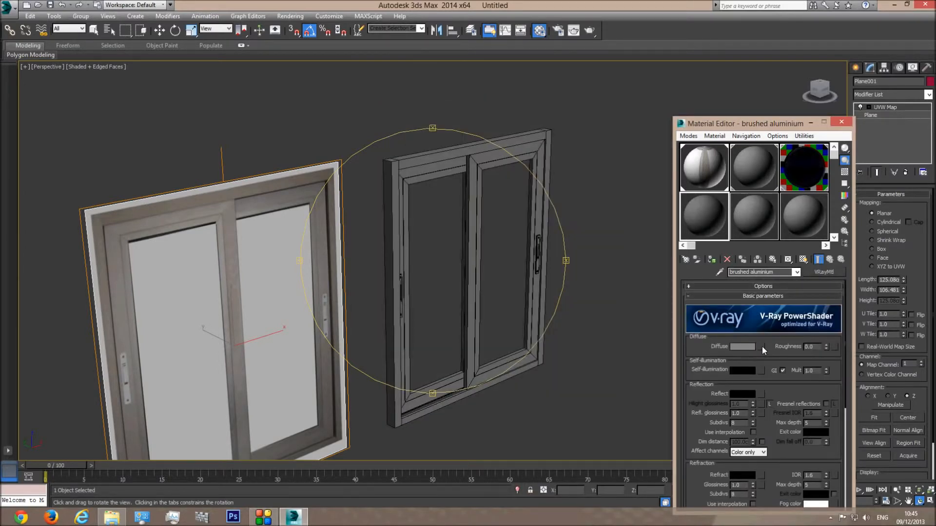
Set the brushed aluminium's diffuse color to warm grey (155, 154, 149), matching the reference frame, and its reflection color to very dark grey
left_click_drag(361, 323, 382, 322)
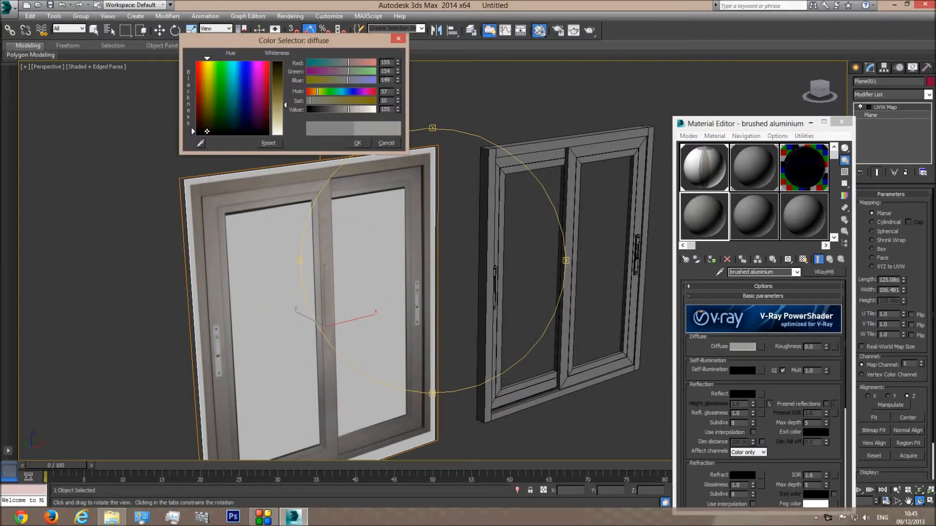
left_click(357, 142)
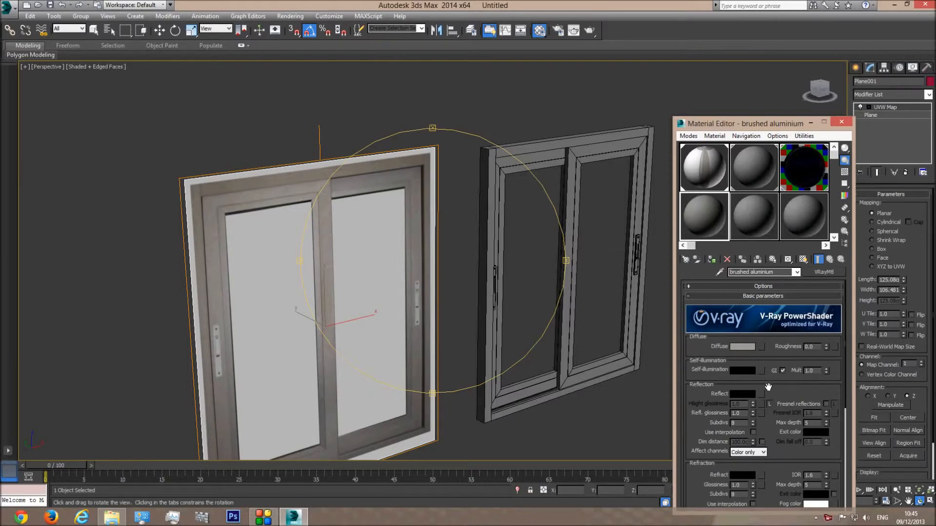
left_click(743, 394)
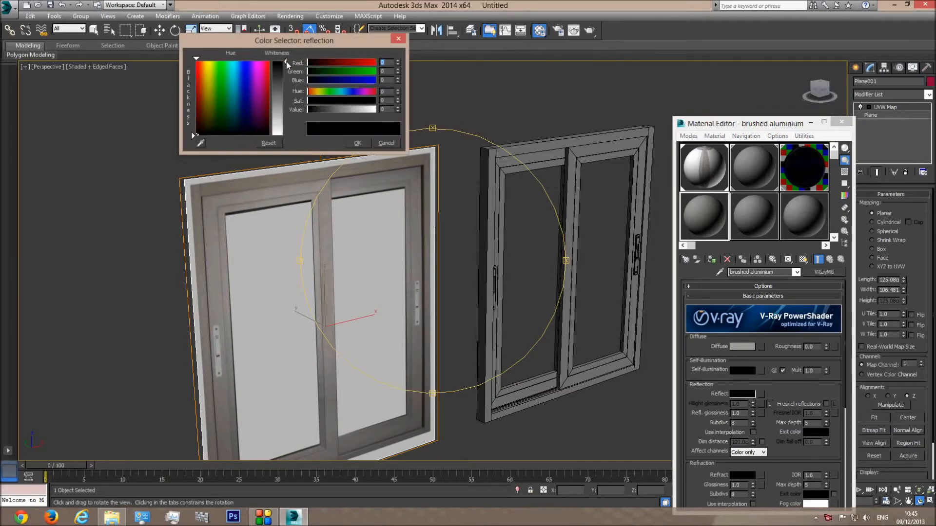
left_click_drag(285, 61, 286, 69)
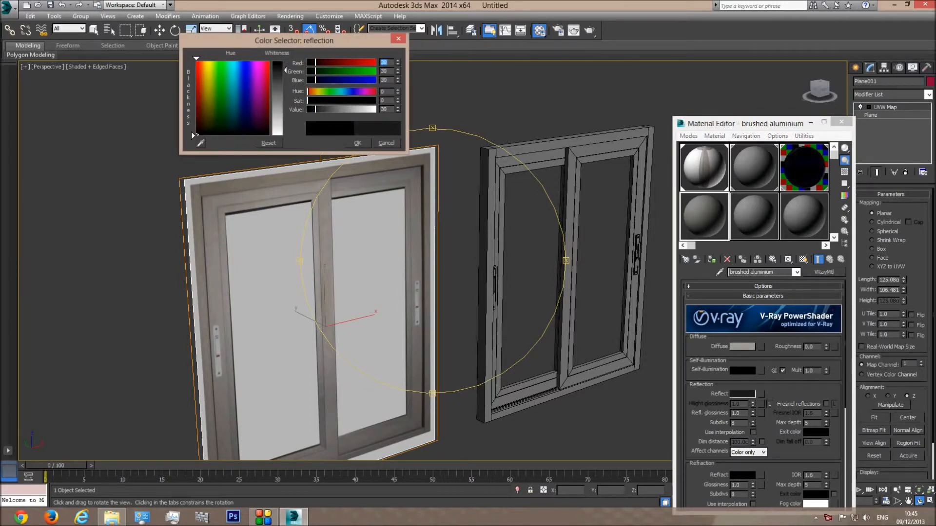
left_click(357, 142)
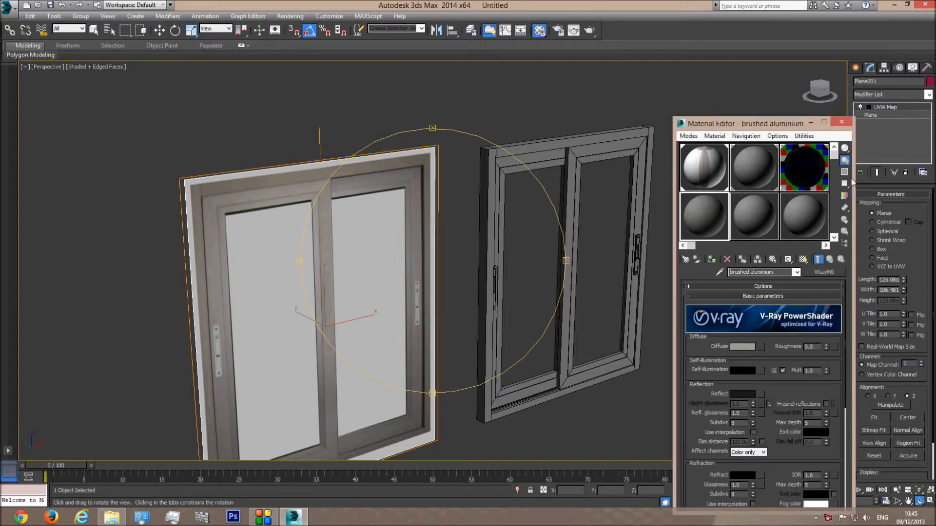
Show a checkered background behind the brushed aluminium sample and open its enlarged preview beside the material settings
double_click(710, 219)
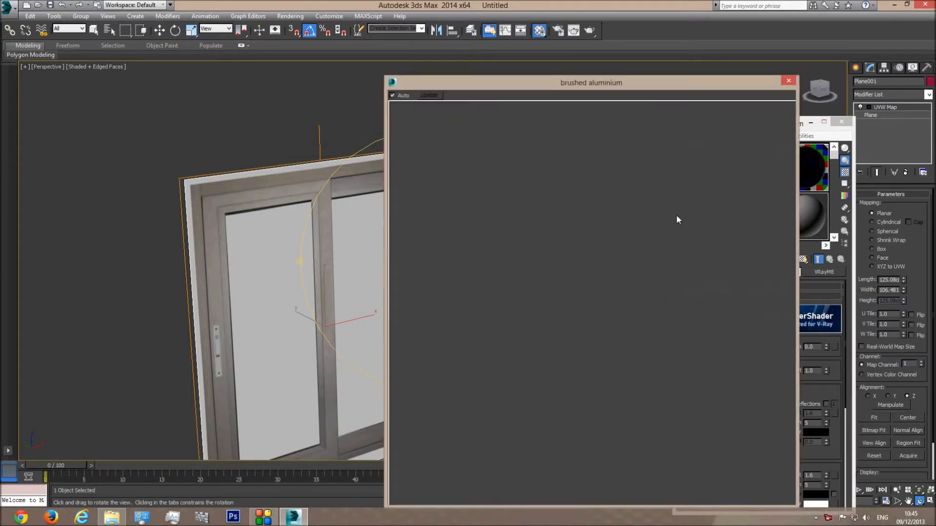
mouse_move(607, 88)
left_mouse_down()
mouse_move(257, 83)
mouse_move(268, 87)
left_mouse_up()
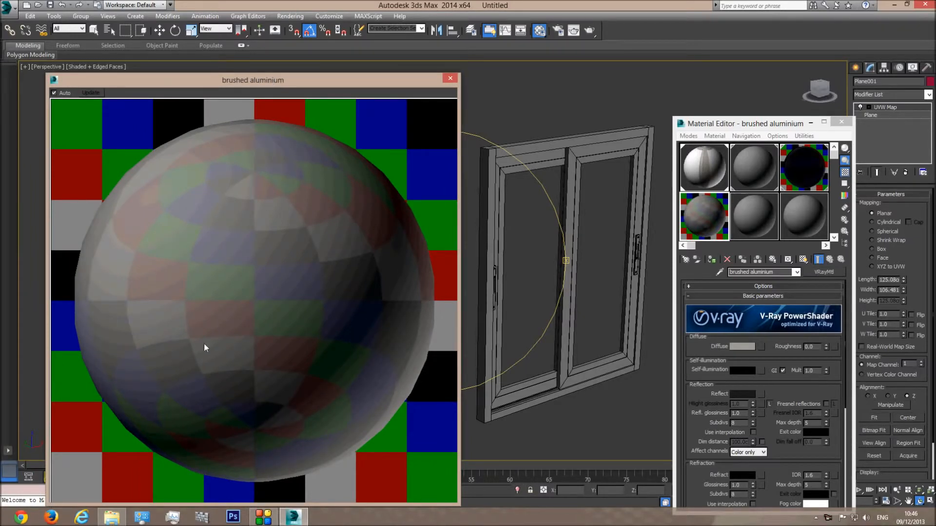
left_click_drag(331, 85, 590, 378)
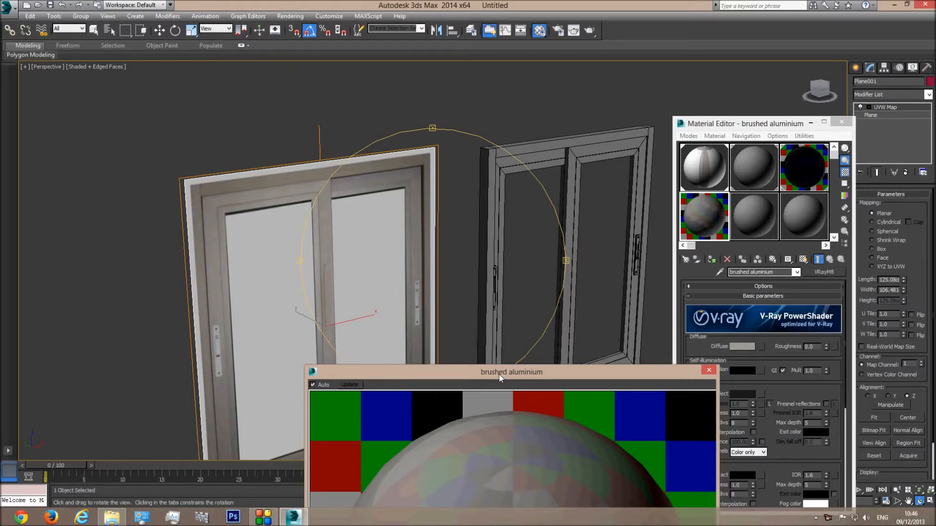
left_click_drag(496, 379, 463, 379)
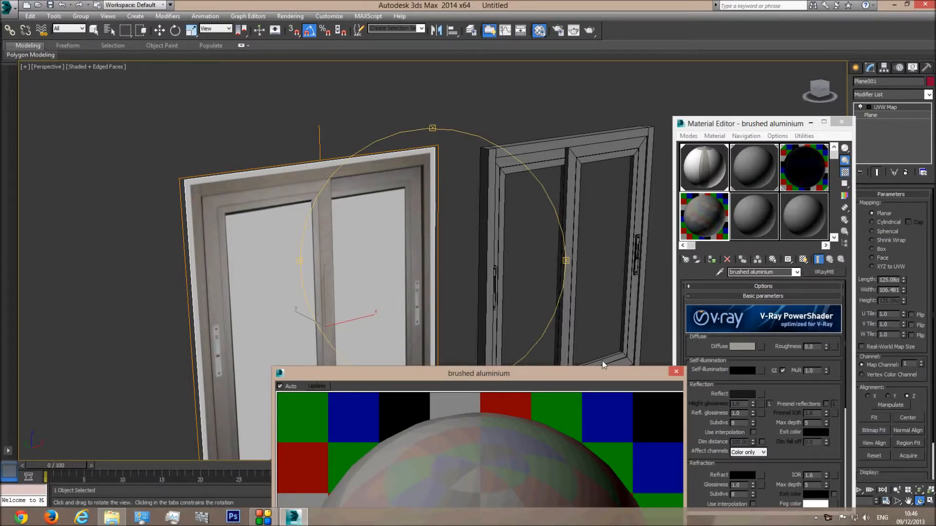
left_click_drag(601, 371, 468, 168)
Set the brushed aluminium's reflection glossiness to 0.6
double_click(737, 414)
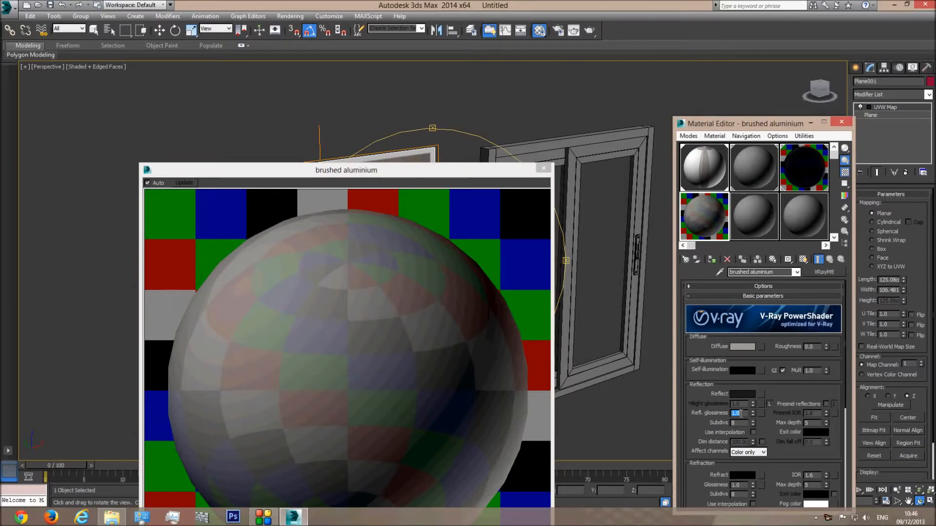
type("0.6")
key("Return")
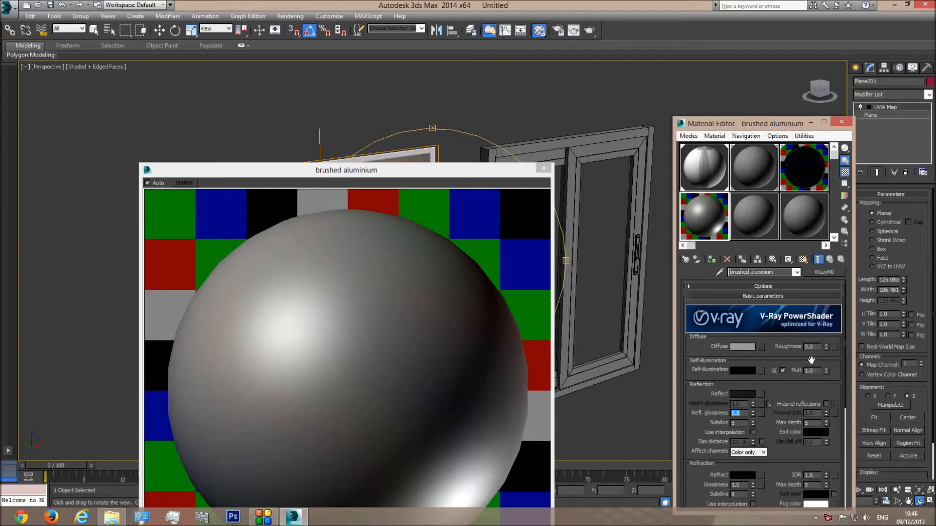
Try the Ward BRDF type on the brushed aluminium, change it to Phong and bring the whole enlarged preview into view
left_click_drag(793, 386, 788, 214)
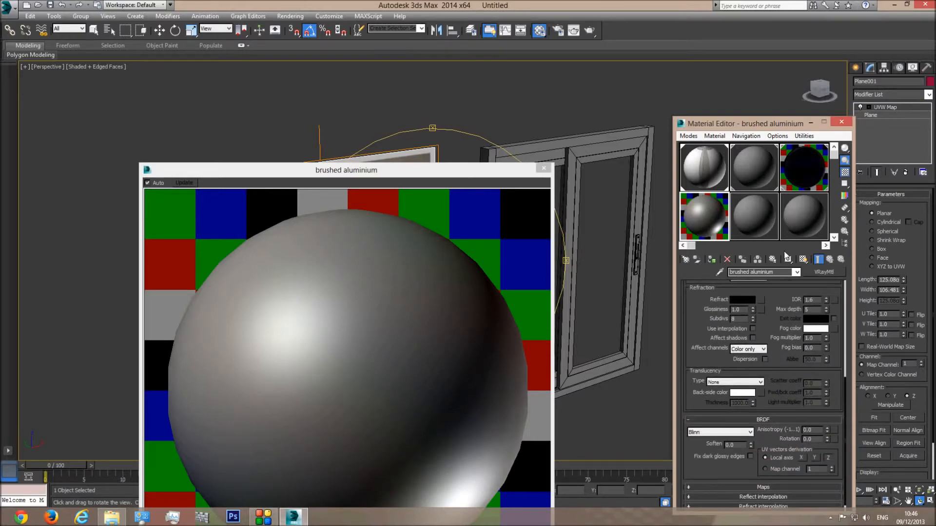
left_click(726, 432)
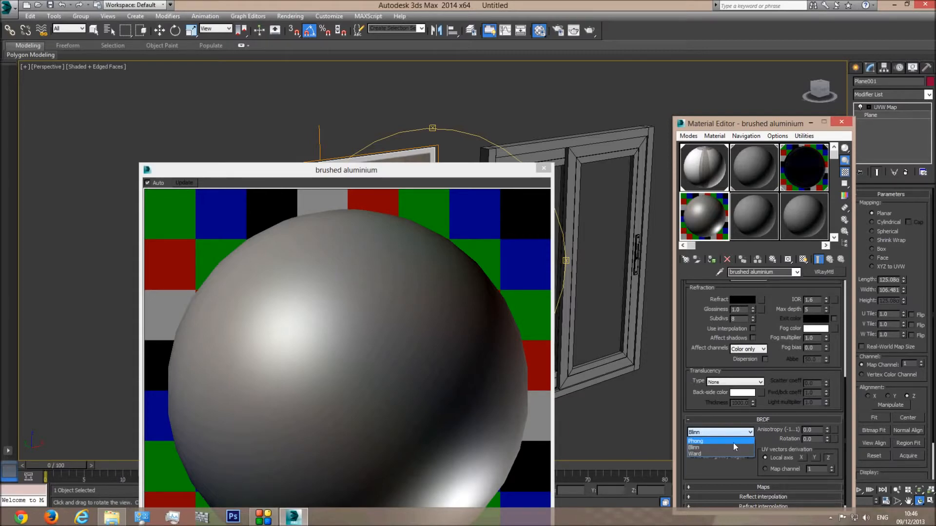
left_click(714, 453)
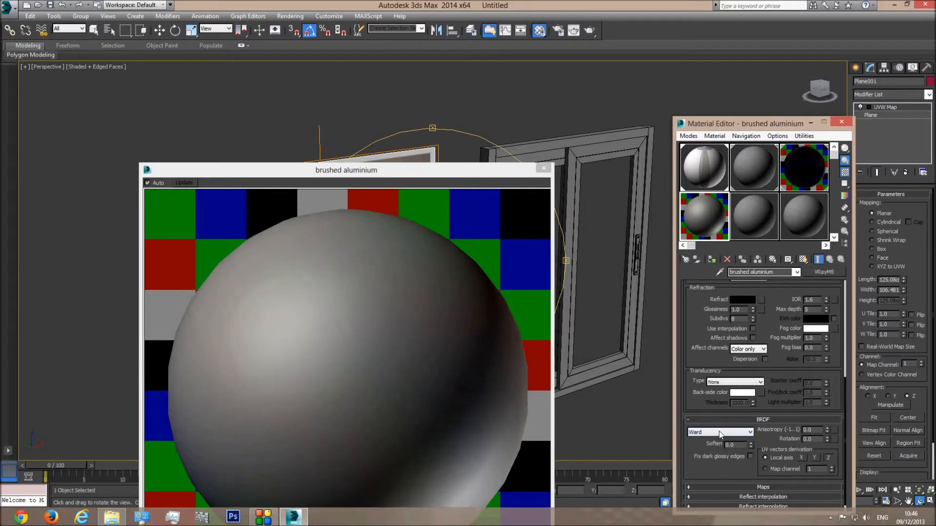
left_click(718, 431)
left_click(710, 442)
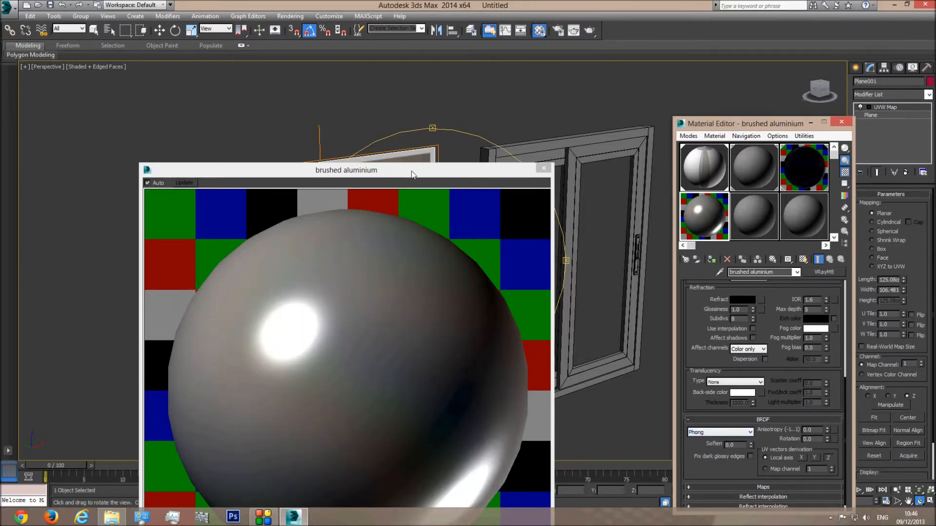
left_click_drag(411, 171, 410, 69)
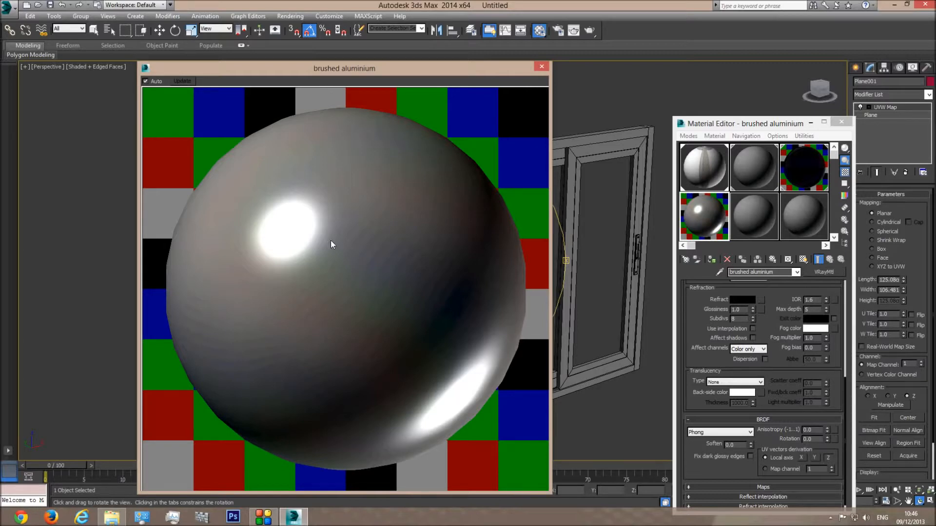
Compare highlights in the brushed aluminium preview by switching the BRDF type to Blinn and back to Phong
left_click(720, 432)
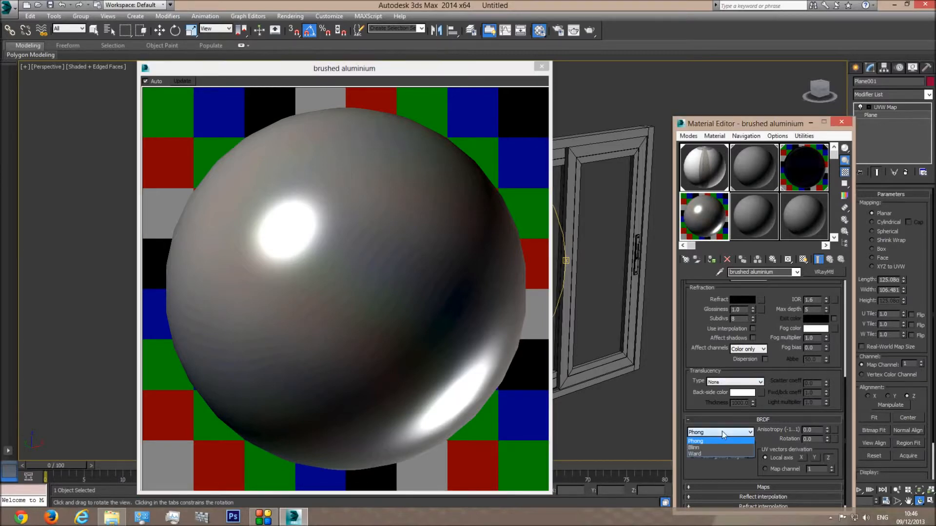
left_click(709, 448)
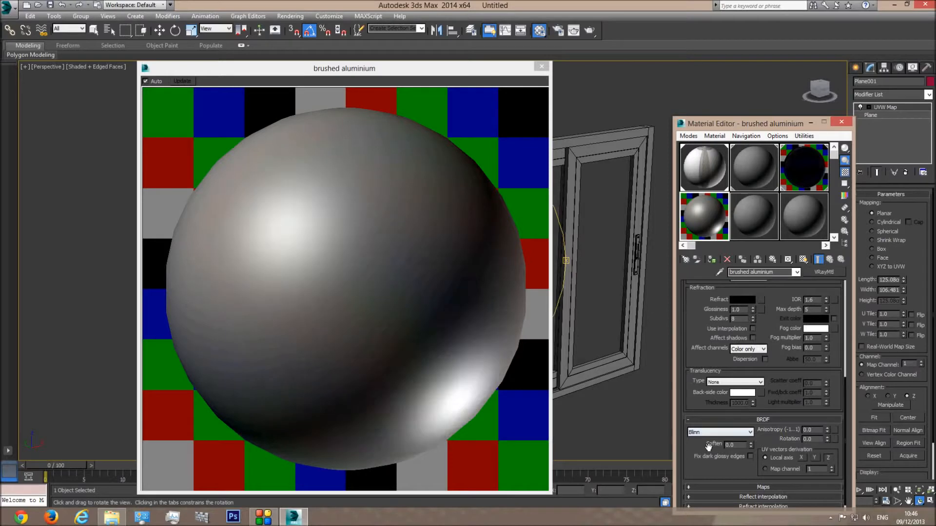
left_click(707, 432)
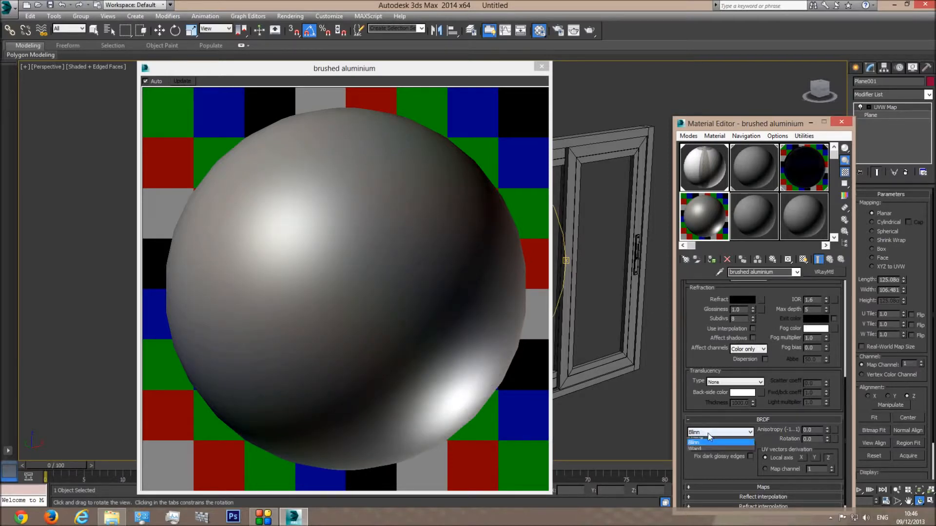
left_click(718, 441)
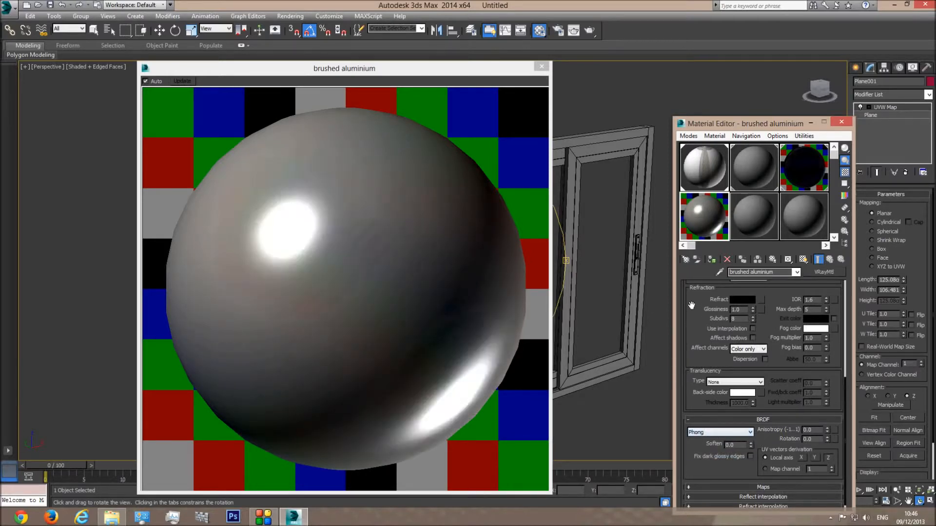
Set the brushed aluminium's reflection glossiness to 0.5, reflection colour value to 44 and reflection subdivisions to 16, and close its preview
scroll(750, 392, "up", 5)
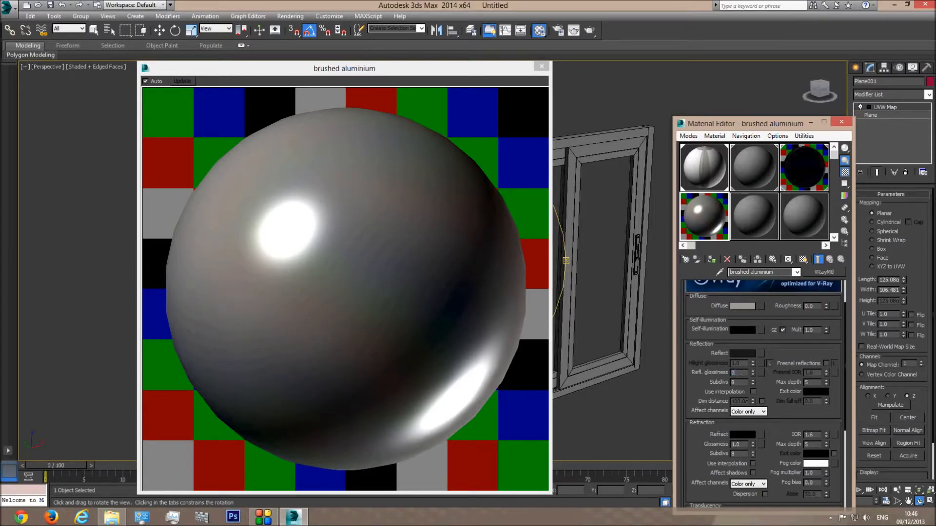
key("Return")
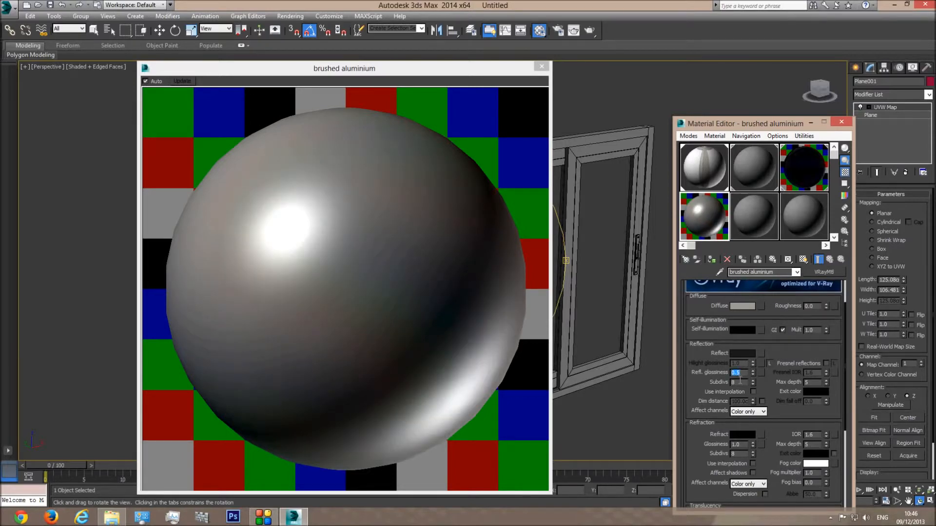
left_click(741, 353)
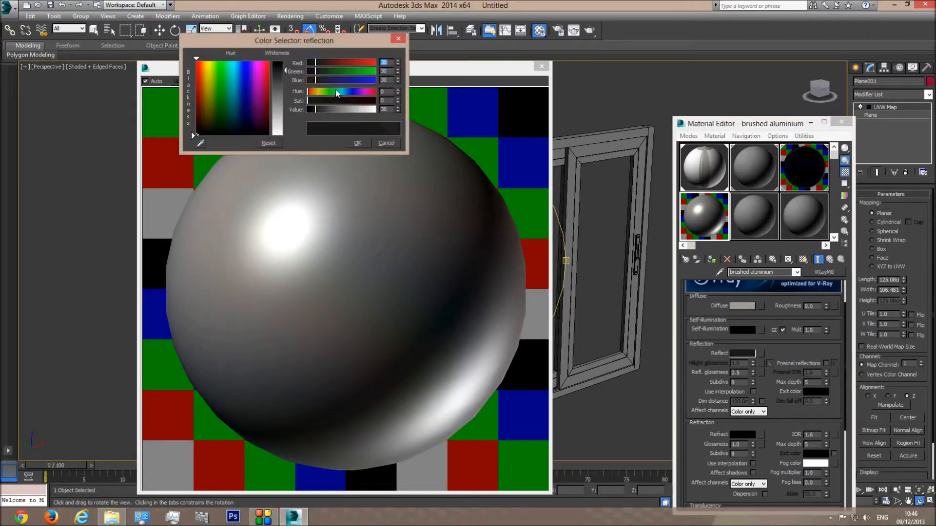
left_click_drag(284, 70, 284, 74)
left_click(356, 145)
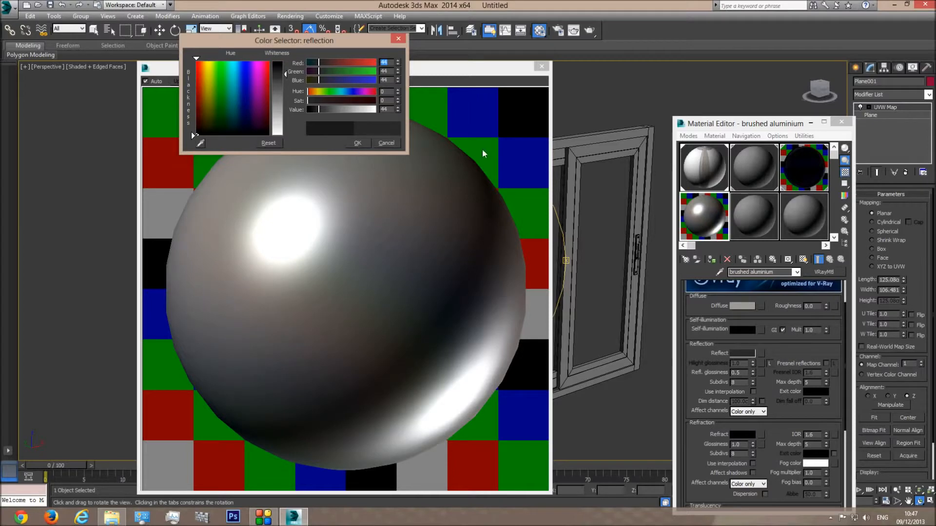
left_click(541, 67)
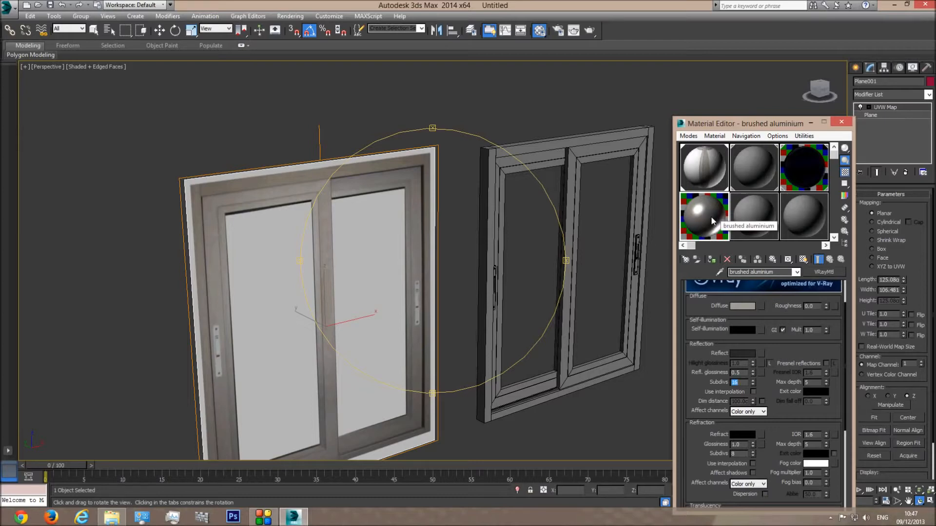
Assign the brushed aluminium material to the outer frame and sash frames of the modelled window
left_click_drag(707, 209, 616, 132)
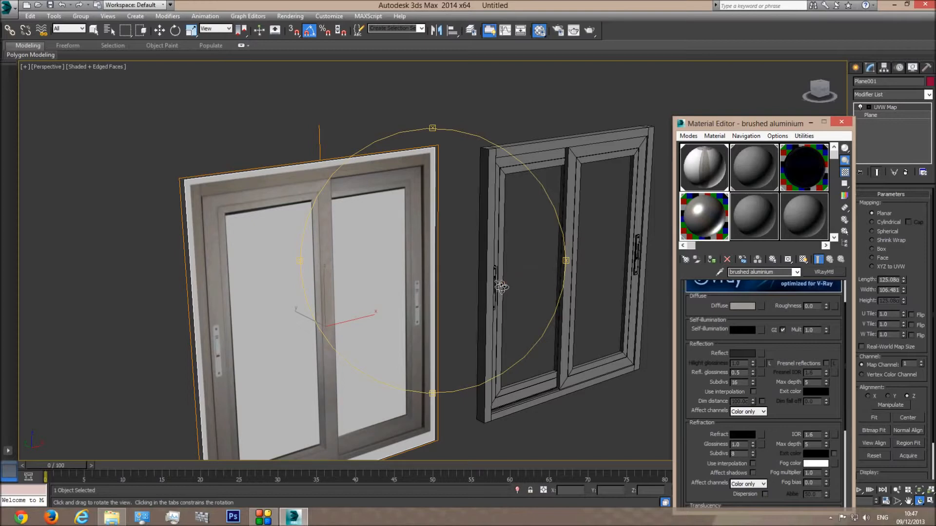
left_click_drag(500, 287, 487, 293)
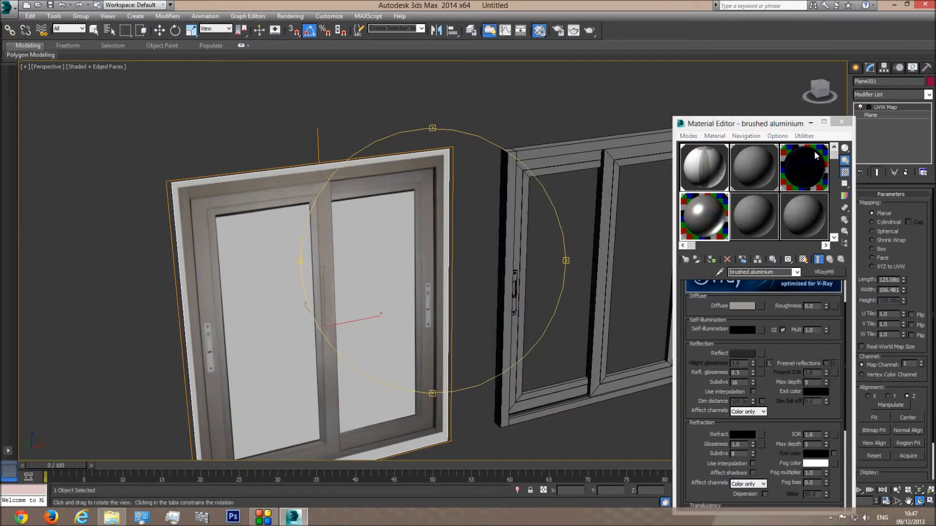
middle_click_drag(449, 280, 307, 288)
left_click_drag(423, 286, 453, 284)
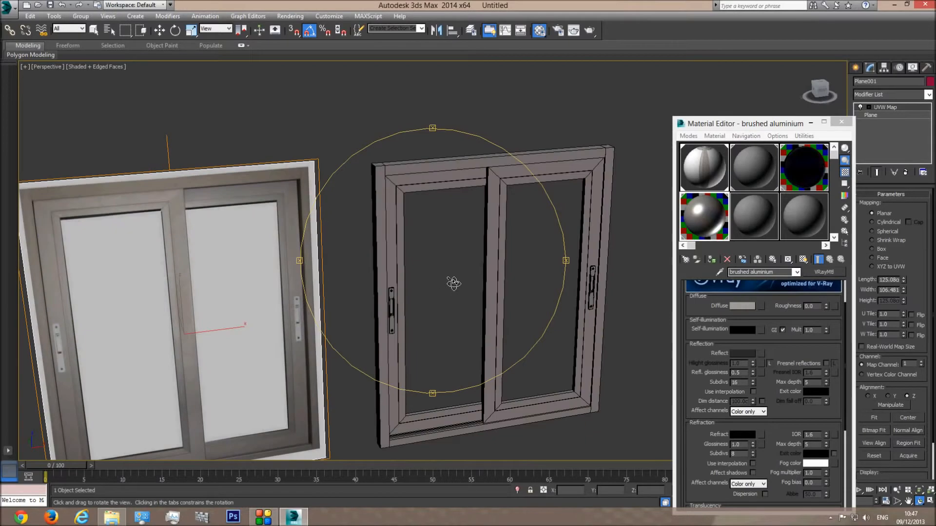
middle_click_drag(475, 294, 471, 267)
scroll(471, 267, "up", 3)
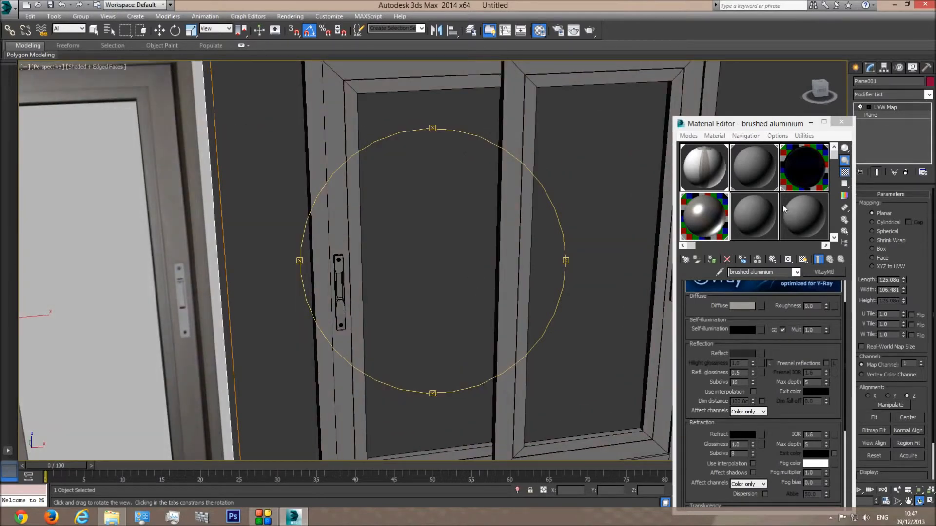
left_click_drag(694, 224, 320, 79)
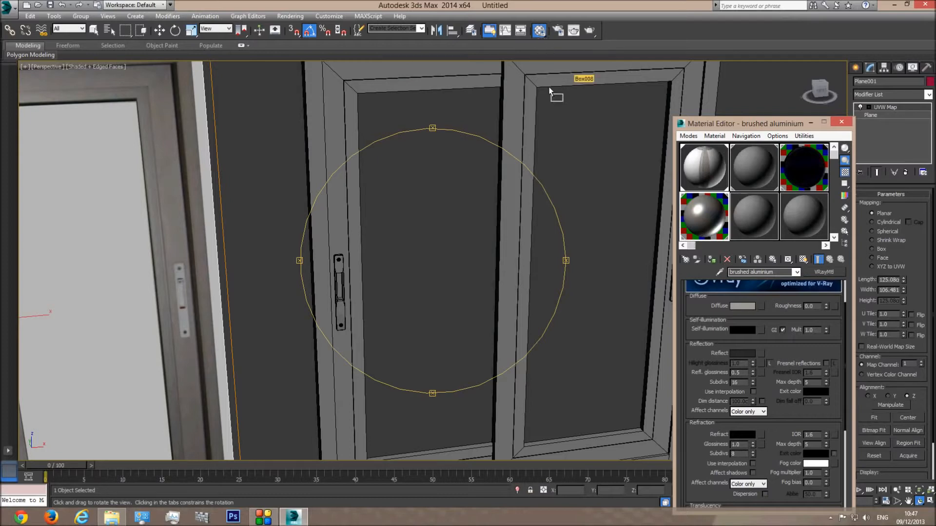
Examine the handle's colour and details in the reference photo and compare it with the modelled handle
left_click_drag(472, 309, 414, 257)
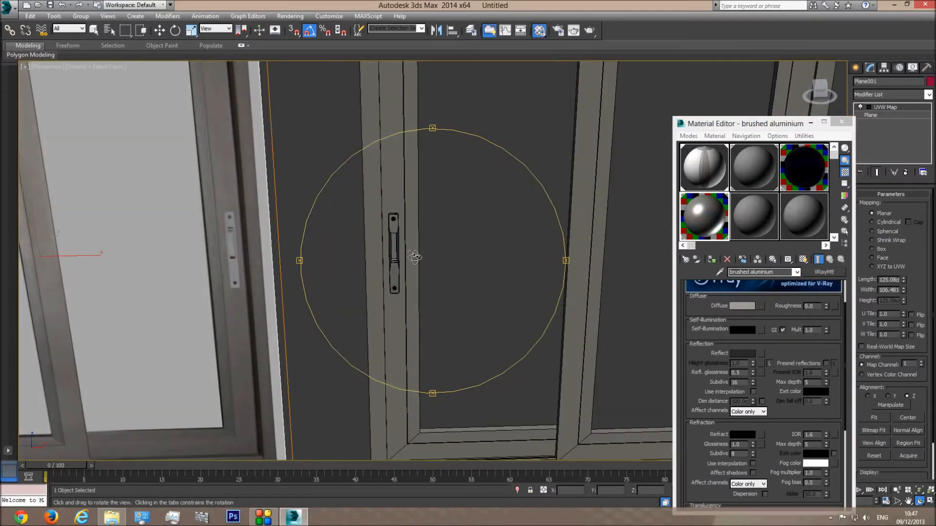
middle_click_drag(358, 264, 526, 264)
scroll(486, 264, "down", 3)
middle_click_drag(280, 260, 419, 262)
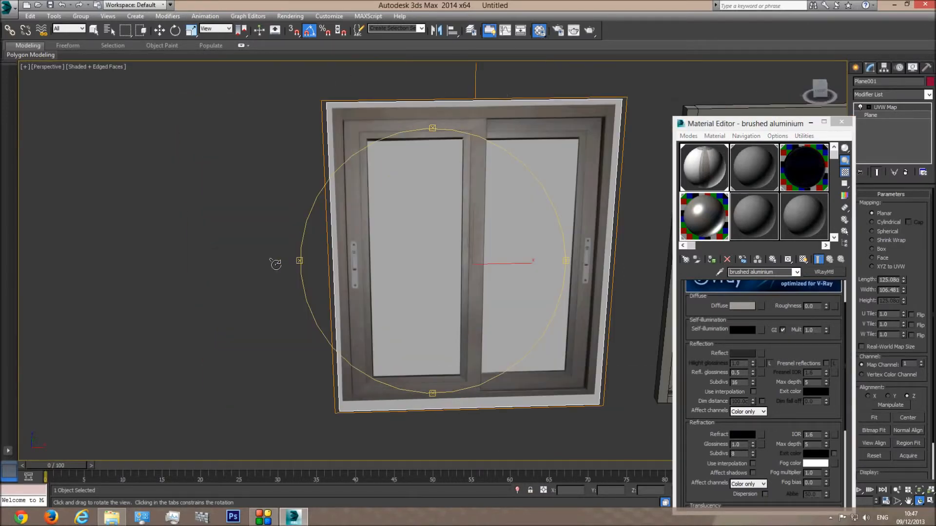
scroll(275, 264, "up", 5)
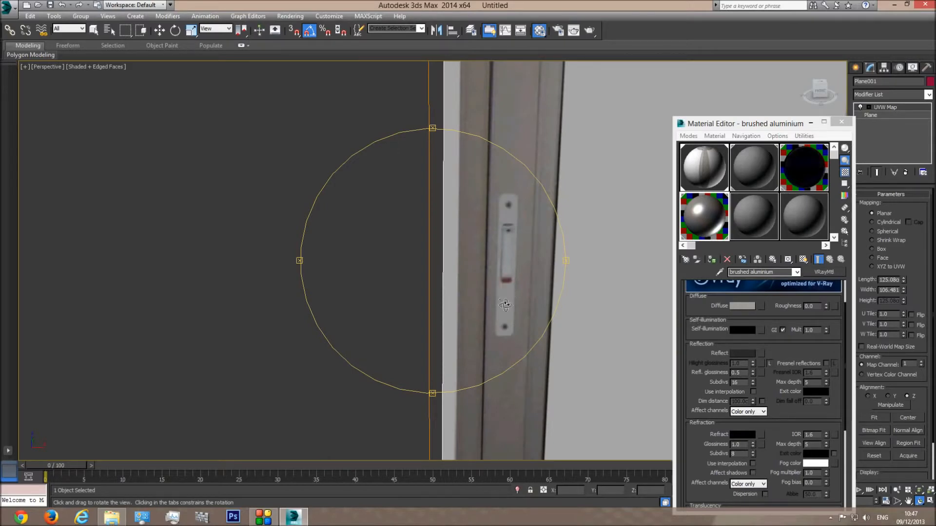
scroll(507, 296, "down", 4)
left_click_drag(451, 307, 359, 291)
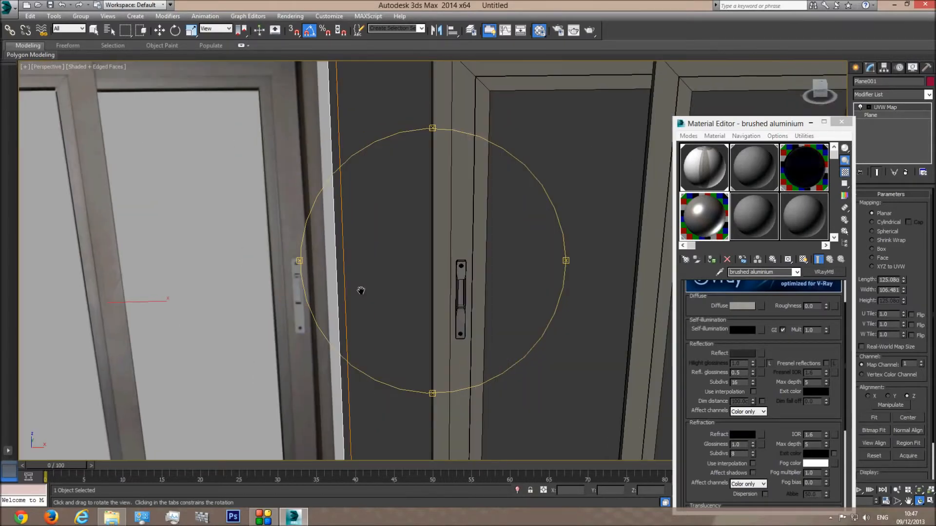
Name the unused material sample beside brushed aluminium "white aluminium" and change its type to VRayMtl
left_click(754, 212)
double_click(769, 271)
type("whi")
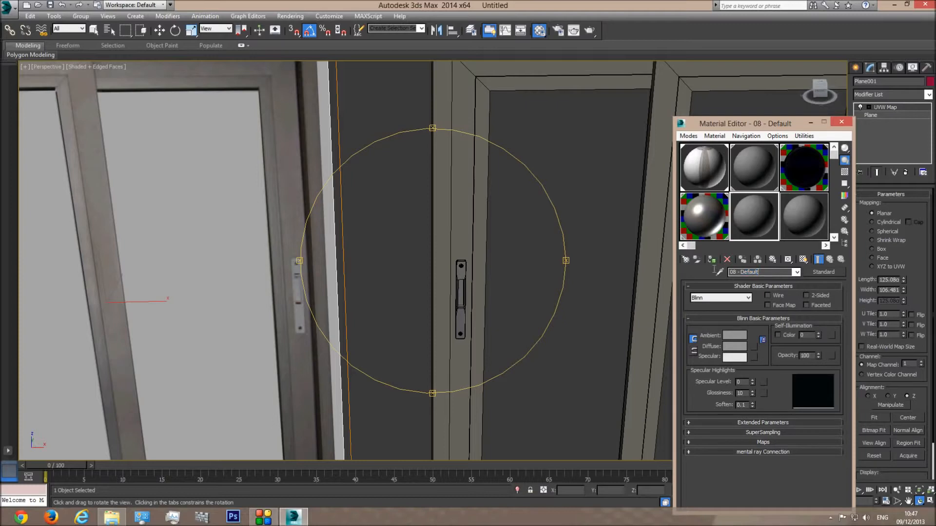
type("te ")
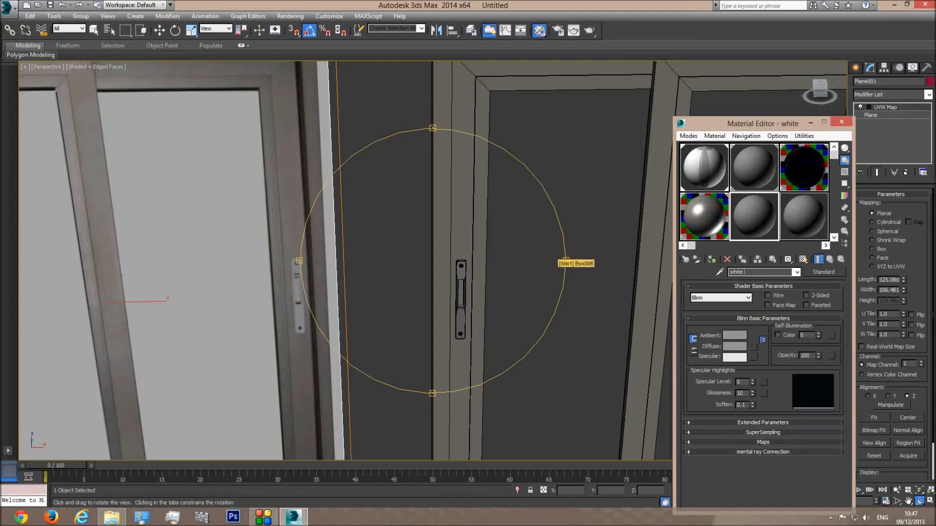
type("aluminium")
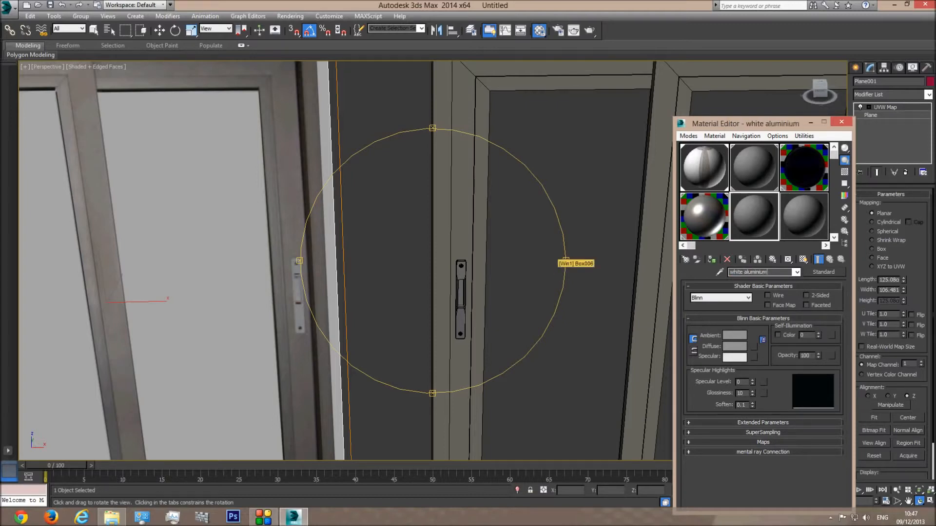
left_click(823, 272)
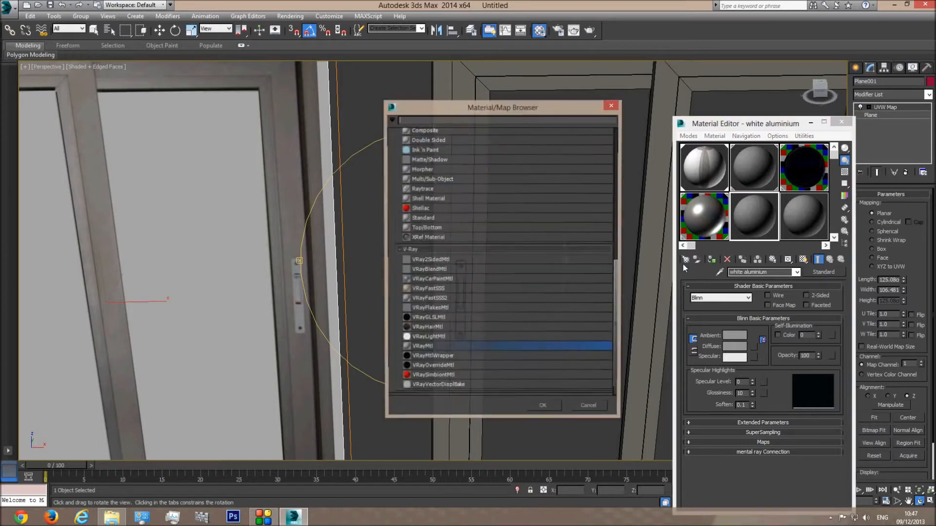
double_click(446, 346)
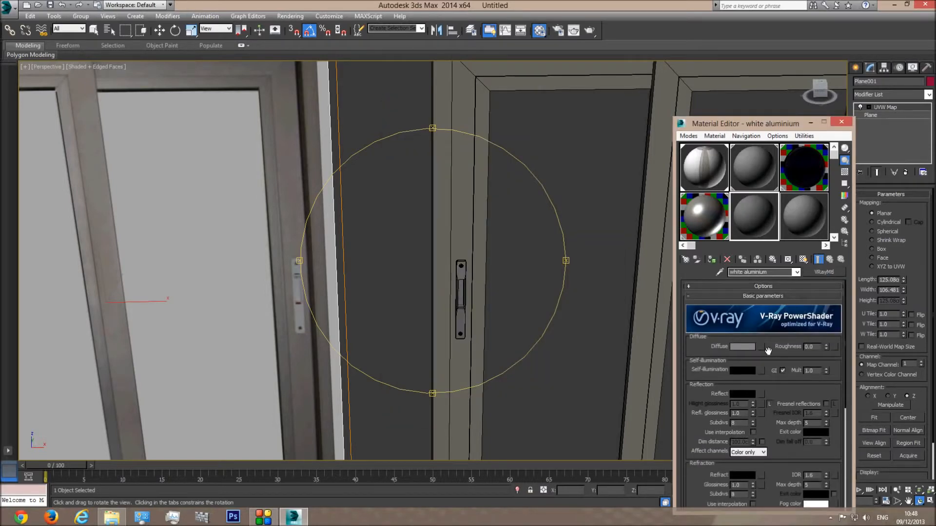
Give white aluminium a light grey diffuse colour of about value 215 and a dark reflection colour of value 20
left_click(745, 346)
left_click_drag(281, 115, 285, 125)
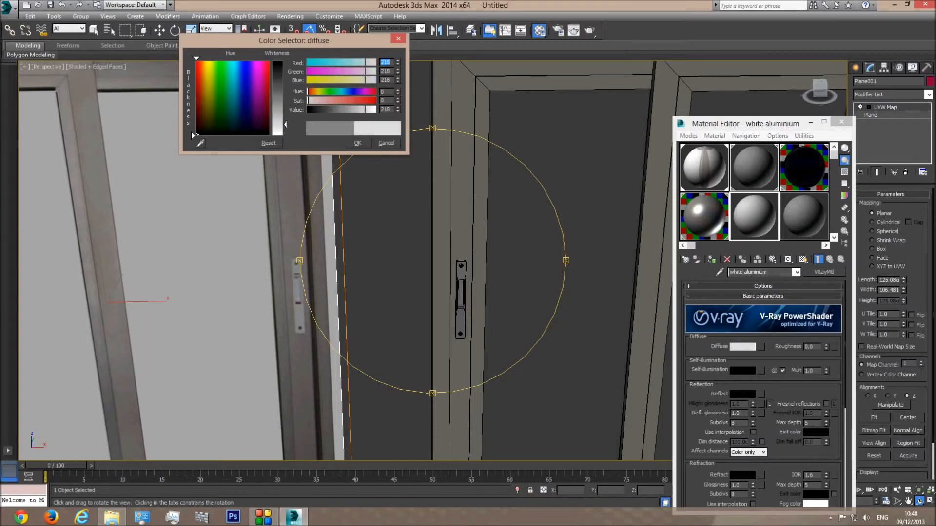
left_click(356, 143)
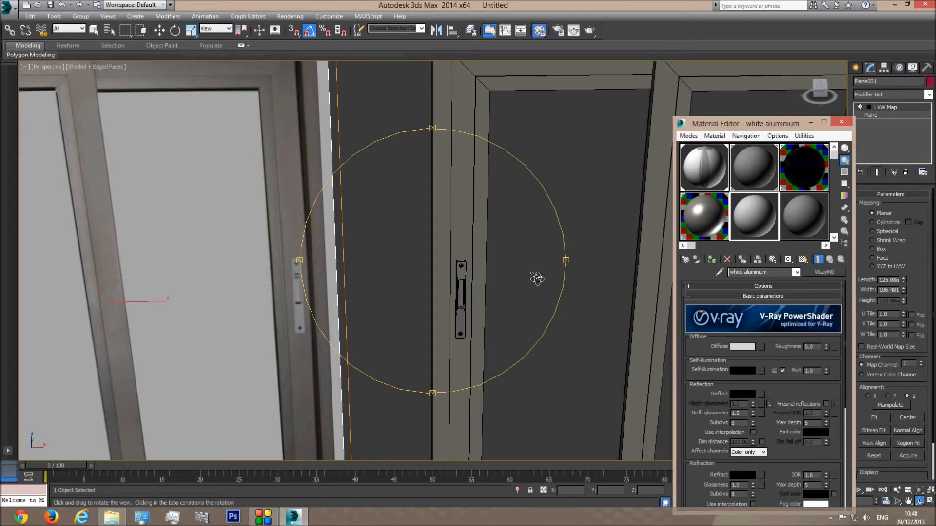
left_click_drag(538, 275, 503, 278)
left_click(743, 393)
left_click_drag(287, 63, 285, 67)
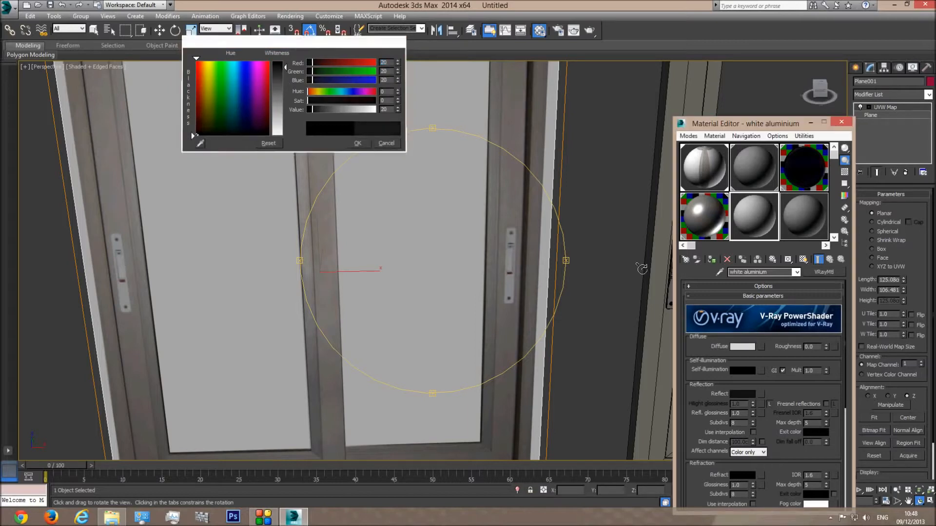
left_click(357, 143)
Show a checkered background for white aluminium and set its reflection glossiness to 0.45 and subdivisions to 32, checking the enlarged preview
left_click(844, 172)
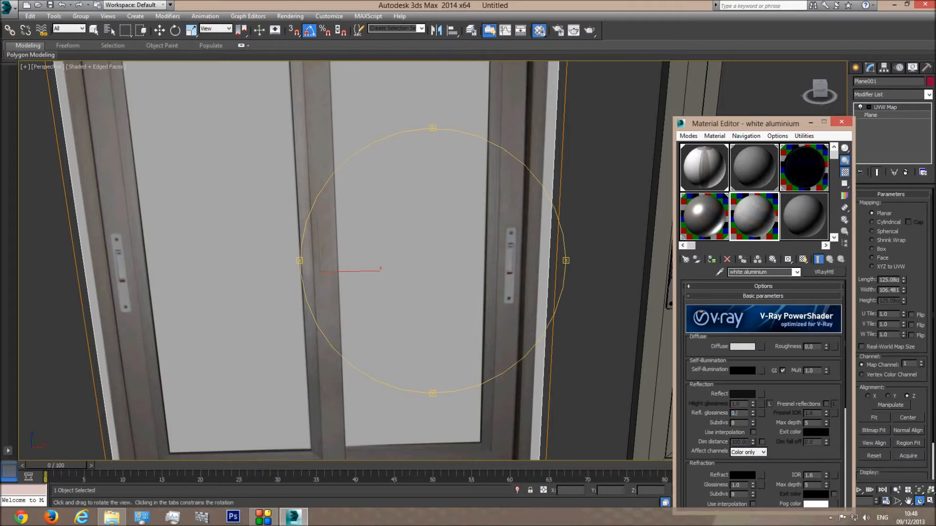
type("0.45")
key("Return")
double_click(753, 216)
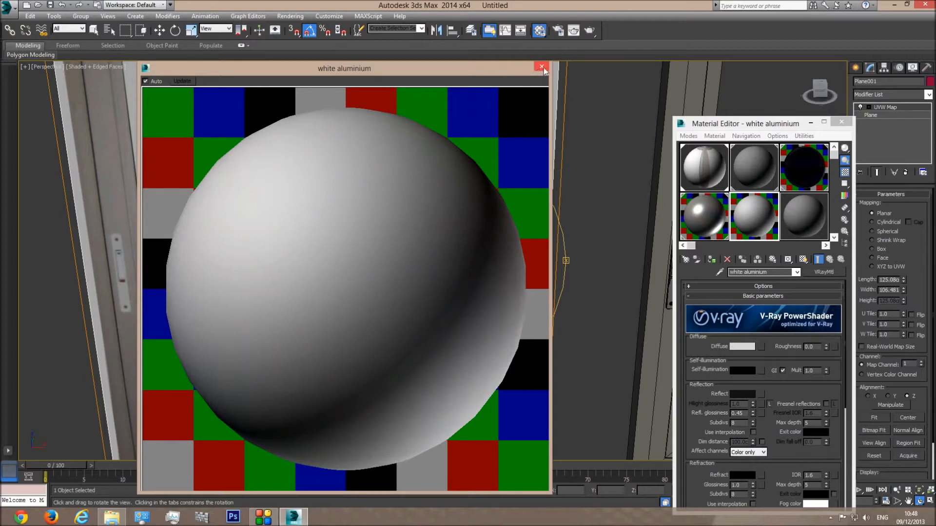
double_click(744, 423)
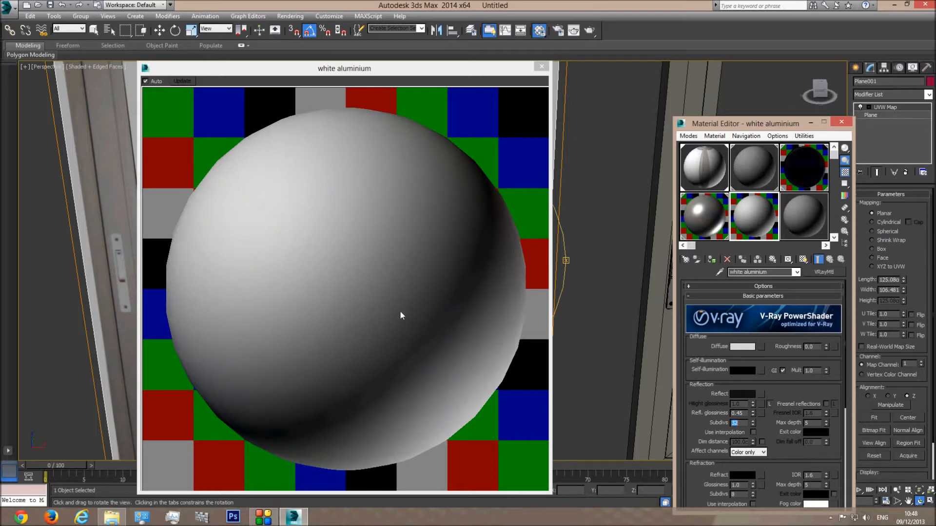
left_click(542, 66)
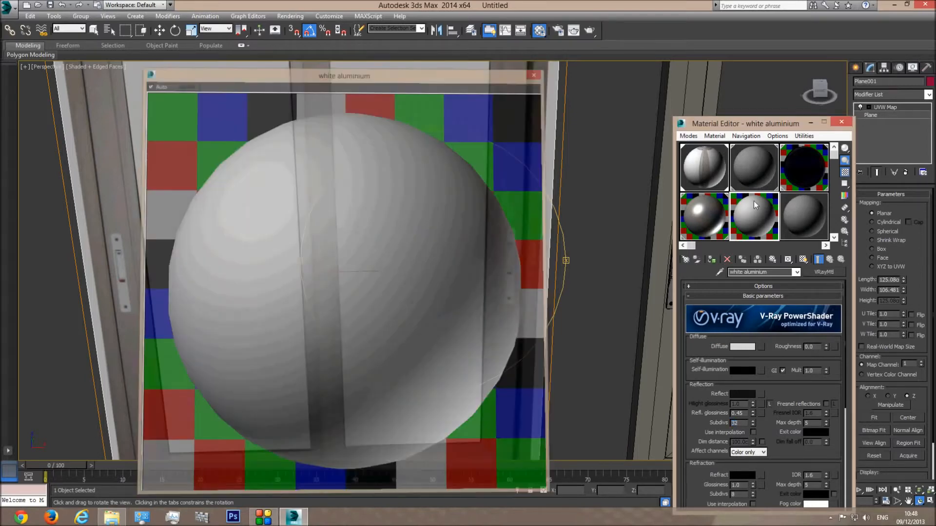
Assign the white aluminium material to the modelled window's handle
left_click_drag(569, 239, 361, 252)
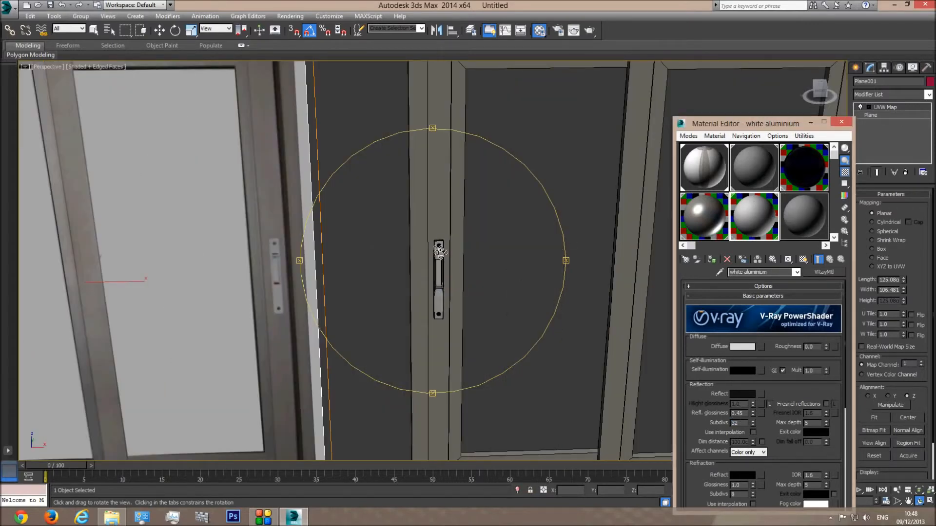
left_click_drag(438, 265, 280, 273)
left_click_drag(747, 216, 524, 267)
Copy white aluminium to the neighbouring sample slot and pick the copy's diffuse colour from the red mark on the reference photo's handle
middle_click_drag(521, 295, 517, 279)
left_click_drag(516, 278, 249, 261)
scroll(254, 258, "up", 3)
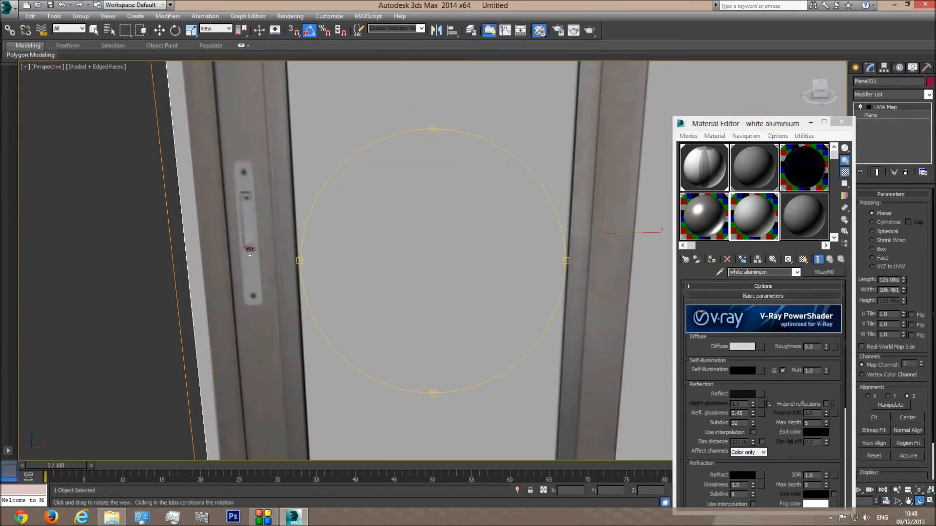
left_click_drag(754, 221, 796, 217)
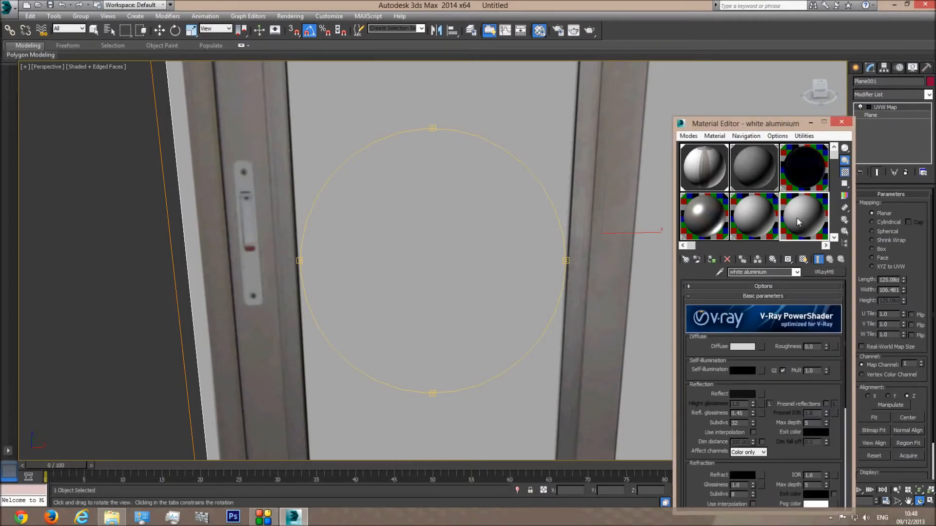
left_click(741, 347)
left_click(200, 143)
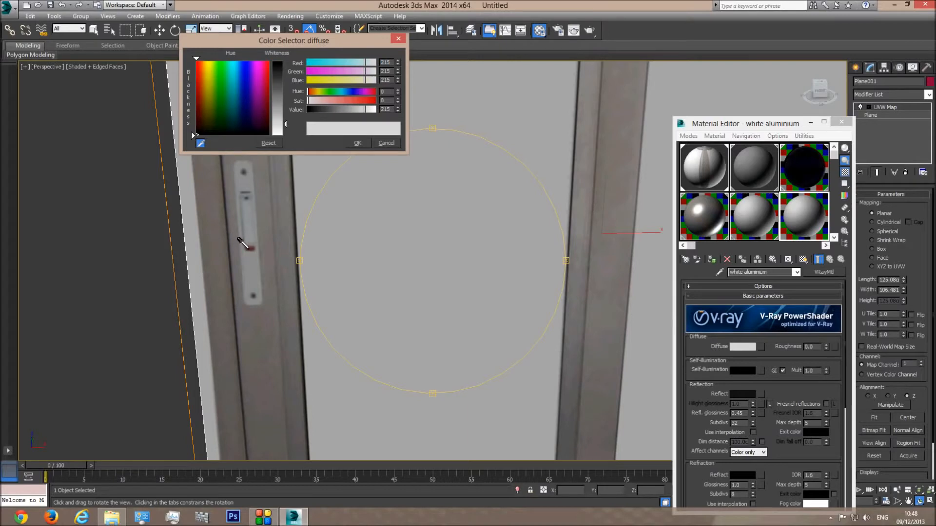
left_click(247, 247)
left_click(365, 145)
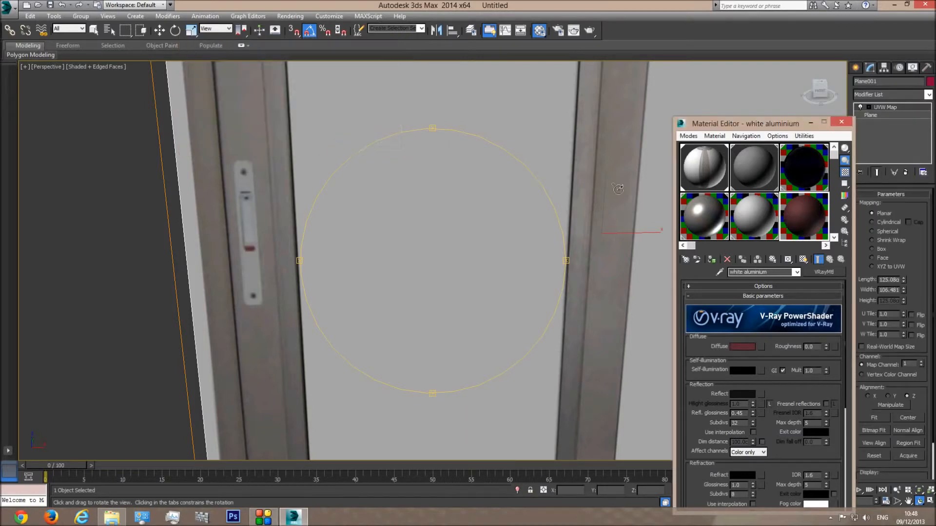
Select both sash groups of the modelled window and open them so their parts can be edited individually
scroll(621, 195, "down", 3)
middle_click_drag(620, 195, 345, 206)
right_click(460, 217)
left_click(461, 219)
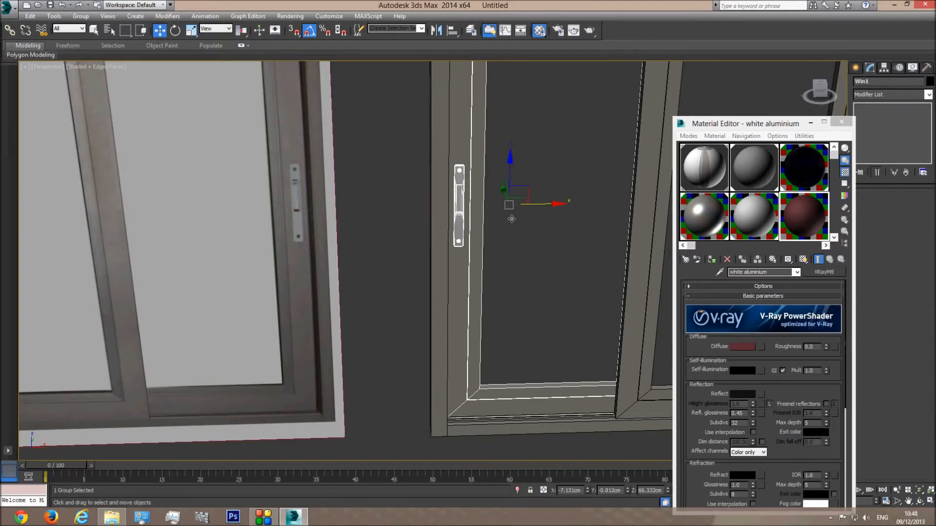
middle_click_drag(461, 193, 377, 192)
scroll(376, 192, "down", 5)
left_click(529, 191, "ctrl")
left_click(81, 16)
left_click(91, 53)
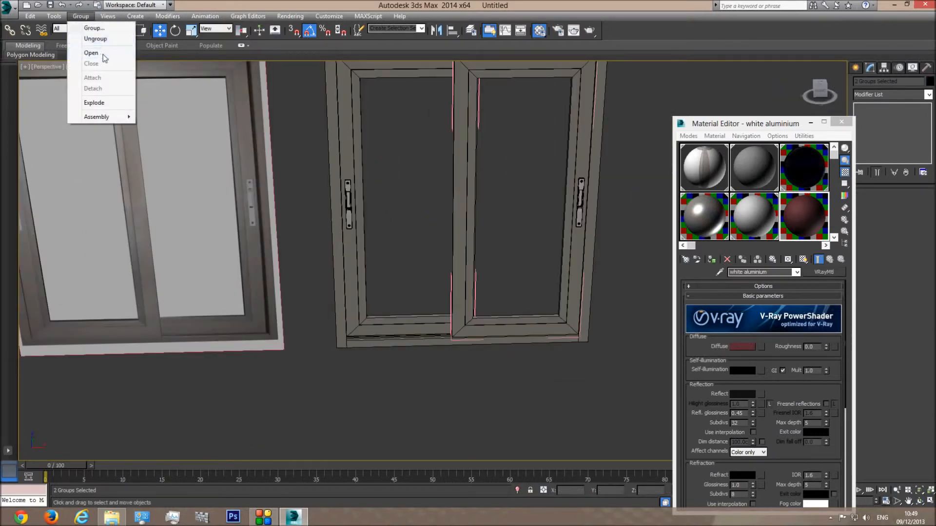
Select the small ledge polygon below the recess on the handle beside the reference photo and grow the selection once
scroll(348, 205, "up", 10)
left_click(328, 224)
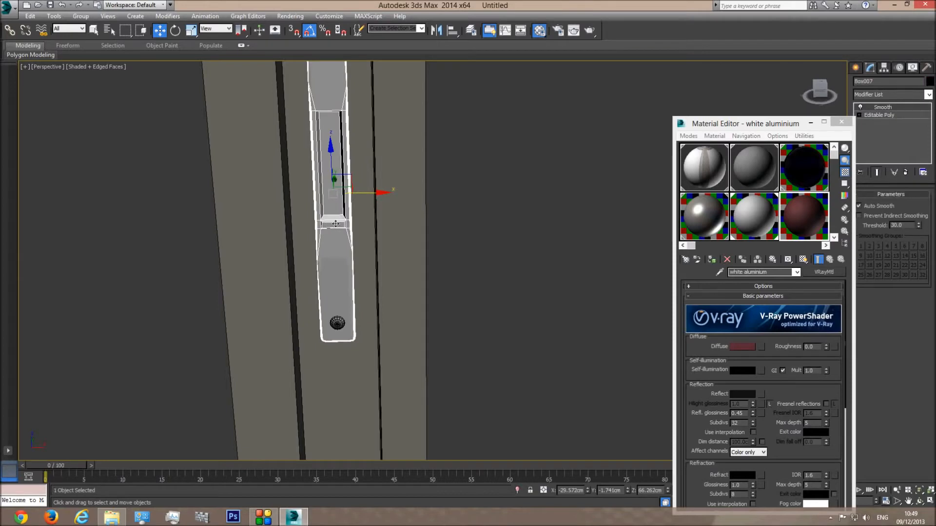
left_click(889, 115)
left_click(901, 205)
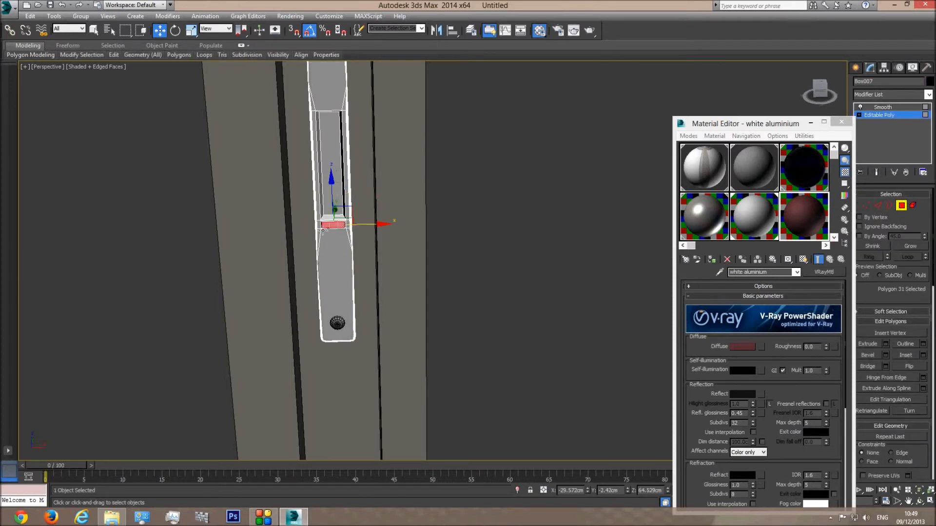
left_click(910, 247)
middle_click_drag(493, 271, 321, 269)
scroll(320, 269, "down", 3)
Assign the copied dark red material to the selected ledge polygons, renaming it "red aluminium", and check the coloured mark with edged faces off
left_click(710, 259)
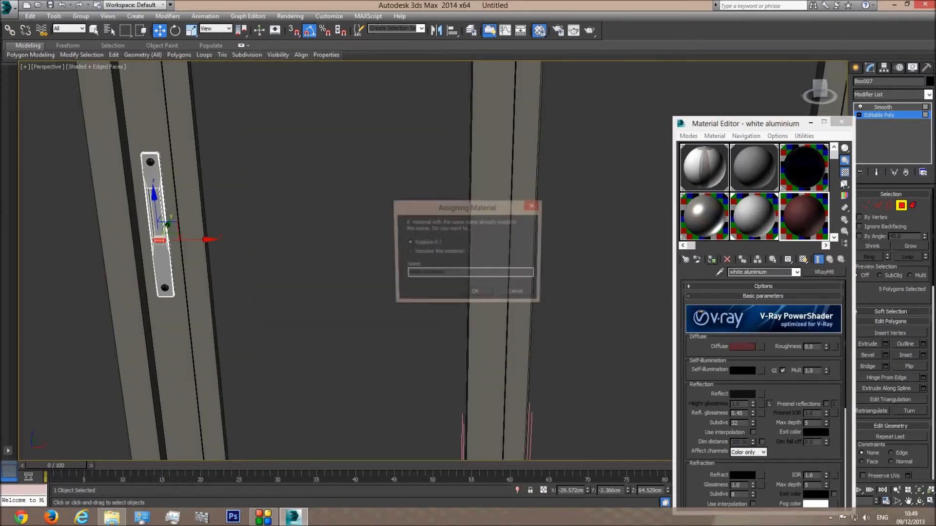
left_click(428, 251)
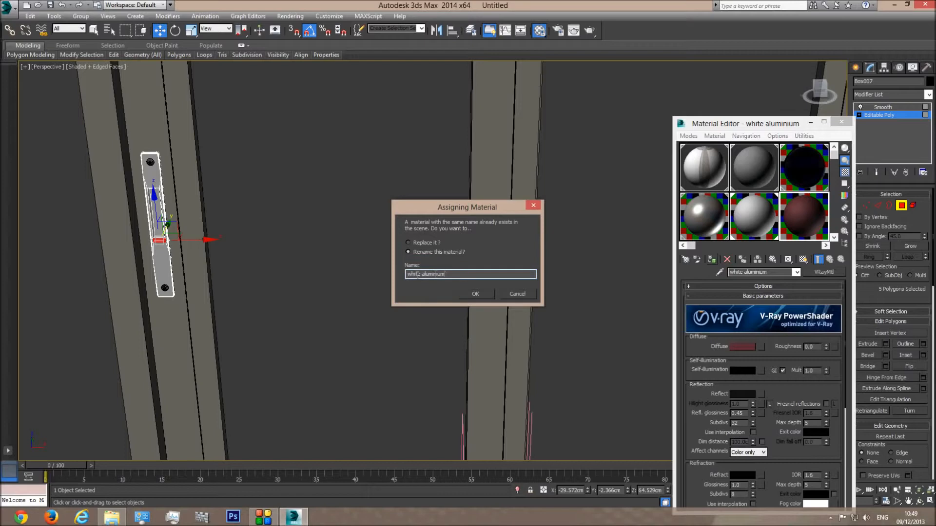
left_click_drag(422, 274, 344, 277)
type("red")
left_click(465, 294)
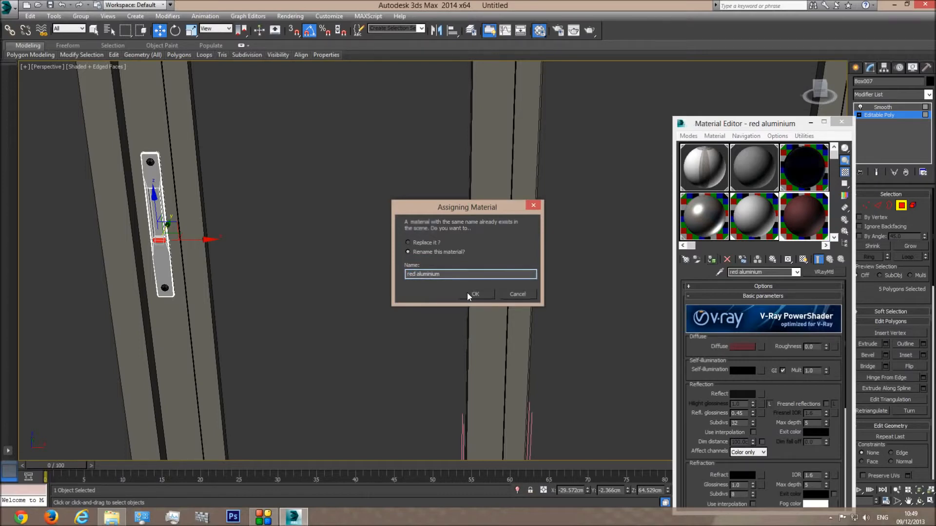
left_click(882, 109)
middle_click_drag(228, 258, 407, 262)
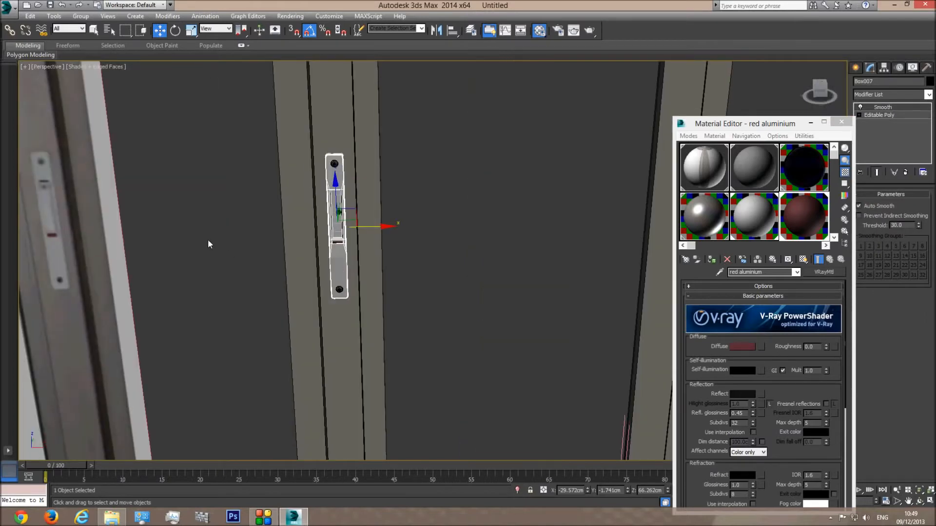
left_click(208, 240)
scroll(285, 237, "up", 6)
scroll(425, 253, "down", 5)
middle_click_drag(519, 269, 448, 266)
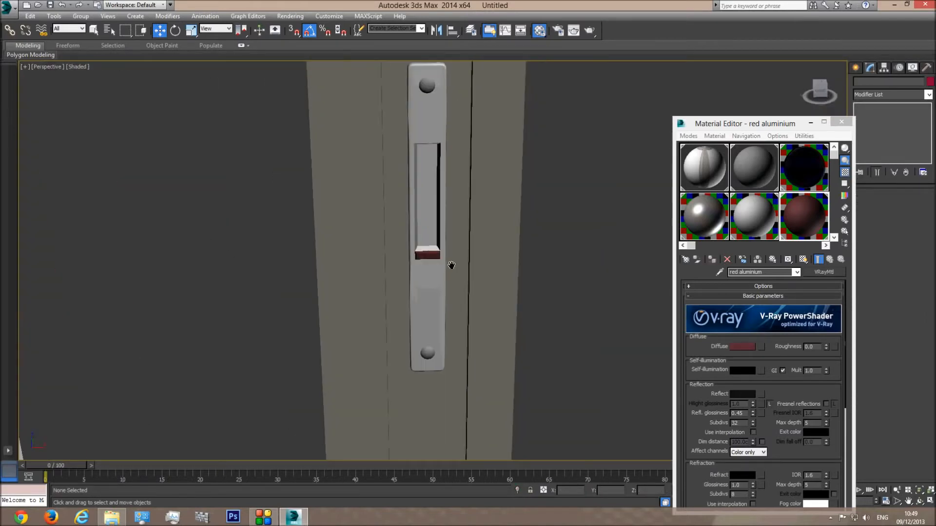
Select the matching ledge polygon on the other sash's handle at its Editable Poly level and grow the selection once
scroll(449, 266, "down", 5)
middle_click_drag(566, 264, 146, 275)
scroll(388, 267, "up", 4)
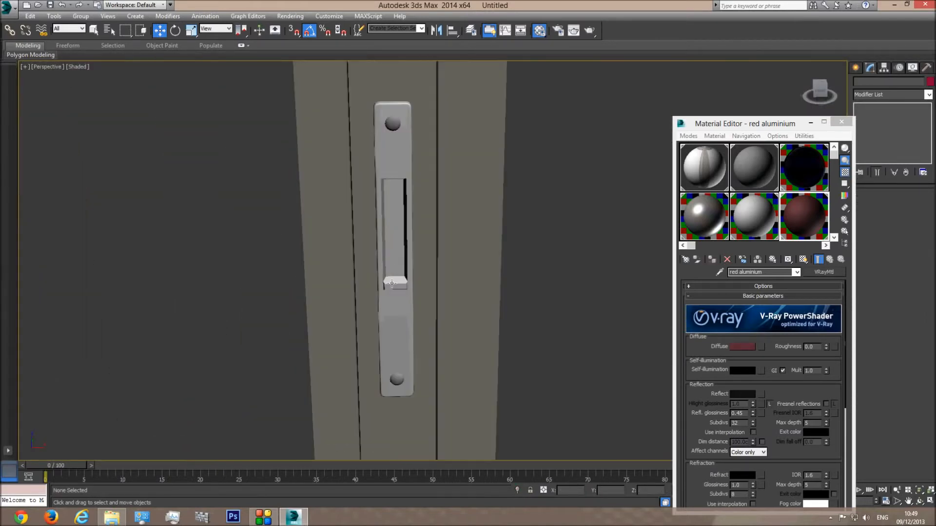
left_click(393, 267)
left_click(892, 124)
scroll(341, 270, "down", 4)
middle_click_drag(341, 269, 609, 270)
scroll(609, 270, "down", 3)
scroll(409, 271, "up", 6)
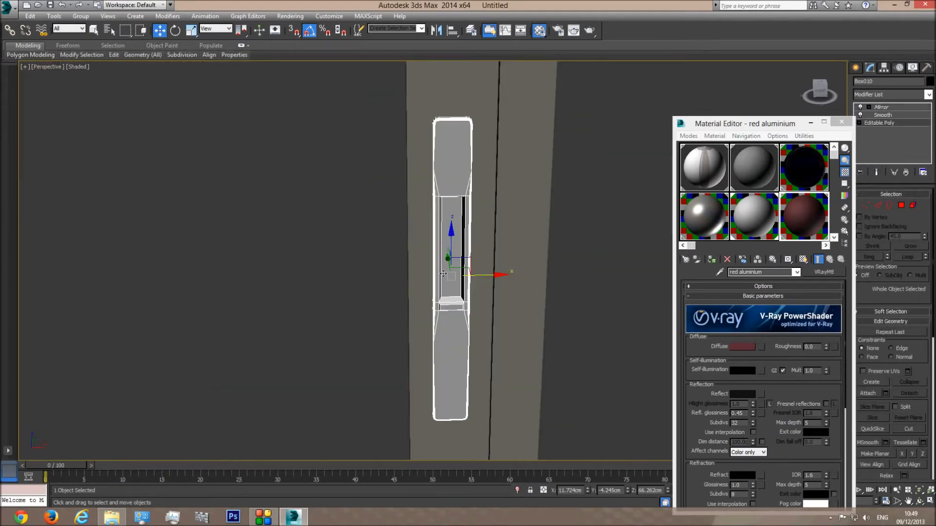
left_click(901, 205)
left_click(452, 307)
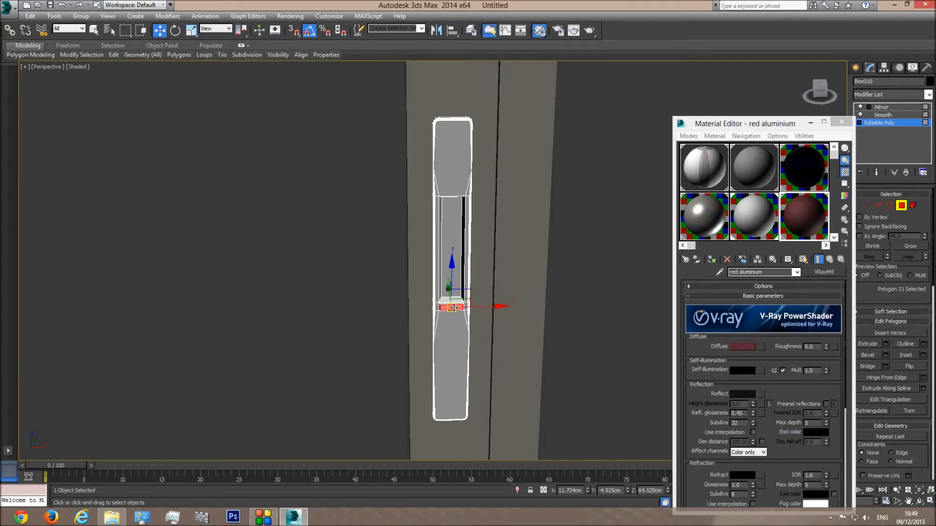
left_click(910, 246)
scroll(447, 311, "up", 5)
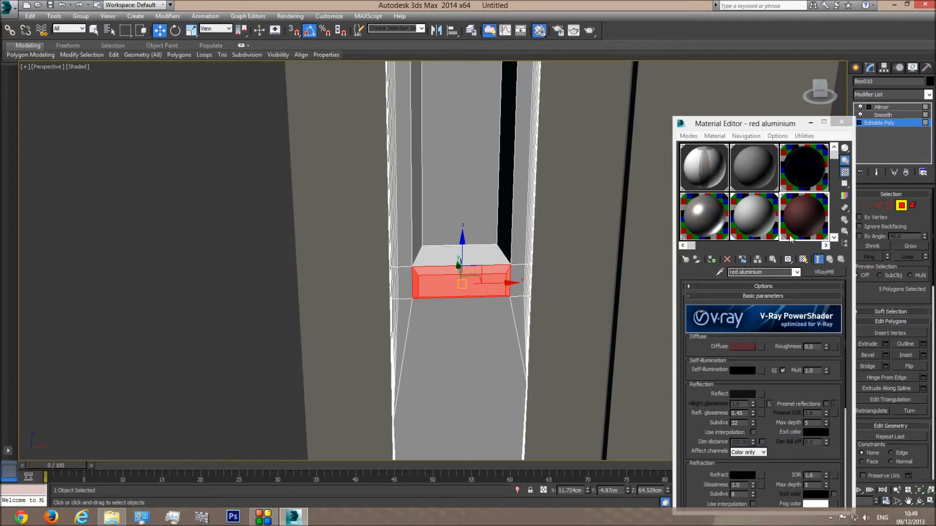
Assign red aluminium to the selected ledge polygons and return to the handle's Mirror modifier
left_click(712, 259)
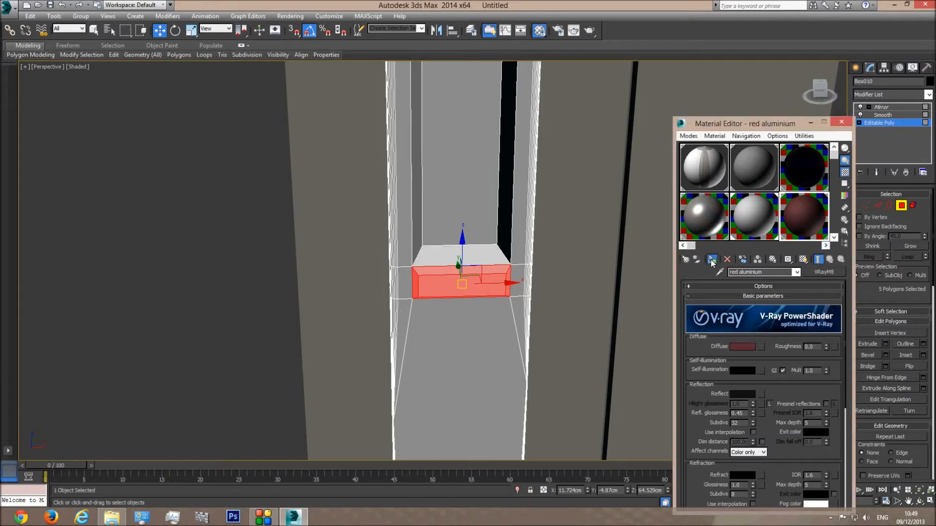
left_click(884, 123)
left_click(884, 108)
scroll(371, 211, "down", 5)
scroll(444, 215, "up", 5)
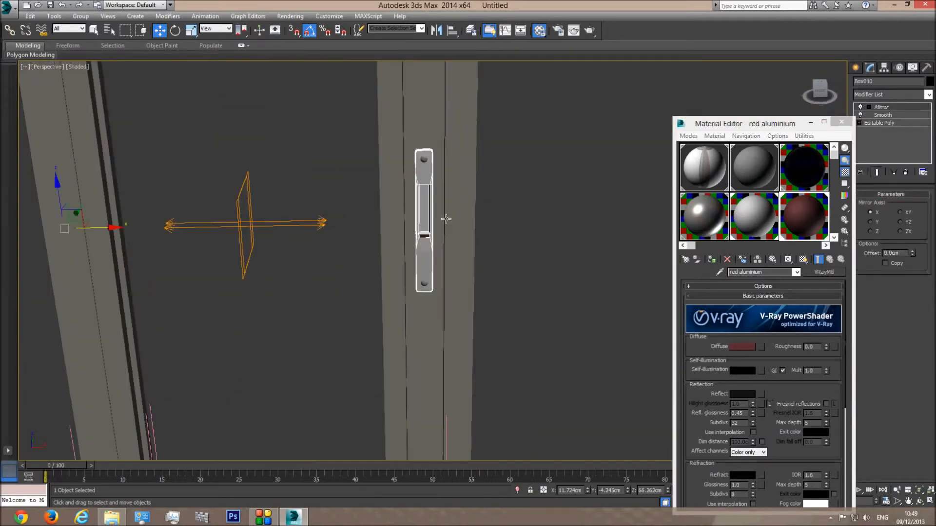
Close both open sash groups of the modelled window and clear the selection
left_click(80, 16)
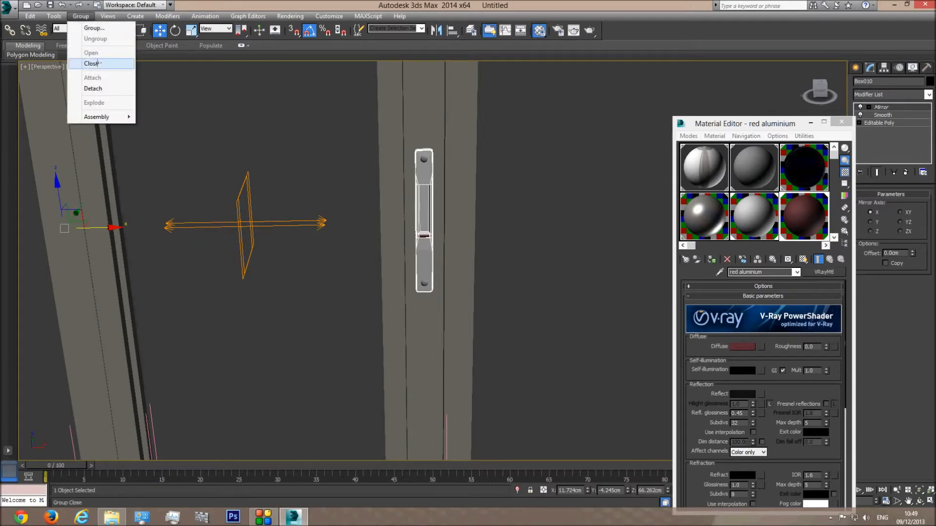
left_click(98, 65)
scroll(288, 175, "down", 3)
left_click(241, 166)
left_click(81, 16)
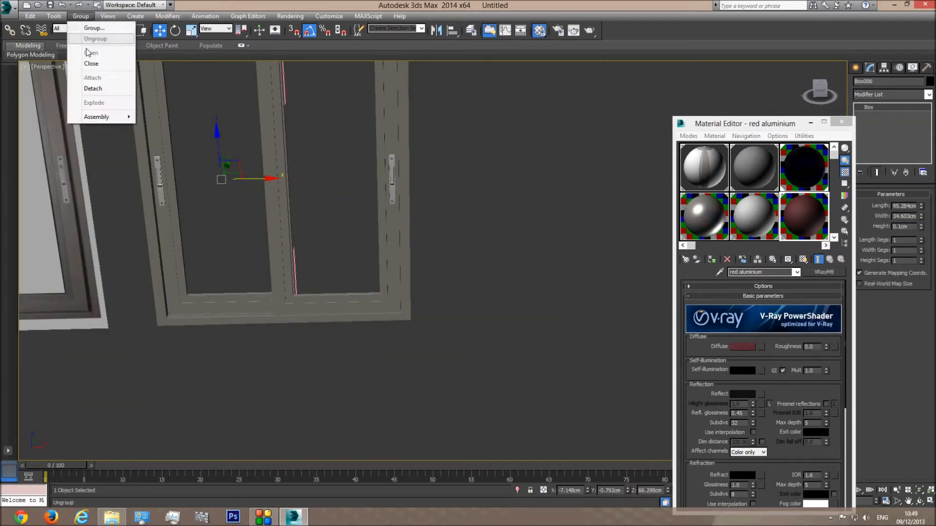
left_click(96, 65)
left_click(461, 167)
Compare the modelled handles, their red marks and bolts with the handle on the reference photo
middle_click_drag(407, 176, 499, 215)
scroll(500, 216, "up", 3)
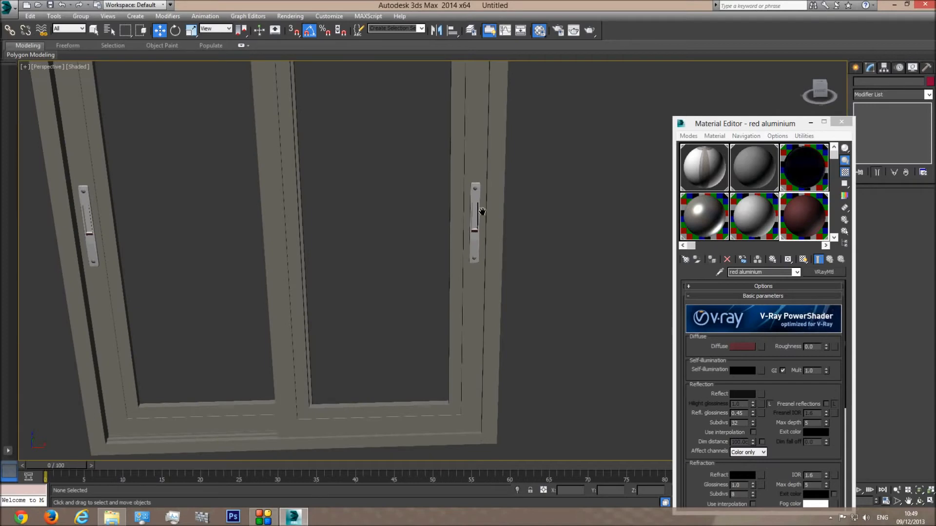
scroll(480, 209, "up", 3)
middle_click_drag(482, 180, 482, 227)
scroll(348, 267, "down", 3)
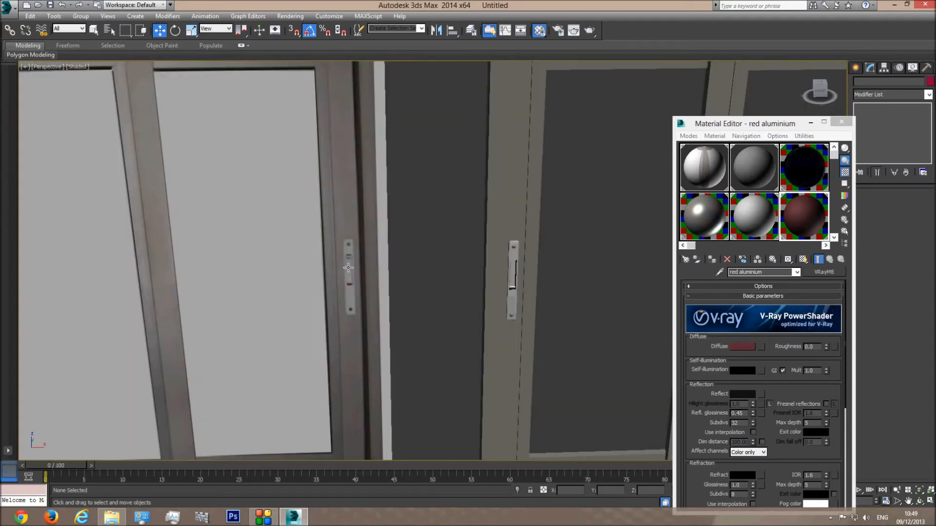
scroll(348, 241, "up", 2)
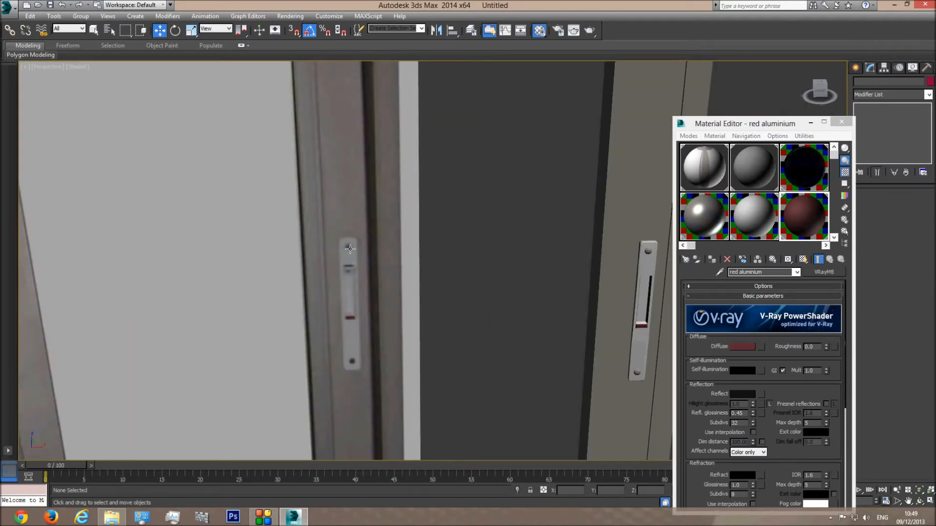
scroll(350, 248, "down", 3)
middle_click_drag(479, 260, 328, 276)
middle_click_drag(573, 277, 368, 267)
scroll(559, 267, "up", 3)
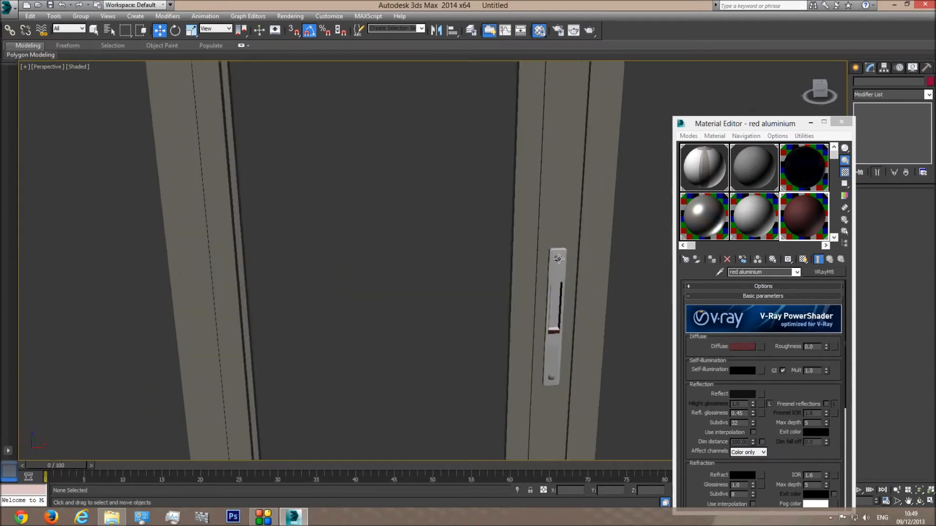
Turn the 02 - Default material into a VRayMtl named "Dark gray bolts" with a dark gray diffuse colour
left_click(756, 173)
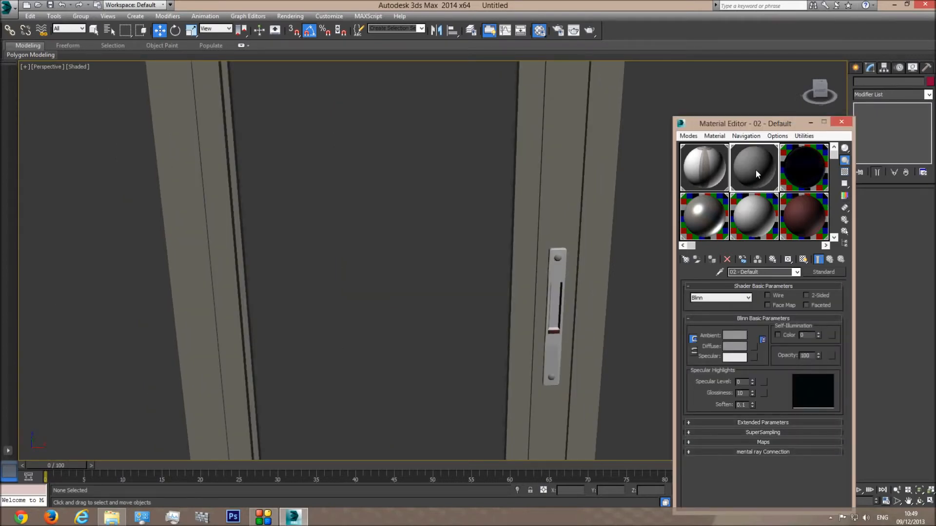
left_click(773, 271)
type("Dark")
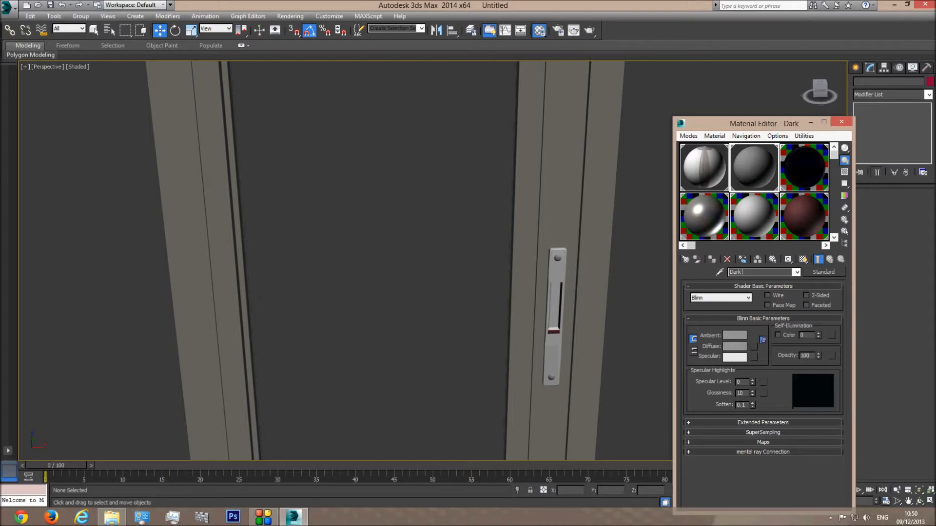
type(" gray bolts")
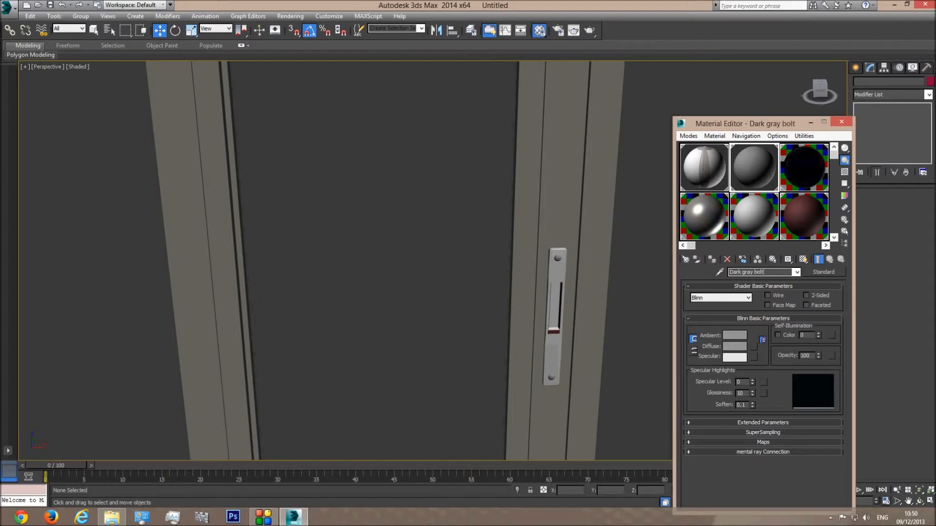
left_click(820, 273)
double_click(435, 346)
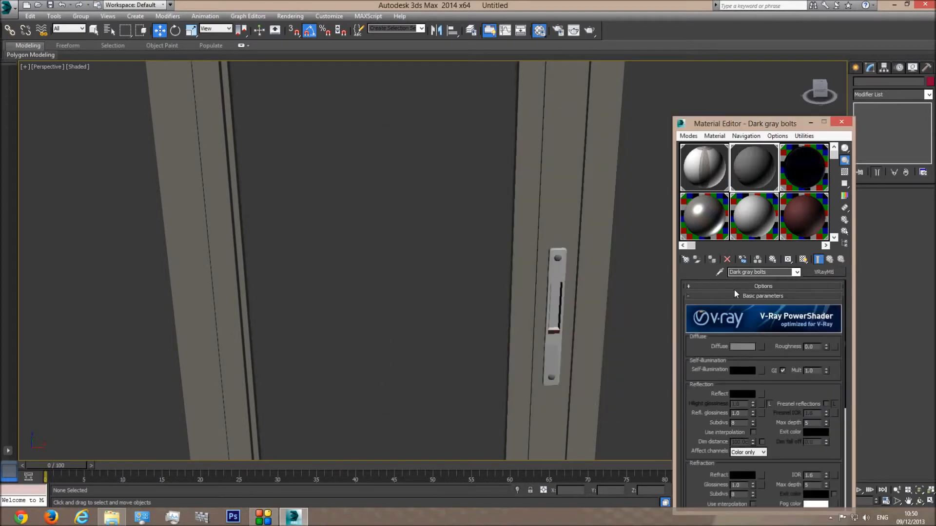
left_click(742, 346)
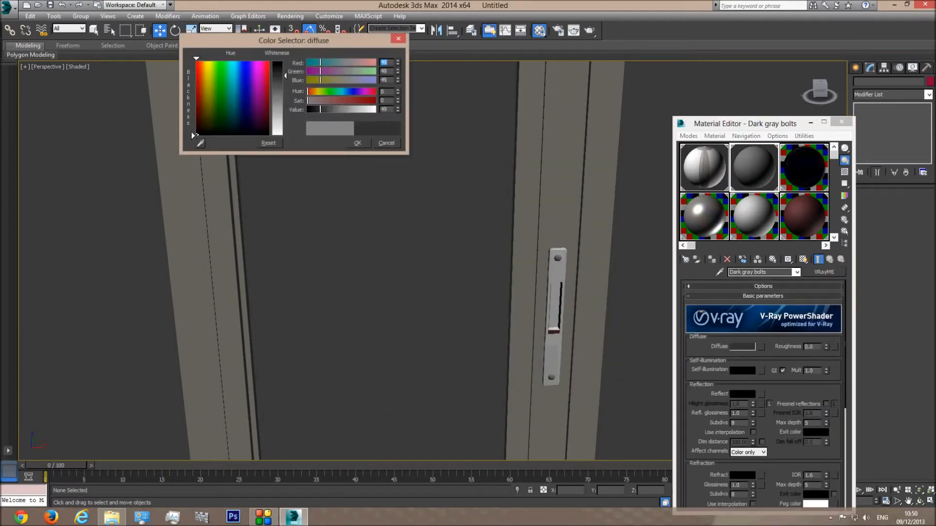
left_click(358, 143)
Copy white aluminium's reflection colour to Dark gray bolts, set its reflection glossiness to 0.45 and show a checkered sample background
left_click(746, 224)
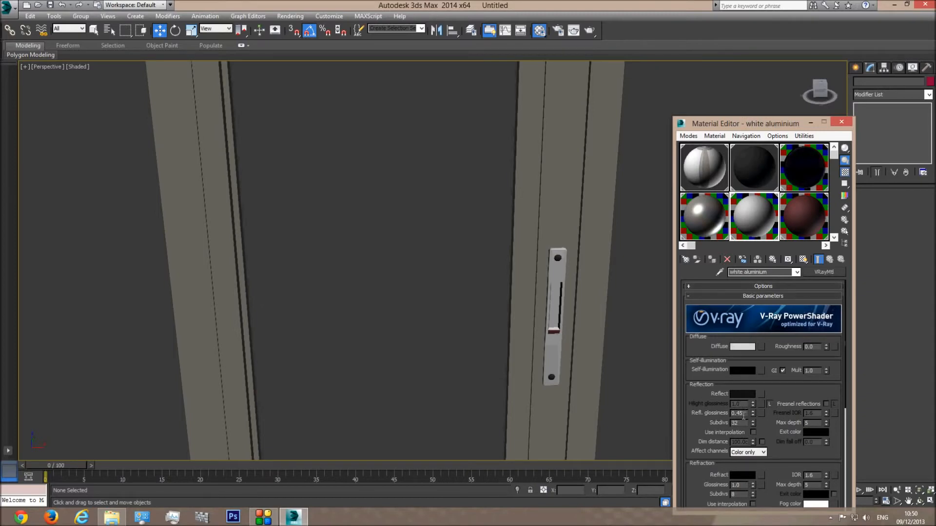
right_click(744, 397)
left_click(759, 403)
left_click(754, 170)
right_click(744, 395)
left_click(764, 412)
left_click(844, 172)
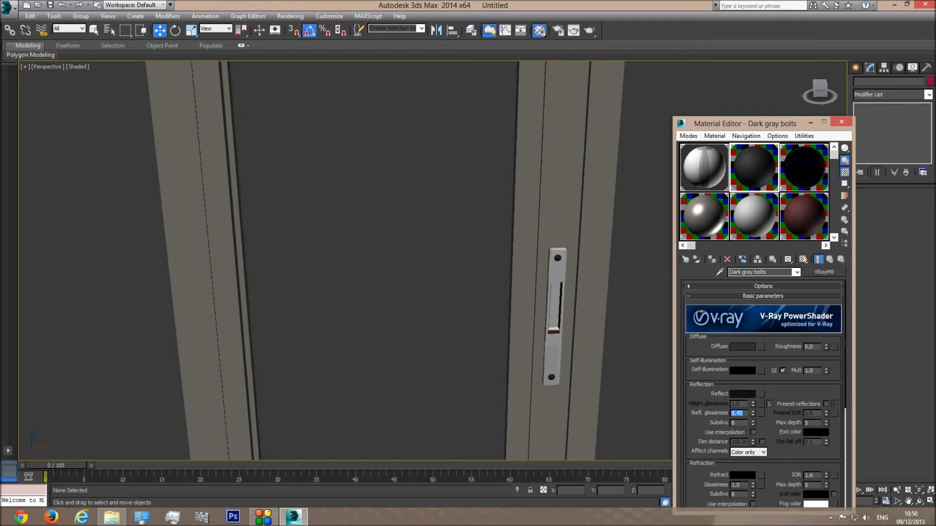
Close the Material Editor and orbit the scene to view the whole modelled window at an angle
scroll(490, 214, "down", 5)
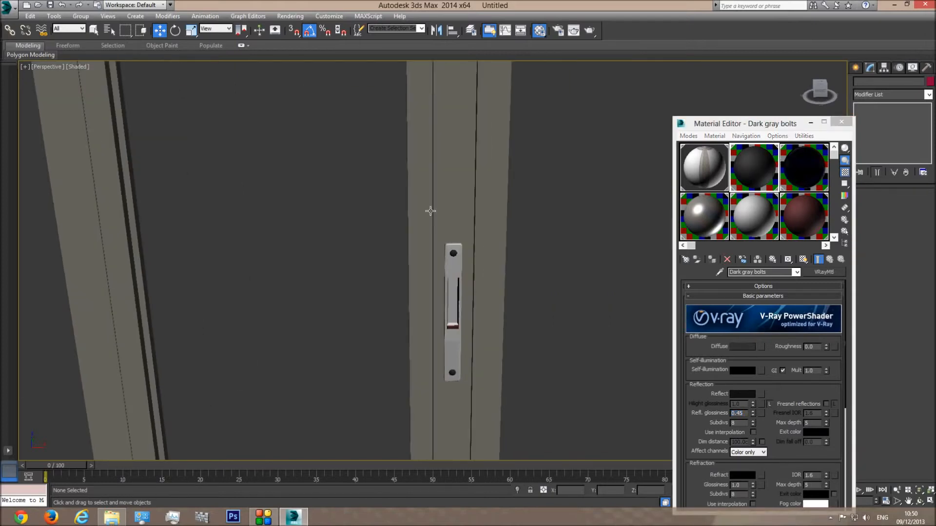
left_click(842, 121)
scroll(470, 239, "down", 4)
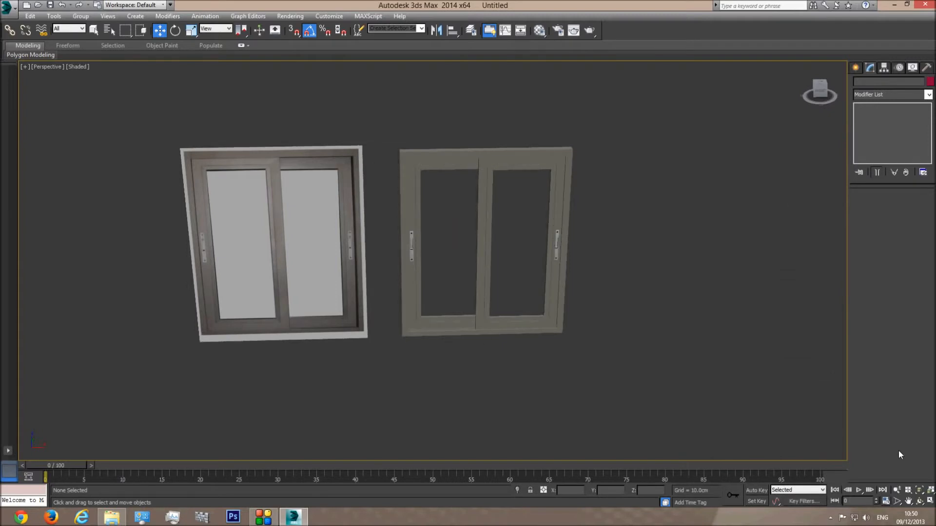
left_click(918, 502)
left_click_drag(448, 292, 468, 292)
right_click(470, 291)
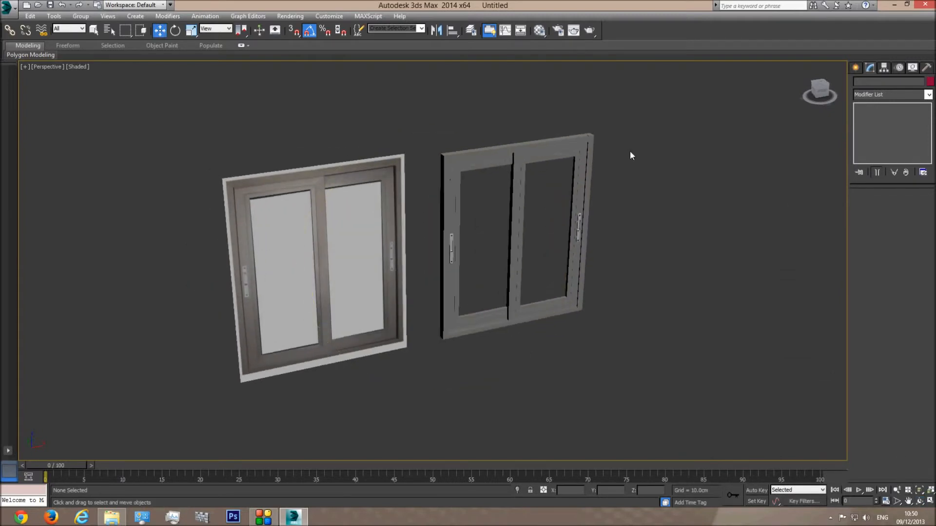
left_click_drag(430, 377, 430, 377)
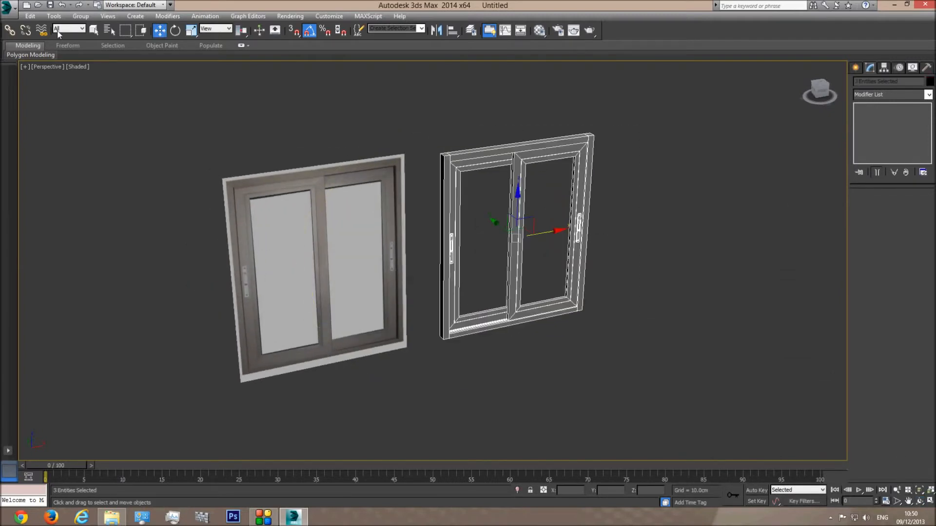
left_click(80, 16)
left_click(485, 109)
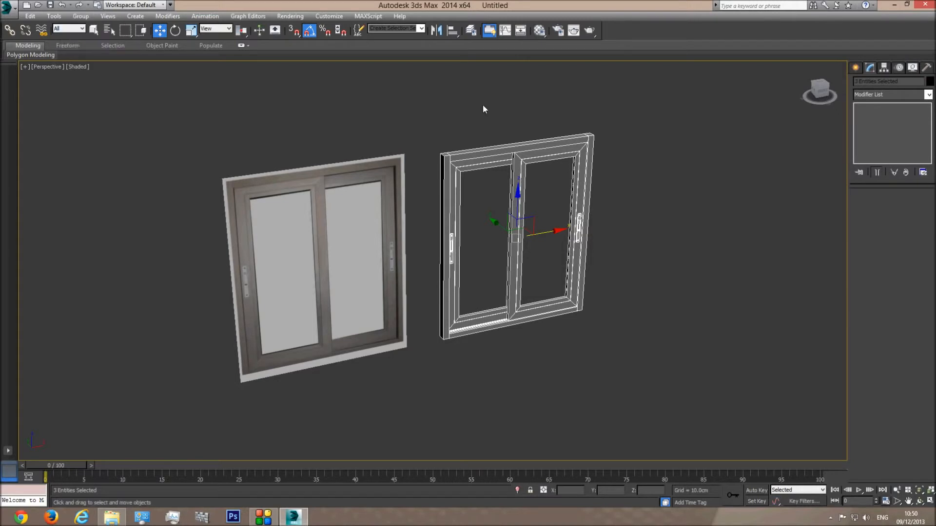
left_click(500, 150)
scroll(505, 151, "up", 3)
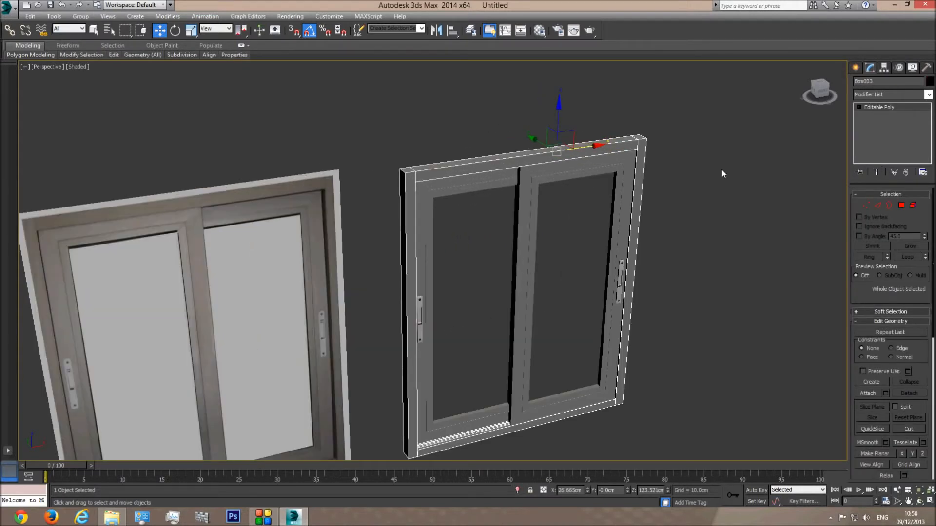
middle_click_drag(378, 130, 372, 114)
Ungroup the modelled window's sash groups and select only its outer frame
left_click_drag(435, 144, 676, 411)
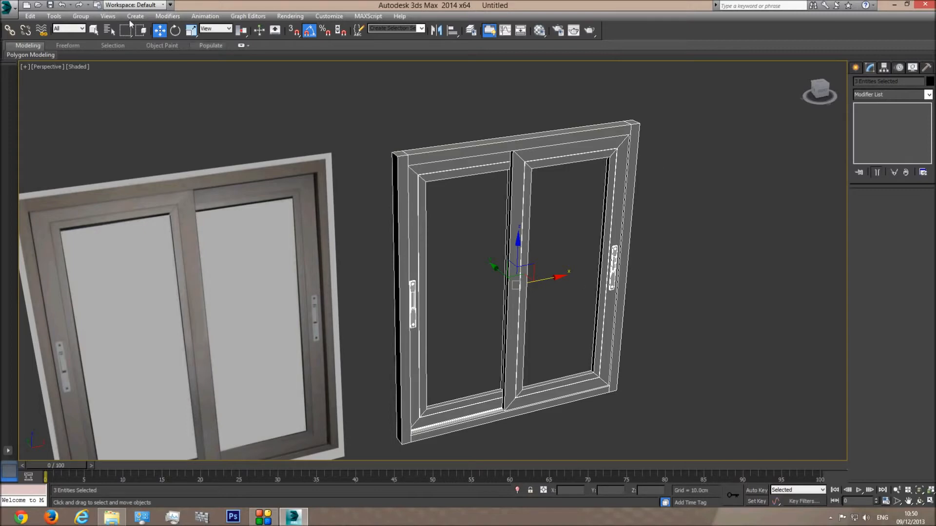
left_click(81, 16)
left_click(97, 39)
left_click(476, 120)
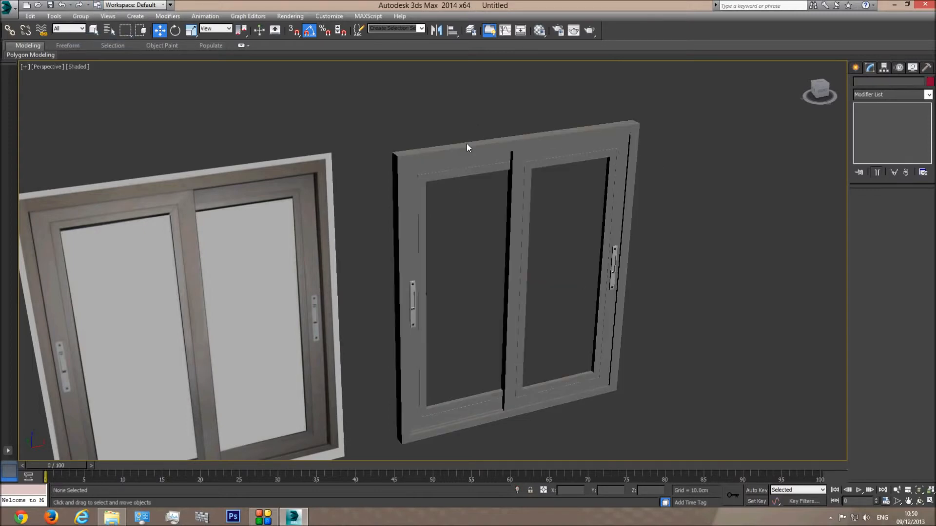
left_click(460, 147)
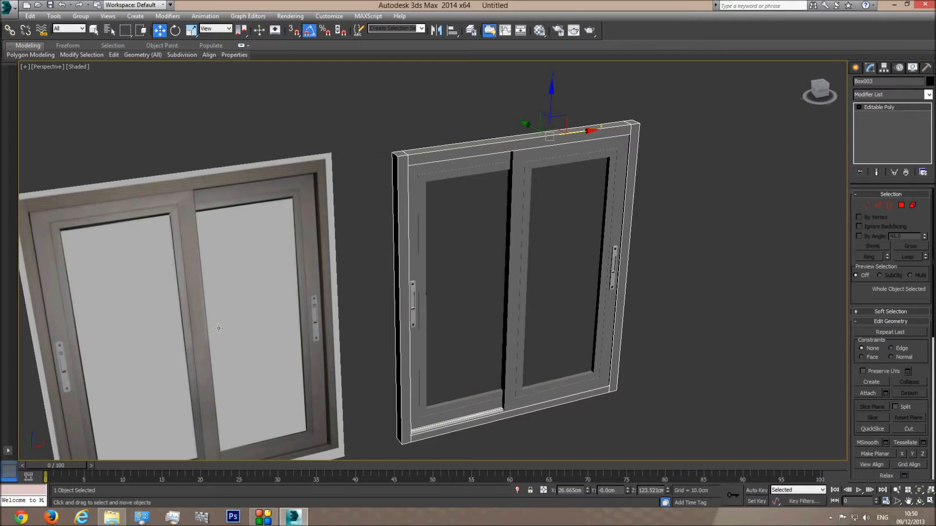
Delete the reference image plane, and attach all remaining boxes and spheres of the window to its outer frame
left_click(225, 305)
key("Delete")
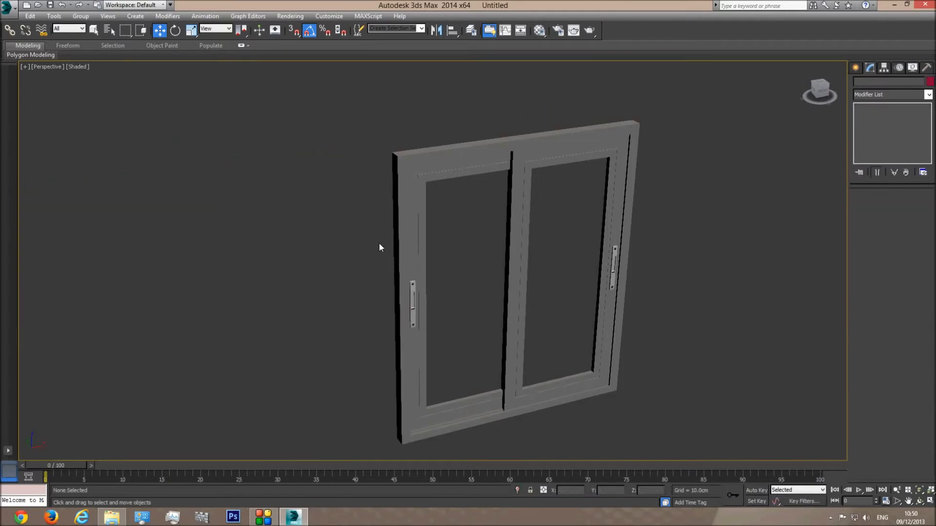
left_click(398, 192)
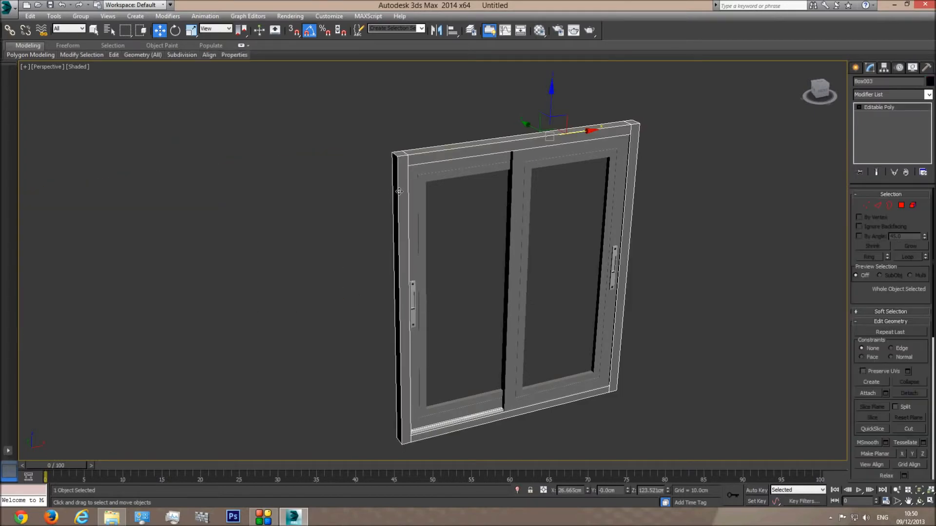
left_click(884, 393)
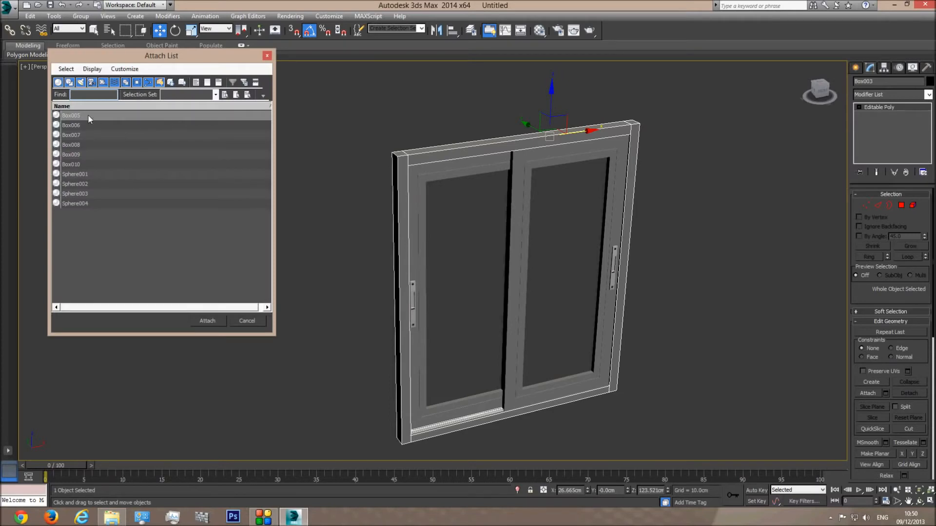
left_click(71, 116)
left_click(80, 203, "shift")
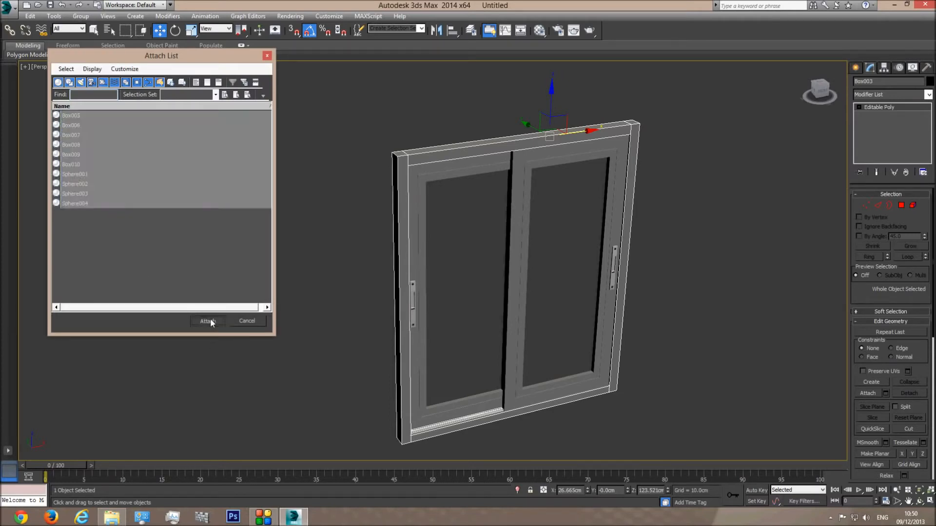
left_click(208, 319)
left_click(519, 245)
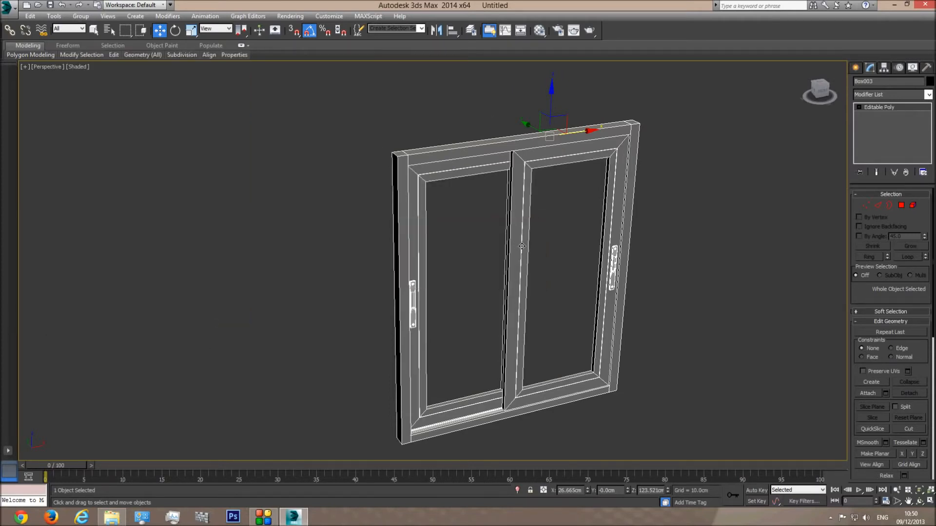
Rename the combined window object "Window sliding" and deselect it
left_click(669, 212)
scroll(669, 212, "down", 3)
left_click(582, 183)
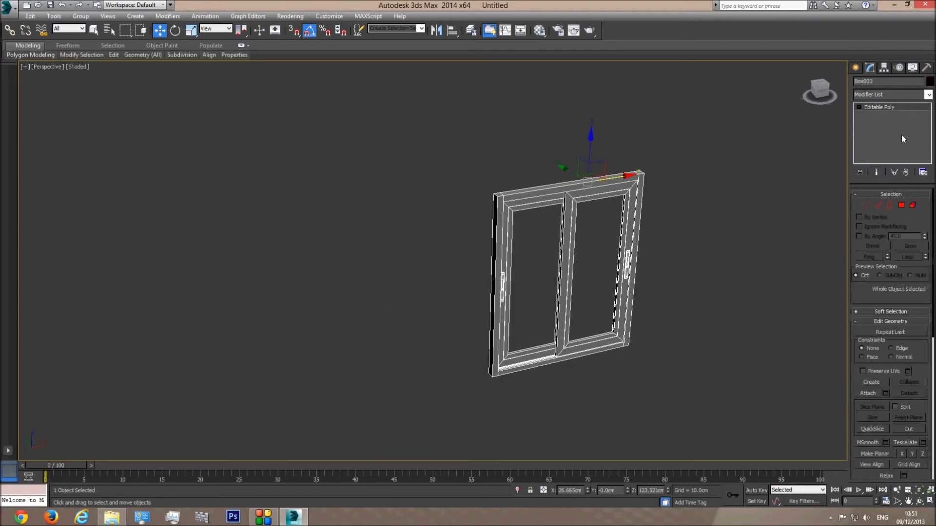
left_click(888, 82)
type("Window sliding")
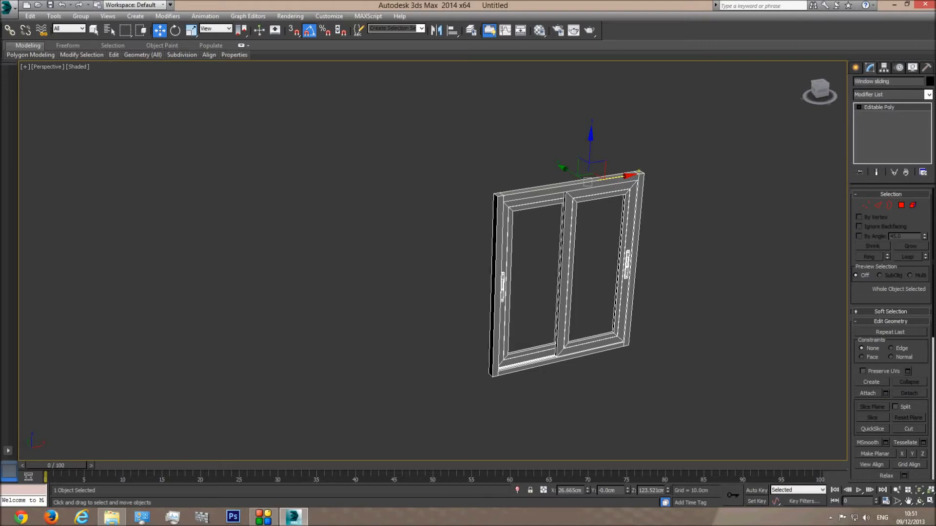
left_click(381, 215)
Save the scene as "window" in the forth tutorial folder under 6 - InOffice Projects on drive E
key("ctrl+s")
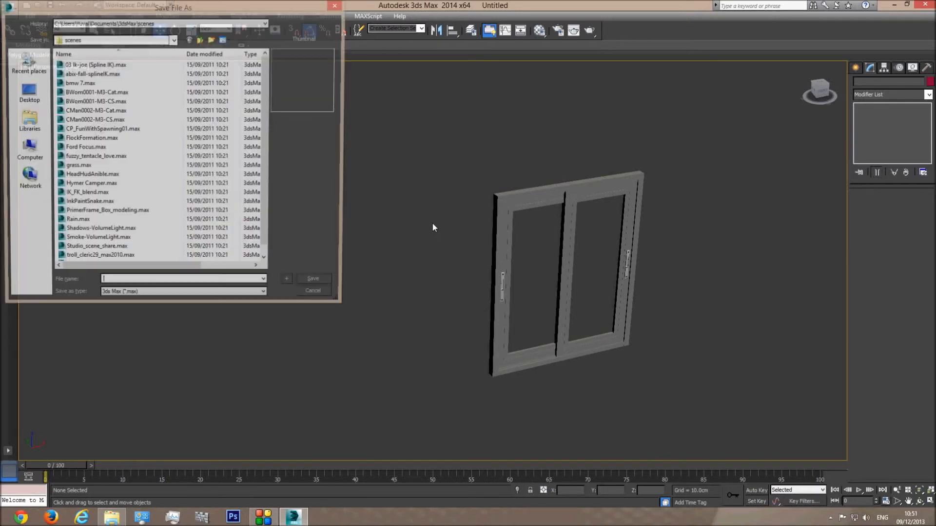
left_click(174, 39)
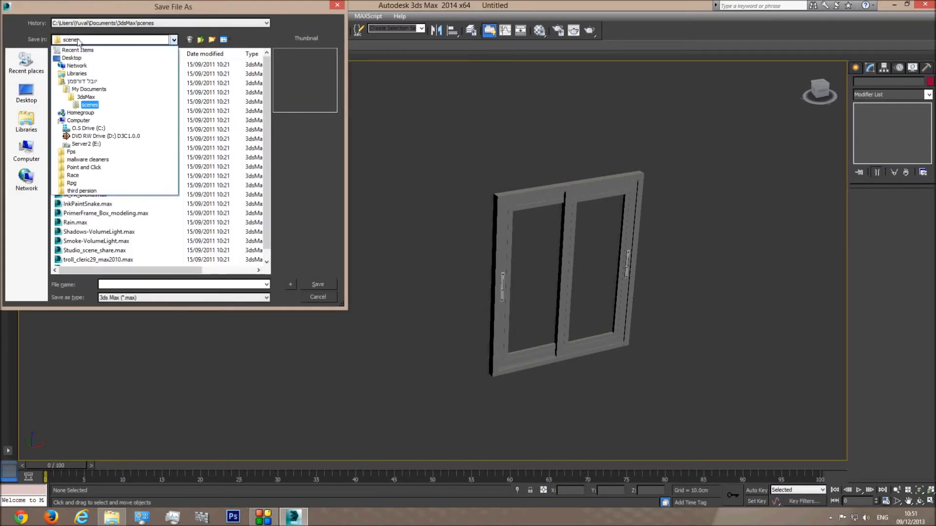
left_click(96, 133)
double_click(98, 82)
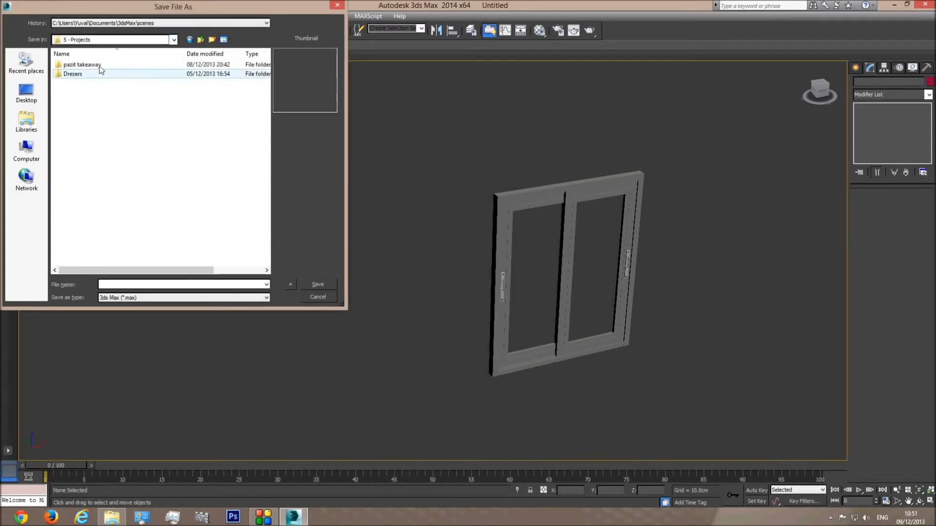
left_click(200, 39)
double_click(101, 92)
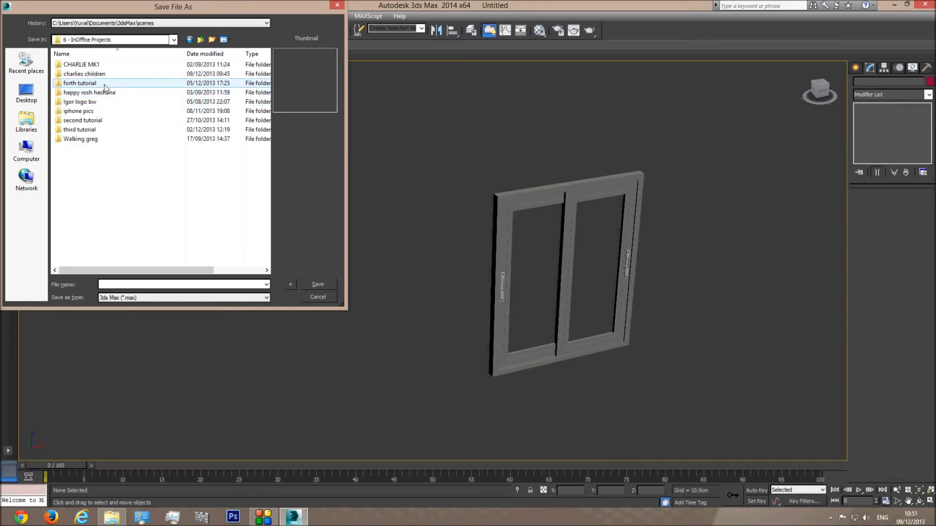
double_click(100, 83)
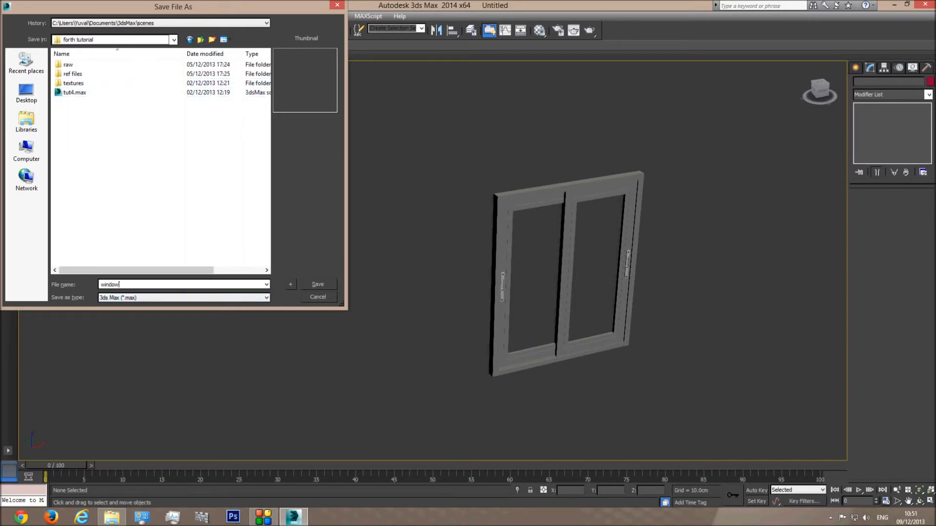
key("Return")
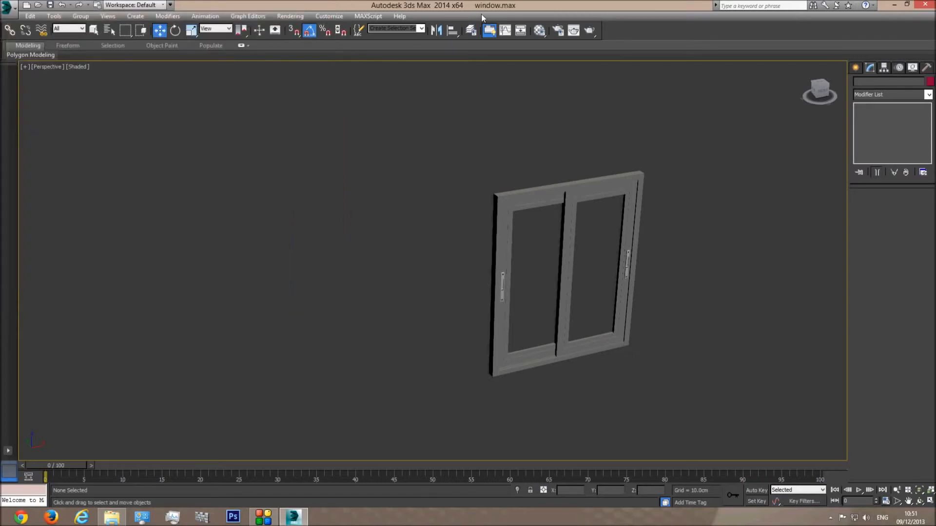
Open the room scene tut4.max and delete the pink box standing on the floor
left_click(10, 13)
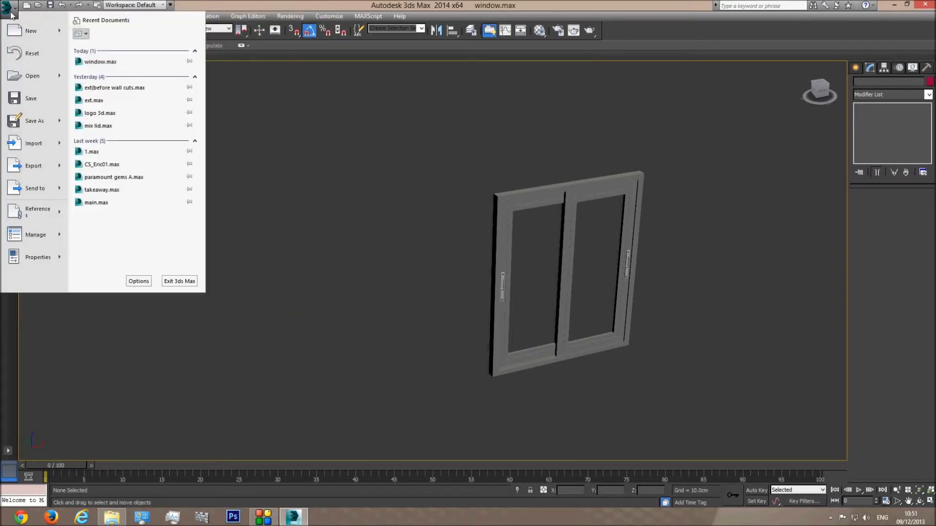
left_click(28, 80)
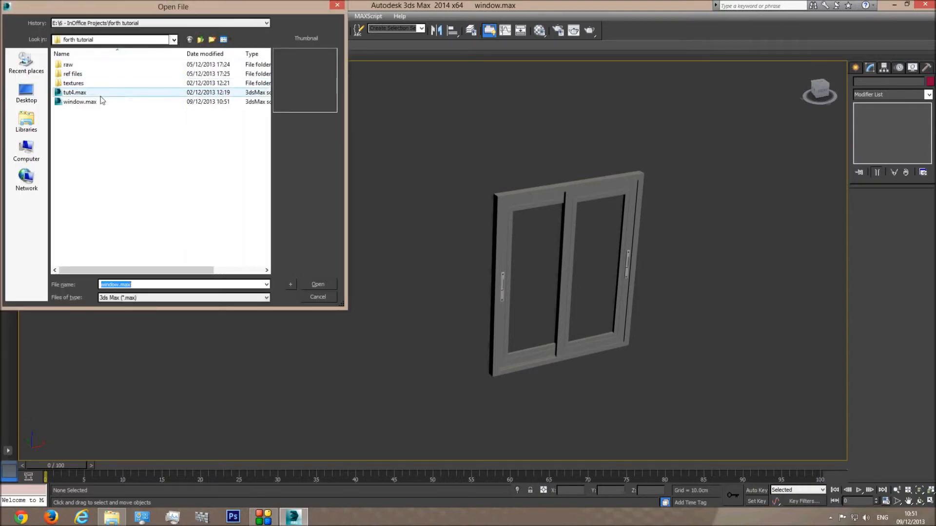
double_click(74, 92)
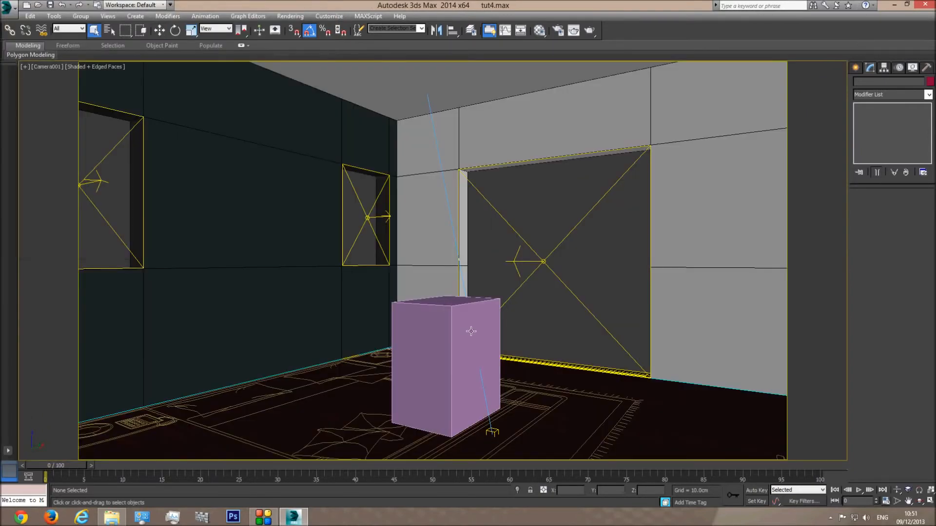
left_click(450, 317)
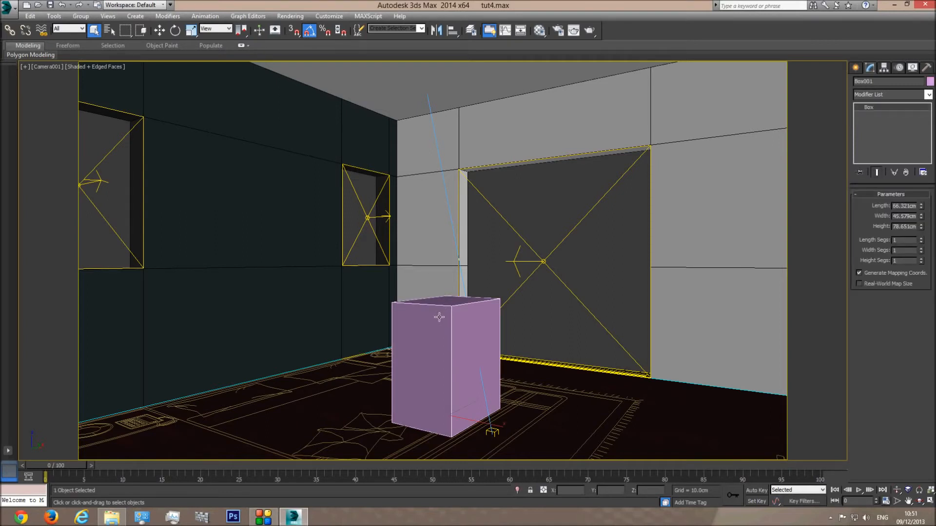
key("Delete")
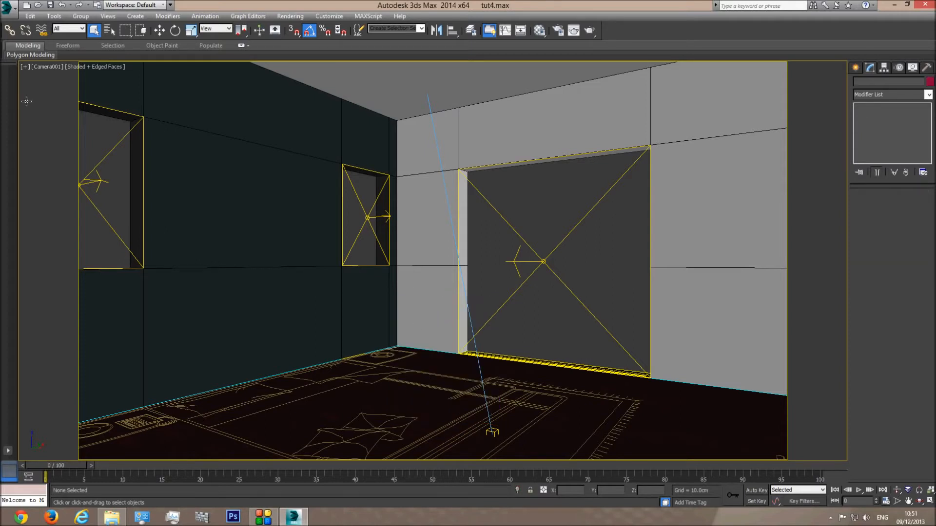
Merge the Window sliding object from window.max in the forth tutorial folder into the room scene
left_click(7, 7)
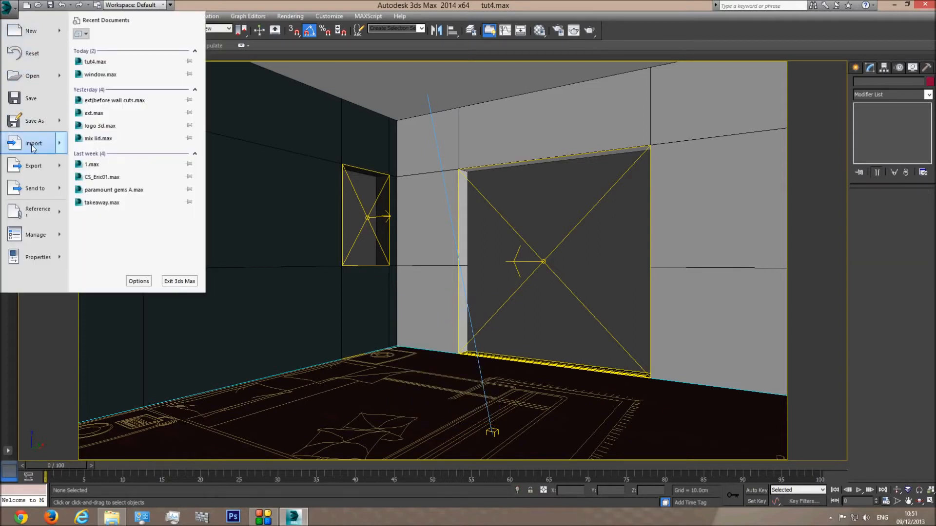
mouse_move(33, 148)
left_click(10, 9)
left_click(10, 8)
mouse_move(34, 146)
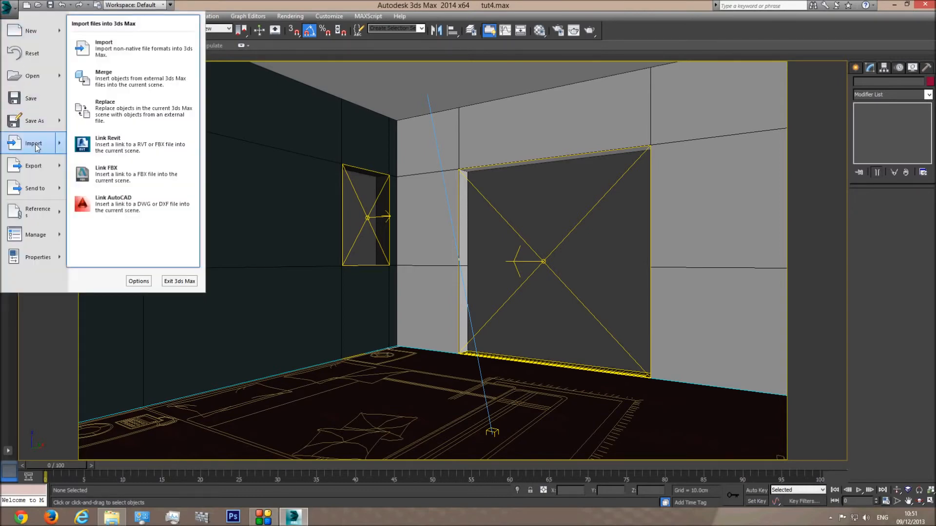
left_click(110, 81)
left_click(173, 40)
left_click(85, 143)
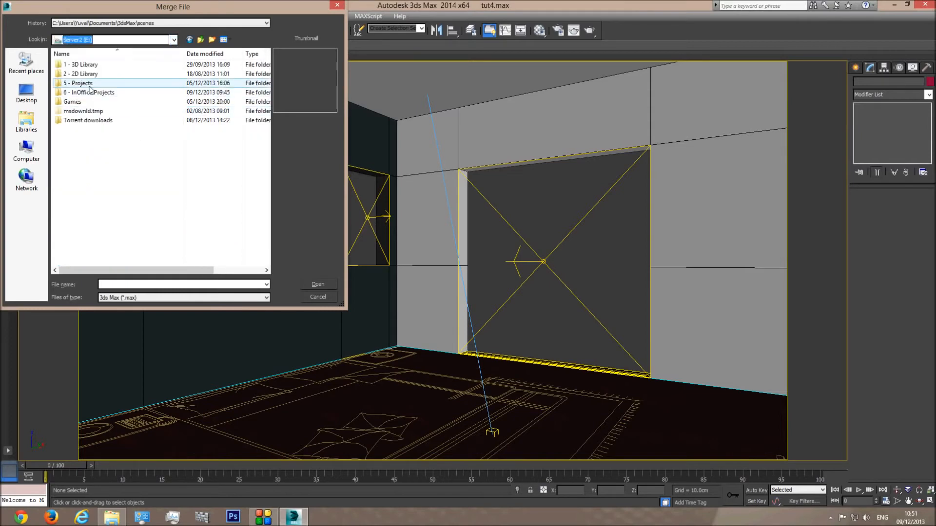
double_click(83, 83)
double_click(81, 91)
double_click(73, 83)
left_click(75, 105)
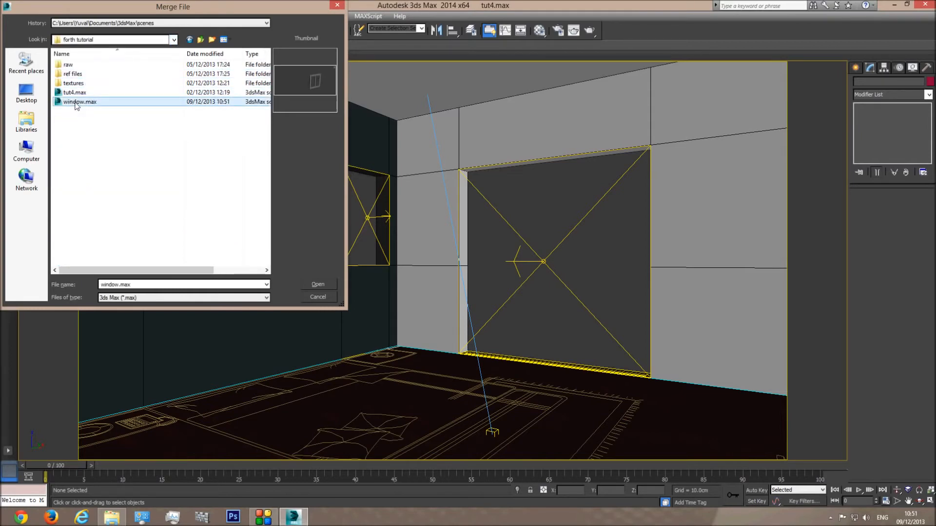
double_click(98, 101)
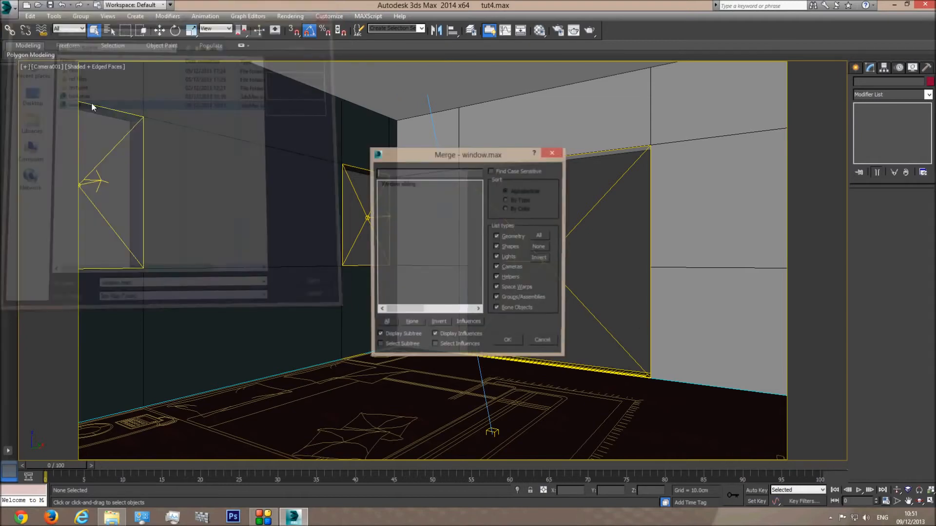
left_click(386, 185)
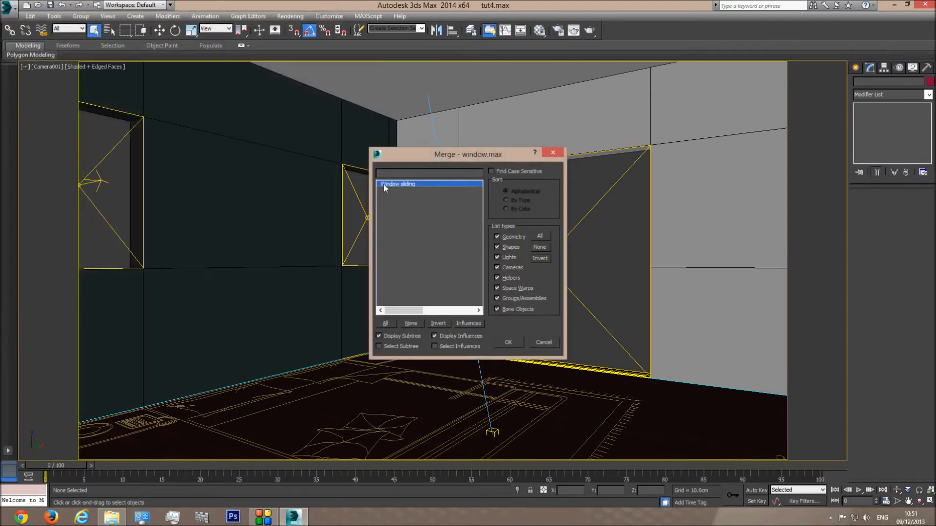
left_click(504, 343)
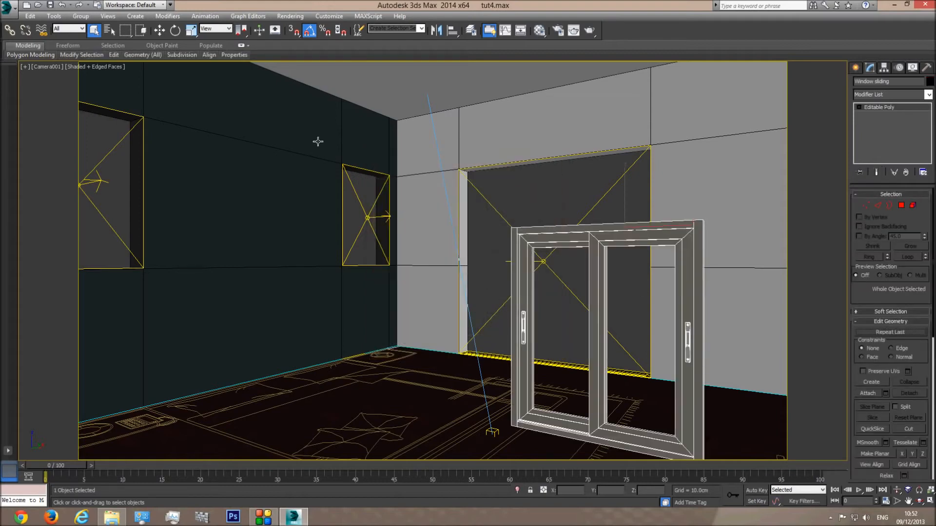
Rotate the merged window a quarter turn about its vertical axis and move it along X to the dark wall
left_click(174, 30)
left_click_drag(594, 227, 637, 229)
left_click(159, 30)
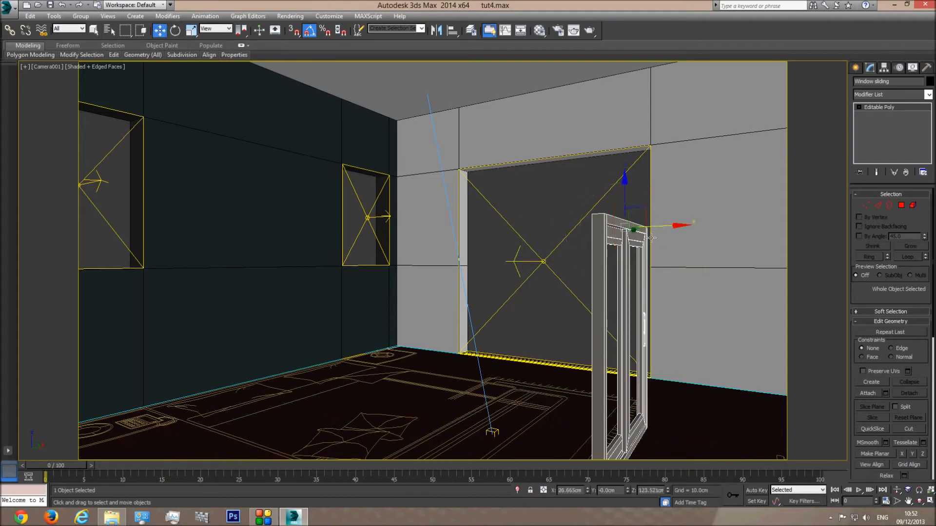
left_click_drag(662, 227, 293, 228)
In a wireframe top view, move the window along Y to the small opening in the dark wall
key("t")
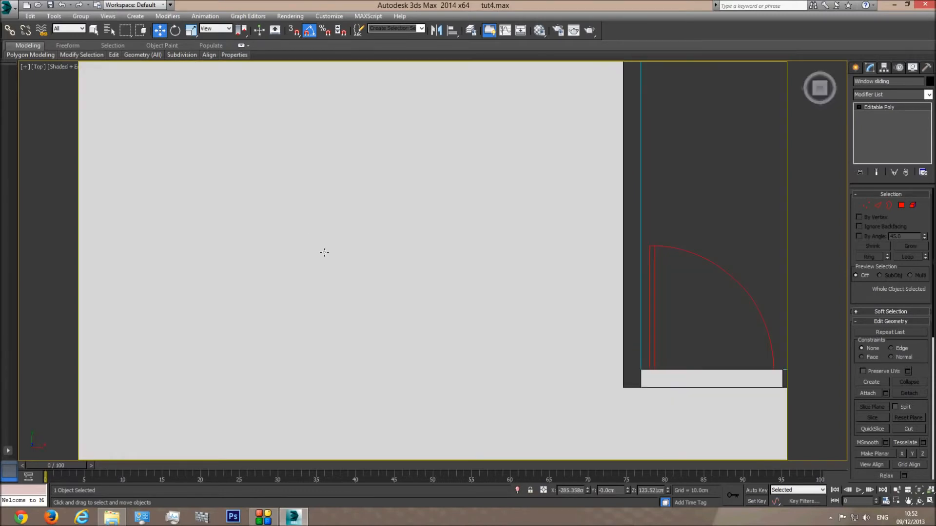
key("F3")
scroll(481, 307, "down", 5)
scroll(394, 290, "up", 6)
left_click_drag(385, 304, 385, 128)
Select the floor plan group and hide it
left_click(432, 164)
right_click(432, 161)
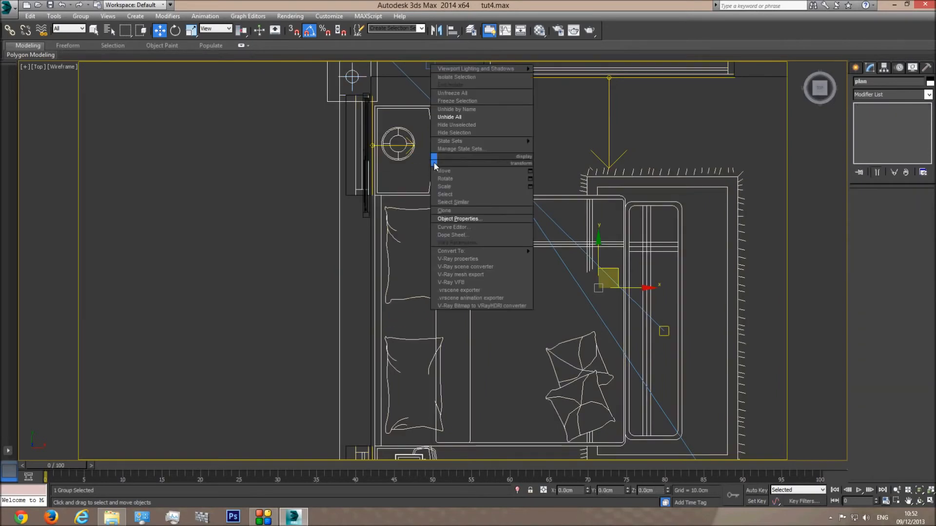
left_click(464, 133)
Select the sliding window and move it in plan so its upper end lines up with the wall opening's edge
scroll(358, 253, "up", 4)
left_click(429, 221)
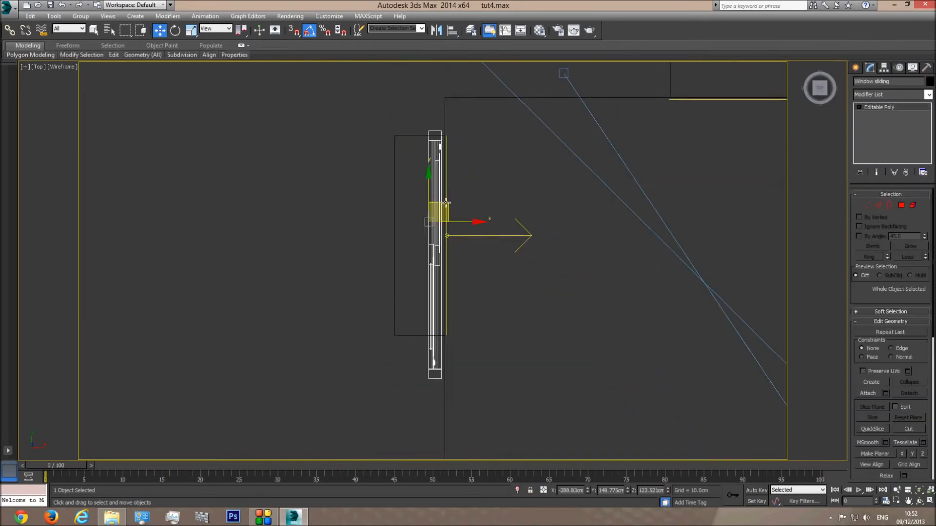
scroll(446, 288, "up", 2)
left_click_drag(445, 288, 448, 292)
middle_click_drag(539, 259, 521, 127)
Move the vertices at the window's lower end in plan about 12 cm along Y to fit the opening's edge
left_click(866, 205)
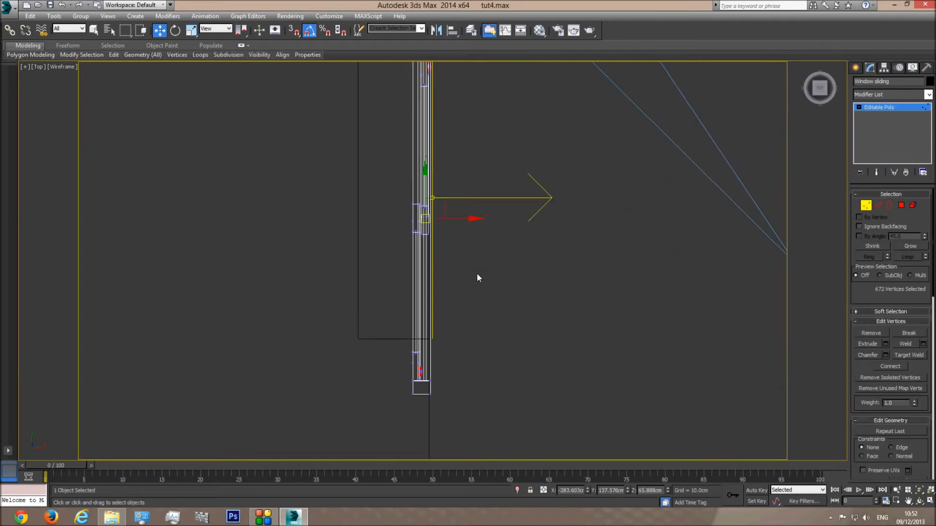
scroll(477, 273, "down", 2)
left_click_drag(403, 340, 544, 483)
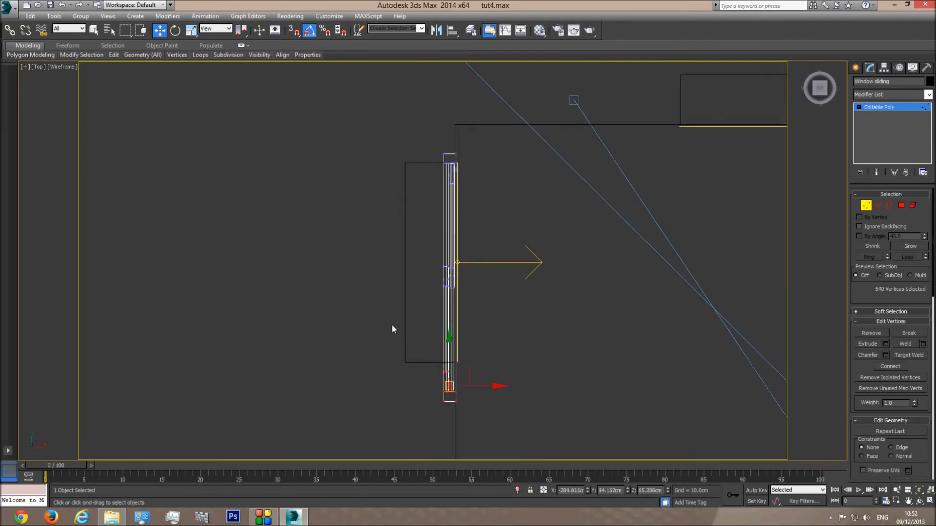
middle_click_drag(465, 384, 444, 278)
scroll(443, 279, "up", 2)
left_click_drag(421, 269, 421, 206)
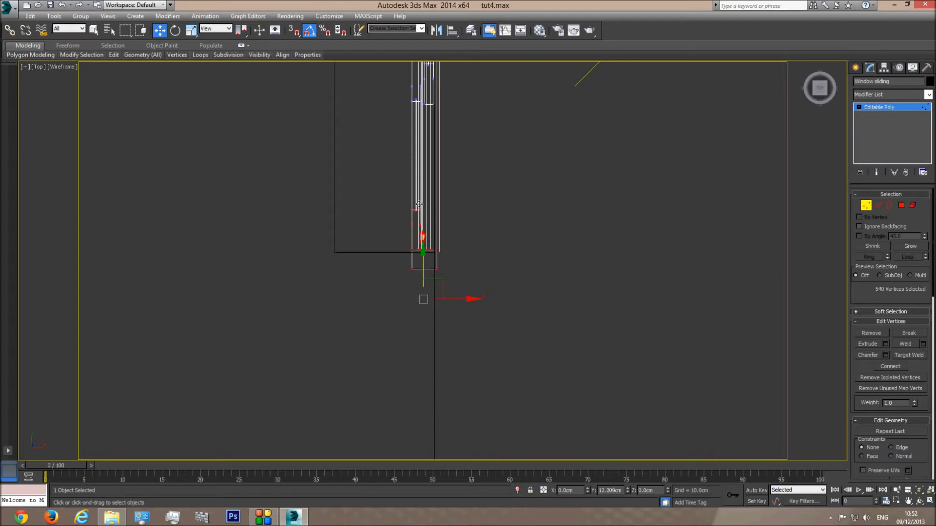
Select the vertices of the overlapping middle sash stiles and move them along Y to the centre of the shortened window
middle_click_drag(435, 195, 447, 316)
scroll(447, 316, "down", 1)
left_click_drag(463, 269, 489, 287)
middle_click_drag(489, 287, 487, 306)
scroll(436, 234, "up", 2)
left_click_drag(436, 235, 436, 201)
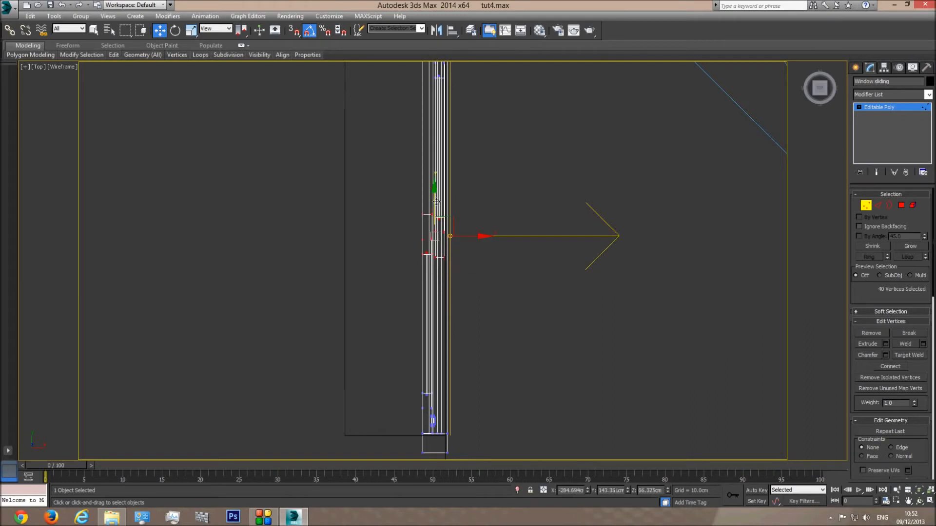
middle_click_drag(500, 163, 503, 296)
scroll(503, 296, "down", 2)
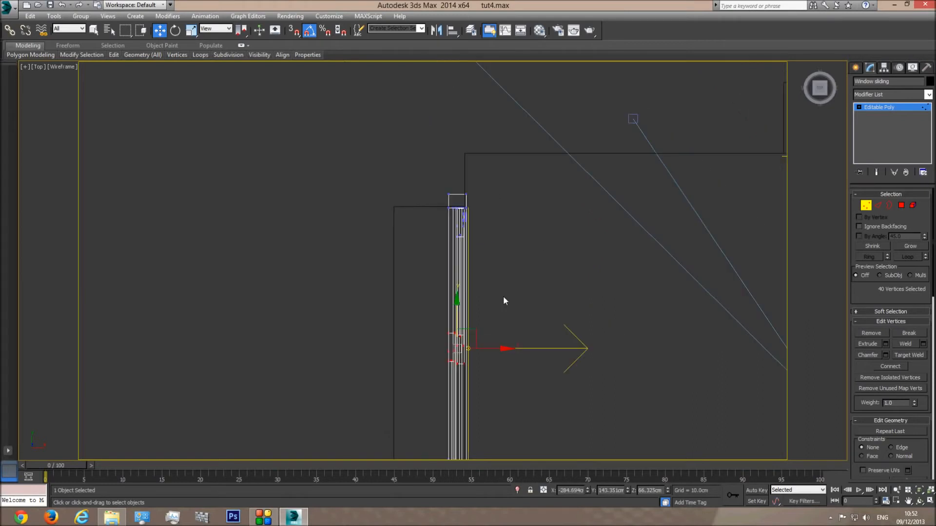
middle_click_drag(507, 335, 500, 218)
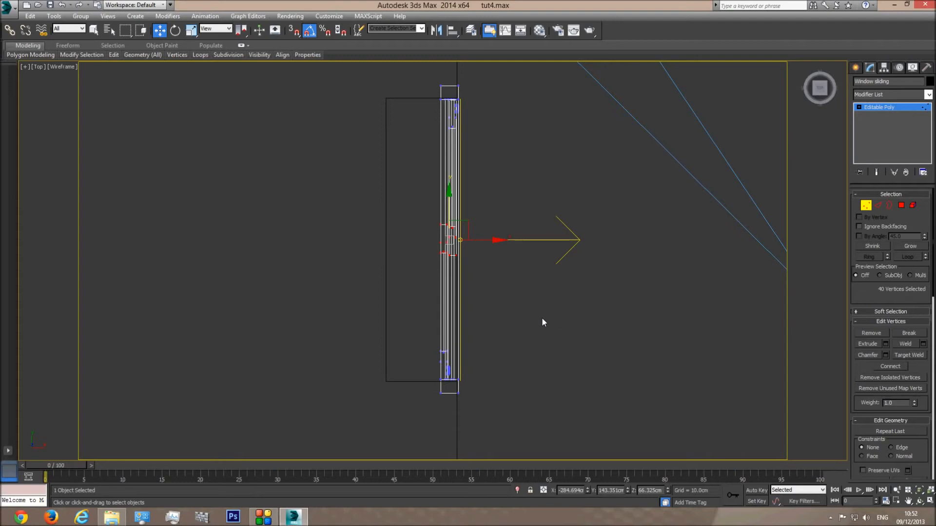
In the front view, move the whole sliding window vertically so its upper end lines up with the wall opening's top edge
key("f")
scroll(396, 279, "down", 5)
middle_click_drag(299, 231, 506, 313)
middle_click_drag(298, 250, 369, 265)
left_click(865, 205)
left_click_drag(352, 173, 353, 63)
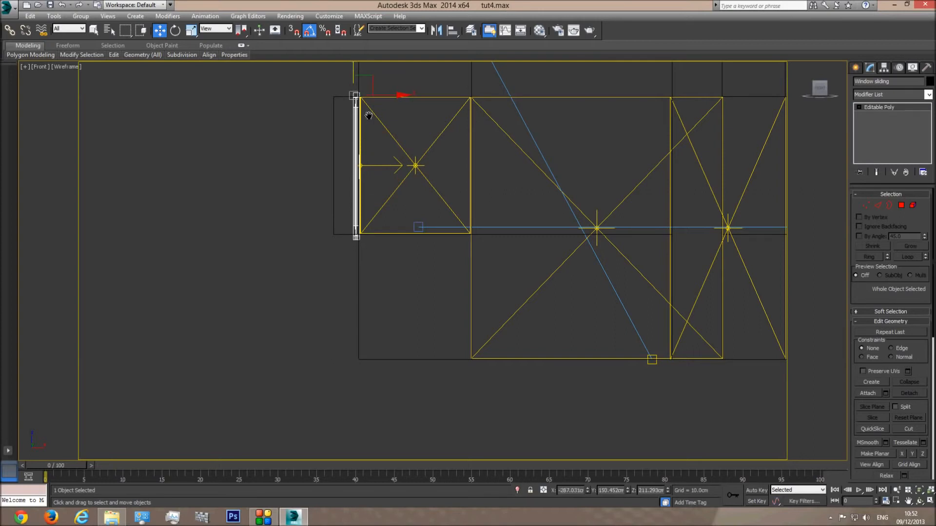
middle_click_drag(368, 115, 410, 225)
scroll(401, 197, "up", 5)
left_click_drag(392, 213, 392, 211)
middle_click_drag(461, 273, 455, 137)
scroll(455, 137, "down", 3)
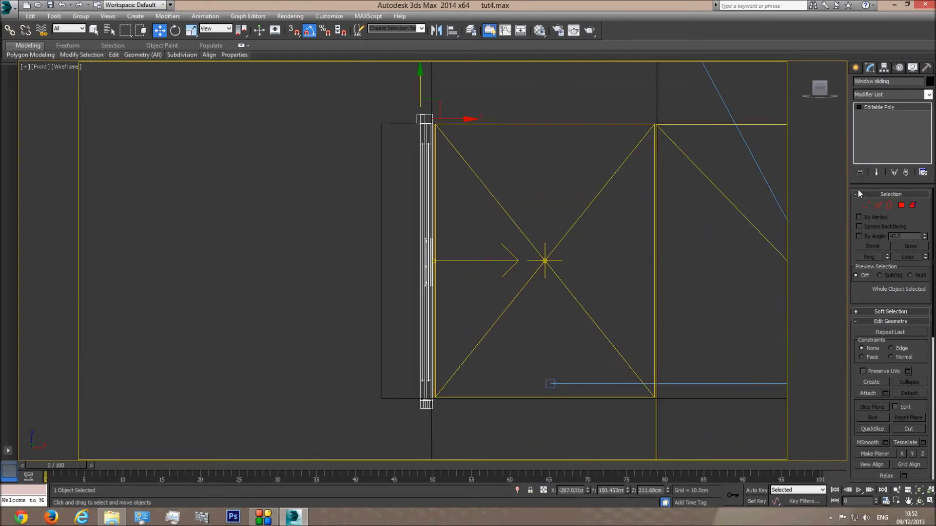
Select the vertices at the window's lower end and move them vertically to fit the wall opening's bottom edge
left_click(864, 206)
middle_click_drag(432, 410, 436, 331)
left_click_drag(462, 269, 365, 398)
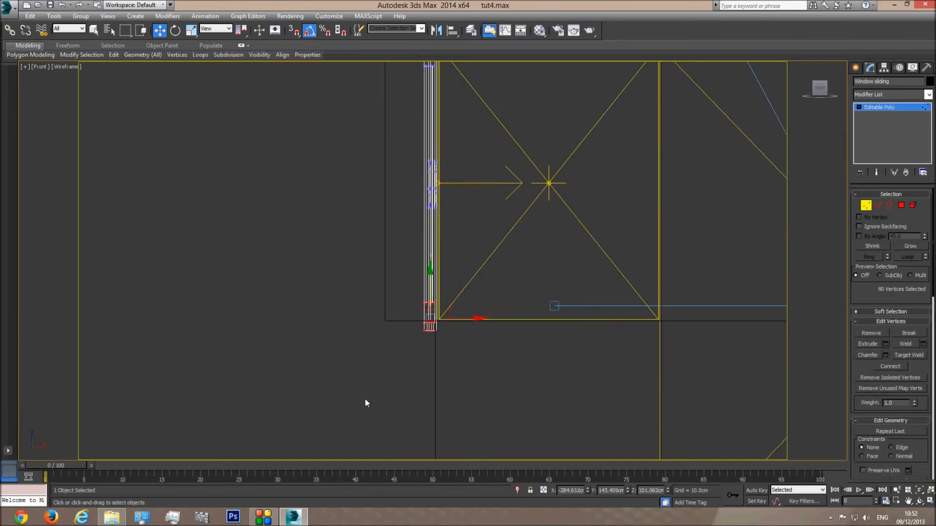
scroll(437, 341, "up", 4)
left_click_drag(414, 230, 414, 222)
Examine the fitted sliding window in the shaded perspective view, especially its lower frame within the wall opening
key("p")
left_click(919, 490)
left_click(919, 501)
key("F3")
mouse_move(403, 282)
left_mouse_down()
mouse_move(376, 290)
mouse_move(407, 282)
left_mouse_up()
scroll(393, 293, "down", 5)
scroll(408, 280, "up", 3)
middle_click_drag(419, 234, 500, 392)
middle_click_drag(398, 193, 395, 264)
left_click_drag(415, 219, 438, 245)
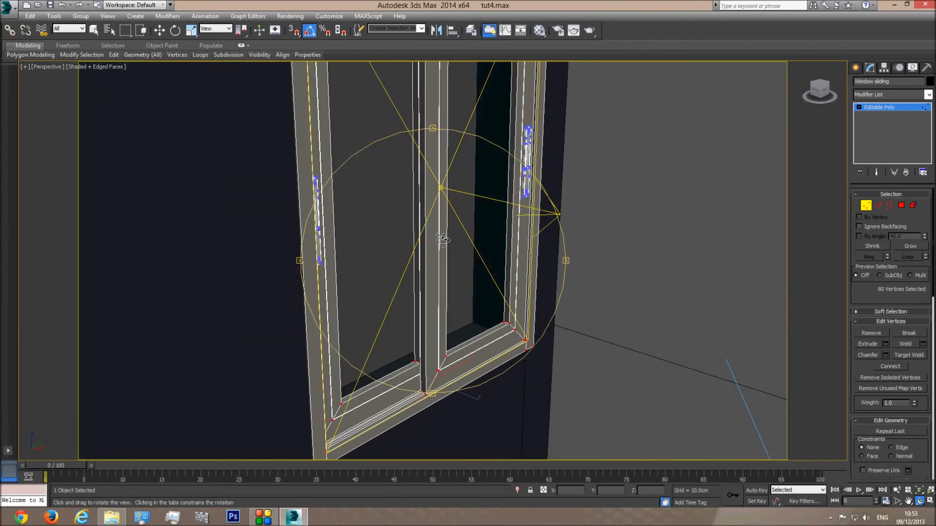
Try moving the whole sliding window about 0.8 cm along X in plan, towards the inside of the room
key("t")
key("F3")
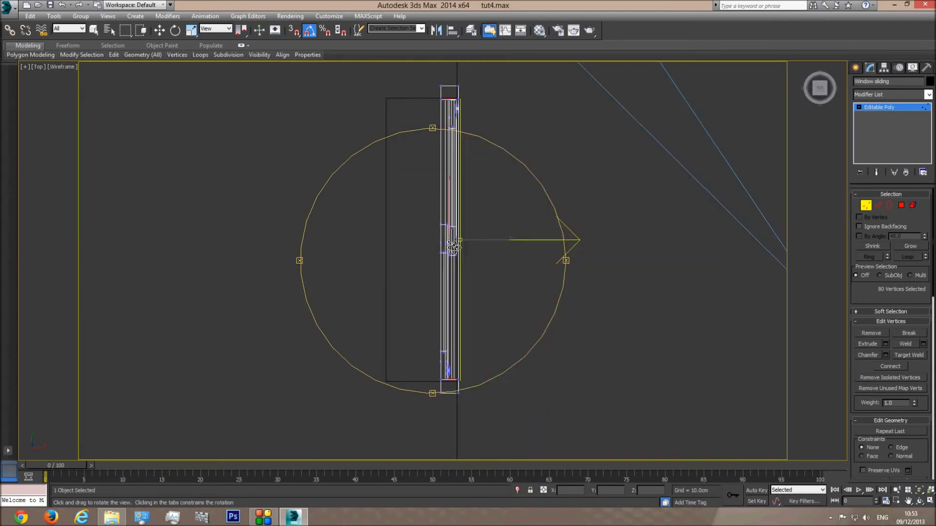
left_click(863, 205)
key("w")
scroll(484, 197, "up", 4)
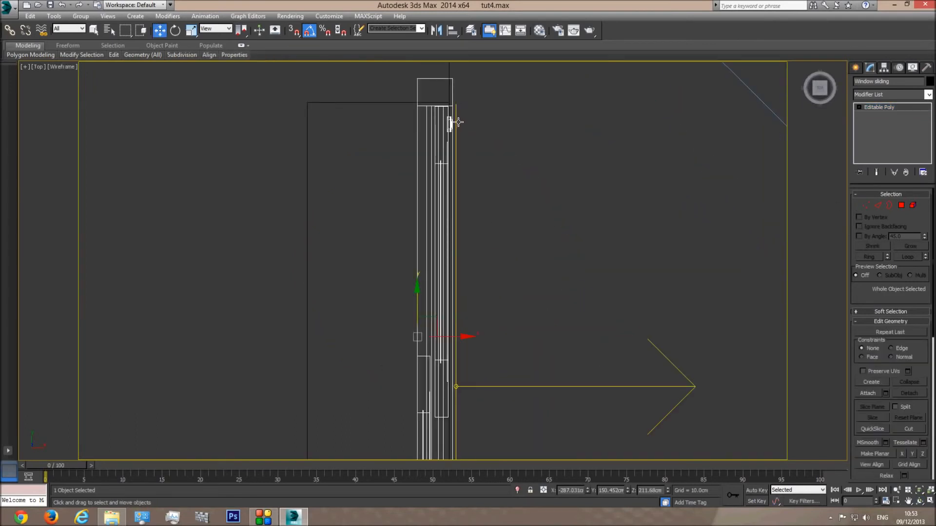
left_click_drag(458, 339, 464, 338)
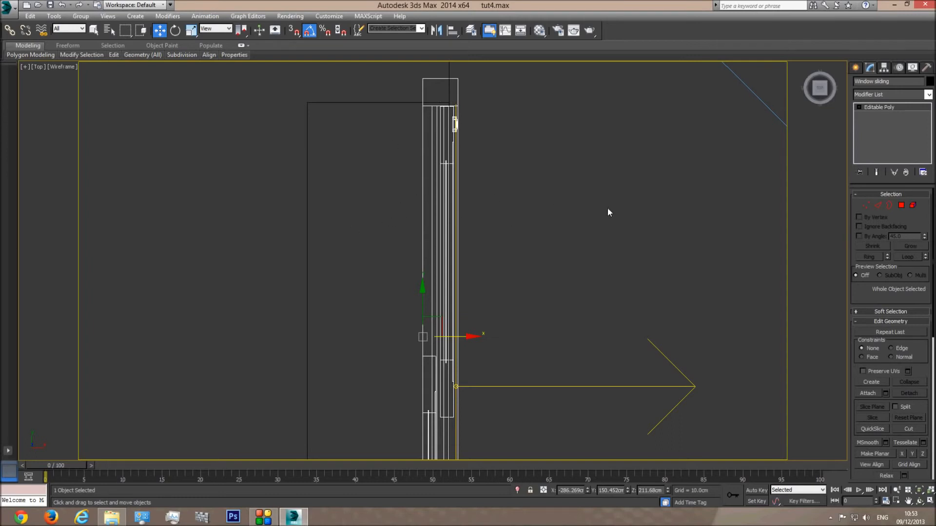
left_click_drag(467, 336, 465, 333)
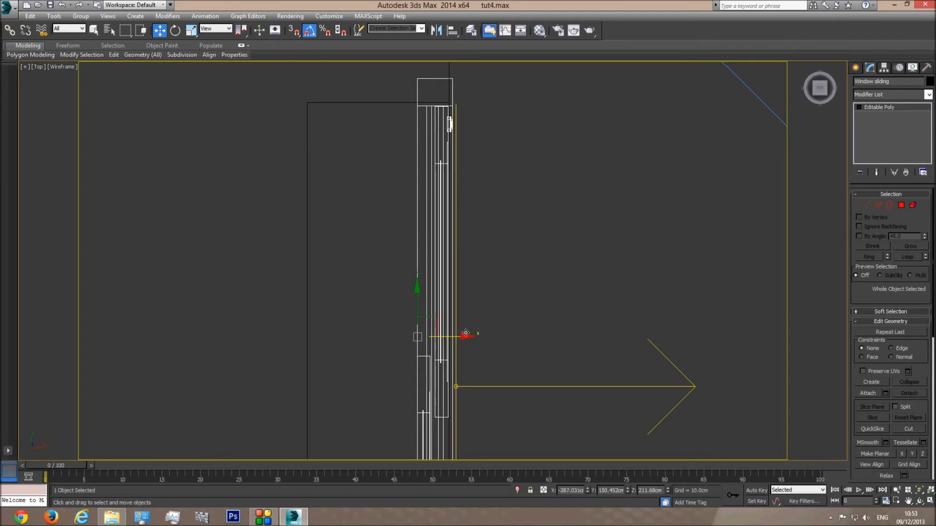
scroll(492, 268, "down", 4)
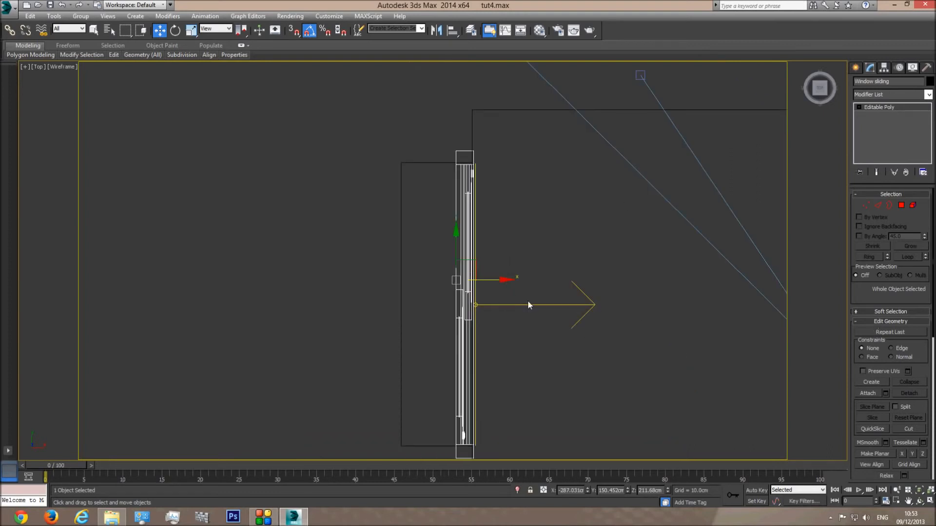
Try moving the V-Ray plane light beside the sliding window along X in plan and undo the move
scroll(471, 318, "up", 3)
scroll(463, 334, "up", 3)
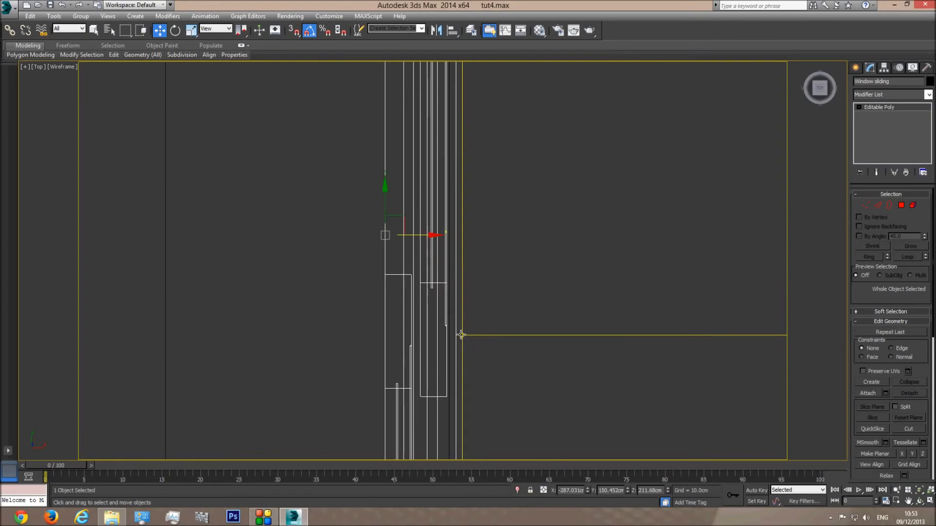
left_click(470, 336)
left_click_drag(465, 334, 388, 335)
scroll(427, 340, "down", 1)
key("ctrl+z")
middle_click_drag(459, 327, 464, 359)
scroll(464, 362, "down", 2)
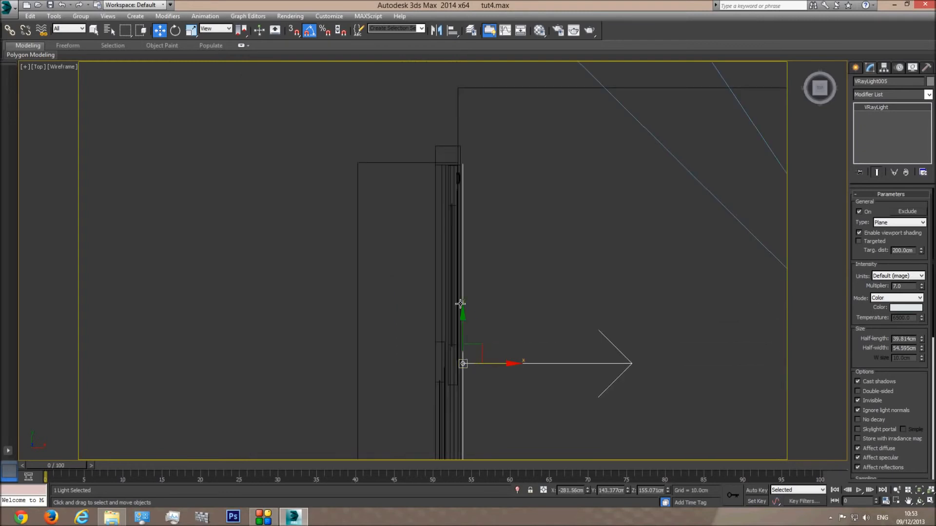
Show the shaded Camera001 view with nothing selected and set the area to render to Region
left_click(453, 287)
key("c")
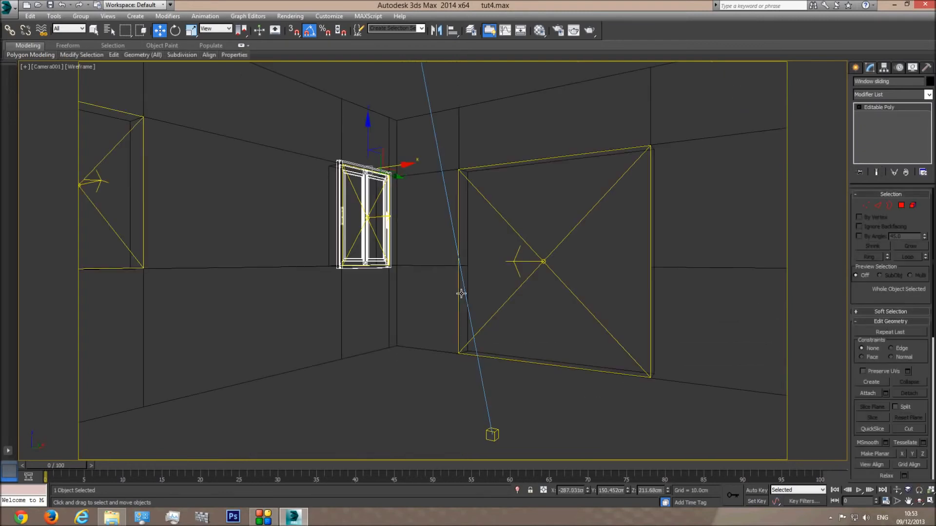
left_click(507, 196)
key("F3")
left_click(573, 34)
left_click_drag(305, 70, 546, 138)
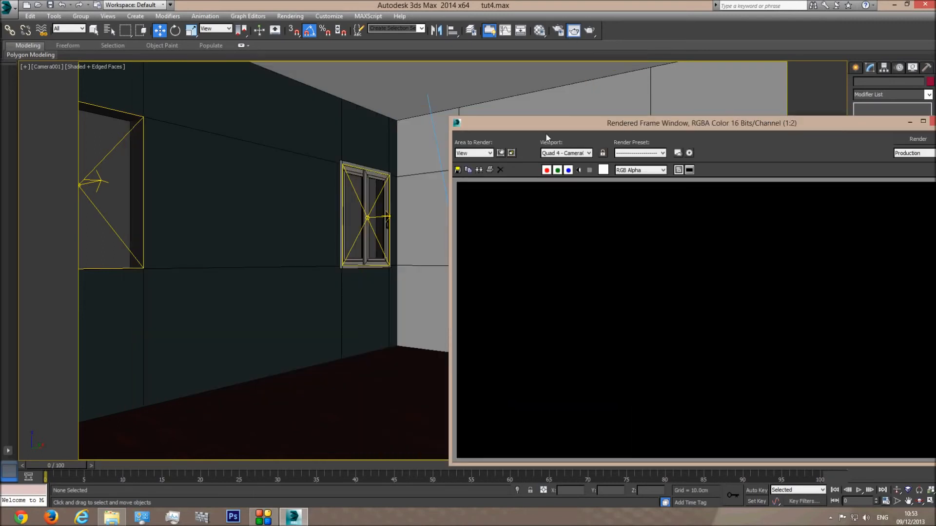
left_click(470, 153)
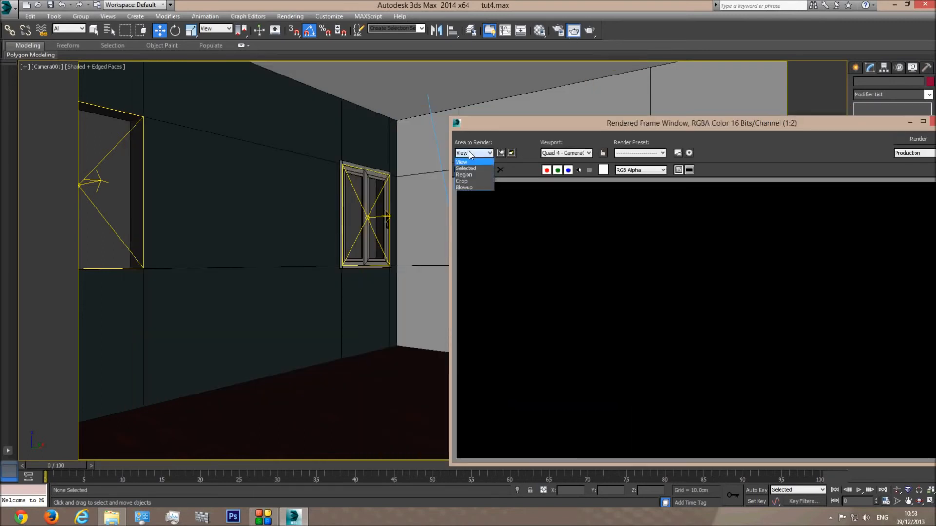
left_click(475, 178)
Fit the render region around the sliding window, render it and view the result at 1:1
left_click_drag(210, 377, 334, 215)
left_click_drag(512, 126, 457, 359)
left_click_drag(789, 219, 397, 220)
left_click_drag(536, 357, 463, 64)
left_click(798, 81)
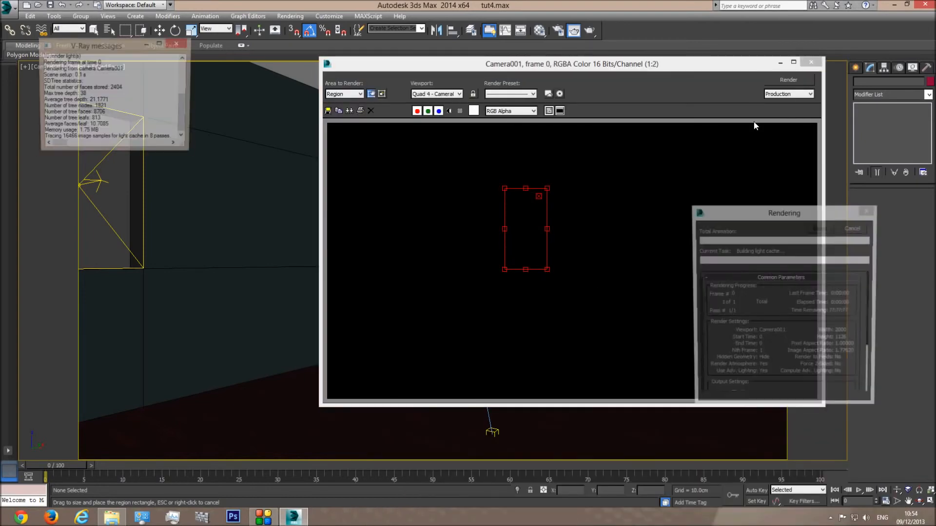
scroll(531, 239, "up", 1)
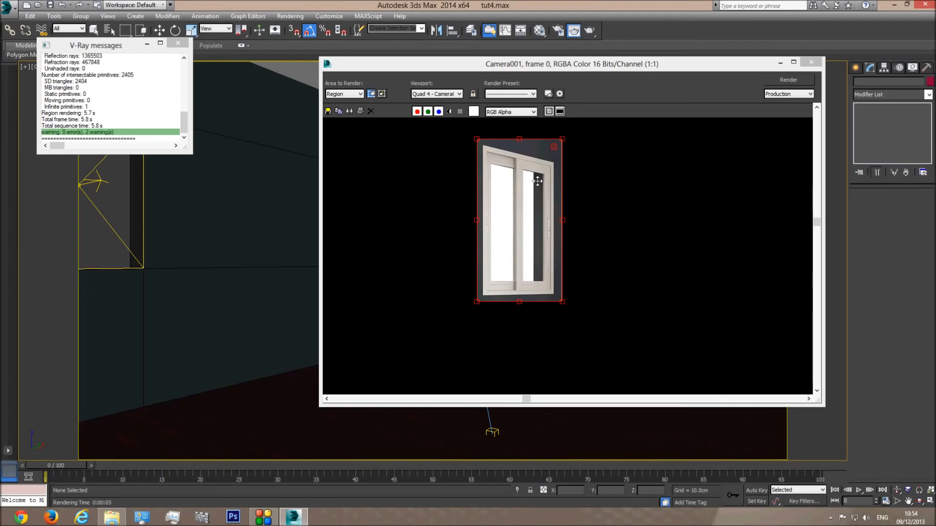
Open the desktop reference photo aluminium_sliding_window.jpg and compare its aluminium frame with the rendered window
left_click(110, 518)
left_click(134, 166)
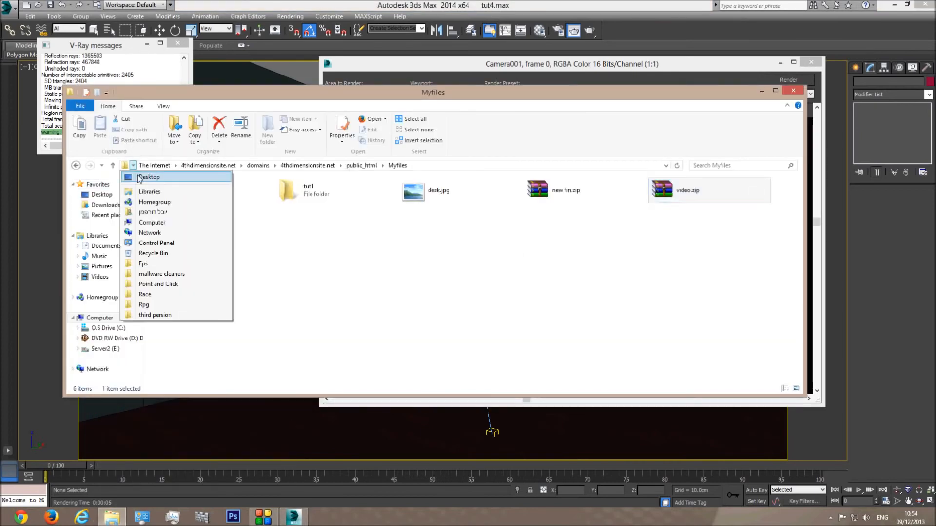
left_click(160, 178)
double_click(699, 323)
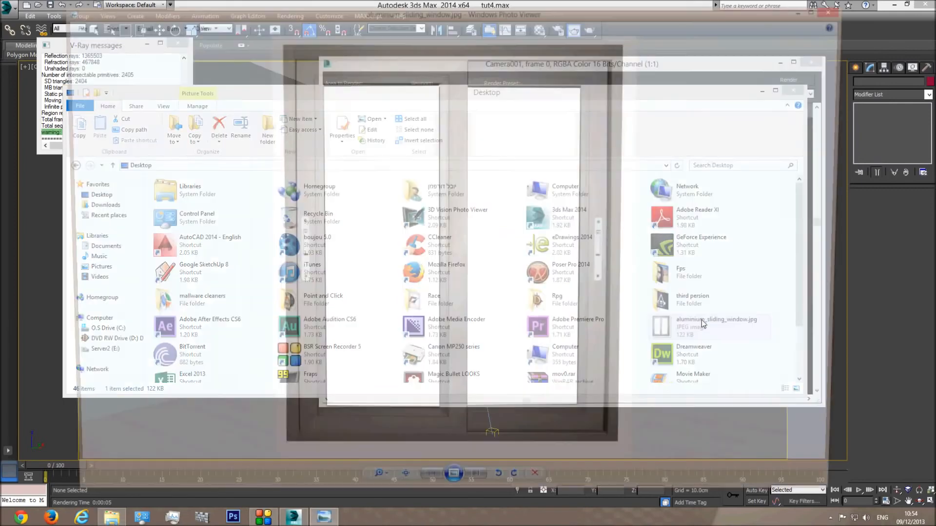
left_click_drag(744, 9, 461, 93)
left_click(765, 92)
left_click_drag(361, 109, 671, 296)
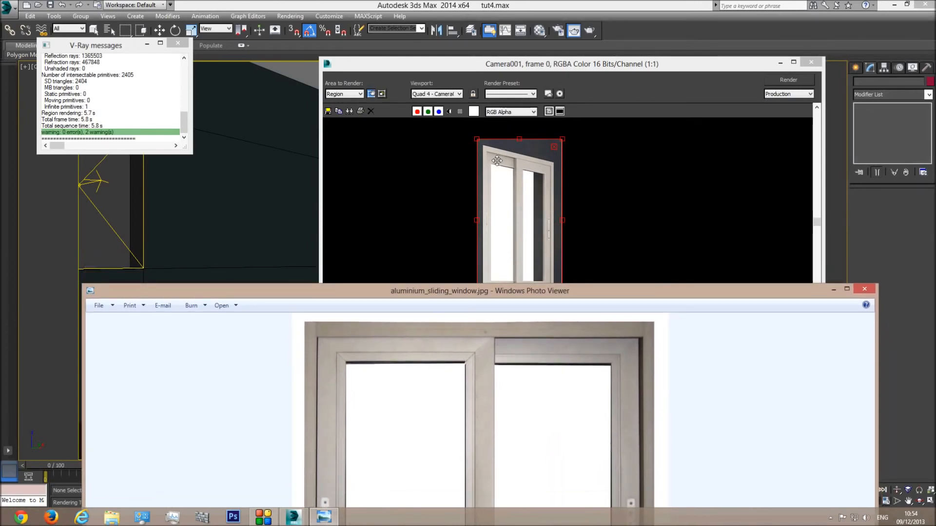
left_click_drag(560, 298, 537, 195)
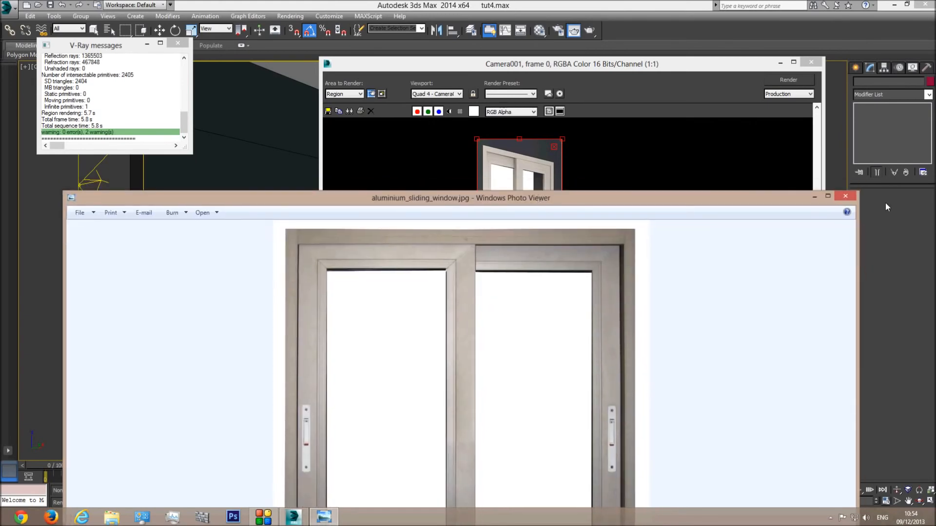
left_click(815, 203)
left_click(812, 65)
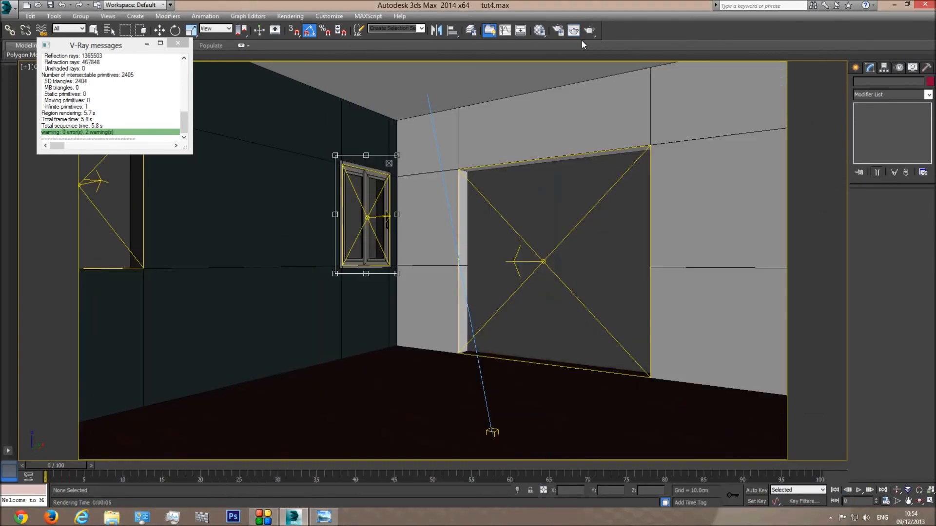
Pick the sliding window's multi/sub-object material from the scene into the unused 08 - Default sample slot
left_click(539, 30)
left_click(773, 218)
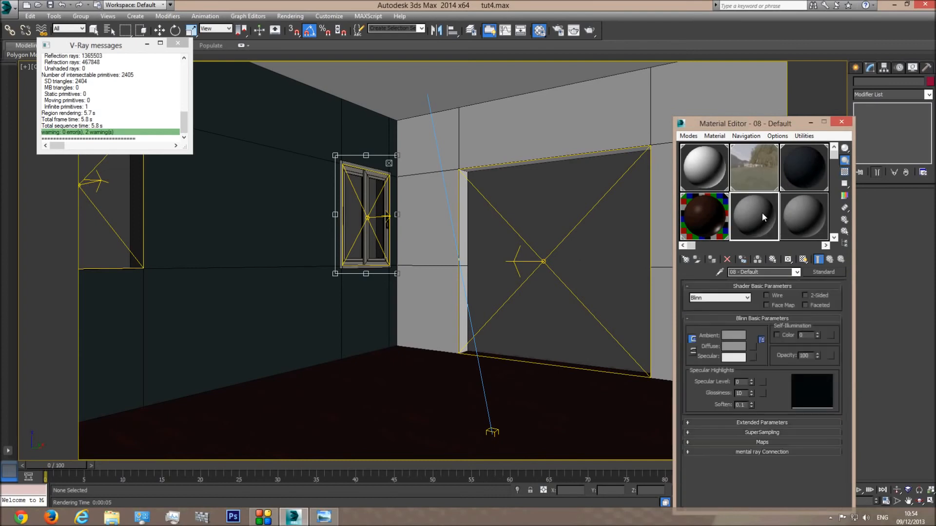
key("w")
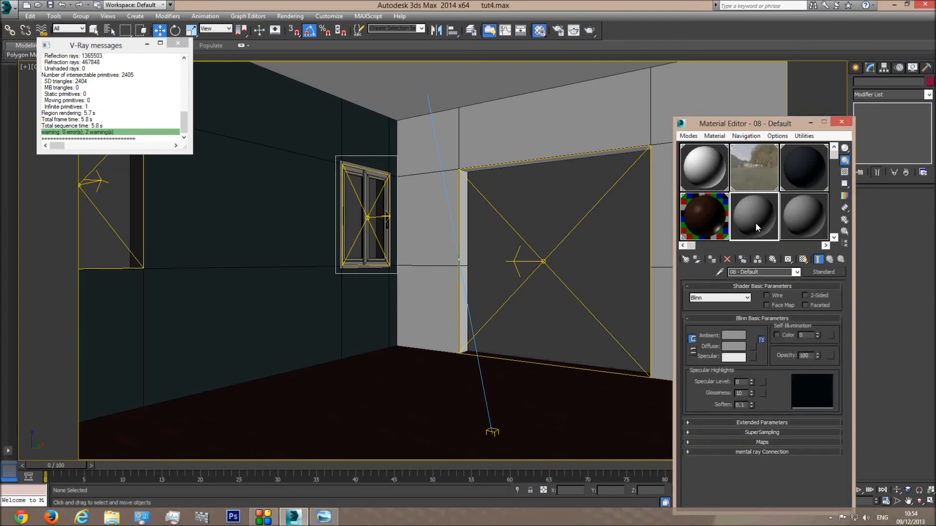
left_click(715, 136)
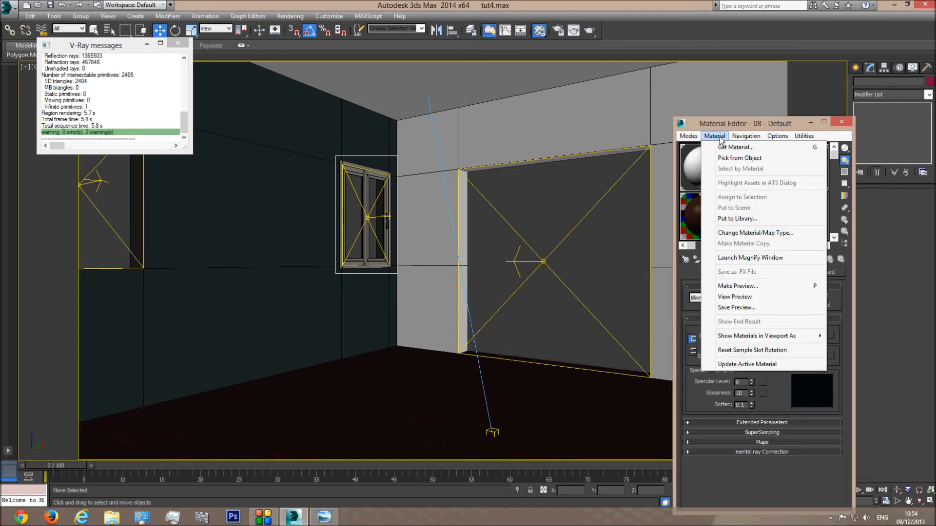
left_click(735, 158)
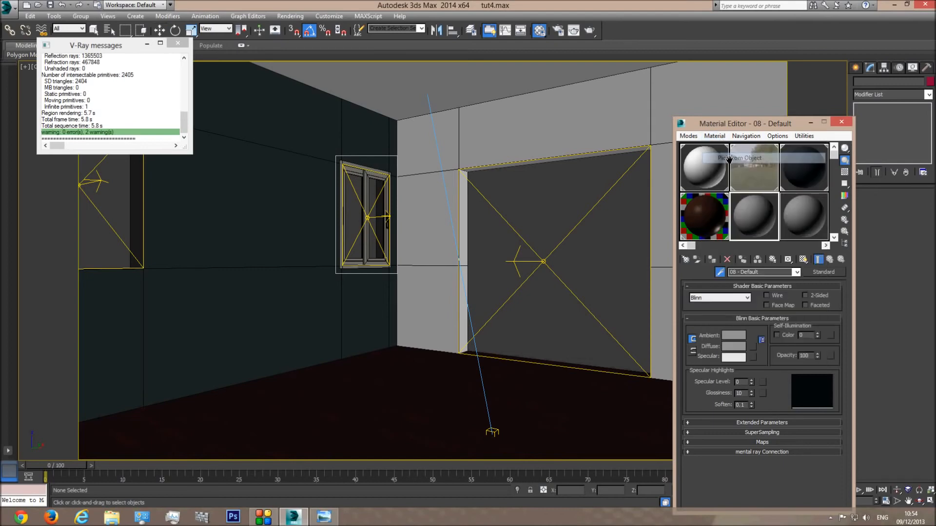
left_click(350, 164)
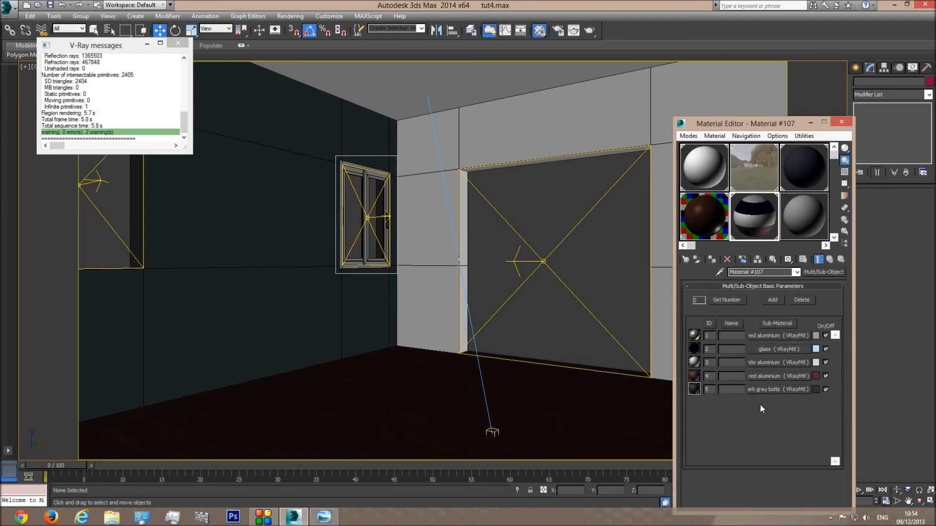
Set the brushed aluminium sub-material's reflection colour to value 70 and its reflection glossiness to 0.6
left_click(761, 337)
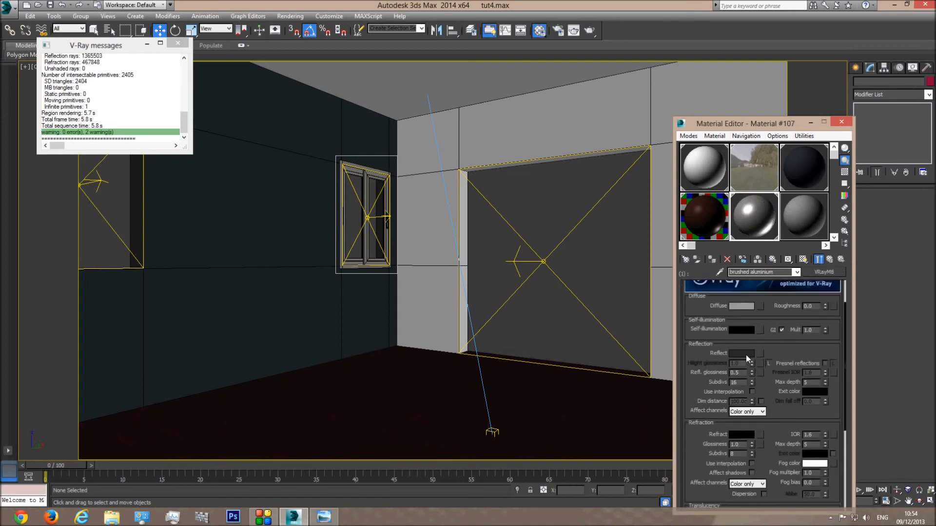
left_click(744, 352)
left_click_drag(286, 75, 285, 81)
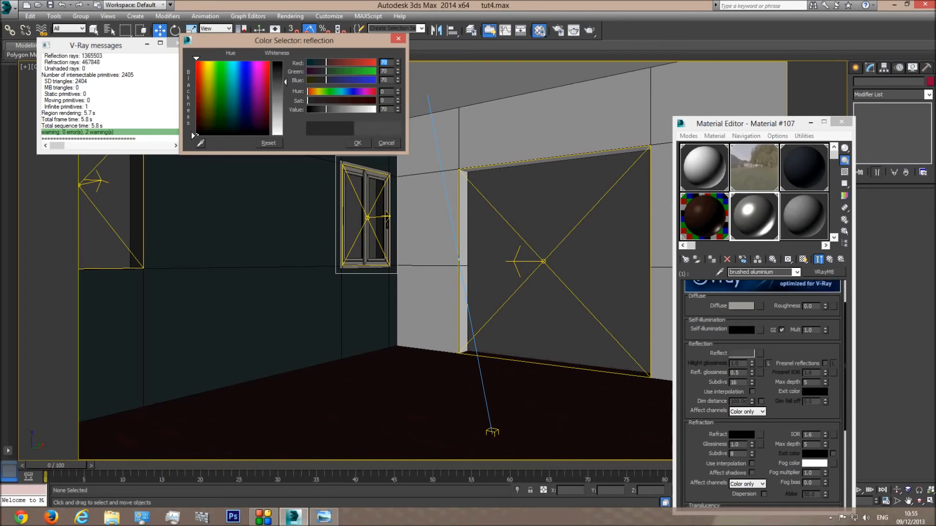
left_click(358, 143)
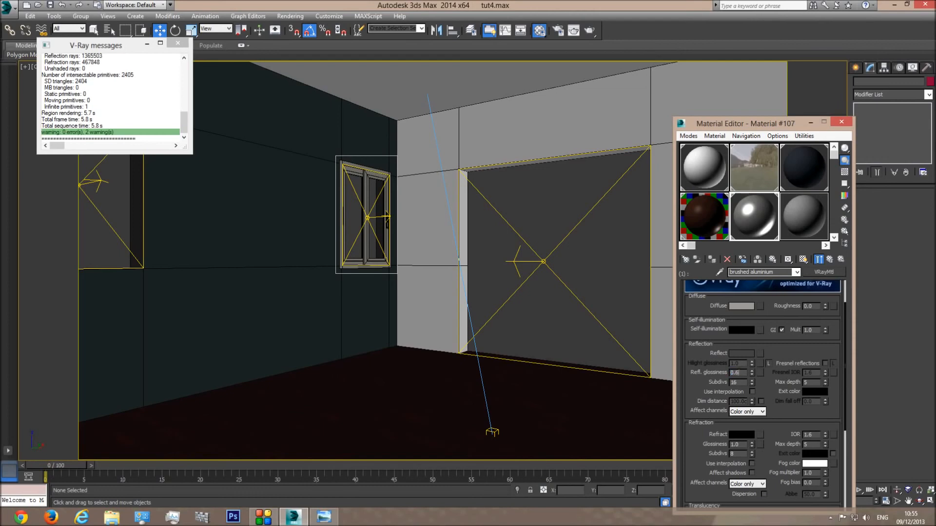
Turn on the sample background and examine the brushed aluminium material in an enlarged preview
left_click(845, 173)
double_click(754, 216)
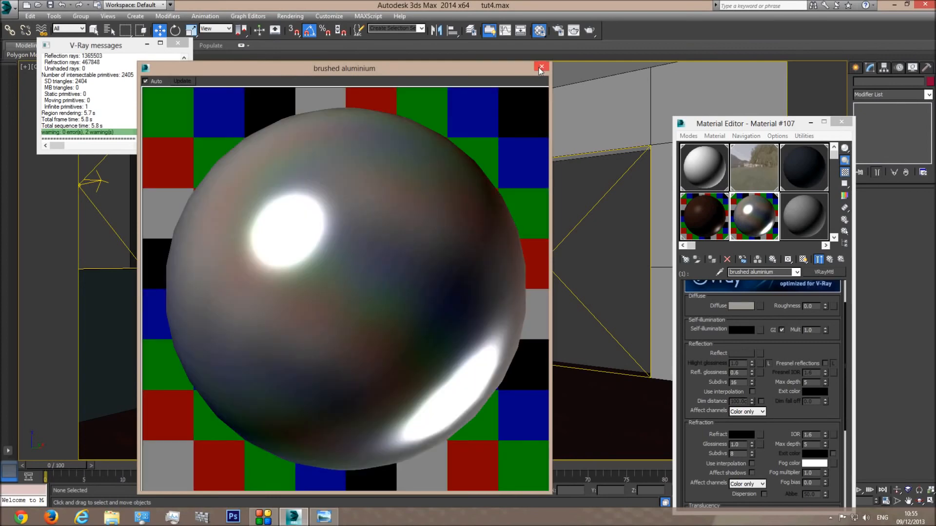
left_click(539, 67)
left_click(538, 30)
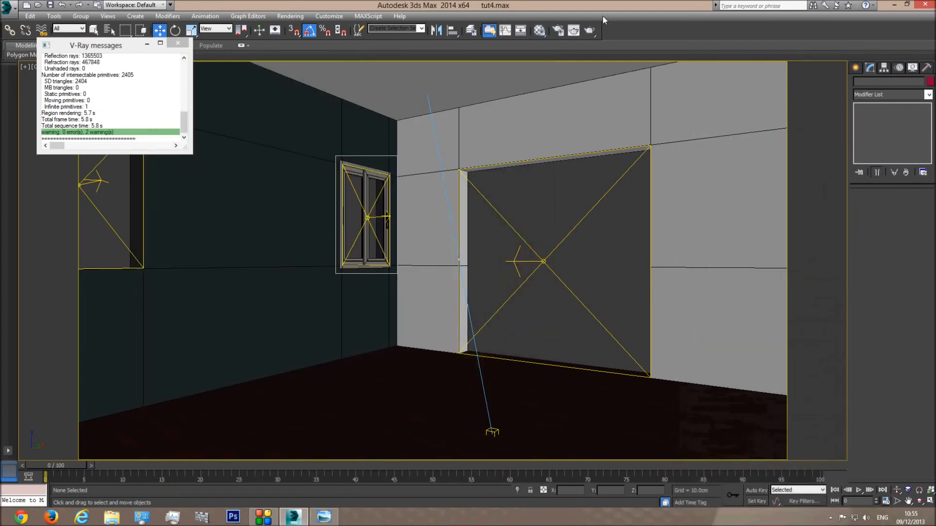
Render the window region again and compare the adjusted aluminium with the reference photo
left_click(589, 31)
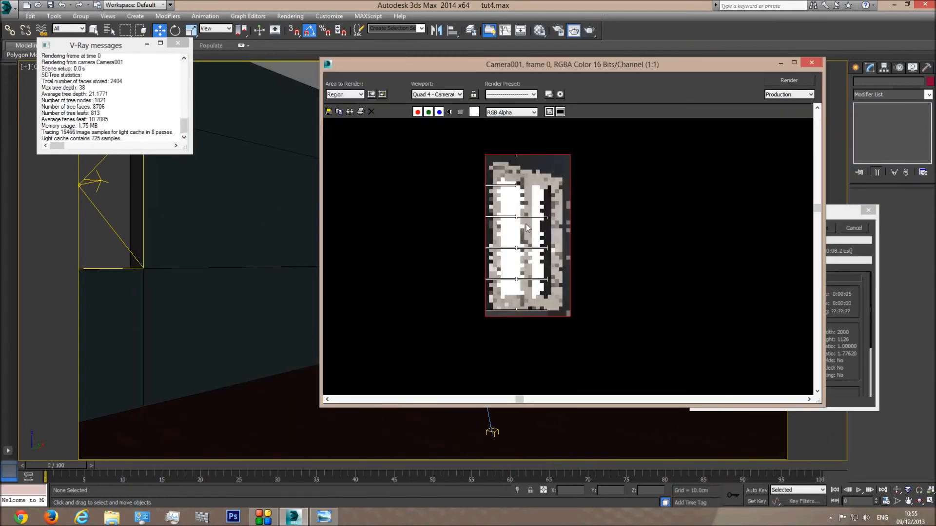
left_click(323, 519)
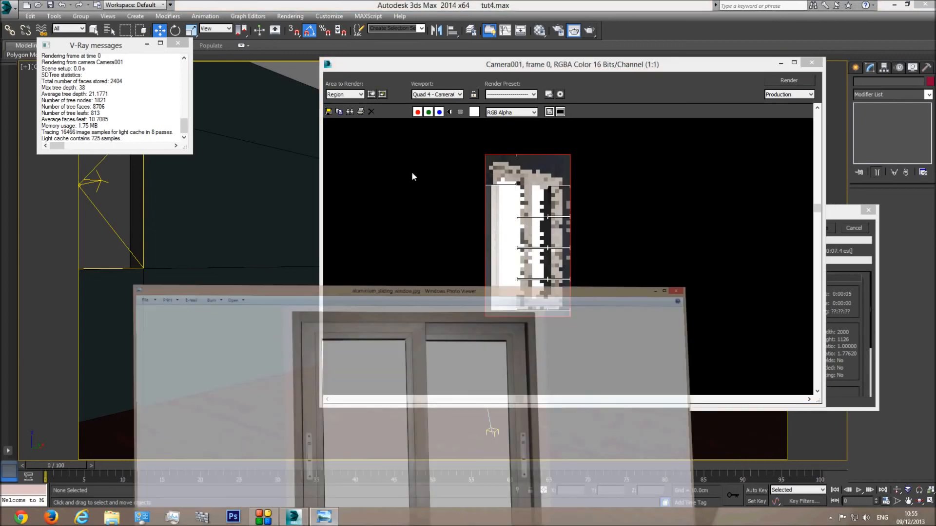
left_click_drag(502, 204, 406, 354)
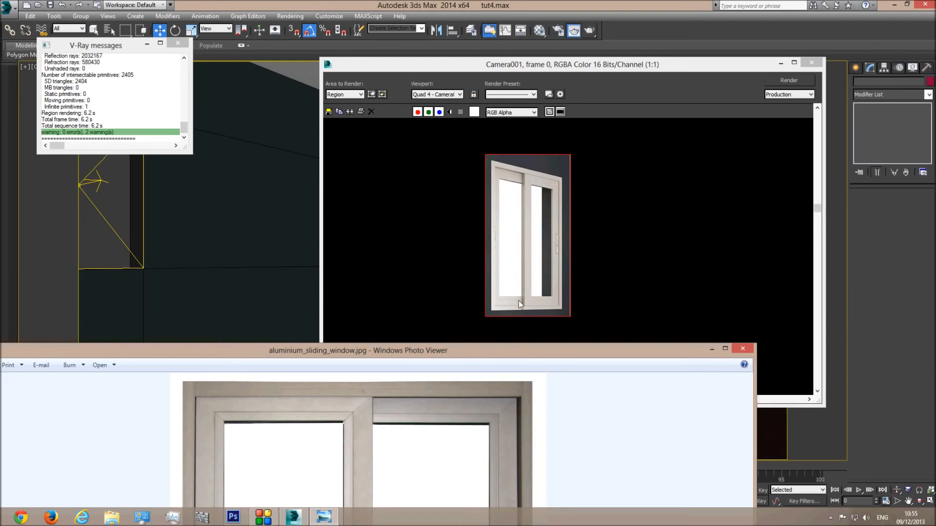
left_click(812, 64)
left_click(538, 31)
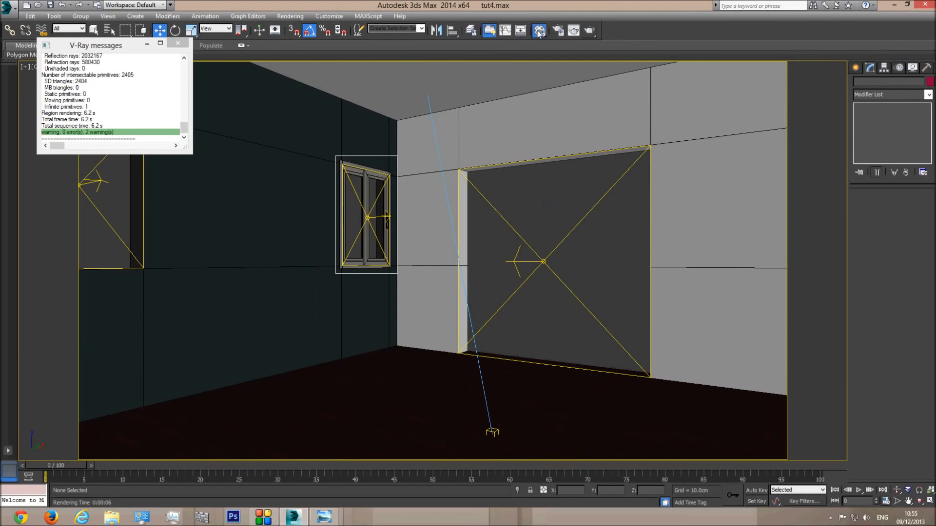
Darken the brushed aluminium sub-material's diffuse colour to value 113
left_click(744, 309)
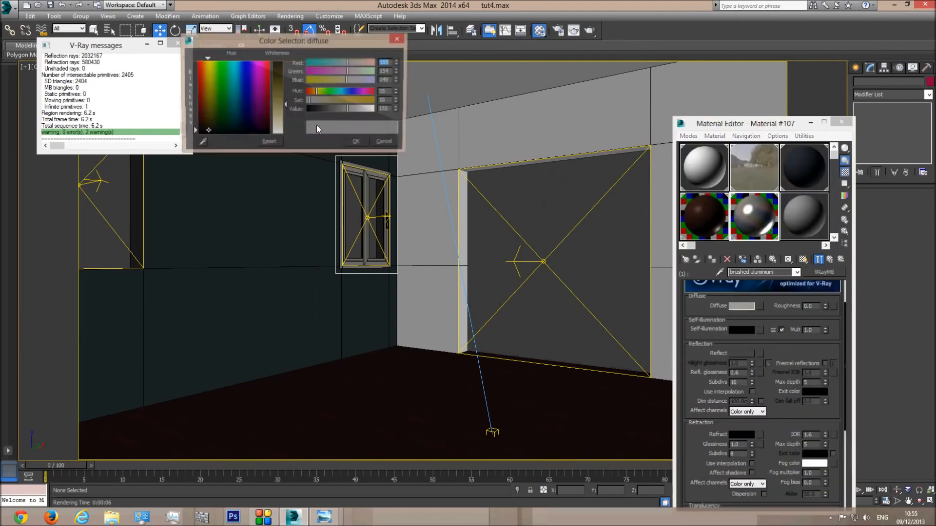
left_click_drag(283, 103, 283, 91)
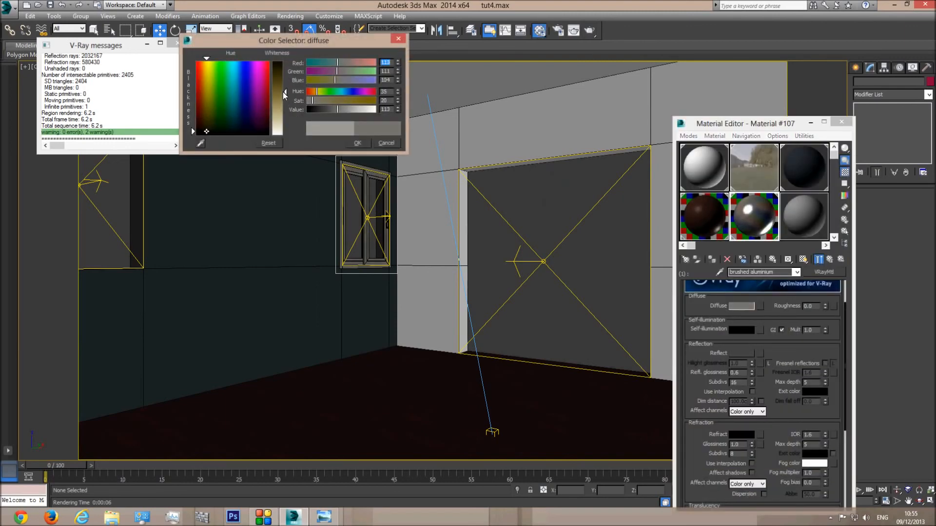
left_click(357, 142)
Render the window region with the darker diffuse colour, compare it with the reference photo, and close the photo, render and material windows
left_click(574, 30)
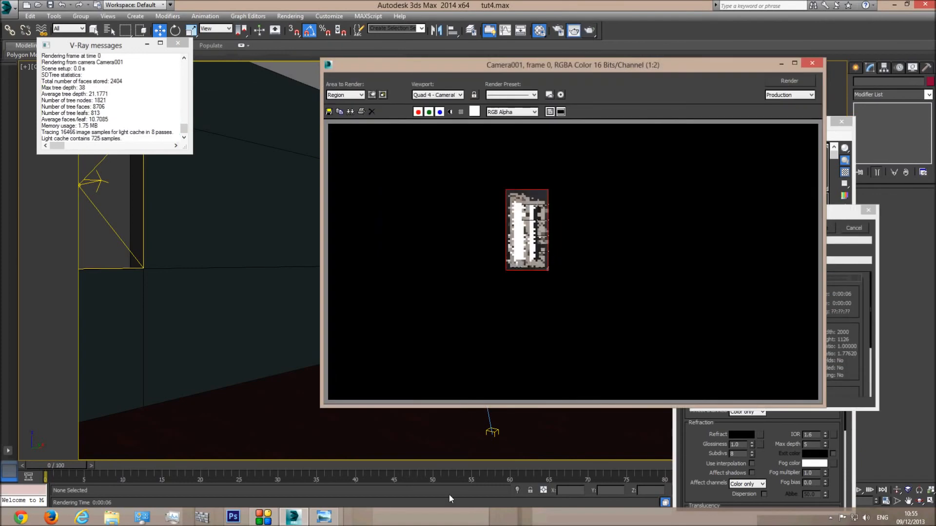
left_click(330, 519)
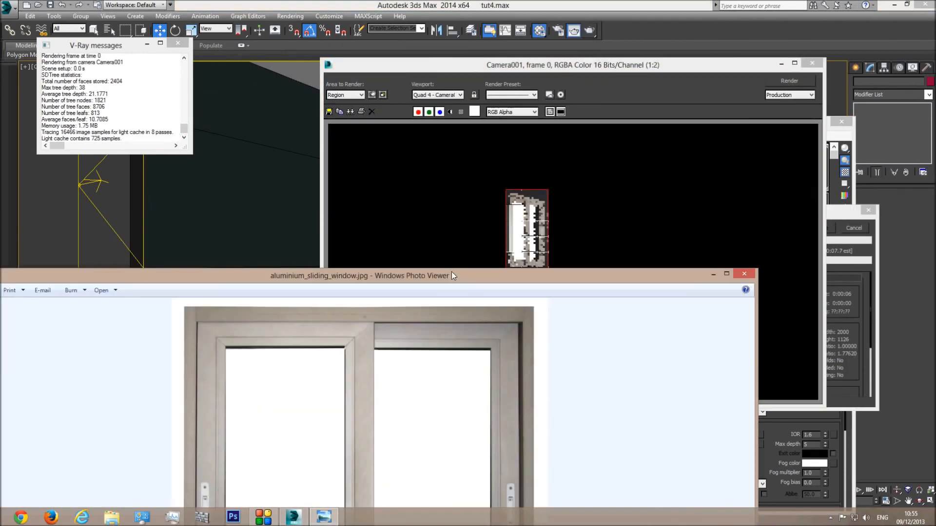
left_click_drag(451, 271, 457, 267)
left_click(528, 210)
scroll(528, 210, "up", 1)
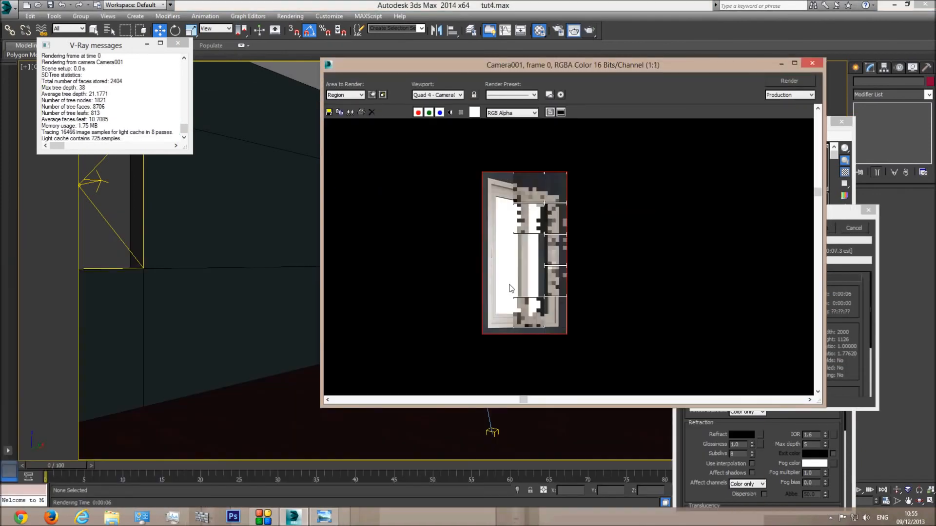
left_click(324, 517)
left_click_drag(556, 282, 562, 320)
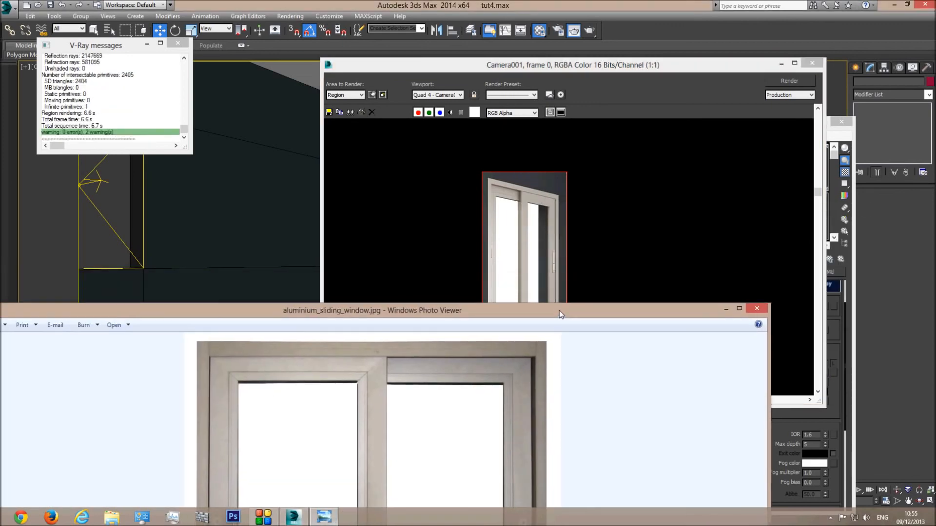
left_click(757, 309)
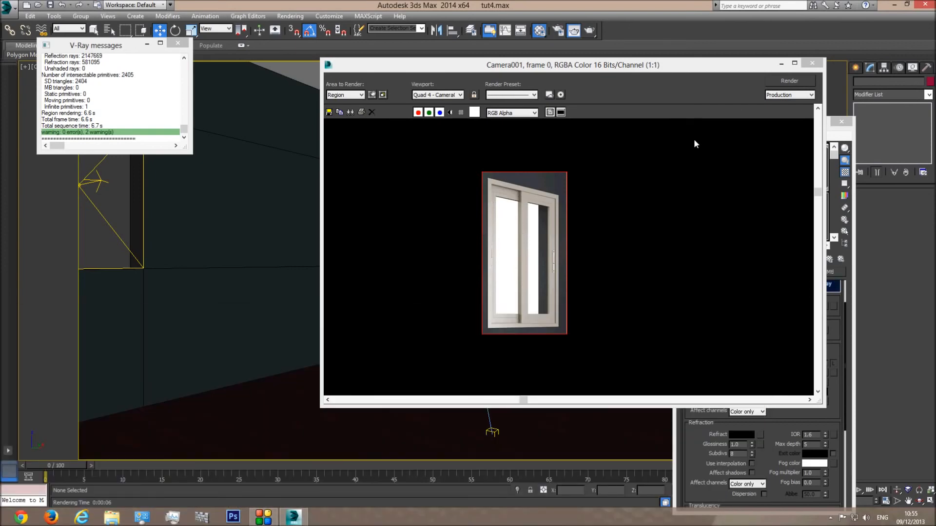
left_click(811, 64)
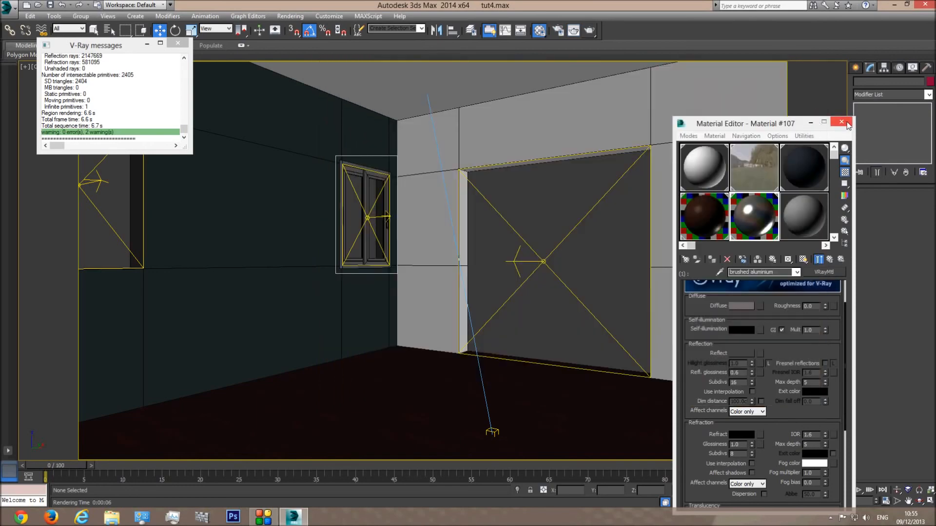
left_click(842, 122)
Copy the sliding window about 280 cm along the negative Y axis into the second opening of the same wall and return to the camera view
left_click(366, 181)
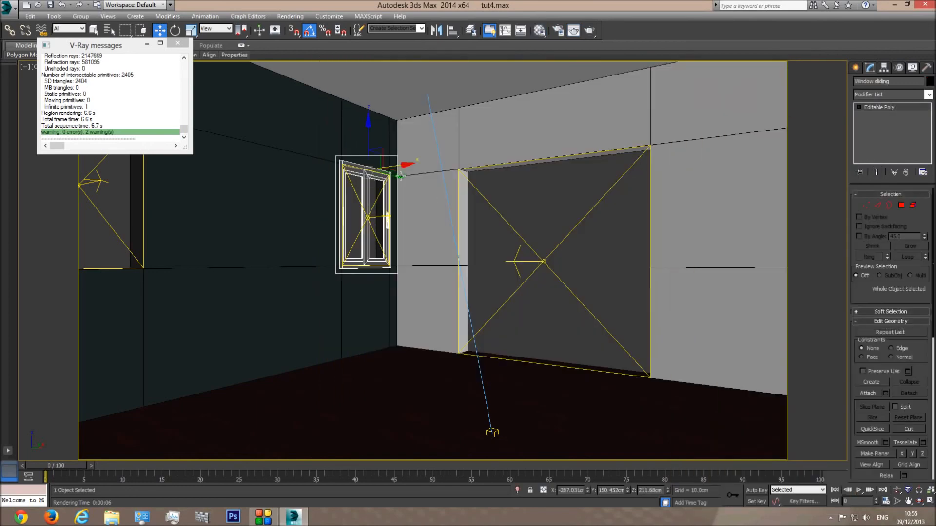
left_click(175, 43)
key("t")
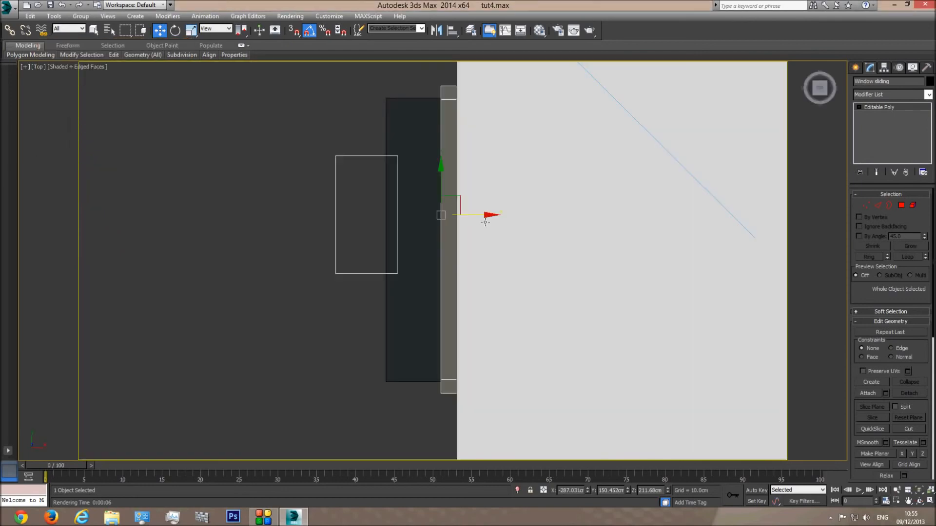
key("F3")
scroll(525, 233, "down", 3)
middle_click_drag(525, 233, 496, 118)
scroll(515, 159, "down", 1)
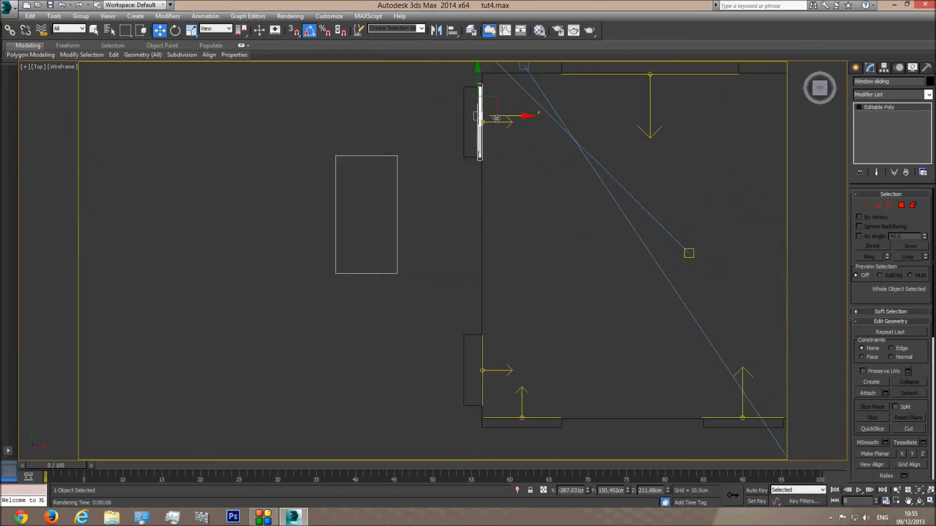
left_click_drag(488, 114, 477, 328, "shift")
left_click(480, 299)
scroll(468, 240, "up", 5)
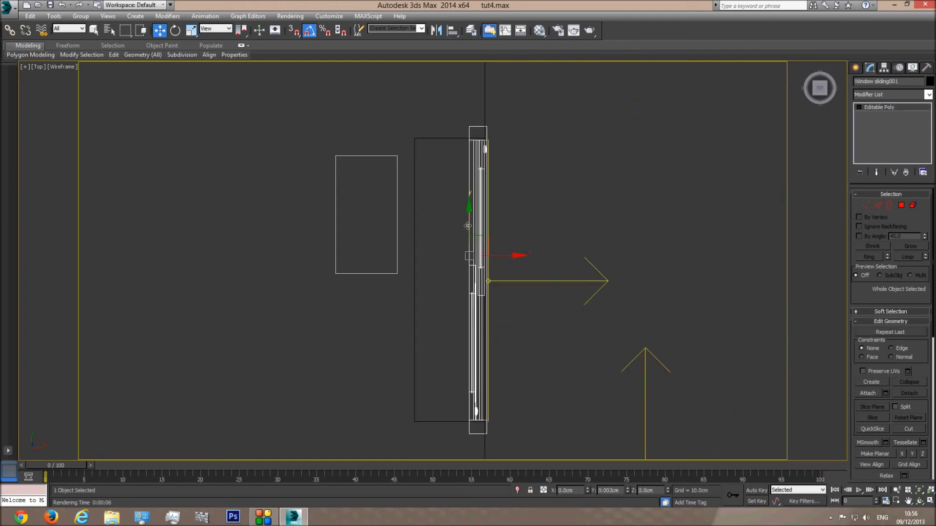
key("c")
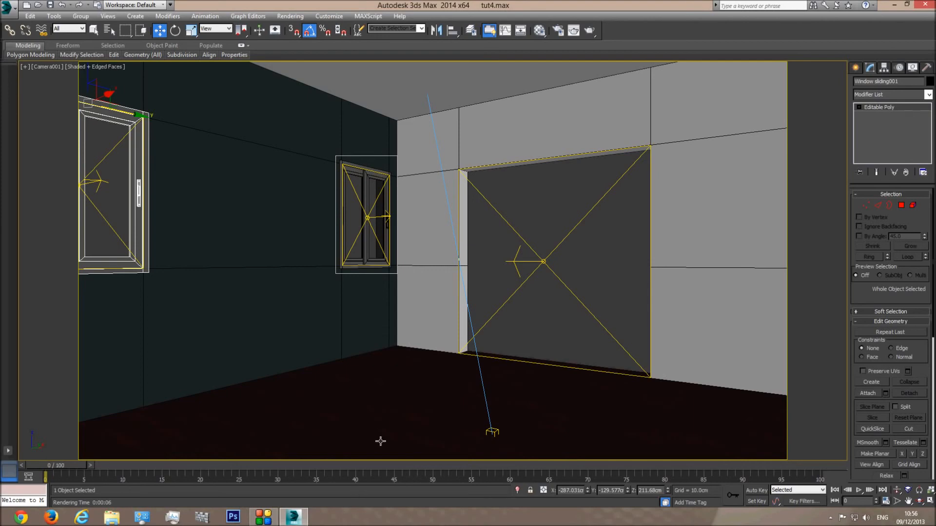
left_click(267, 514)
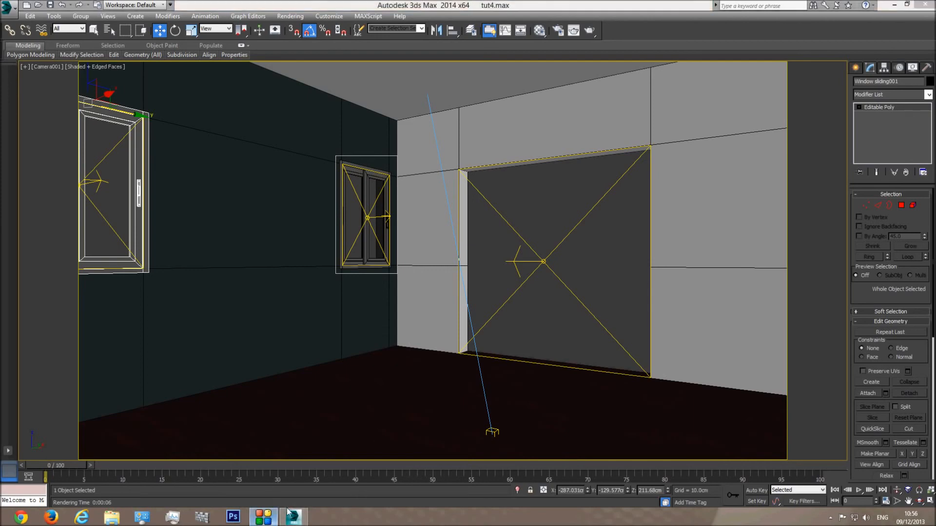